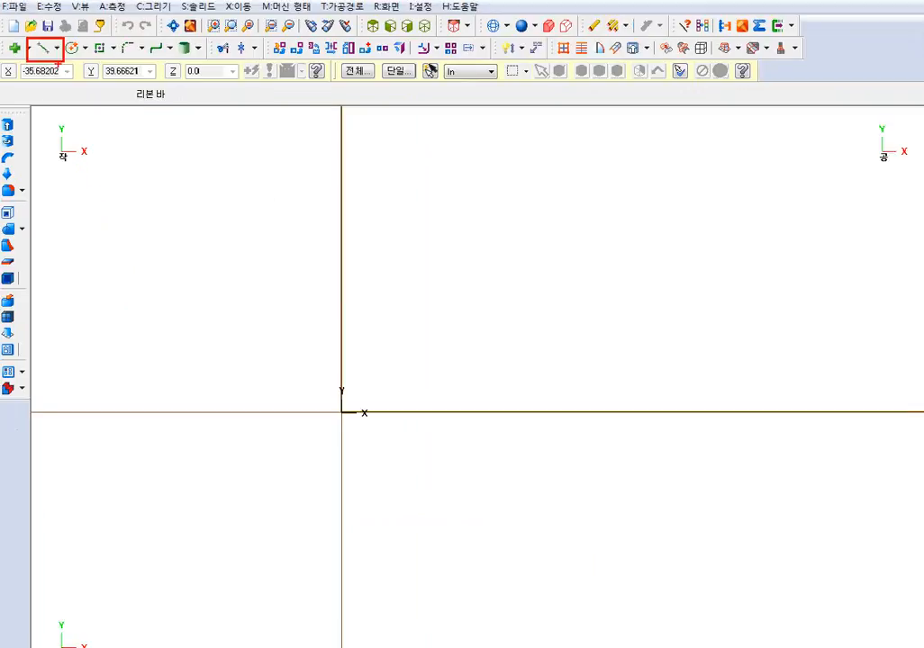
{"action": "left_click", "coordinate": [114, 110]}
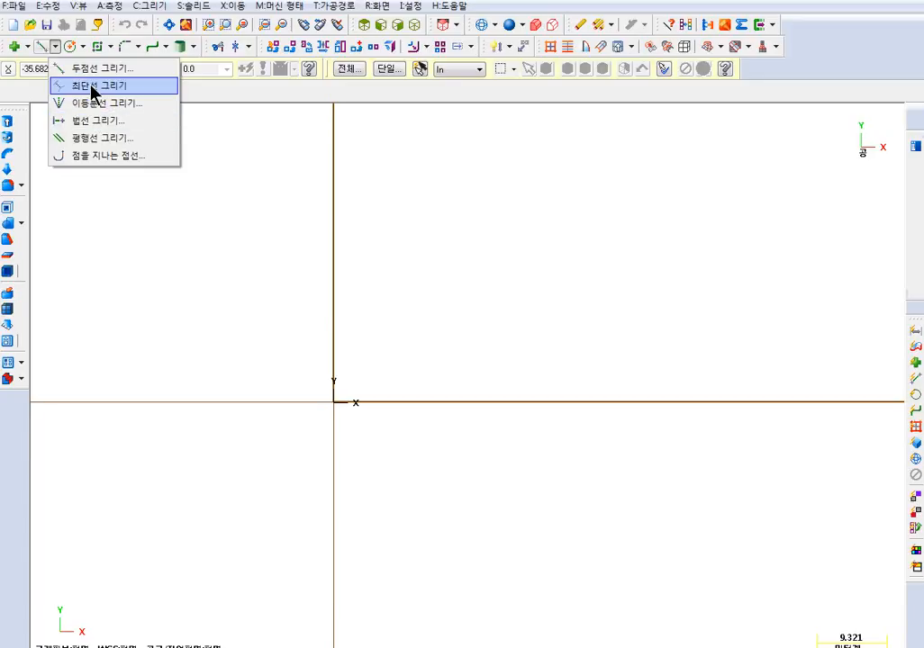
{"action": "left_click", "coordinate": [221, 230]}
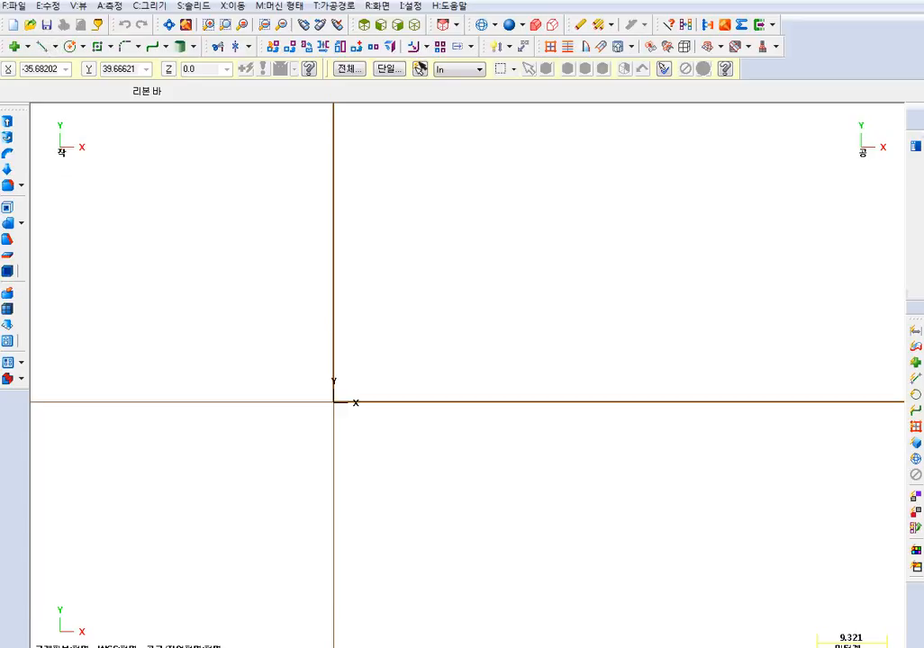
Draw a circle by centre point, centred on the origin.
{"action": "left_click", "coordinate": [70, 48]}
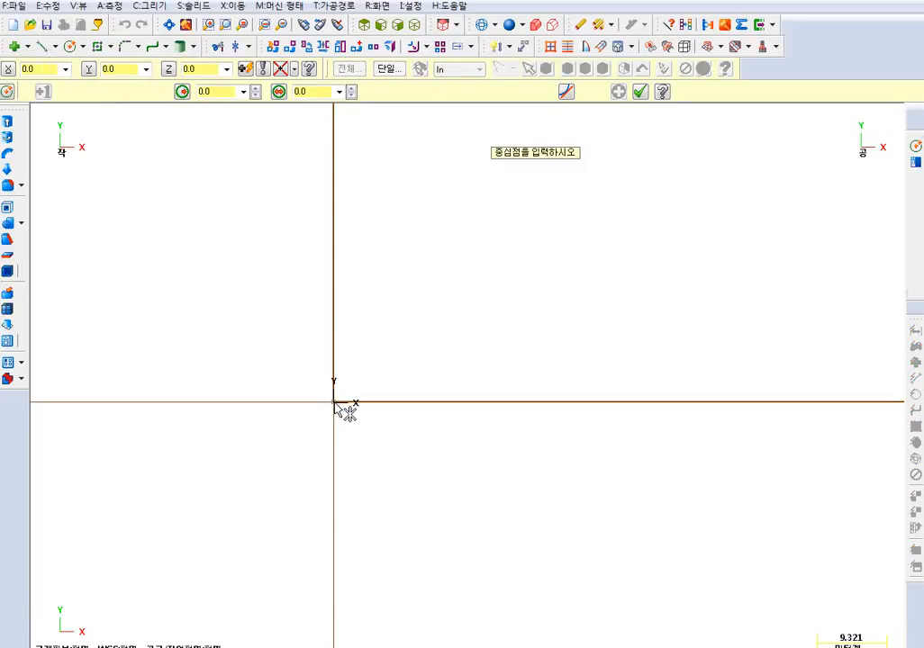
{"action": "left_click", "coordinate": [334, 402]}
{"action": "left_click", "coordinate": [350, 309]}
Draw a slanted two-point line above the circle, sloping down and away from the vertical axis.
{"action": "left_click", "coordinate": [42, 46]}
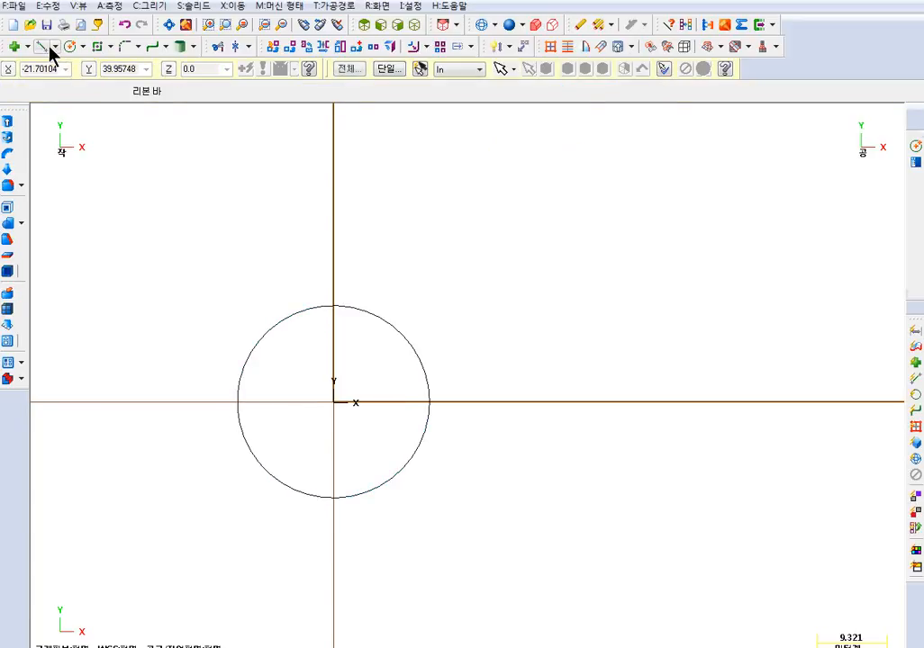
{"action": "left_click", "coordinate": [344, 188]}
{"action": "left_click", "coordinate": [579, 335]}
{"action": "key", "text": "Escape"}
Create the shortest line (최단선) between the origin circle and the slanted line.
{"action": "scroll", "coordinate": [467, 216], "scroll_direction": "down", "scroll_amount": 1}
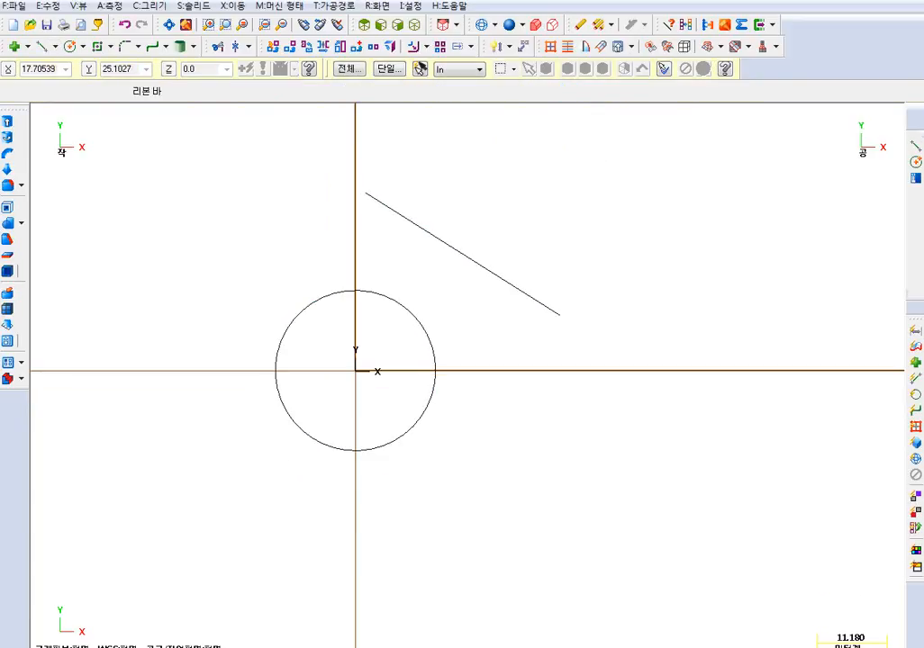
{"action": "scroll", "coordinate": [466, 218], "scroll_direction": "up", "scroll_amount": 2}
{"action": "left_click", "coordinate": [55, 46]}
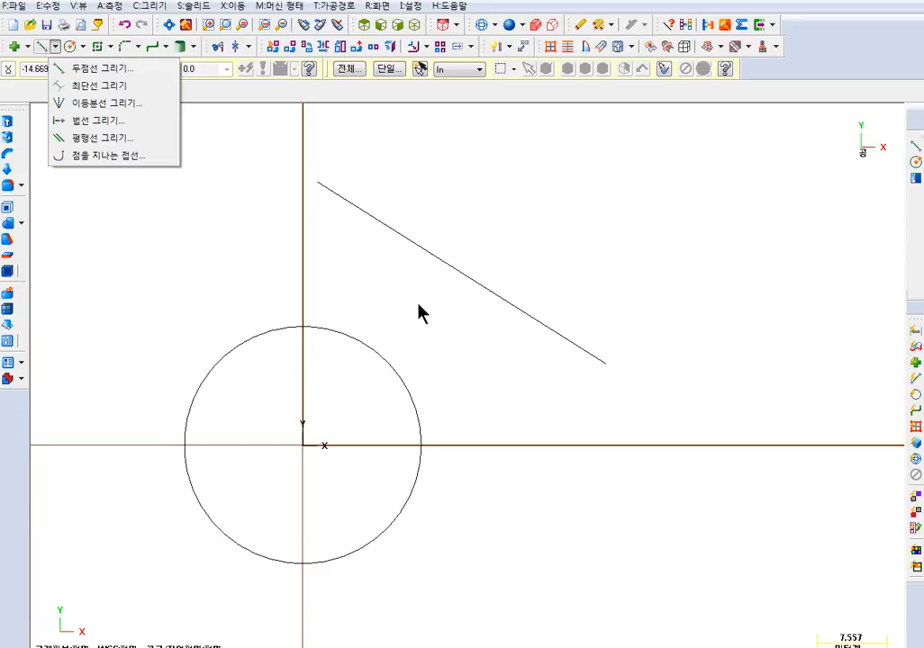
{"action": "left_click", "coordinate": [95, 102]}
{"action": "left_click", "coordinate": [364, 341]}
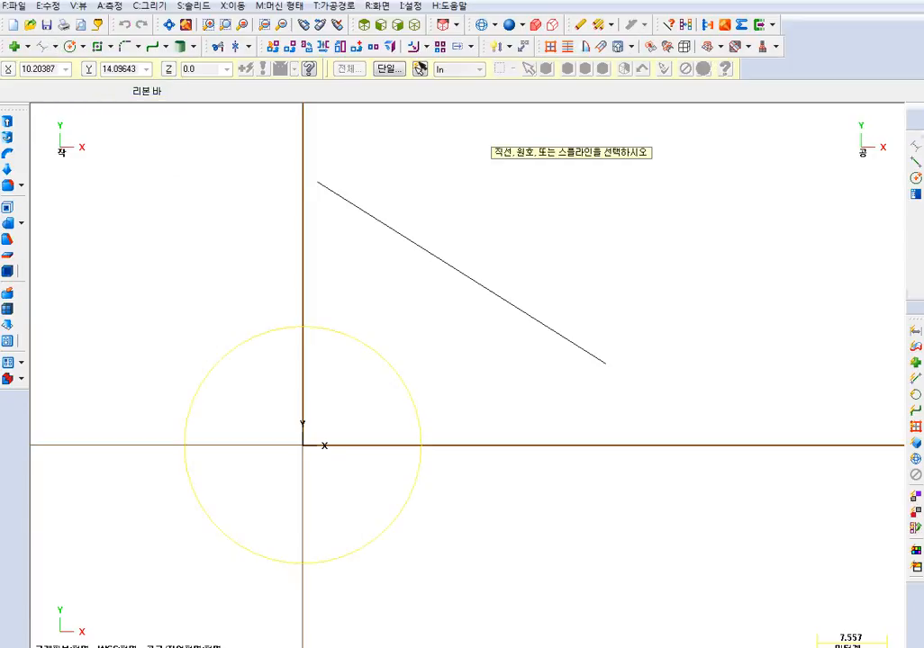
{"action": "left_click", "coordinate": [445, 264]}
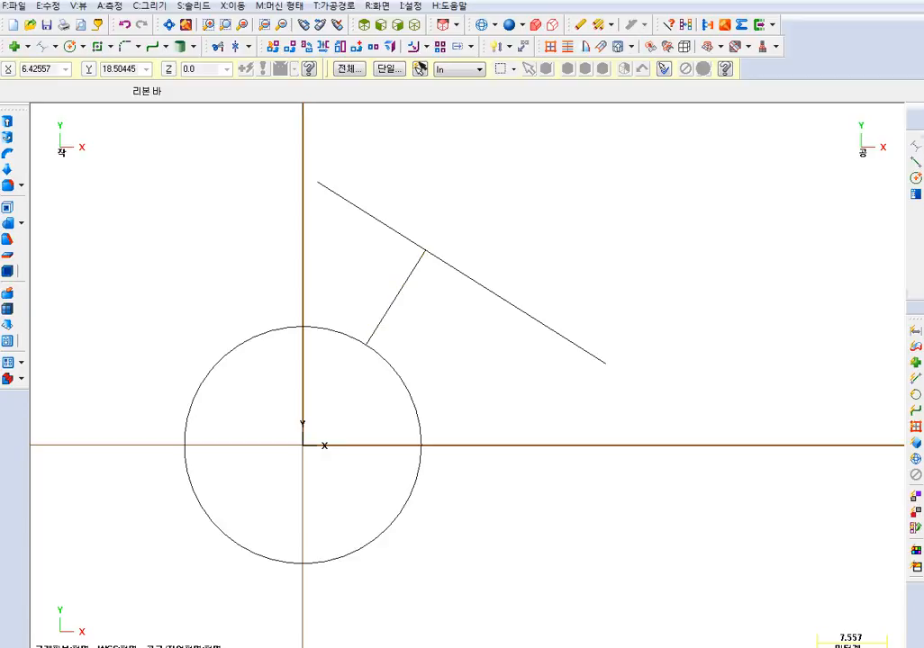
Draw a small circle of about 2.92 radius beyond the lower end of the slanted line.
{"action": "mouse_move", "coordinate": [362, 274]}
{"action": "middle_mouse_down"}
{"action": "mouse_move", "coordinate": [264, 237]}
{"action": "mouse_move", "coordinate": [238, 267]}
{"action": "middle_mouse_up"}
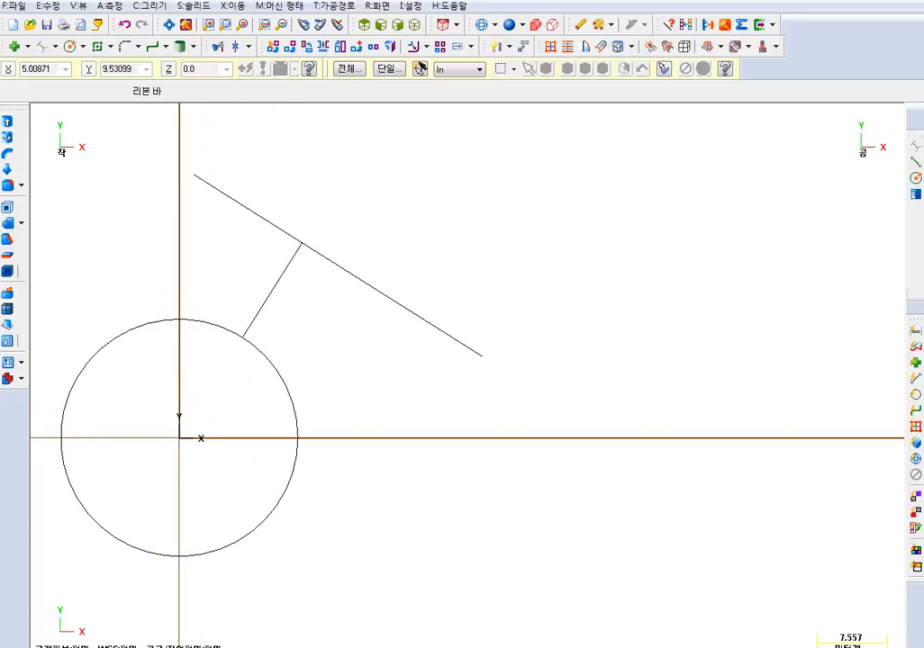
{"action": "middle_click_drag", "start_coordinate": [410, 249], "coordinate": [389, 257]}
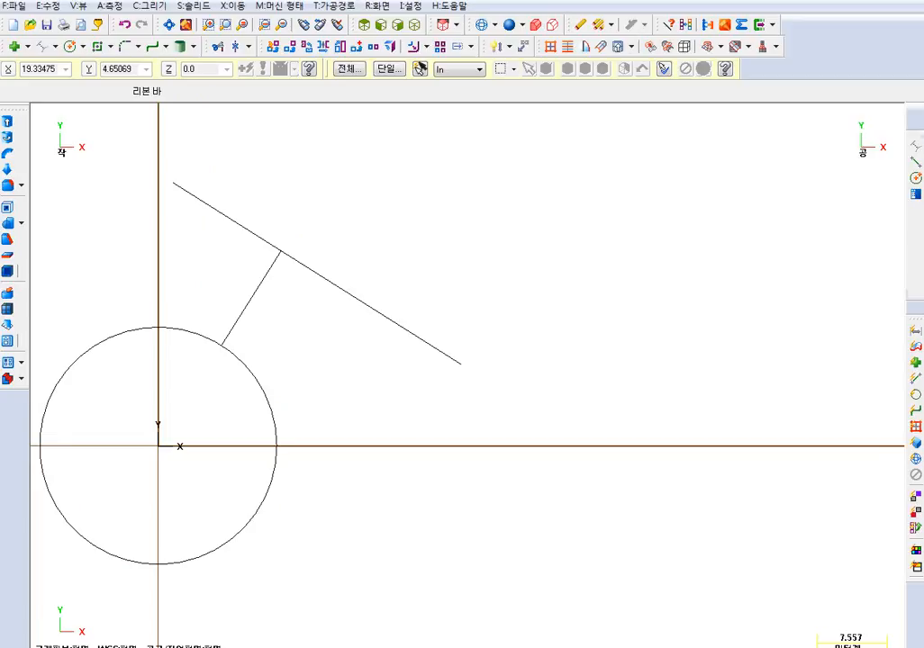
{"action": "middle_click_drag", "start_coordinate": [332, 383], "coordinate": [371, 375]}
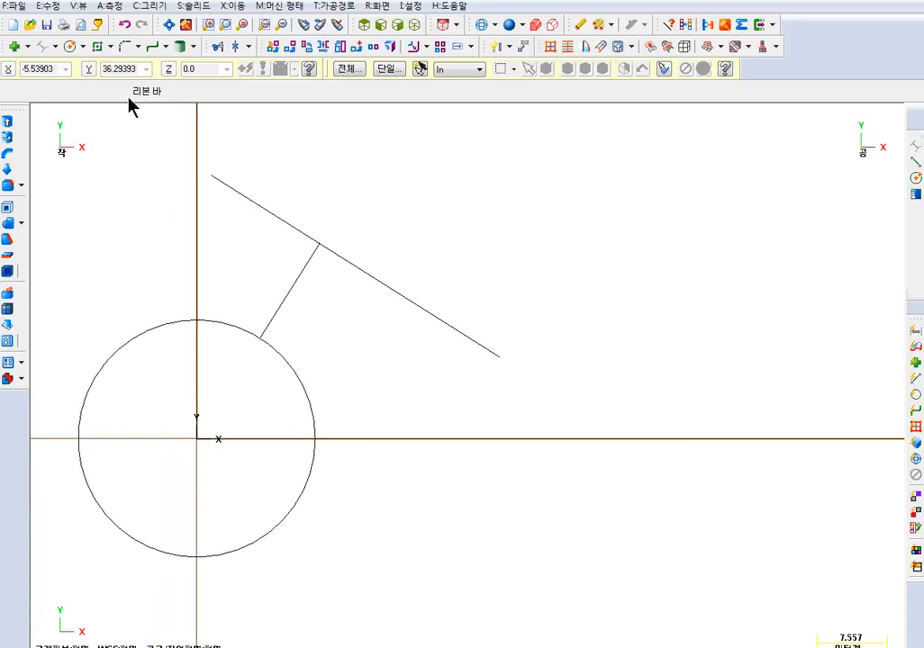
{"action": "left_click", "coordinate": [70, 45]}
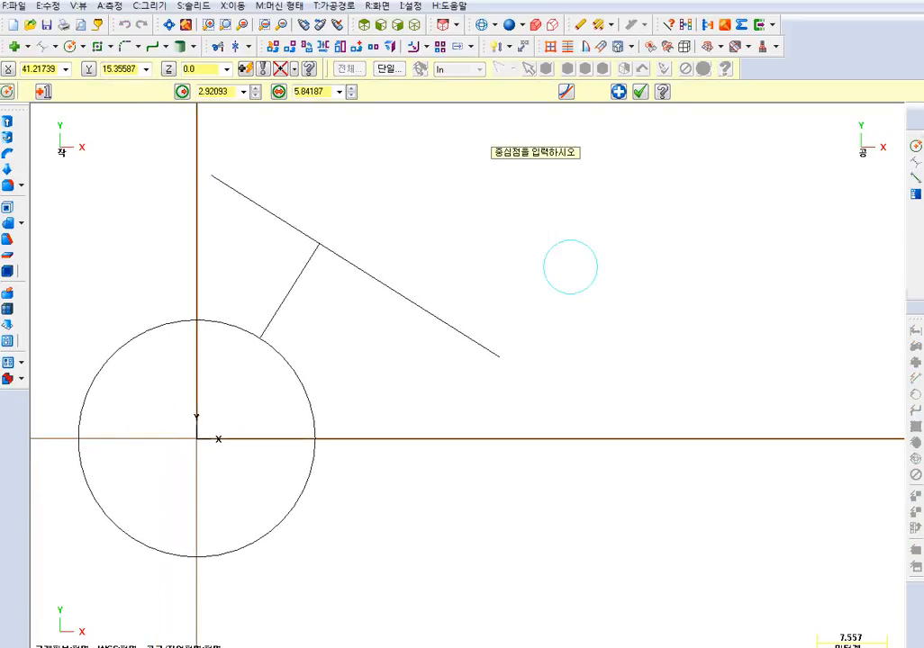
{"action": "left_click", "coordinate": [570, 266]}
{"action": "key", "text": "Escape"}
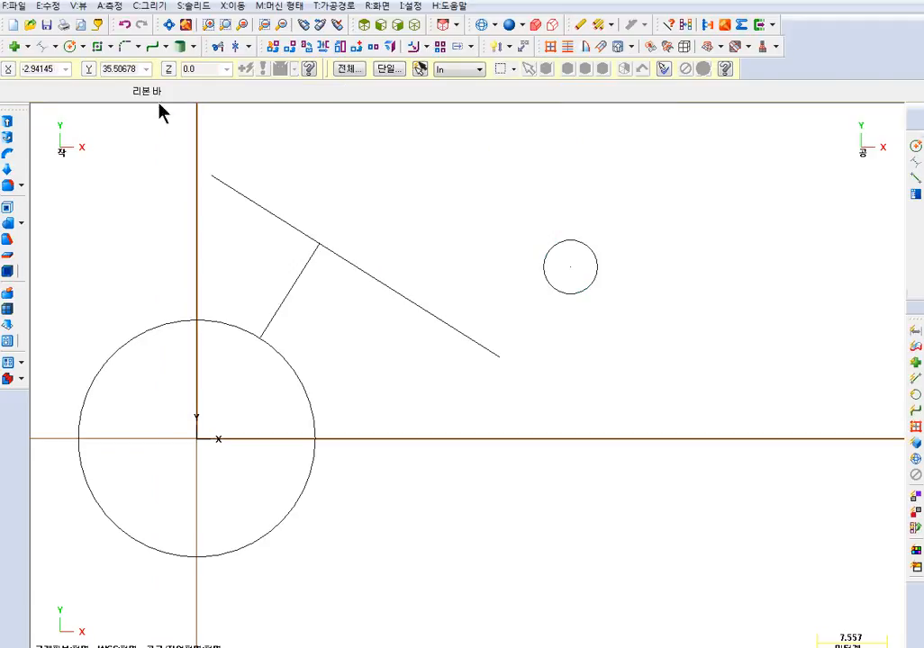
Create the shortest line between the small circle and the slanted line.
{"action": "left_click", "coordinate": [44, 47]}
{"action": "left_click", "coordinate": [557, 296]}
{"action": "left_click", "coordinate": [485, 346]}
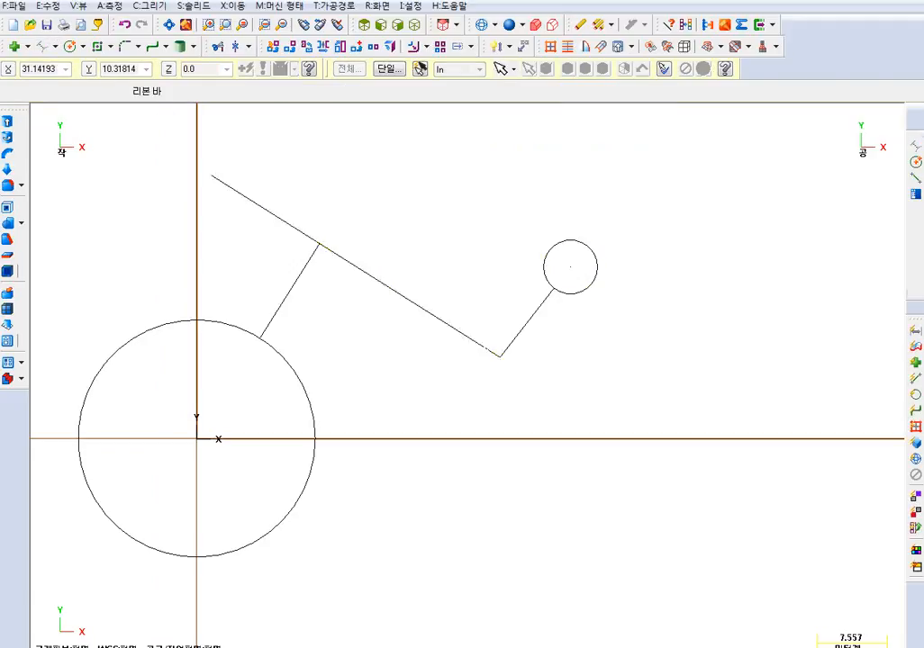
{"action": "key", "text": "Escape"}
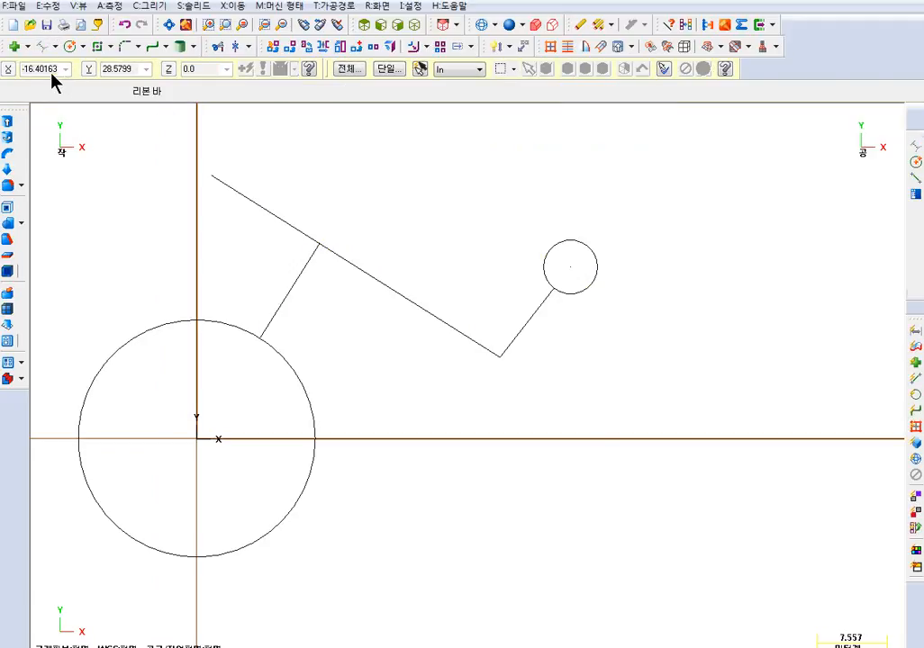
Draw two separate two-point lines to the right of the small circle, the first about 29.58 long at about 264.35 degrees.
{"action": "left_click", "coordinate": [54, 45]}
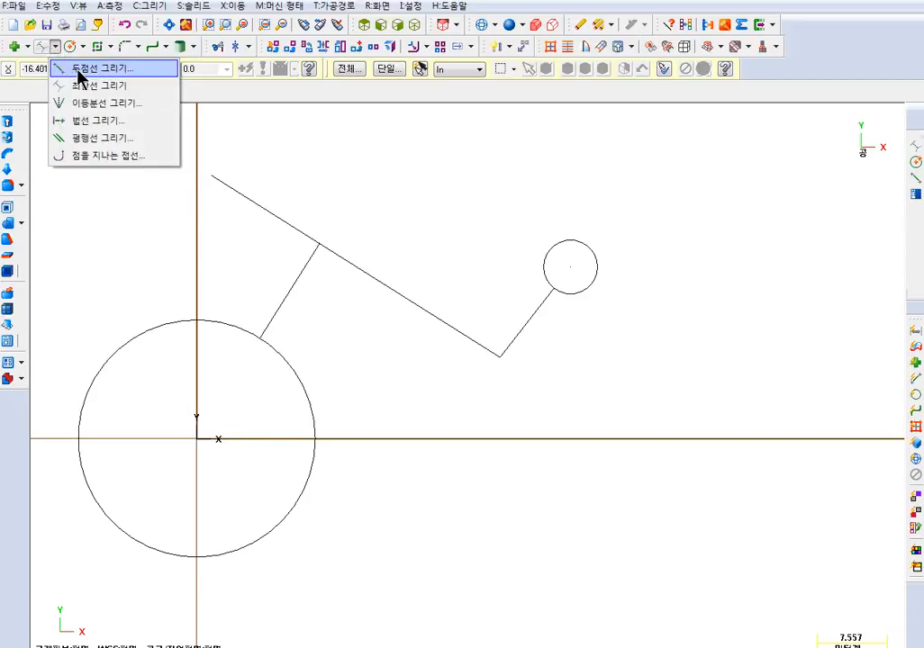
{"action": "left_click", "coordinate": [83, 65]}
{"action": "left_click", "coordinate": [689, 244]}
{"action": "left_click", "coordinate": [662, 515]}
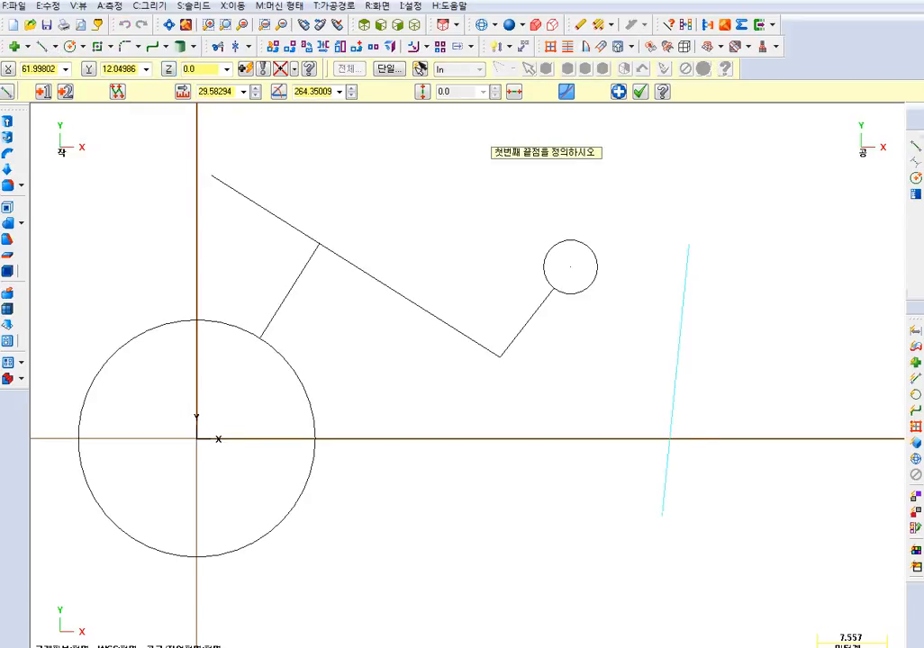
{"action": "left_click", "coordinate": [769, 310]}
{"action": "left_click", "coordinate": [845, 538]}
{"action": "key", "text": "Escape"}
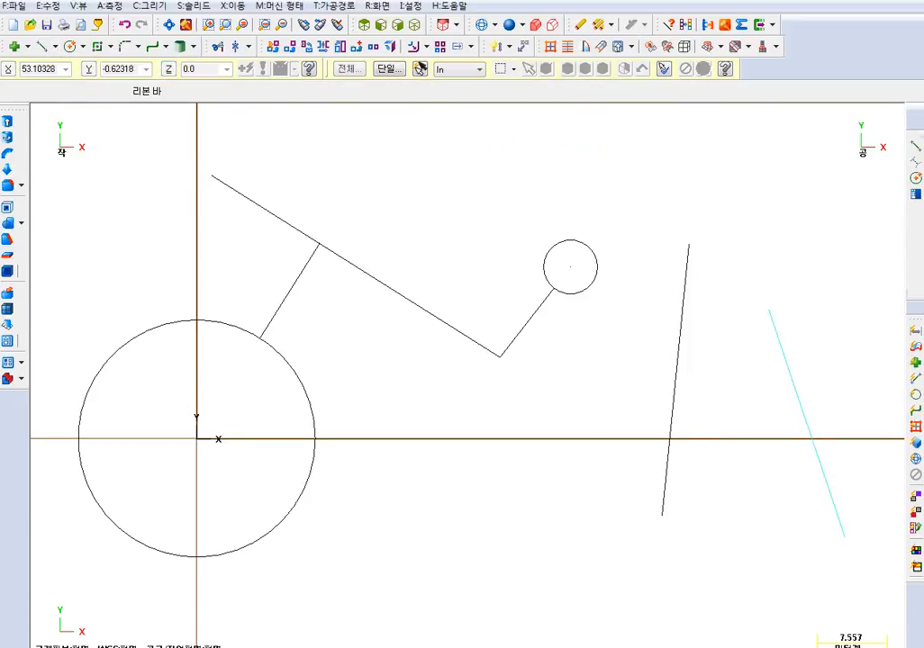
Create the shortest line between the two steep lines to the right of the small circle.
{"action": "left_click", "coordinate": [55, 46]}
{"action": "left_click", "coordinate": [76, 86]}
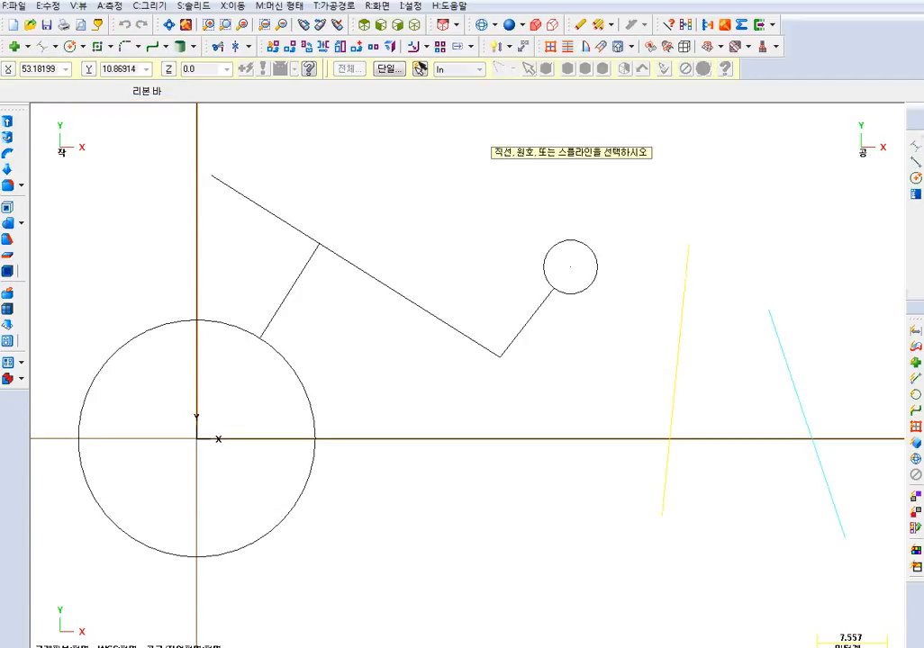
{"action": "left_click", "coordinate": [682, 338]}
{"action": "left_click", "coordinate": [787, 363]}
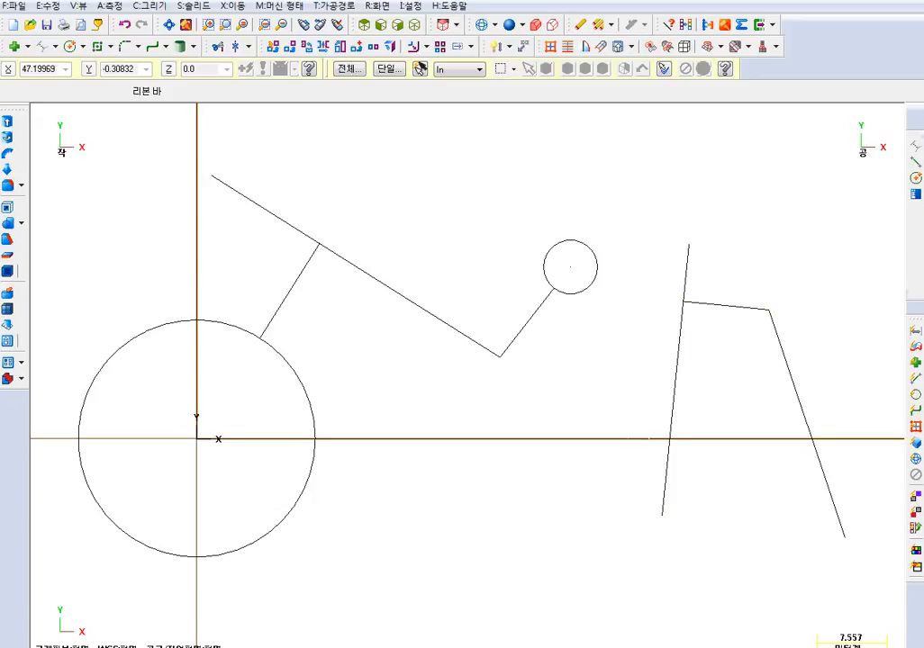
Delete the two steep lines to the right of the small circle and the line connecting them.
{"action": "left_click_drag", "start_coordinate": [819, 278], "coordinate": [622, 389]}
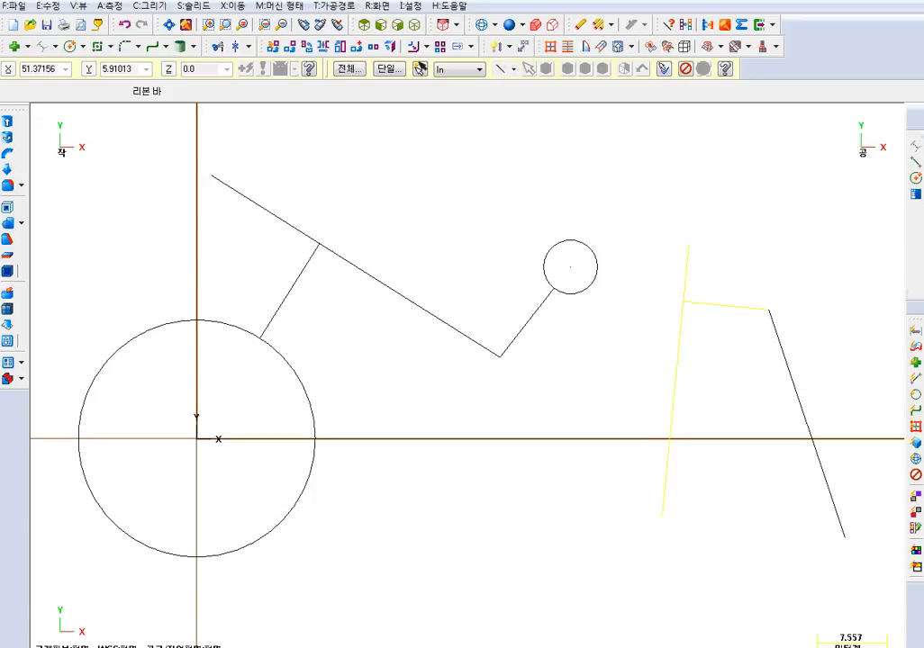
{"action": "key", "text": "Delete"}
{"action": "left_click", "coordinate": [787, 350]}
{"action": "key", "text": "Delete"}
{"action": "left_click", "coordinate": [680, 340]}
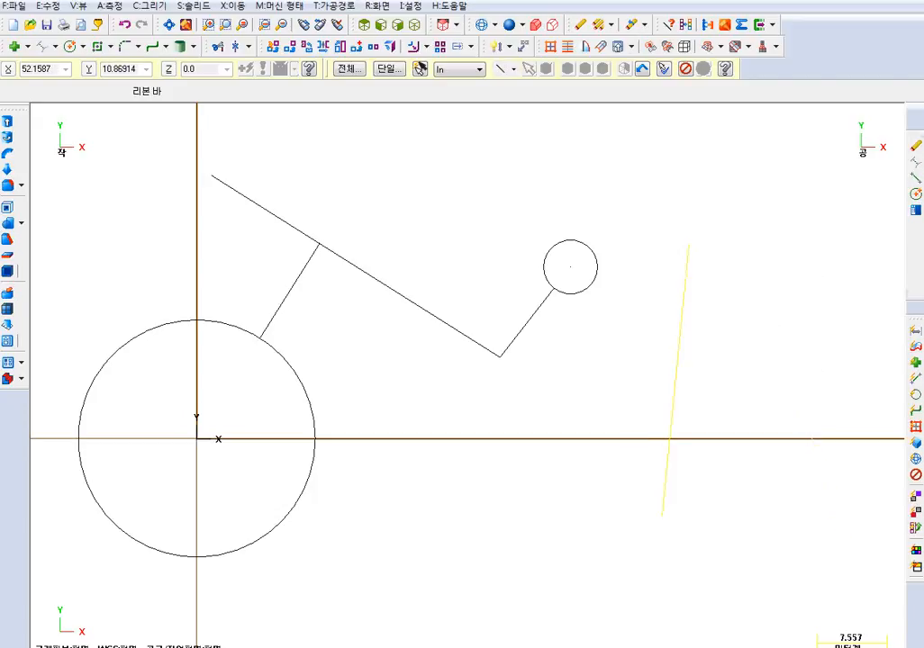
{"action": "key", "text": "Delete"}
{"action": "scroll", "coordinate": [569, 329], "scroll_direction": "down", "scroll_amount": 1}
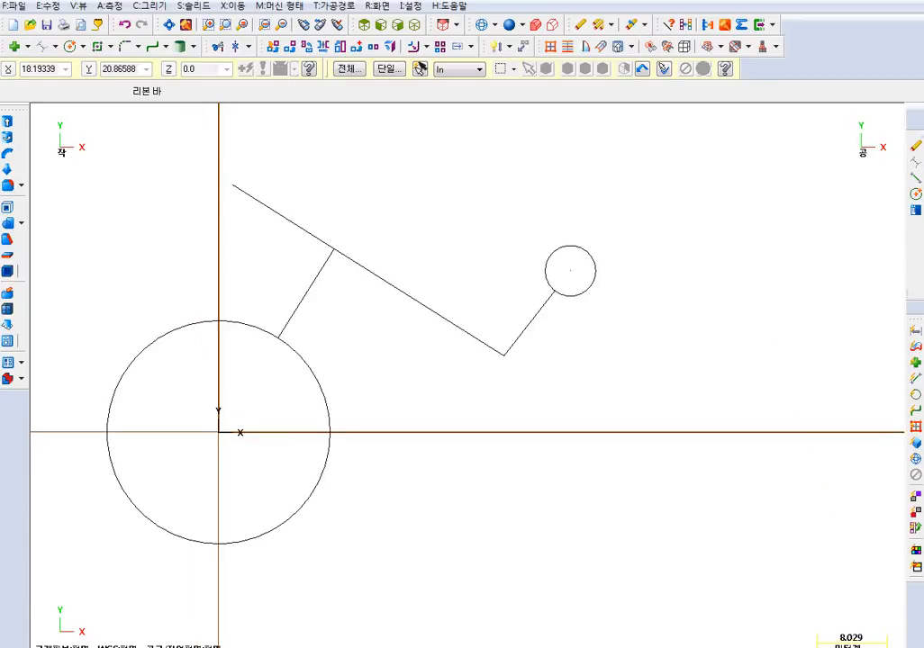
{"action": "scroll", "coordinate": [380, 247], "scroll_direction": "up", "scroll_amount": 1}
{"action": "middle_click_drag", "start_coordinate": [388, 242], "coordinate": [500, 223]}
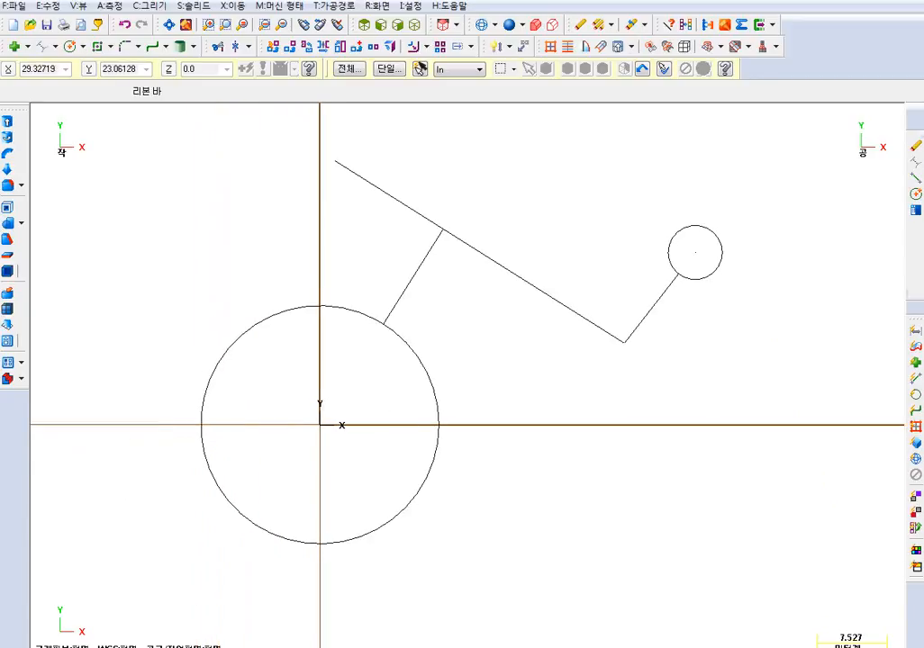
{"action": "middle_click_drag", "start_coordinate": [593, 210], "coordinate": [552, 246]}
{"action": "mouse_move", "coordinate": [558, 239]}
{"action": "left_mouse_down"}
{"action": "mouse_move", "coordinate": [201, 159]}
{"action": "mouse_move", "coordinate": [542, 243]}
{"action": "left_mouse_up"}
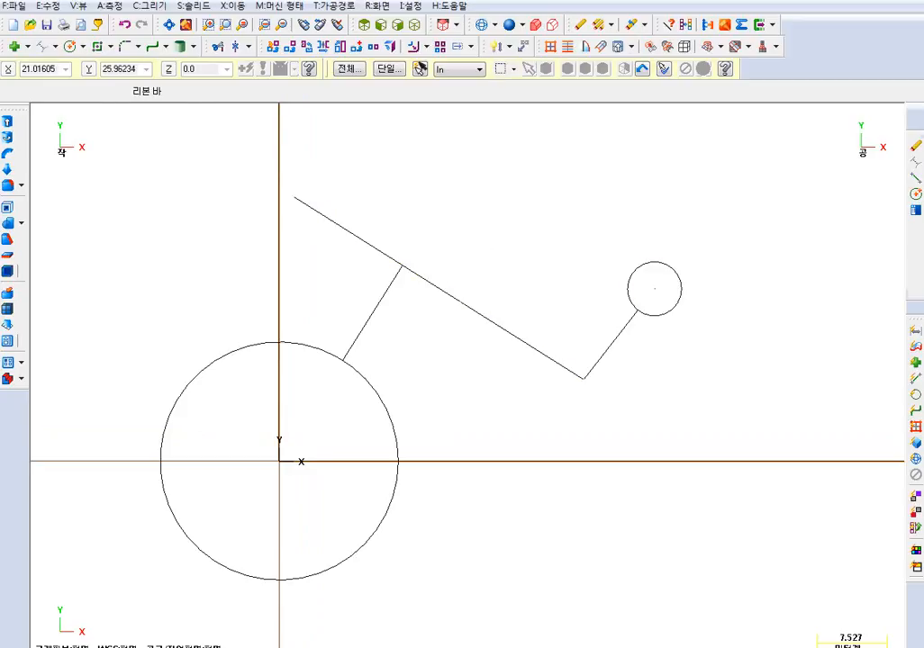
{"action": "left_click", "coordinate": [54, 46]}
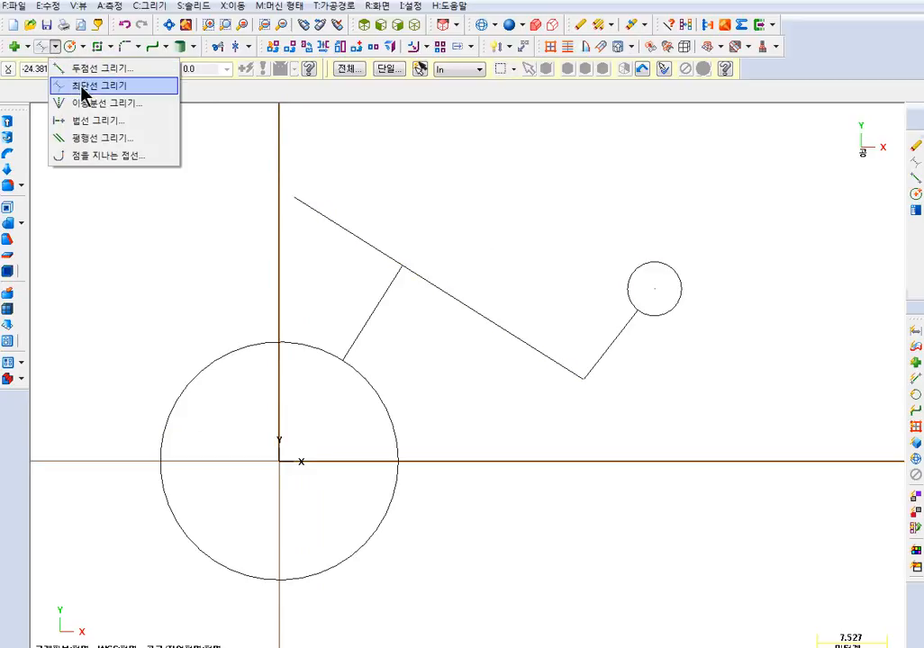
{"action": "left_click", "coordinate": [93, 126]}
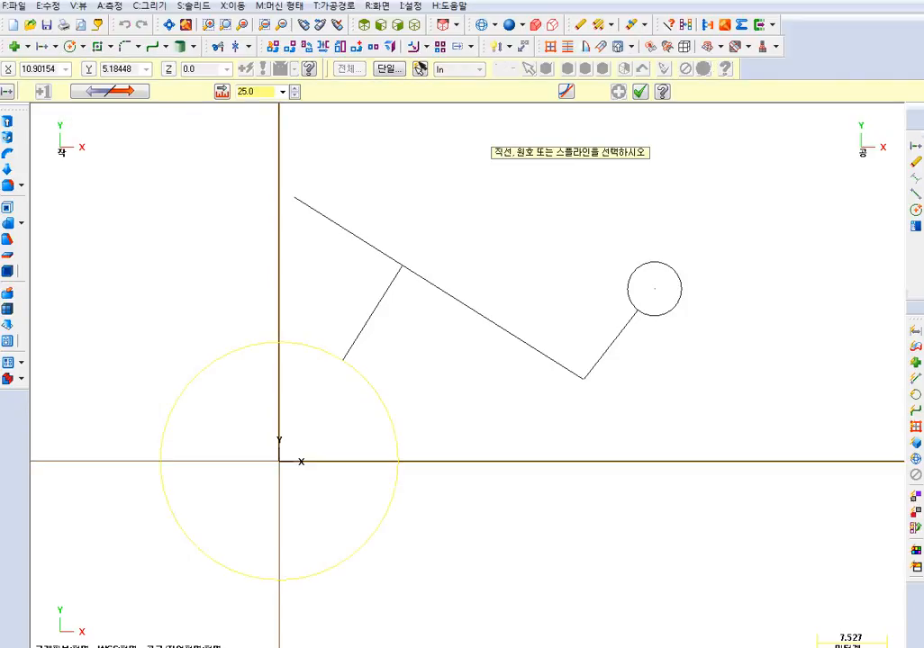
{"action": "key", "text": "Escape"}
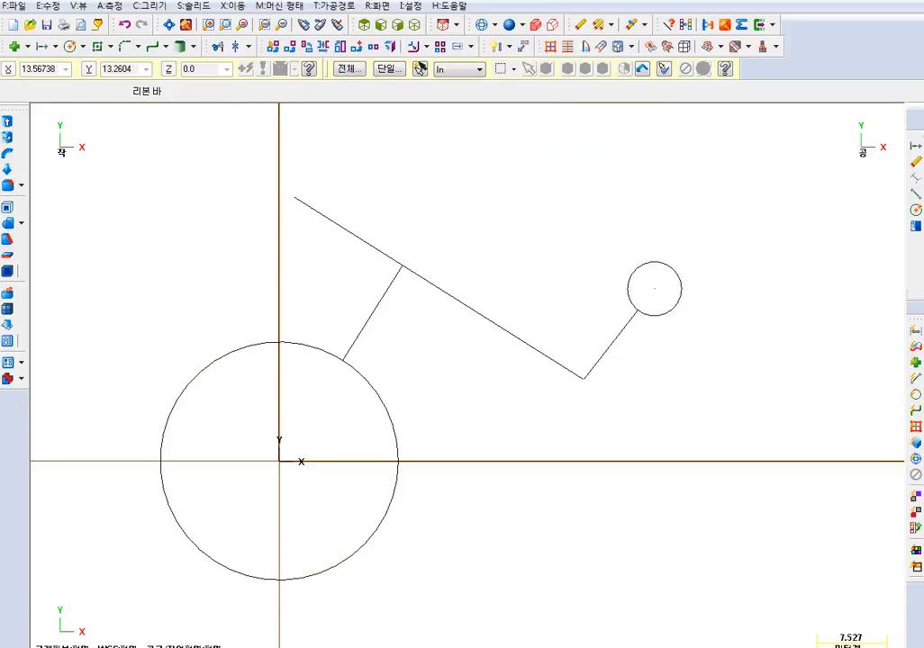
Delete the slanted line, both shortest lines attached to it and the small circle, leaving only the origin circle.
{"action": "left_click", "coordinate": [380, 301]}
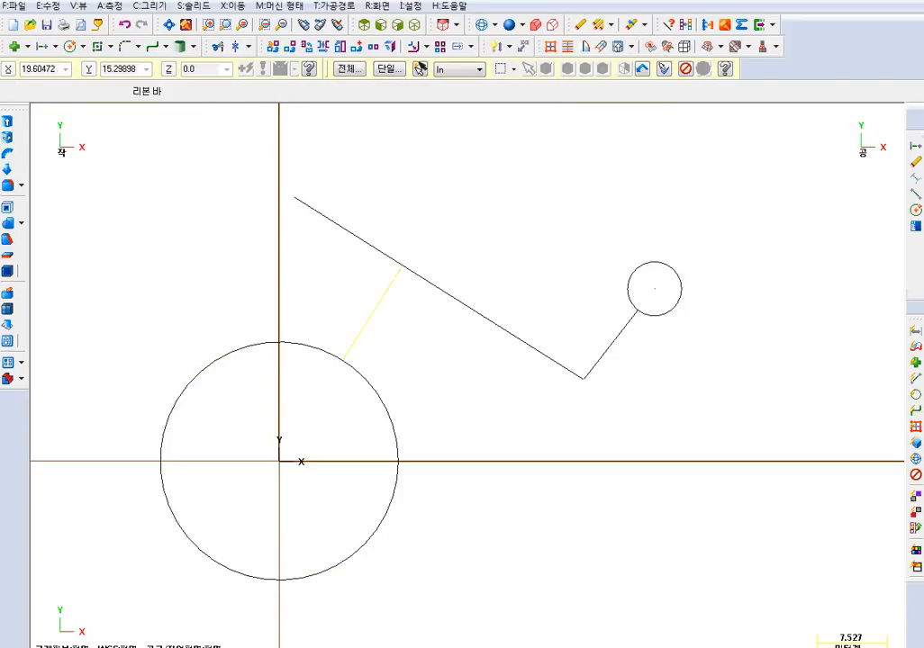
{"action": "key", "text": "Delete"}
{"action": "left_click", "coordinate": [474, 313]}
{"action": "key", "text": "Delete"}
{"action": "left_click", "coordinate": [618, 334]}
{"action": "key", "text": "Delete"}
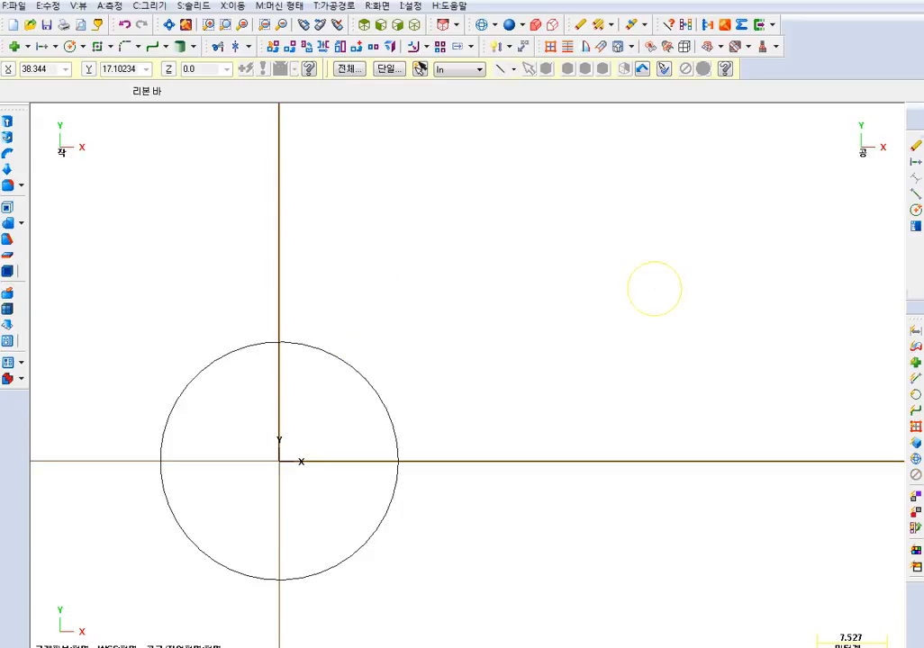
{"action": "left_click", "coordinate": [646, 305]}
{"action": "key", "text": "Delete"}
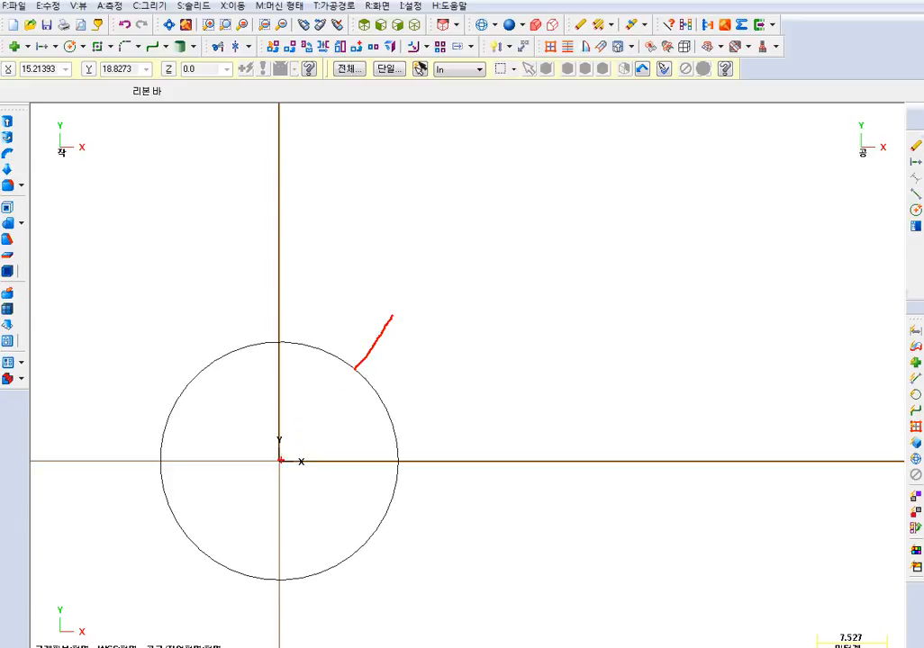
{"action": "left_click_drag", "start_coordinate": [291, 443], "coordinate": [335, 389]}
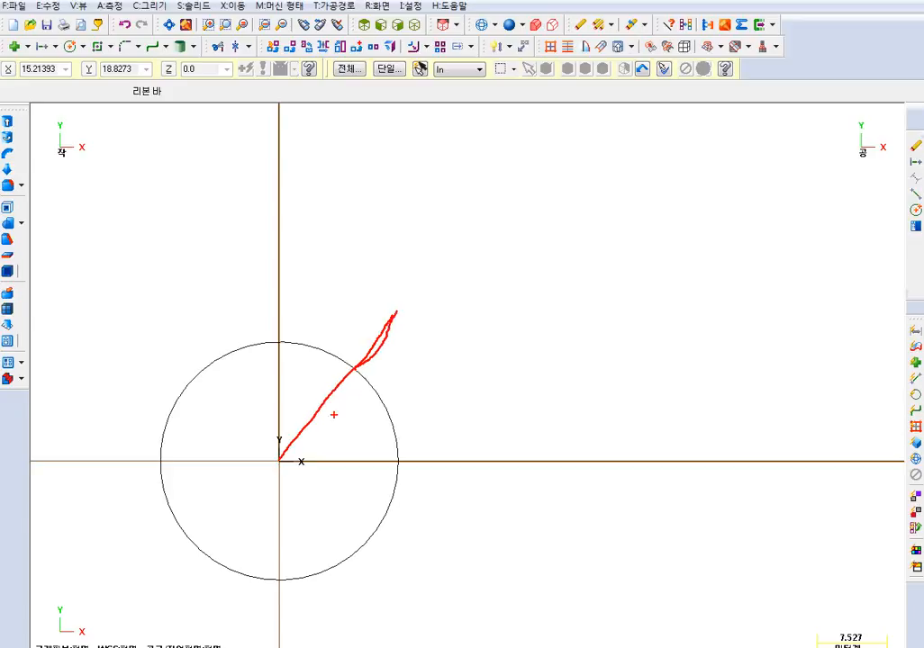
{"action": "left_click_drag", "start_coordinate": [280, 459], "coordinate": [349, 286]}
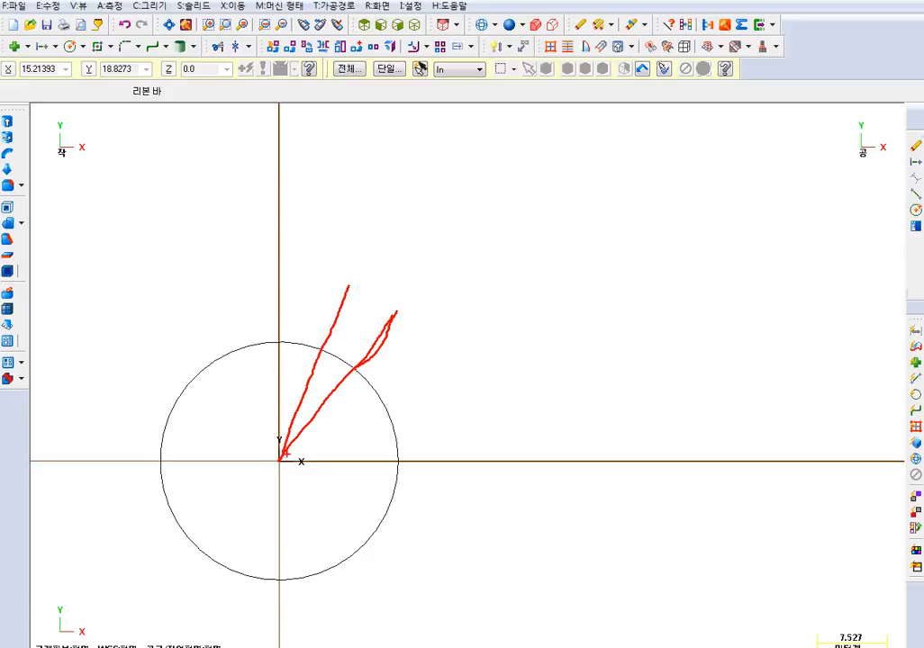
{"action": "left_click_drag", "start_coordinate": [278, 458], "coordinate": [218, 273]}
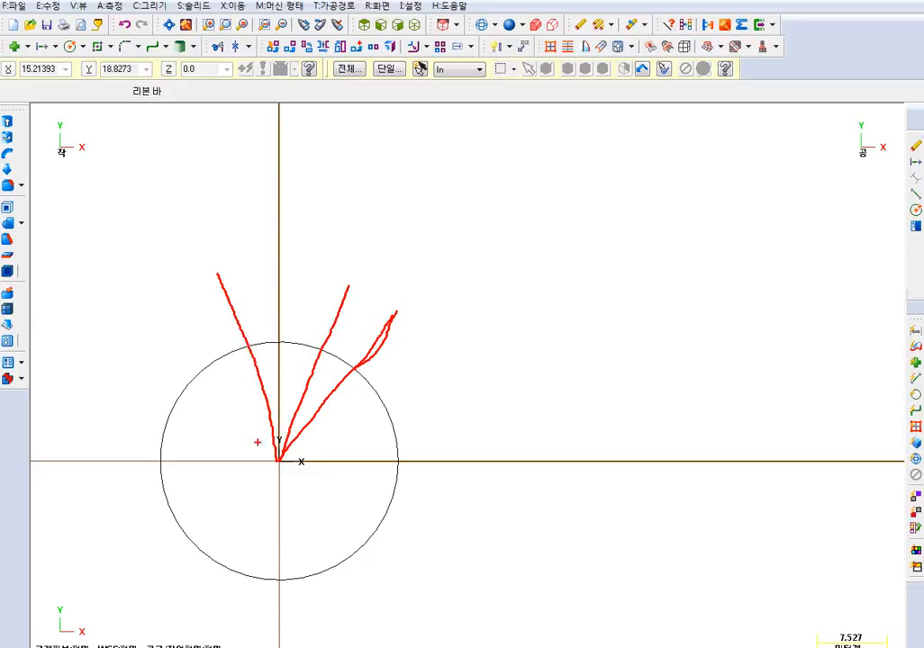
{"action": "left_click_drag", "start_coordinate": [275, 460], "coordinate": [155, 340]}
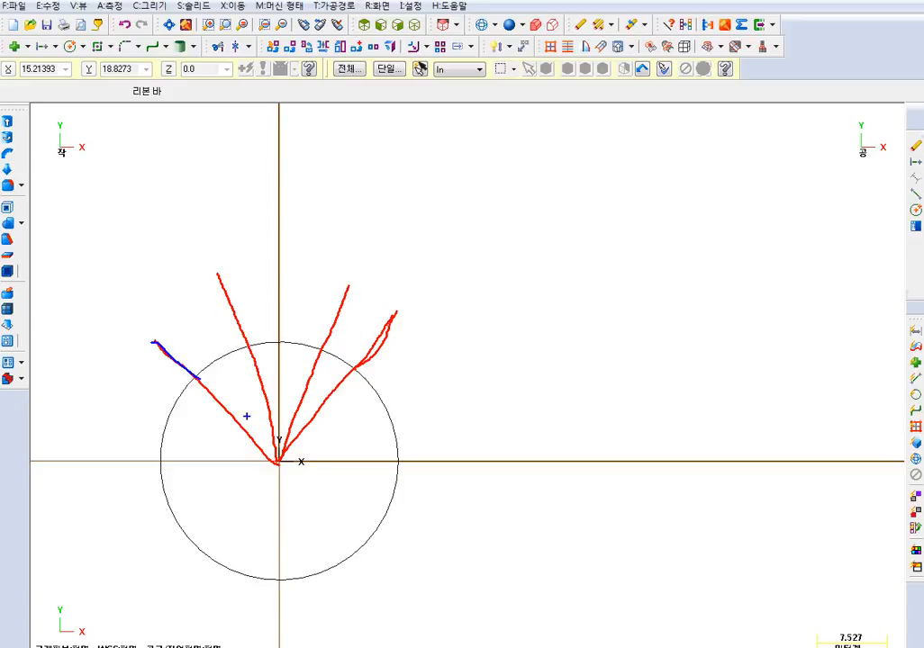
{"action": "mouse_move", "coordinate": [272, 443]}
{"action": "left_mouse_down"}
{"action": "mouse_move", "coordinate": [213, 404]}
{"action": "mouse_move", "coordinate": [250, 422]}
{"action": "left_mouse_up"}
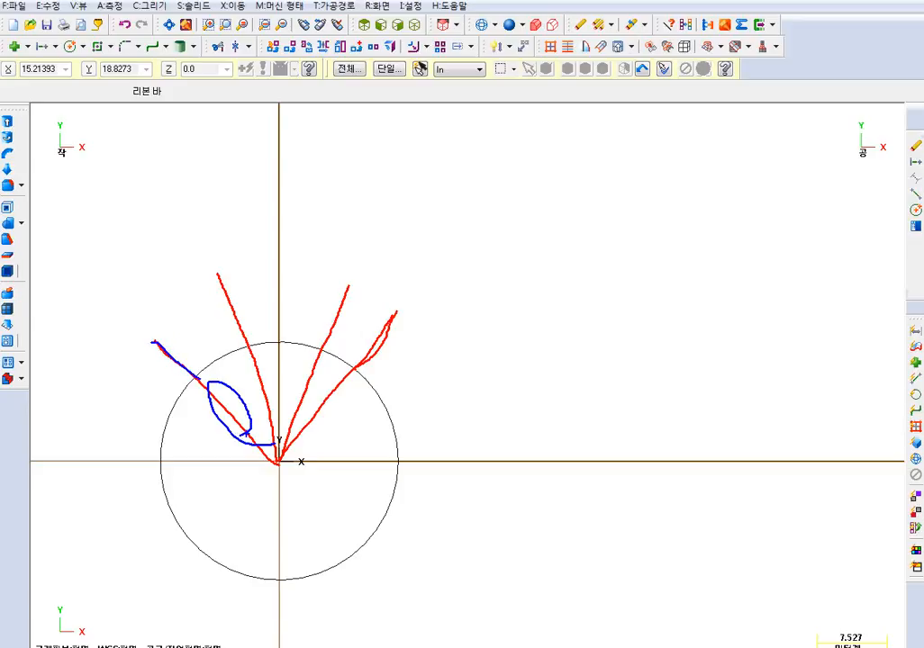
{"action": "key", "text": "Escape"}
Draw an outward normal line about 4.37 long from the upper right of the origin circle.
{"action": "left_click", "coordinate": [55, 47]}
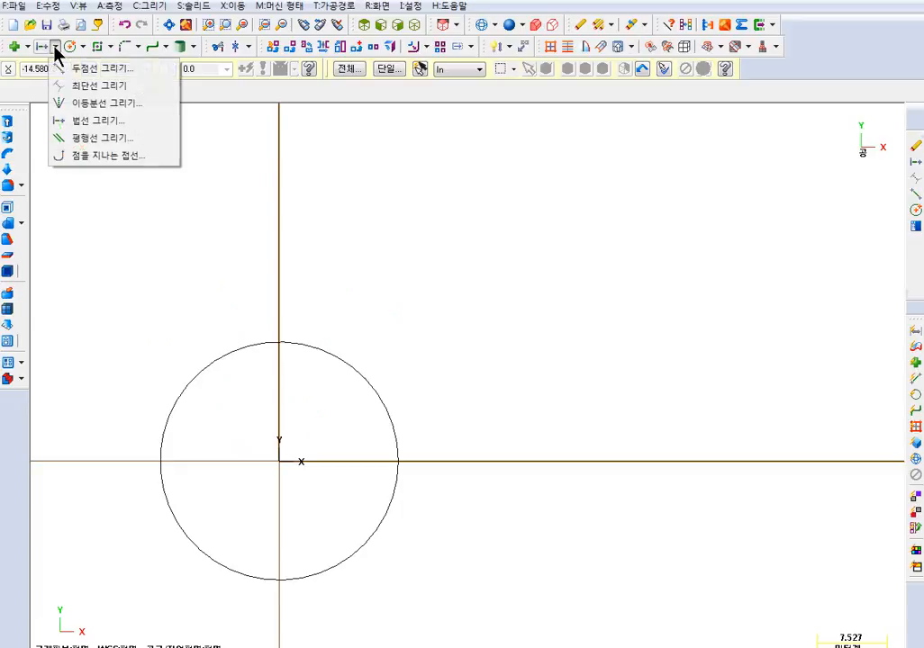
{"action": "left_click", "coordinate": [61, 121]}
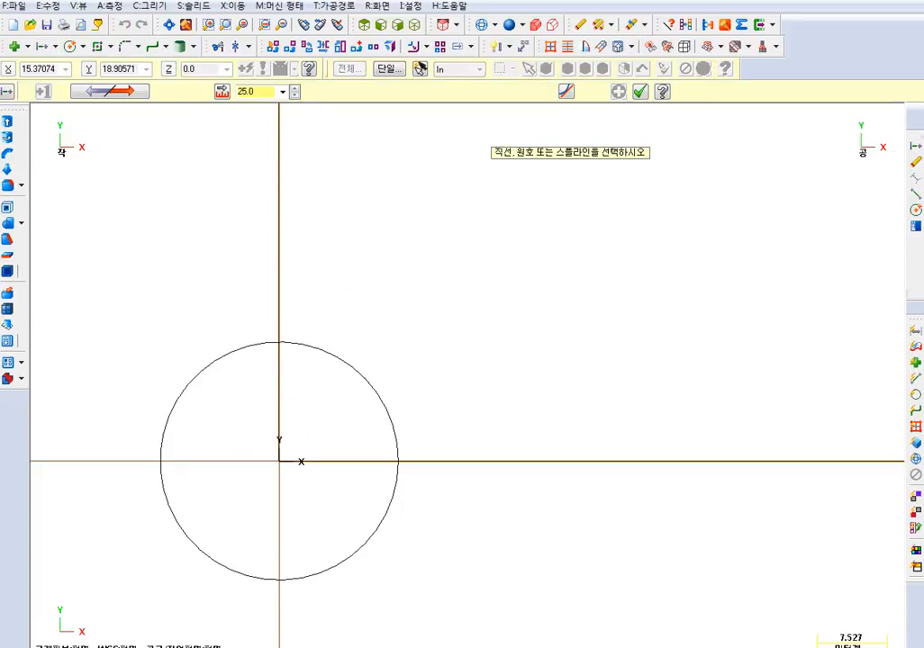
{"action": "left_click", "coordinate": [365, 362]}
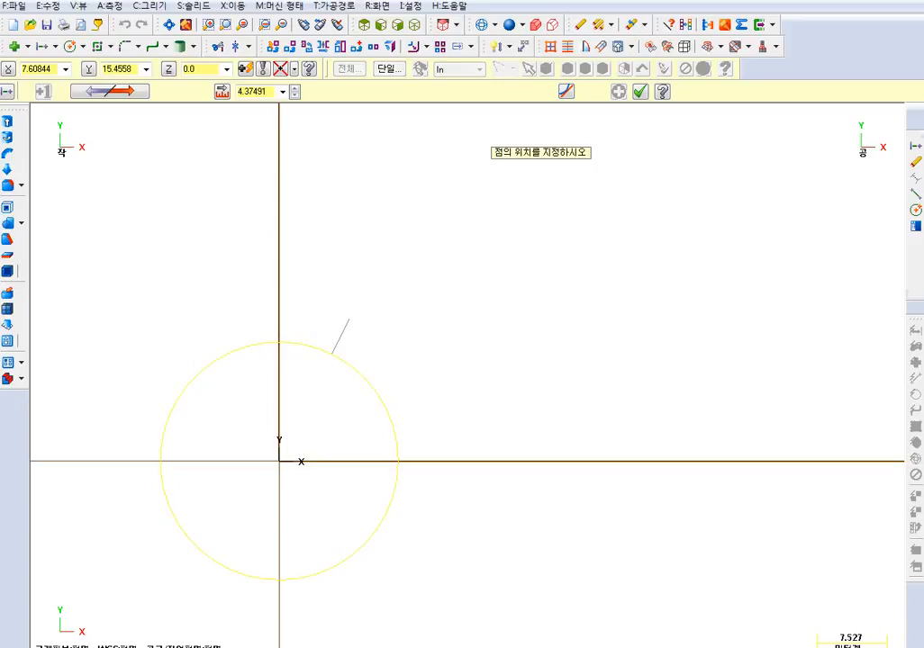
{"action": "left_click", "coordinate": [348, 319]}
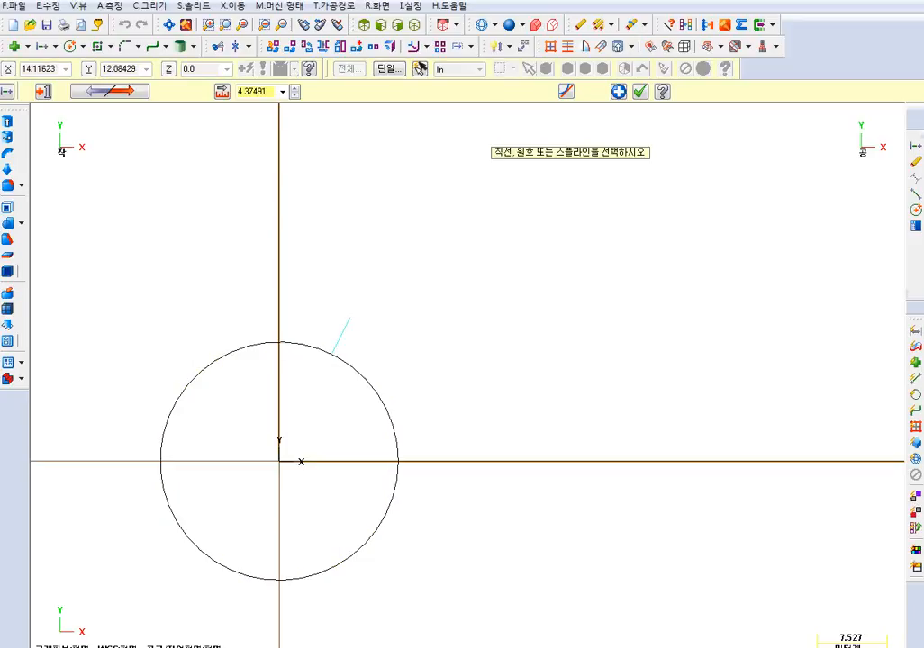
{"action": "key", "text": "Escape"}
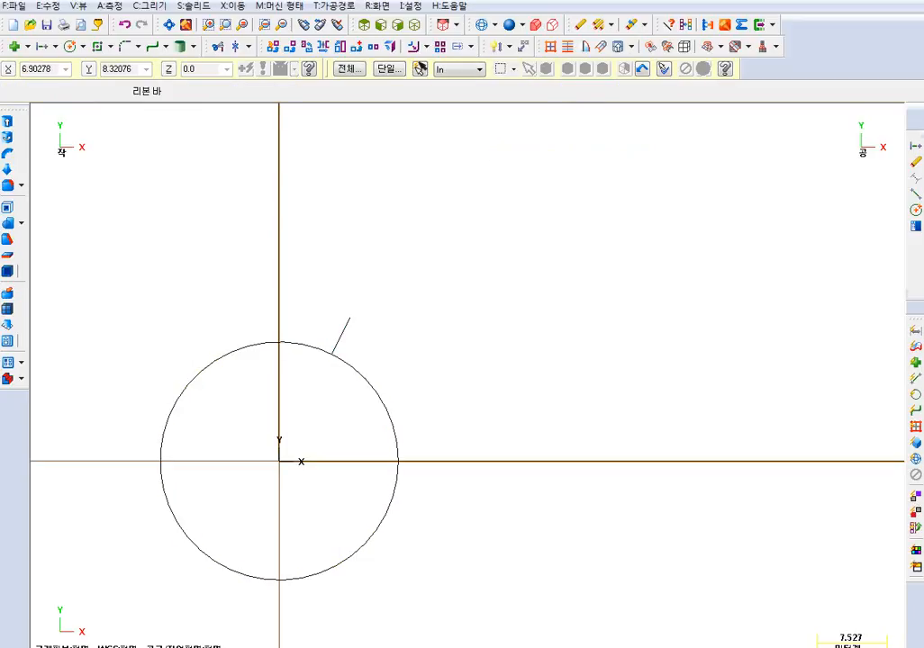
Draw three outward normal lines around the circle's upper-left arc, the first about 5.59 and the second about 5.81 long.
{"action": "left_click", "coordinate": [43, 45]}
{"action": "left_click", "coordinate": [236, 346]}
{"action": "left_click", "coordinate": [213, 305]}
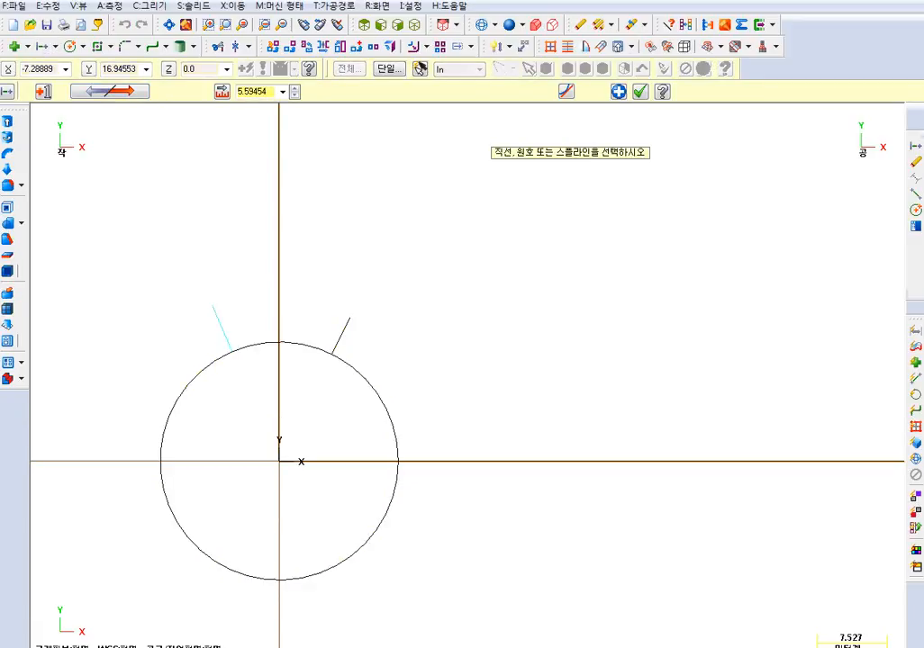
{"action": "left_click", "coordinate": [189, 374]}
{"action": "left_click", "coordinate": [151, 346]}
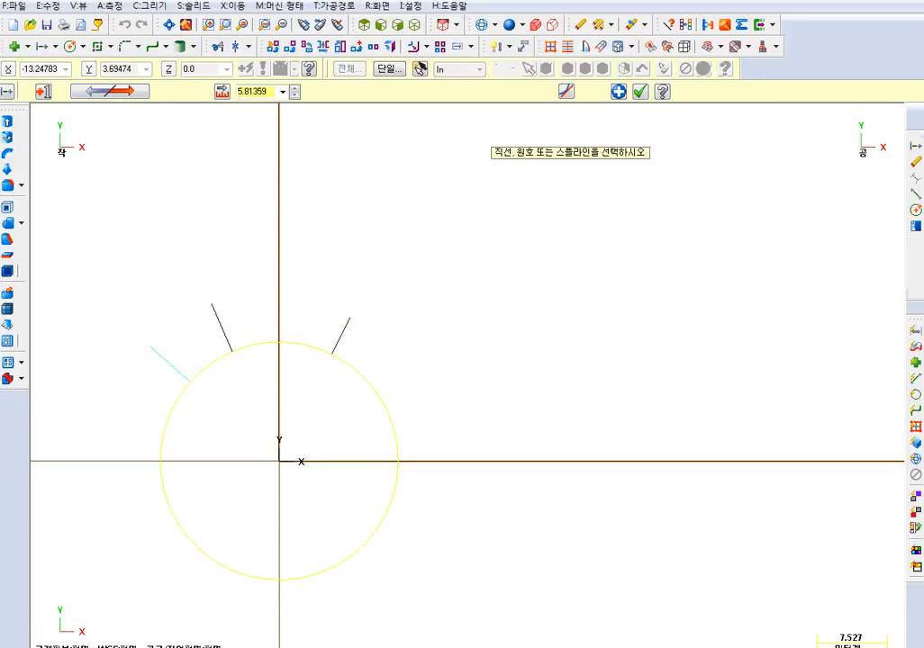
{"action": "left_click", "coordinate": [164, 426]}
{"action": "left_click", "coordinate": [123, 415]}
Draw four outward normal lines around the circle's lower half, two on each side, the second about 4.67 and the third about 5.20 long.
{"action": "left_click", "coordinate": [165, 502]}
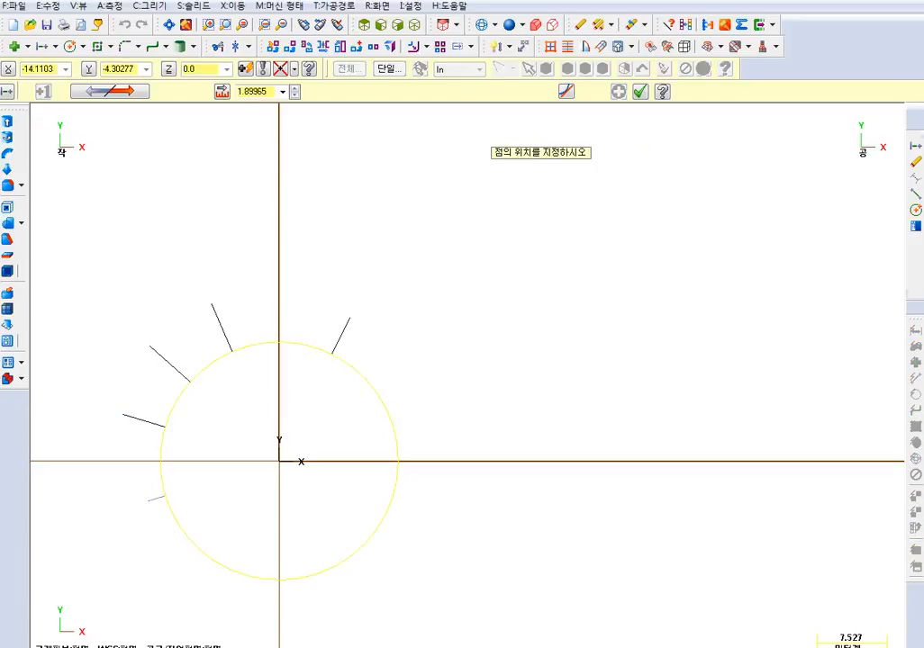
{"action": "left_click", "coordinate": [134, 515]}
{"action": "left_click", "coordinate": [225, 574]}
{"action": "left_click", "coordinate": [210, 608]}
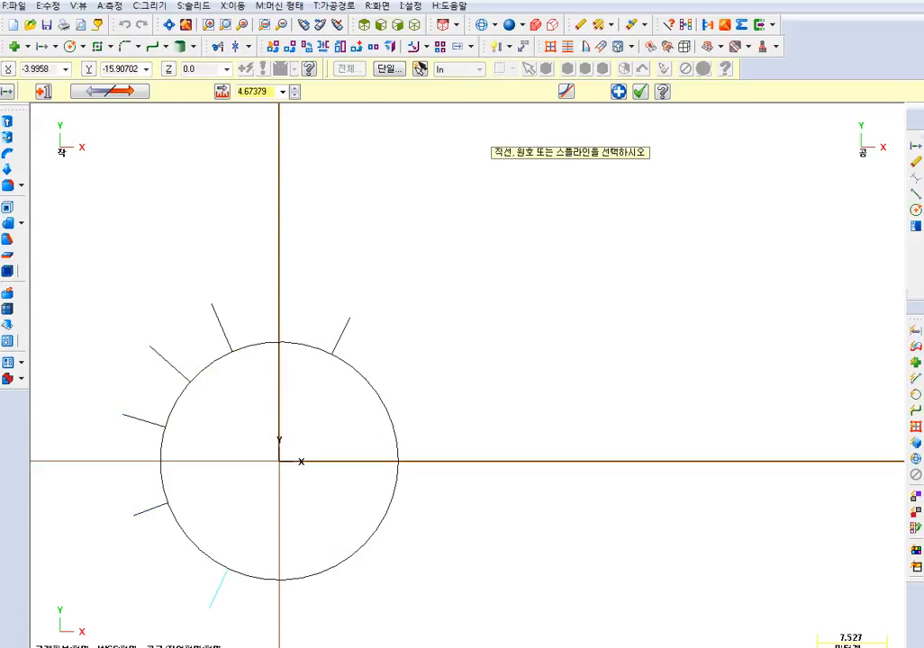
{"action": "left_click", "coordinate": [356, 554]}
{"action": "left_click", "coordinate": [384, 591]}
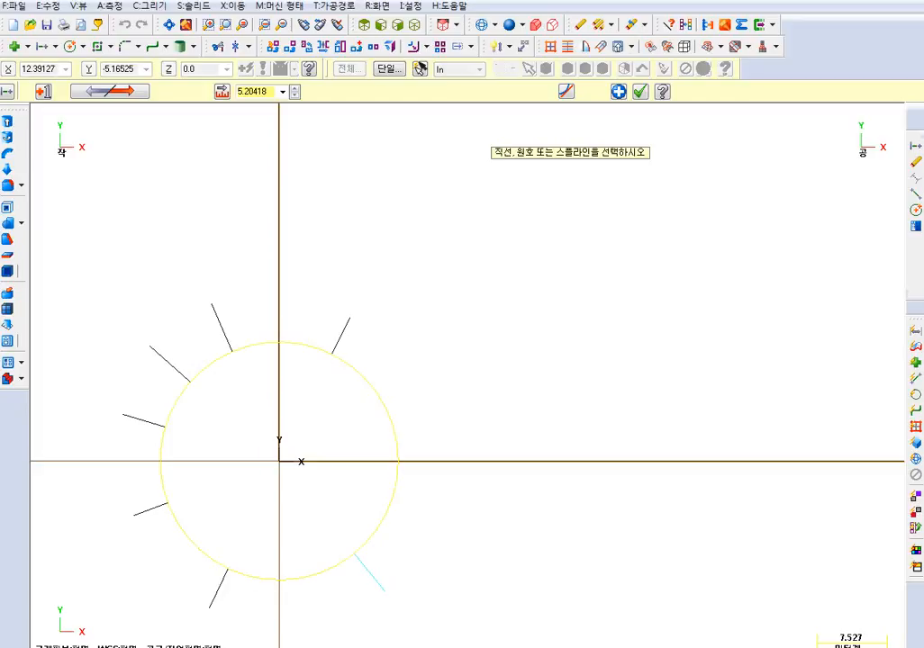
{"action": "left_click", "coordinate": [390, 510]}
{"action": "left_click", "coordinate": [436, 532]}
{"action": "key", "text": "Escape"}
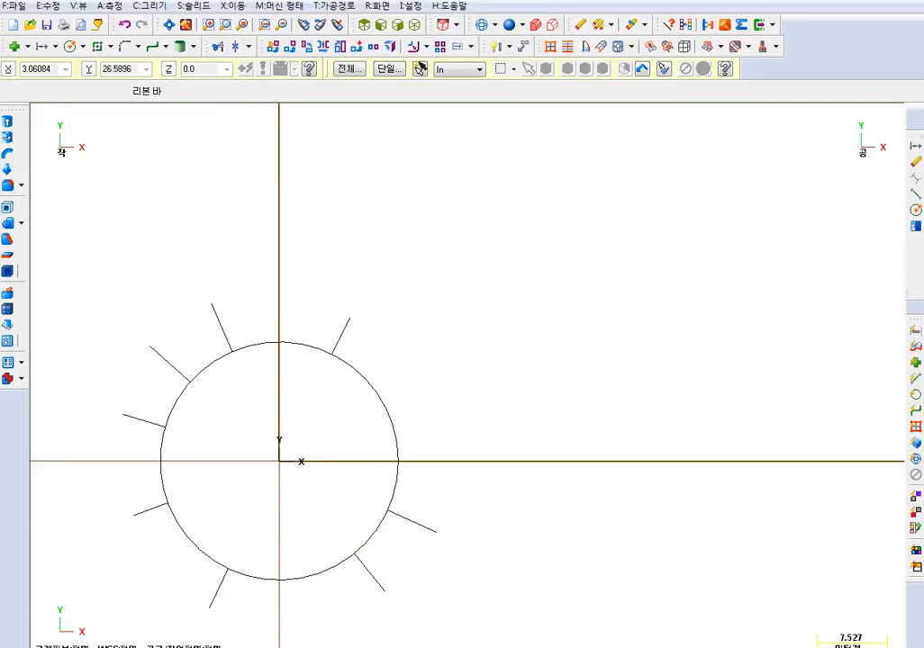
{"action": "middle_click_drag", "start_coordinate": [506, 390], "coordinate": [472, 340]}
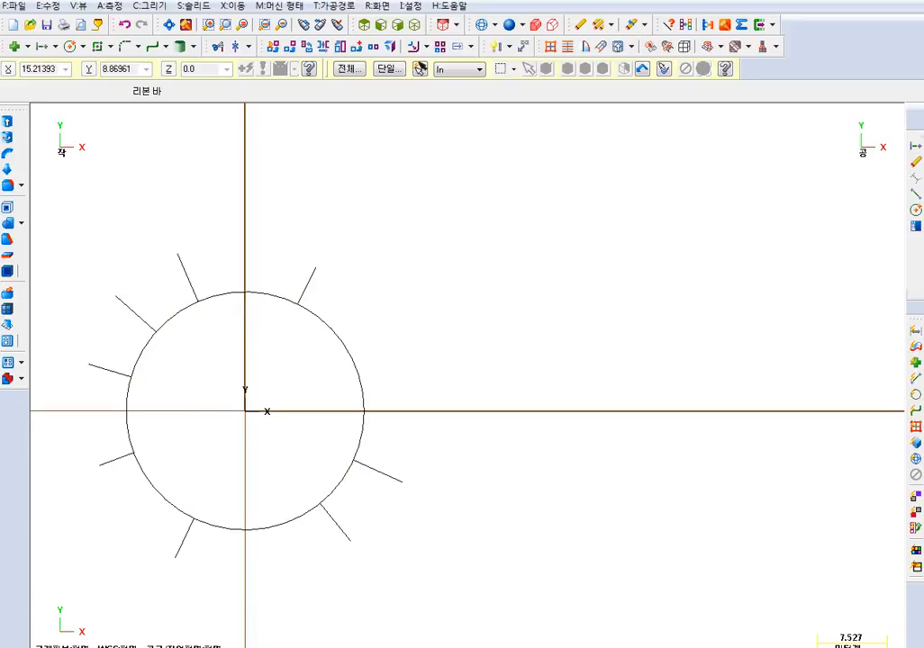
{"action": "left_click", "coordinate": [298, 306]}
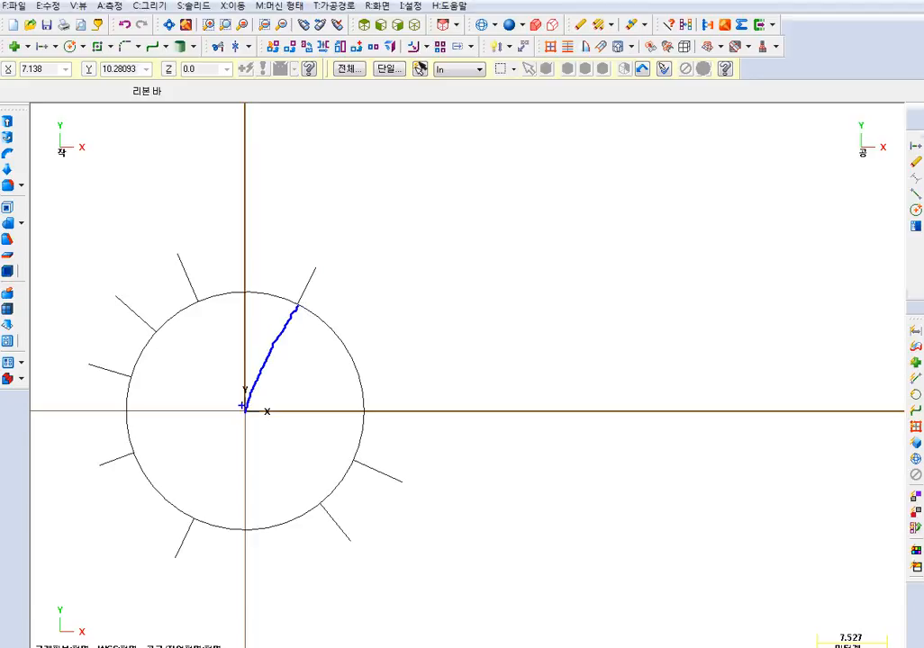
{"action": "left_click", "coordinate": [197, 298]}
{"action": "mouse_move", "coordinate": [177, 349]}
{"action": "left_mouse_down"}
{"action": "mouse_move", "coordinate": [244, 411]}
{"action": "mouse_move", "coordinate": [204, 481]}
{"action": "left_mouse_up"}
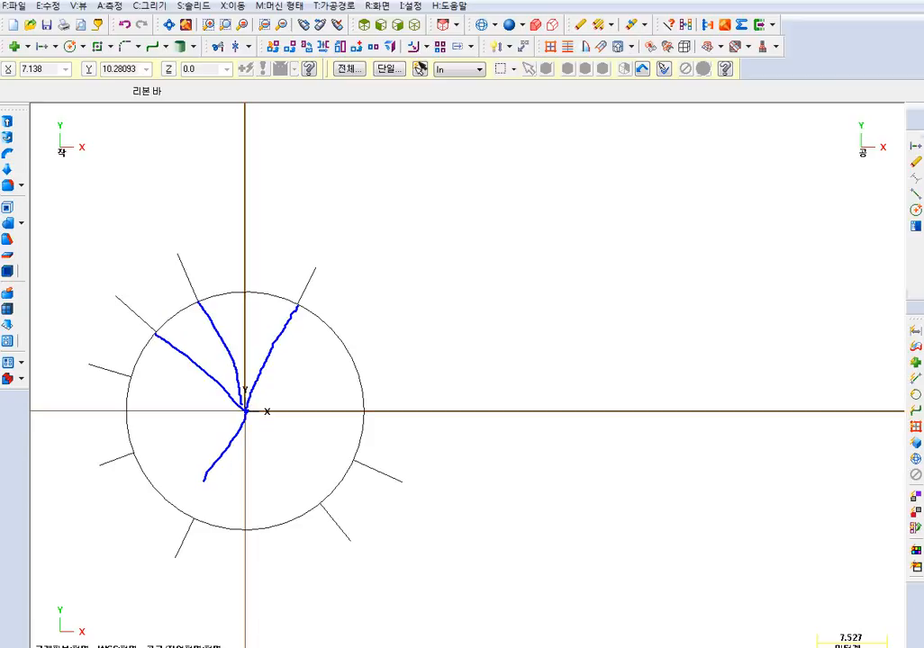
{"action": "left_click_drag", "start_coordinate": [138, 451], "coordinate": [226, 422]}
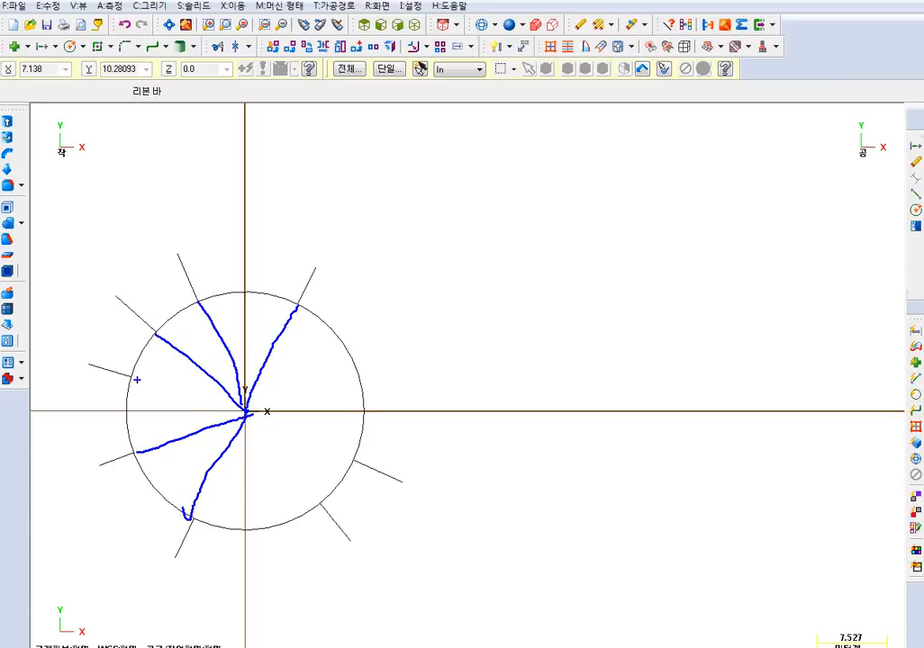
{"action": "mouse_move", "coordinate": [156, 382]}
{"action": "left_mouse_down"}
{"action": "mouse_move", "coordinate": [245, 411]}
{"action": "mouse_move", "coordinate": [320, 494]}
{"action": "left_mouse_up"}
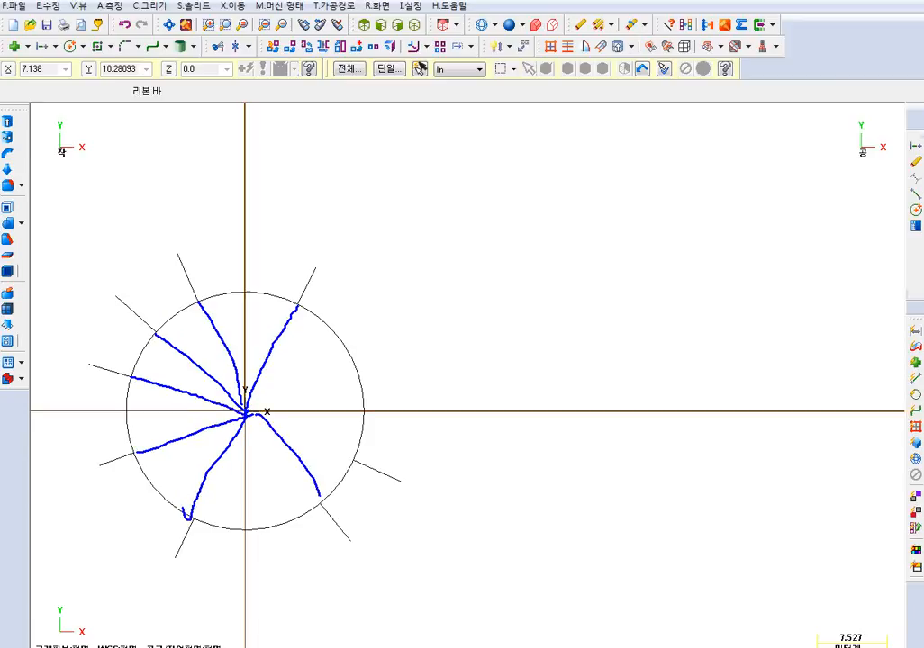
{"action": "left_click_drag", "start_coordinate": [249, 414], "coordinate": [339, 448]}
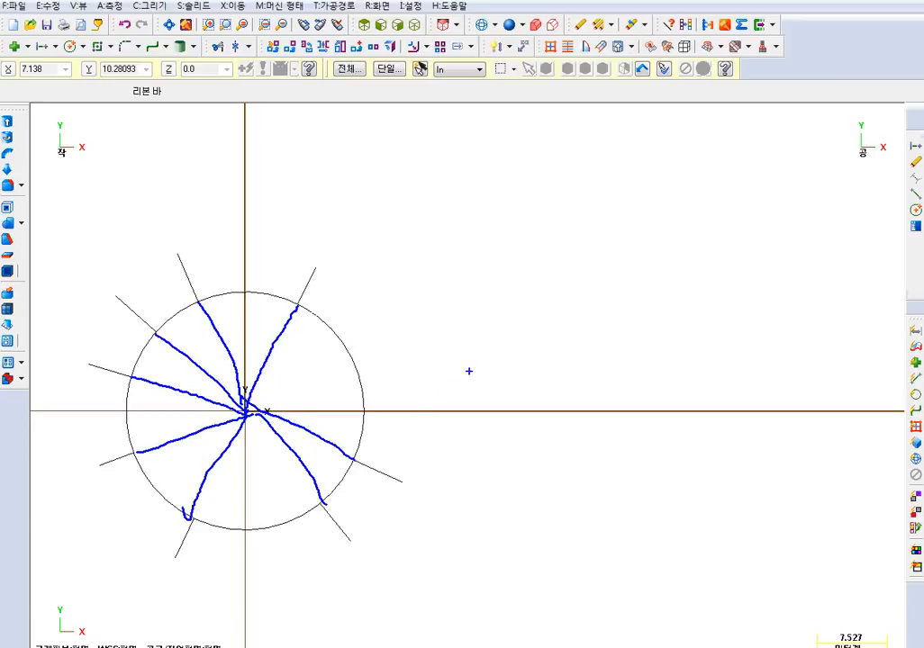
{"action": "key", "text": "Escape"}
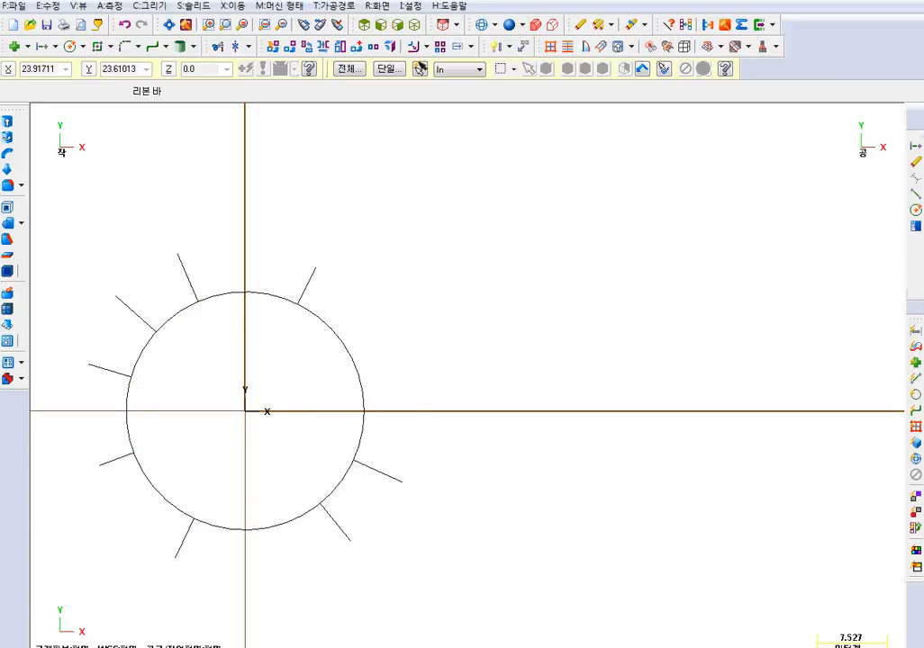
{"action": "mouse_move", "coordinate": [468, 191]}
{"action": "middle_mouse_down"}
{"action": "mouse_move", "coordinate": [569, 183]}
{"action": "mouse_move", "coordinate": [529, 178]}
{"action": "middle_mouse_up"}
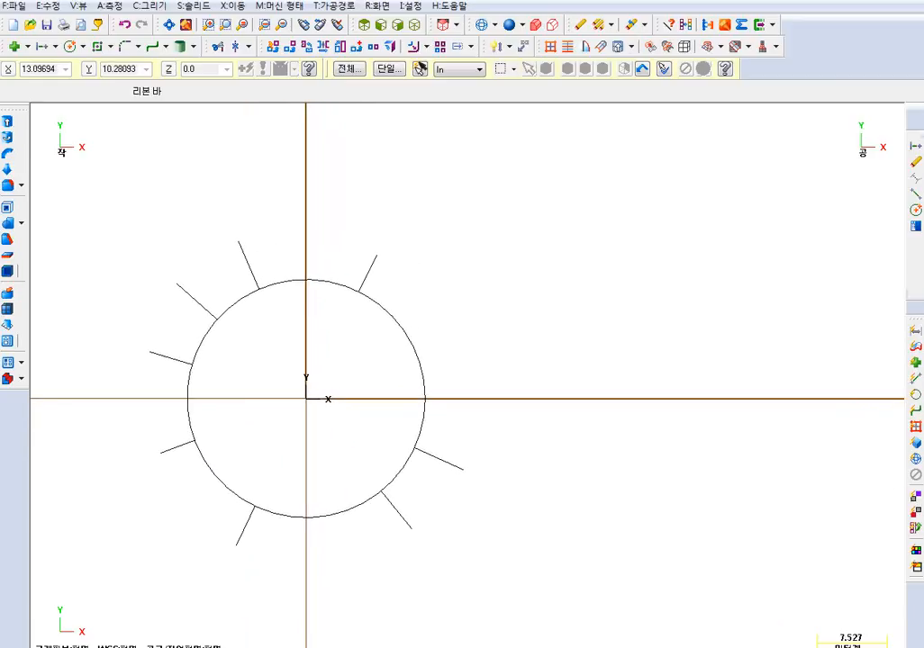
{"action": "middle_click_drag", "start_coordinate": [461, 262], "coordinate": [439, 260]}
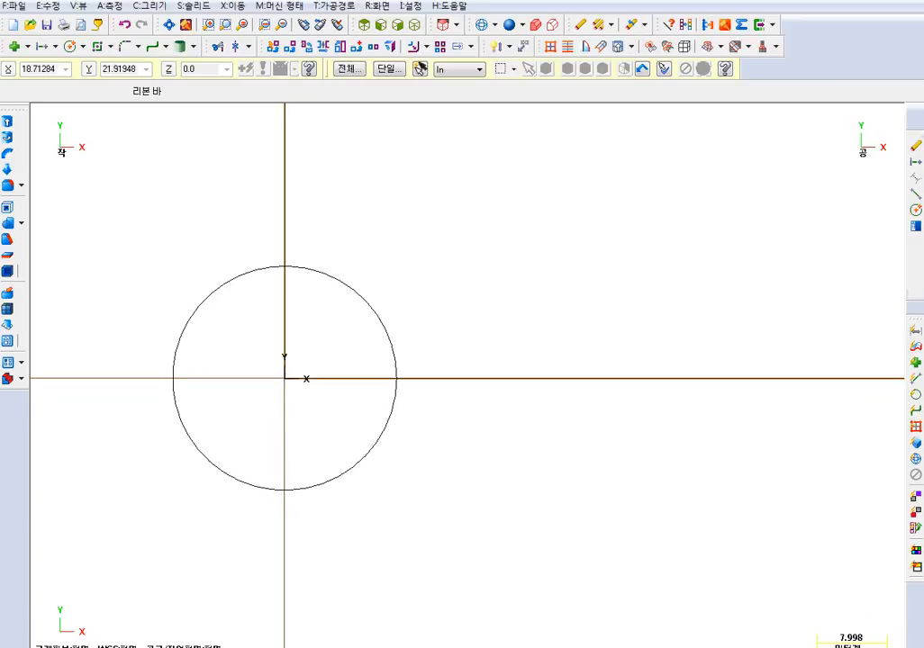
Draw two two-point lines to the right of the circle that share a lower endpoint and form a V.
{"action": "left_click", "coordinate": [55, 46]}
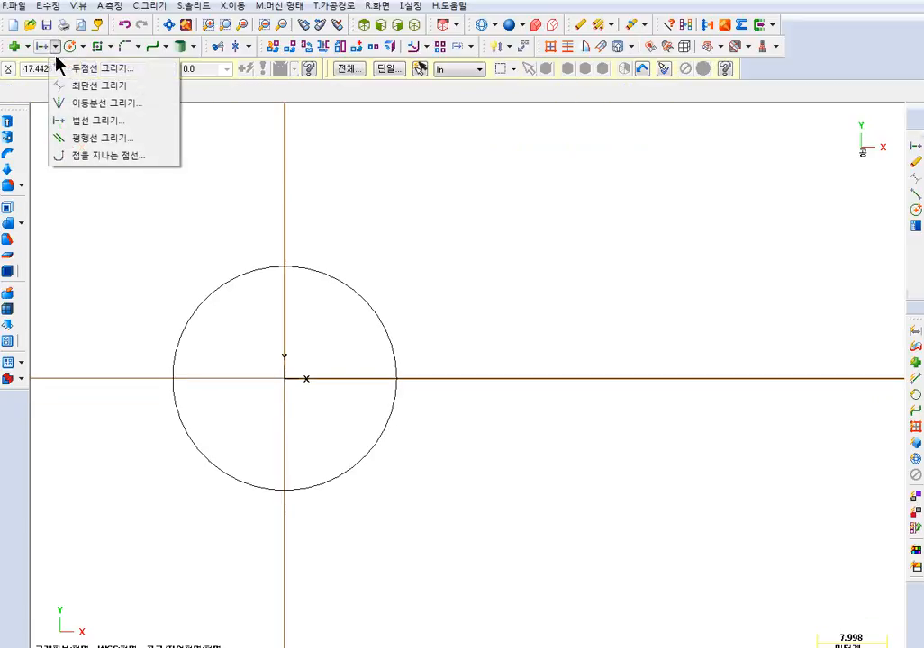
{"action": "left_click", "coordinate": [90, 67]}
{"action": "left_click", "coordinate": [496, 222]}
{"action": "left_click", "coordinate": [646, 472]}
{"action": "left_click", "coordinate": [773, 215]}
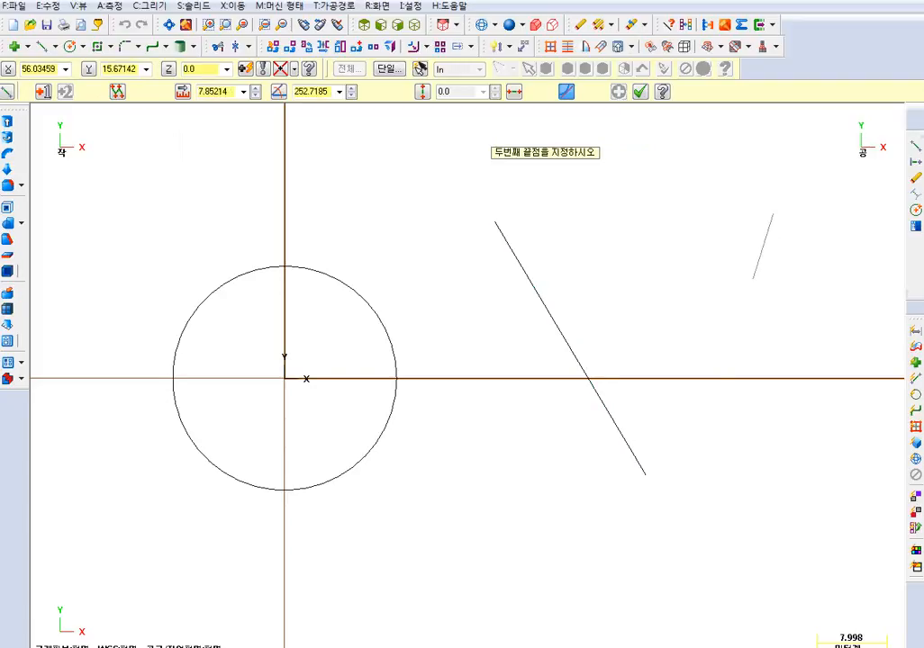
{"action": "left_click", "coordinate": [645, 474]}
{"action": "key", "text": "Escape"}
Create the bisector of the V's two lines upward from their vertex and set its length to 40.
{"action": "middle_click_drag", "start_coordinate": [301, 210], "coordinate": [178, 219]}
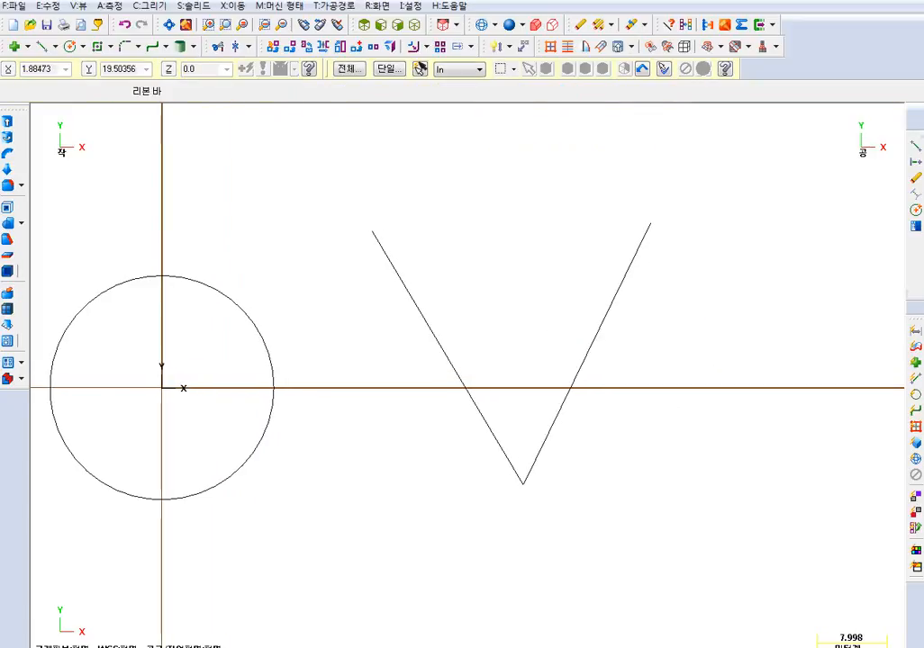
{"action": "left_click", "coordinate": [55, 46]}
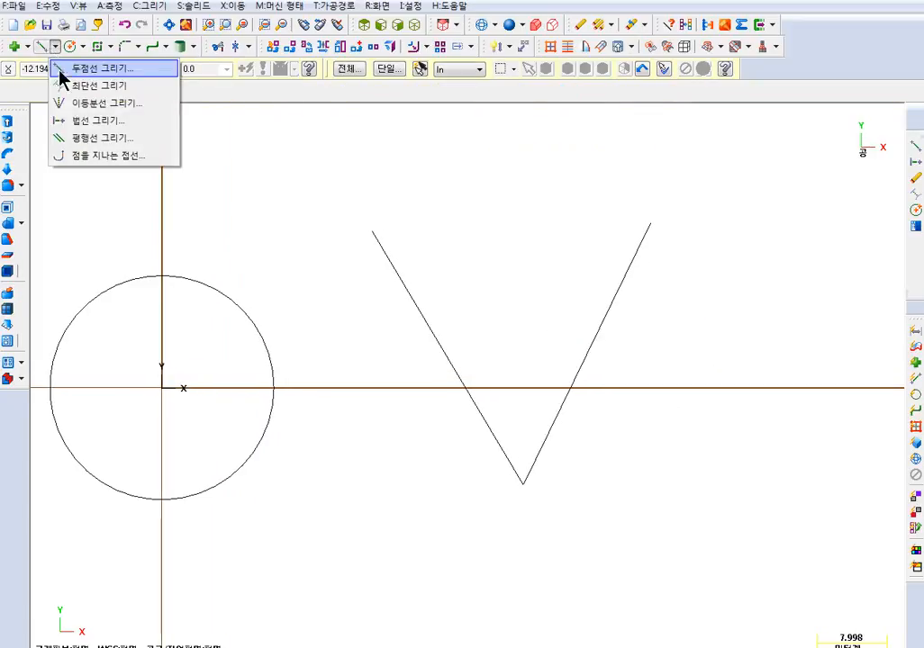
{"action": "left_click", "coordinate": [94, 103]}
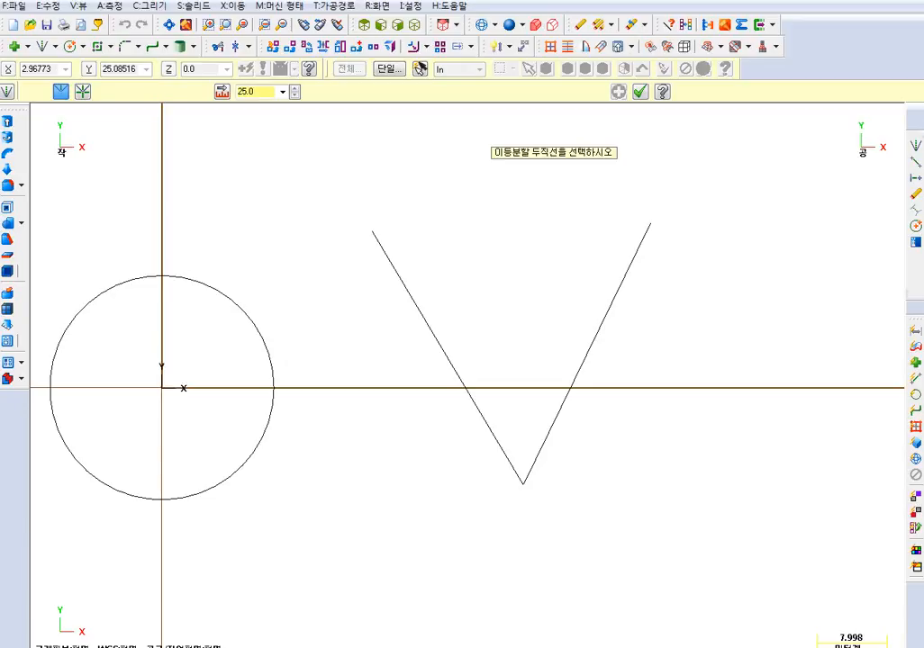
{"action": "left_click", "coordinate": [437, 343]}
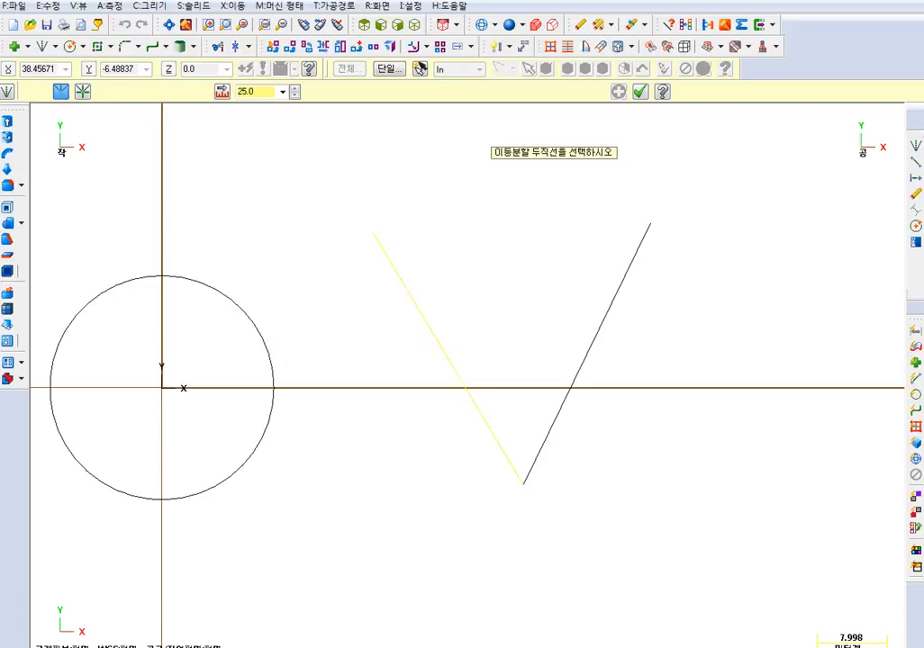
{"action": "left_click", "coordinate": [546, 434]}
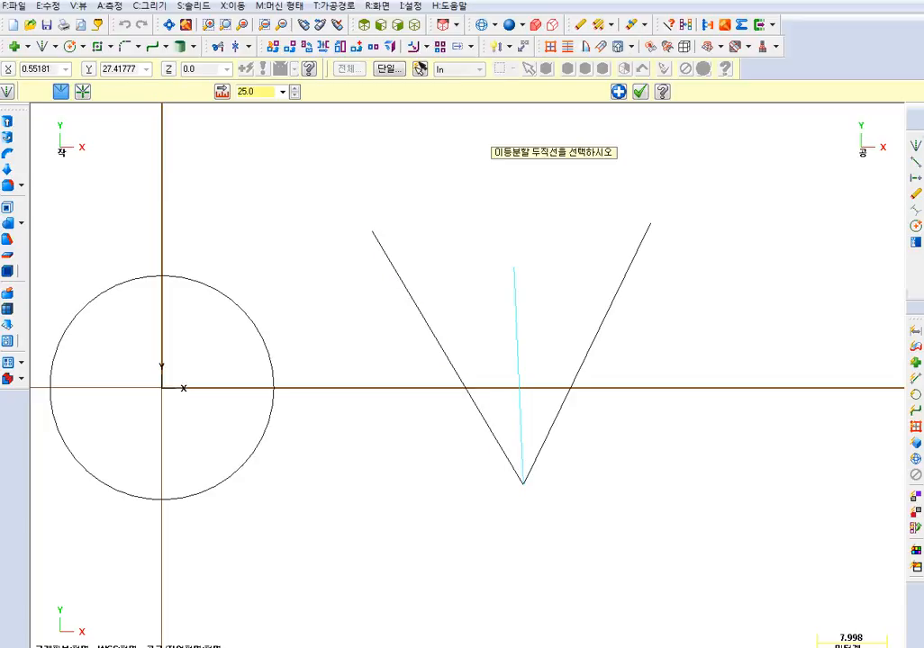
{"action": "left_click", "coordinate": [223, 93]}
{"action": "type", "text": "40"}
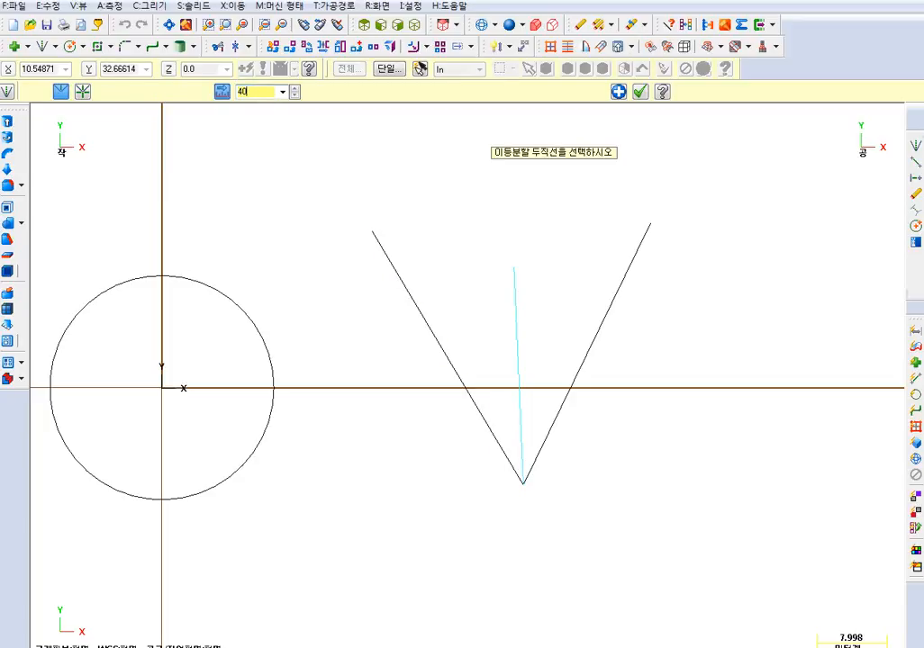
{"action": "key", "text": "Return"}
Try bisecting the V's two lines with the multiple-solution option at length 40.
{"action": "middle_click_drag", "start_coordinate": [559, 283], "coordinate": [505, 359]}
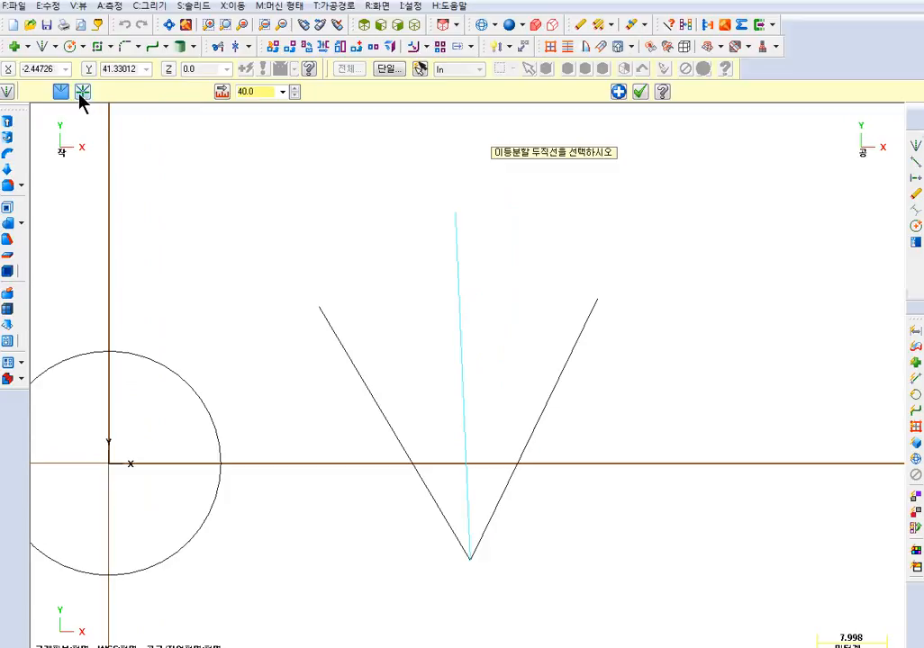
{"action": "middle_click_drag", "start_coordinate": [444, 463], "coordinate": [445, 341]}
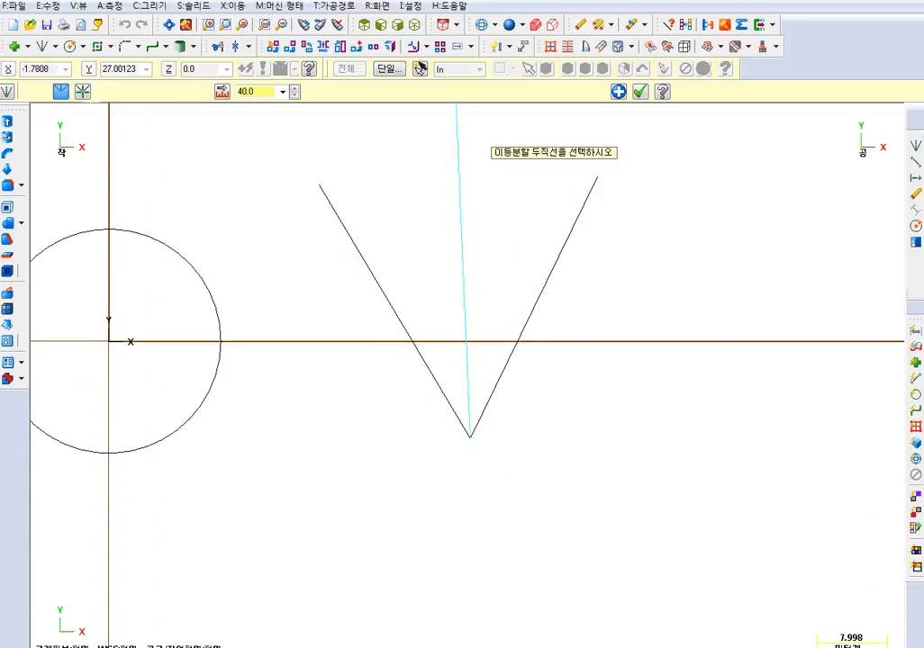
{"action": "left_click", "coordinate": [82, 91]}
{"action": "left_click", "coordinate": [403, 328]}
{"action": "left_click", "coordinate": [465, 339]}
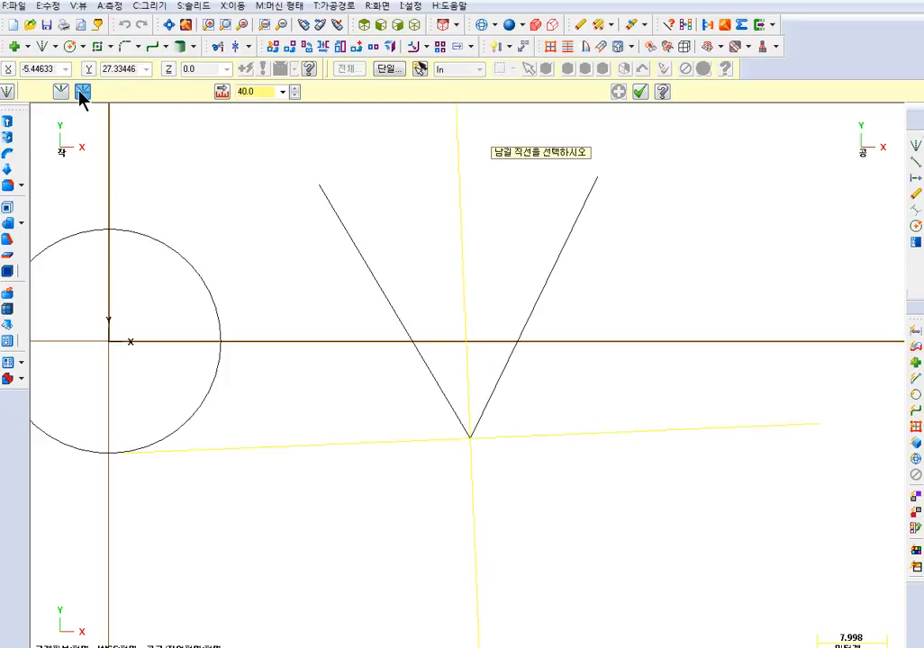
{"action": "key", "text": "Escape"}
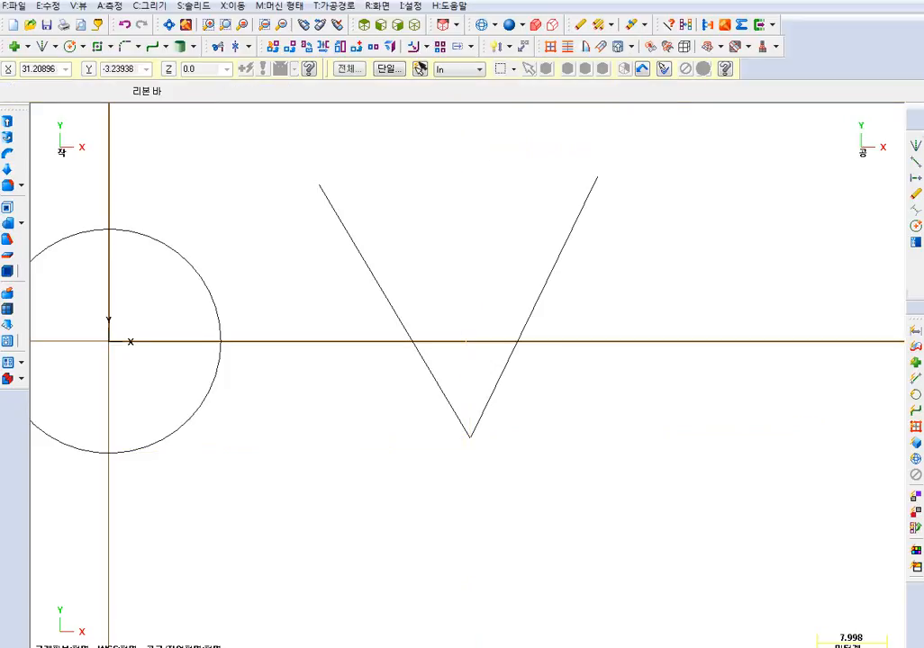
Delete the bisector line between the two lines of the V.
{"action": "scroll", "coordinate": [352, 274], "scroll_direction": "down", "scroll_amount": 2}
{"action": "left_click", "coordinate": [453, 304]}
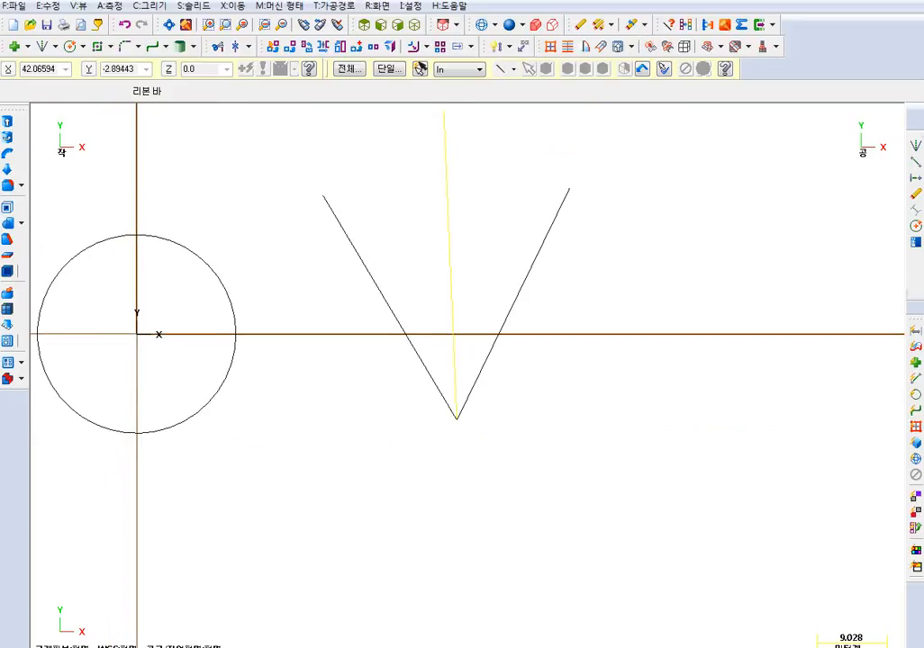
{"action": "key", "text": "Delete"}
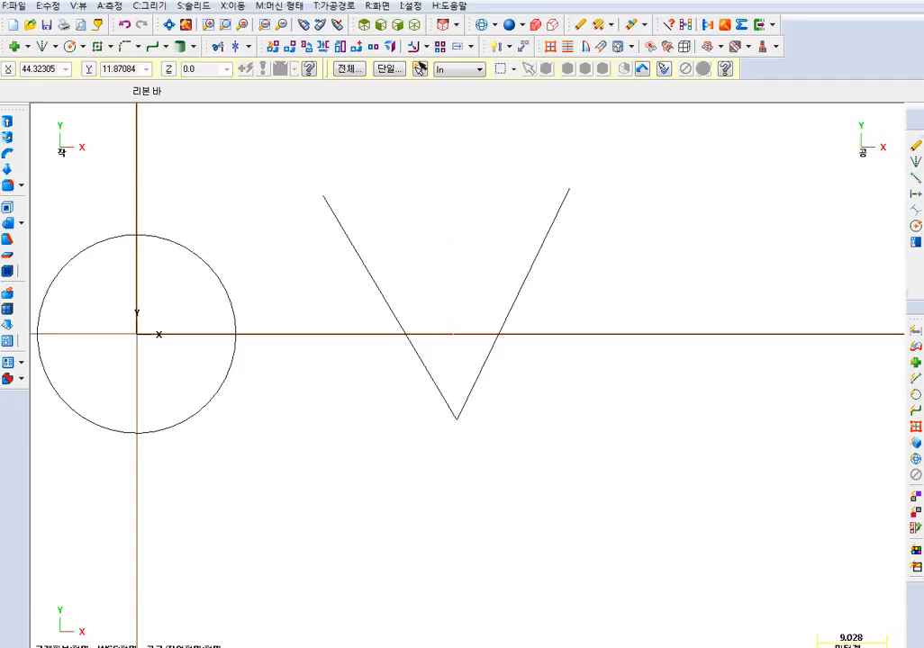
Try to bisect the V's two lines at length 40 without choosing which solution line to keep.
{"action": "left_click", "coordinate": [57, 48]}
{"action": "left_click", "coordinate": [59, 99]}
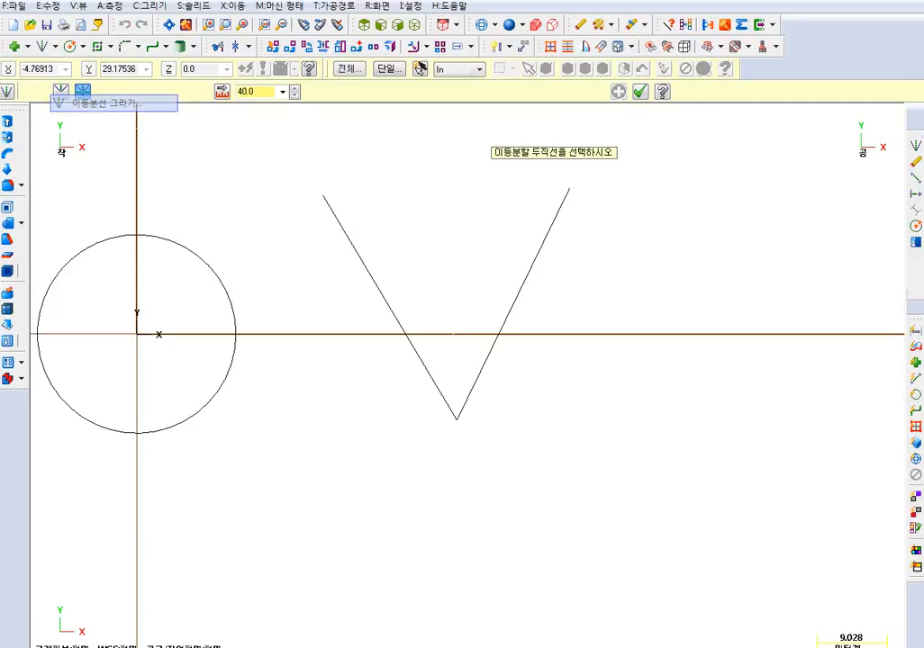
{"action": "left_click", "coordinate": [377, 282]}
{"action": "left_click", "coordinate": [523, 287]}
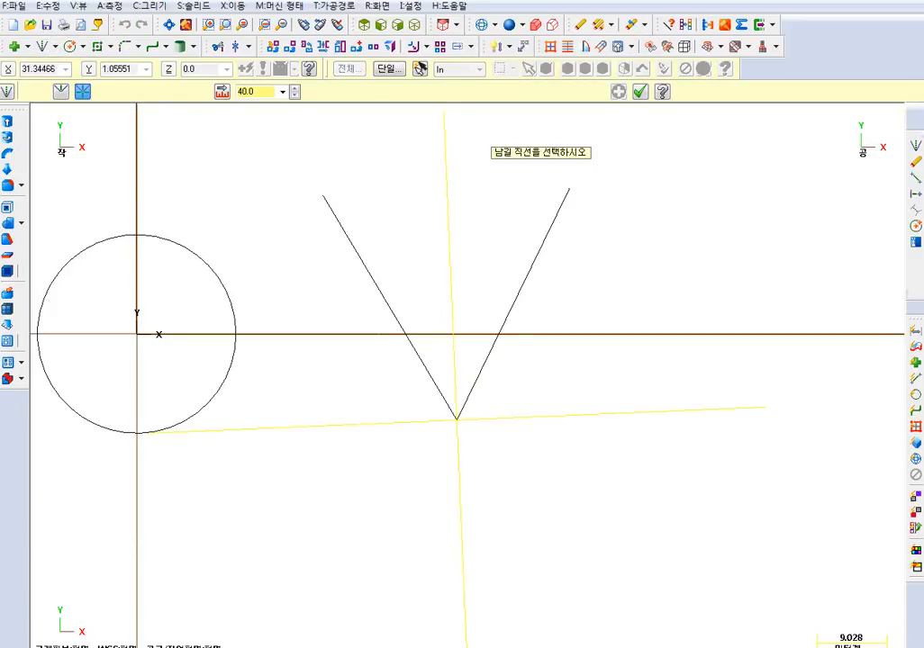
{"action": "left_click", "coordinate": [640, 92]}
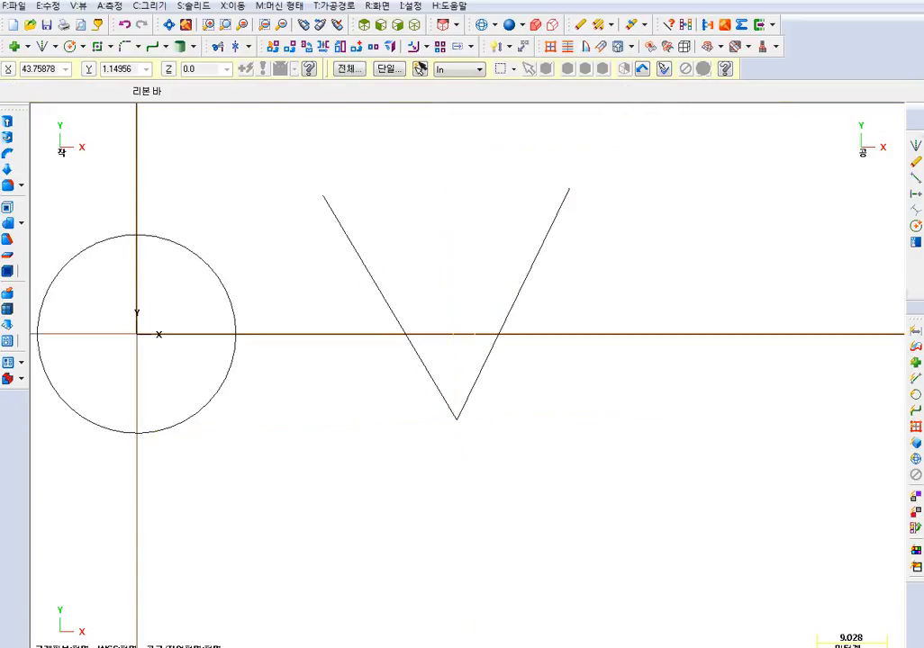
Bisect the V's two lines at length 40 and keep the solution line running upward from their vertex.
{"action": "scroll", "coordinate": [557, 317], "scroll_direction": "up", "scroll_amount": 1}
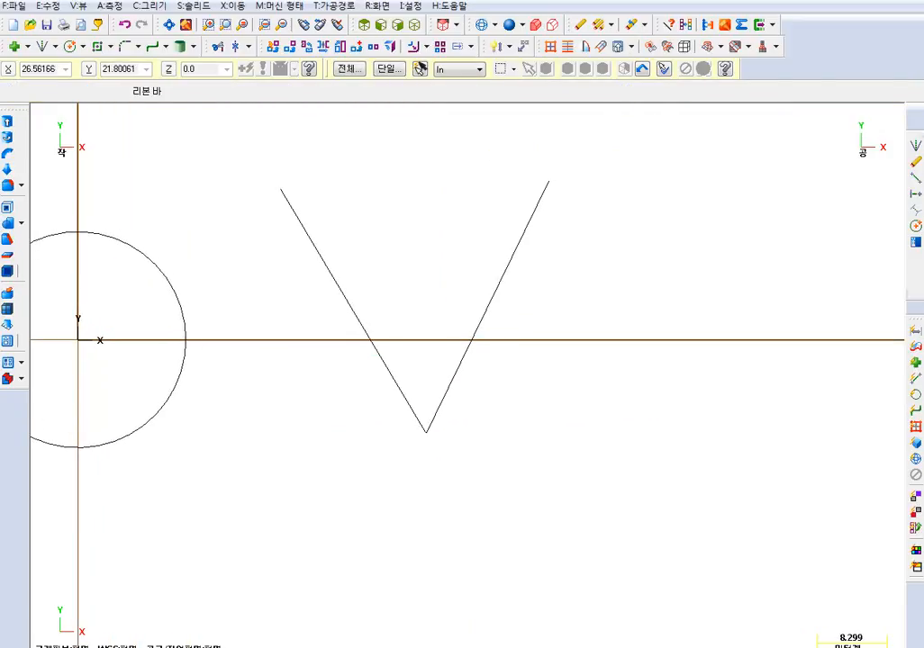
{"action": "left_click", "coordinate": [49, 49]}
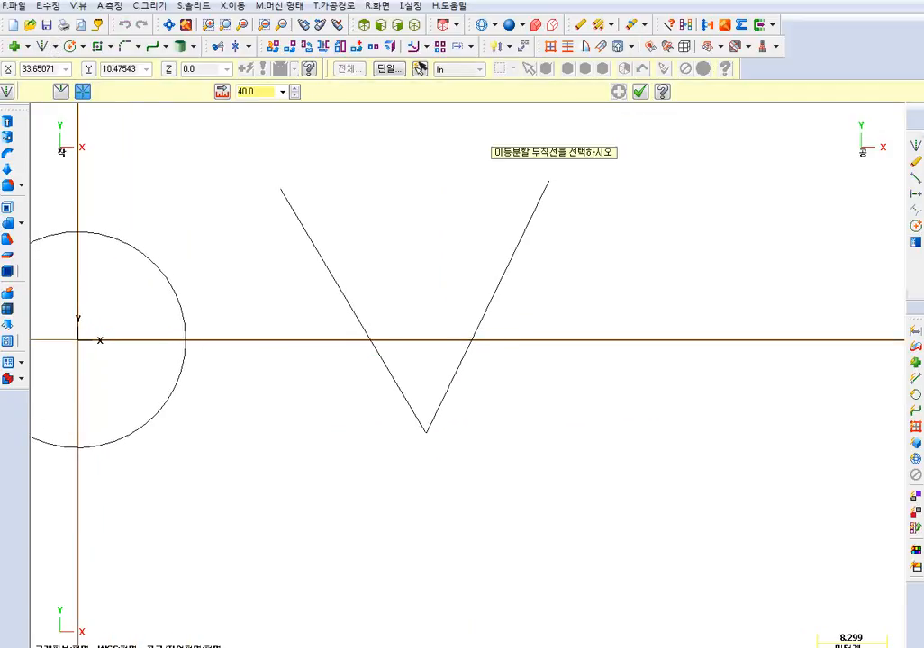
{"action": "left_click", "coordinate": [360, 321]}
{"action": "left_click", "coordinate": [478, 316]}
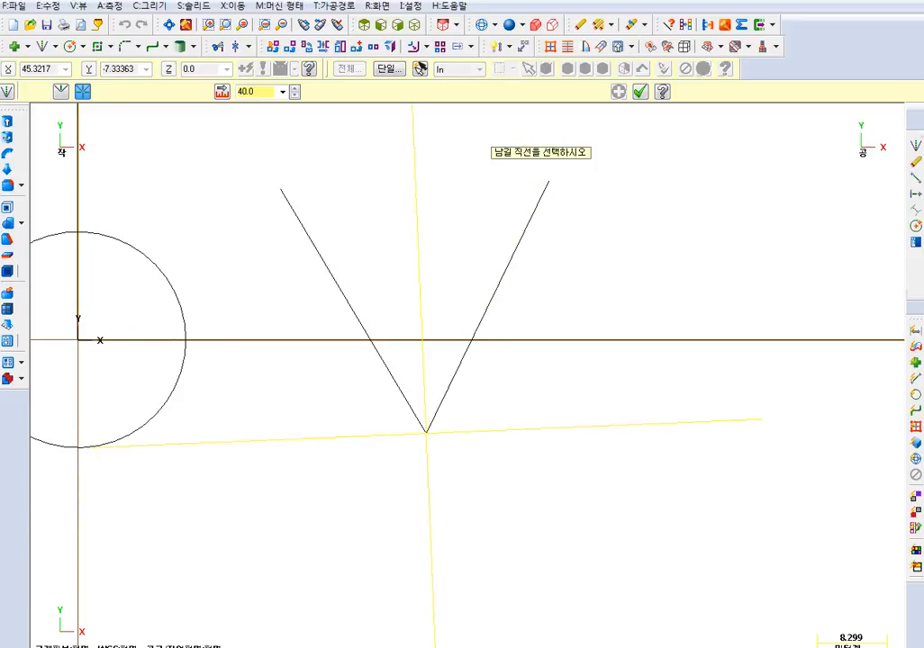
{"action": "left_click", "coordinate": [419, 252]}
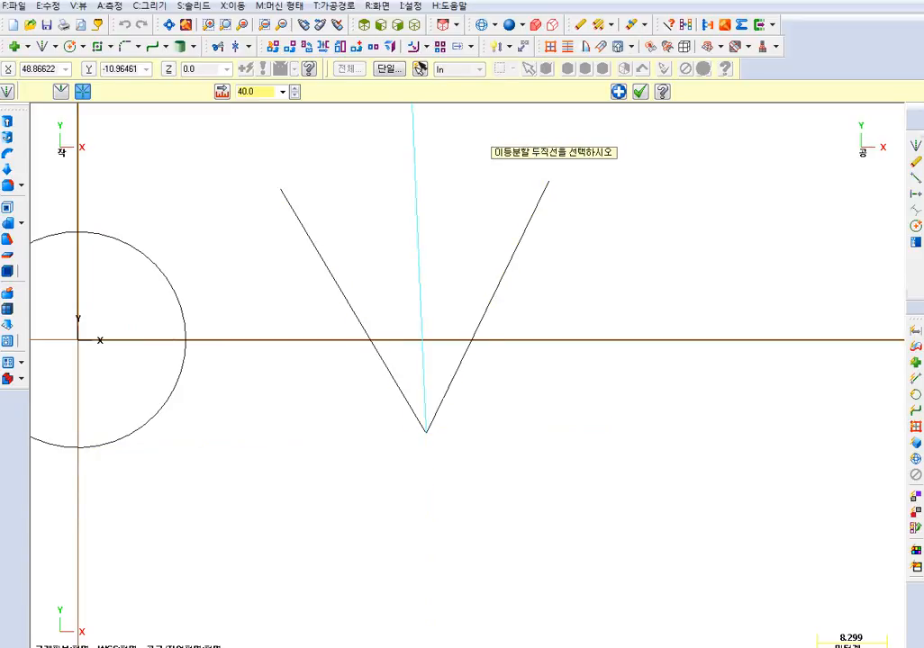
{"action": "middle_click_drag", "start_coordinate": [456, 265], "coordinate": [436, 302]}
{"action": "key", "text": "Escape"}
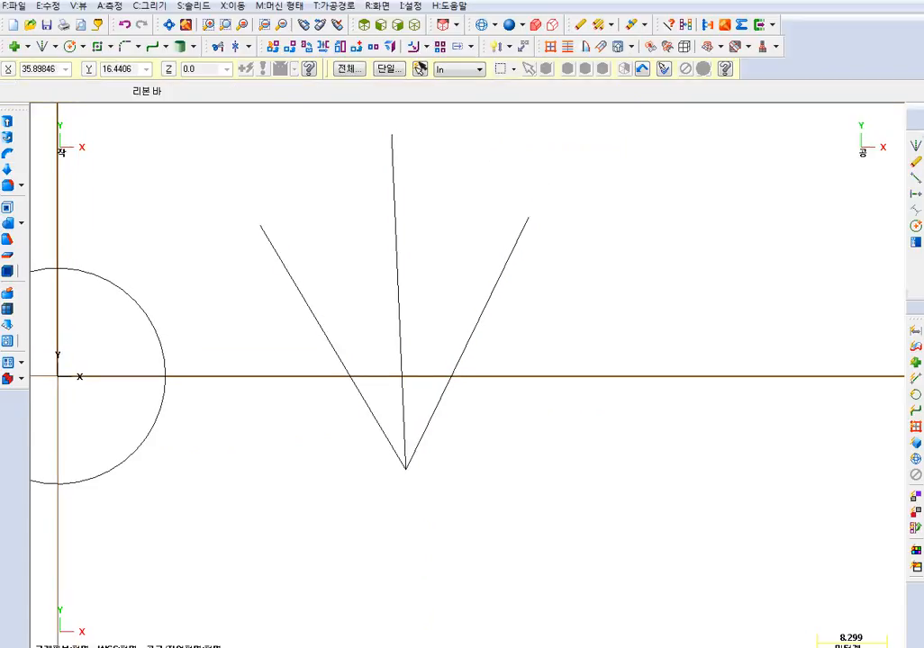
{"action": "mouse_move", "coordinate": [457, 381]}
{"action": "middle_mouse_down", "text": "alt"}
{"action": "mouse_move", "coordinate": [499, 361]}
{"action": "mouse_move", "coordinate": [458, 344]}
{"action": "mouse_move", "coordinate": [385, 368]}
{"action": "middle_mouse_up", "text": "alt"}
{"action": "scroll", "coordinate": [480, 341], "scroll_direction": "down", "scroll_amount": 1}
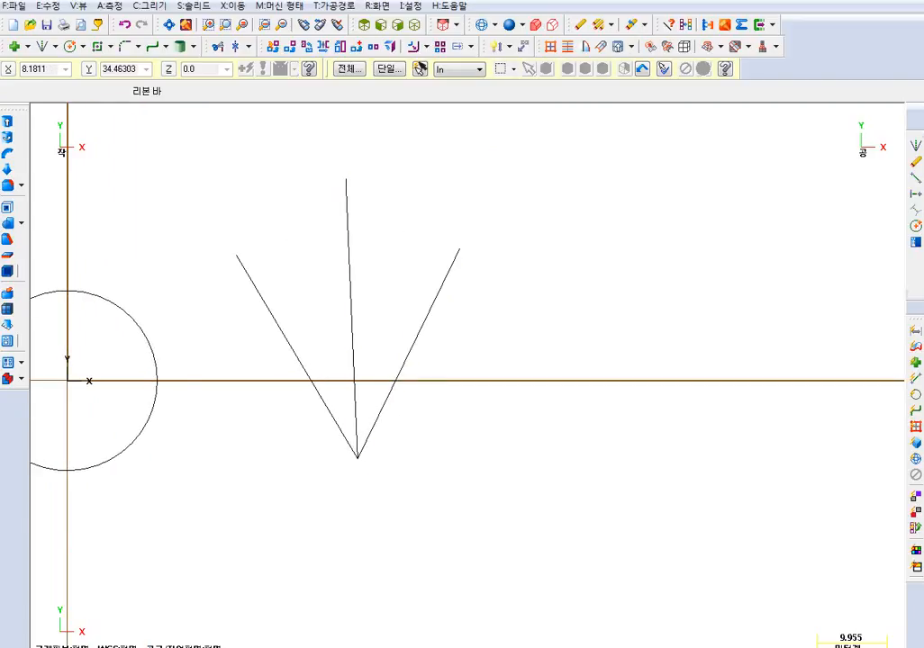
{"action": "left_click", "coordinate": [55, 46]}
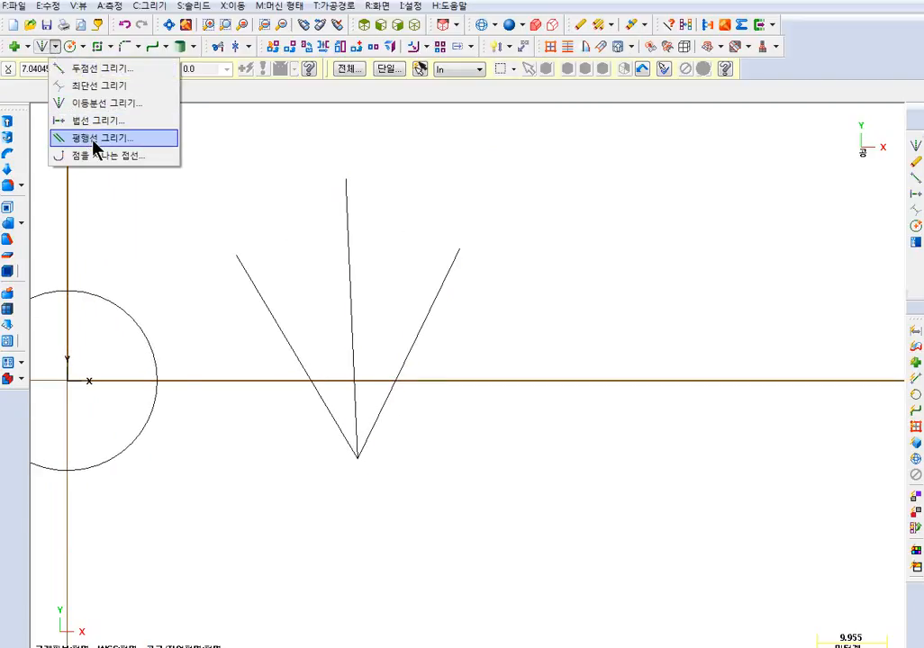
{"action": "mouse_move", "coordinate": [813, 0]}
{"action": "left_mouse_down"}
{"action": "mouse_move", "coordinate": [786, 117]}
{"action": "mouse_move", "coordinate": [754, 0]}
{"action": "mouse_move", "coordinate": [813, 2]}
{"action": "left_mouse_up"}
{"action": "double_click", "coordinate": [475, 0]}
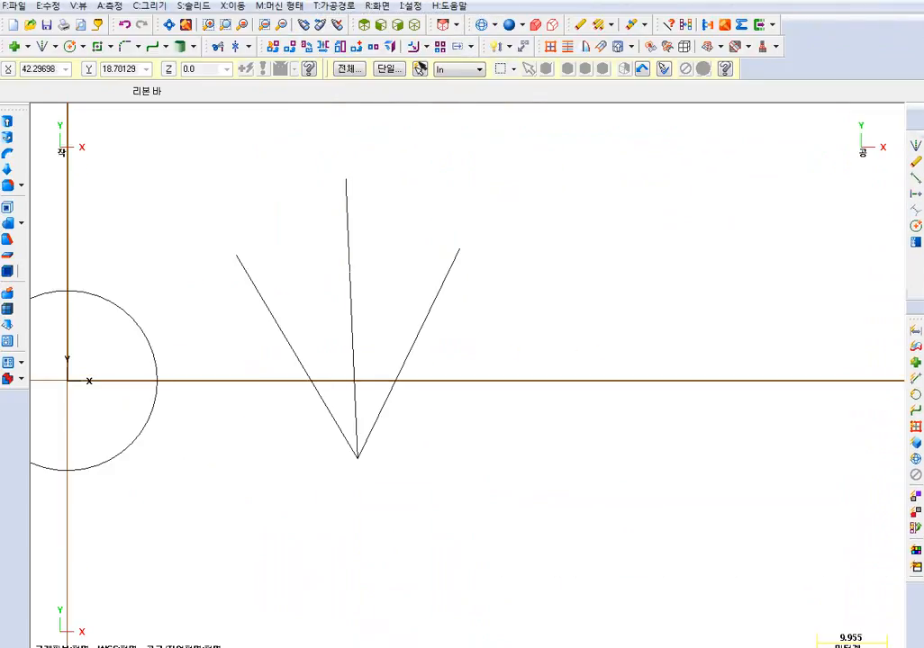
Draw a line about 30.7 long, tangent to the circle's upper-right arc towards the V's left upper endpoint and extending down to the right.
{"action": "left_click", "coordinate": [55, 46]}
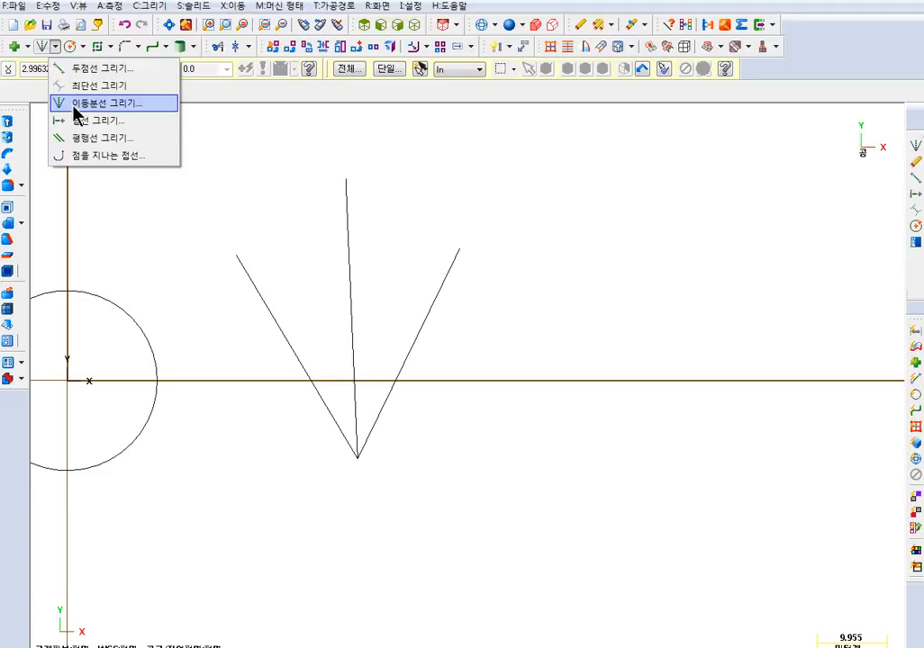
{"action": "left_click", "coordinate": [87, 155]}
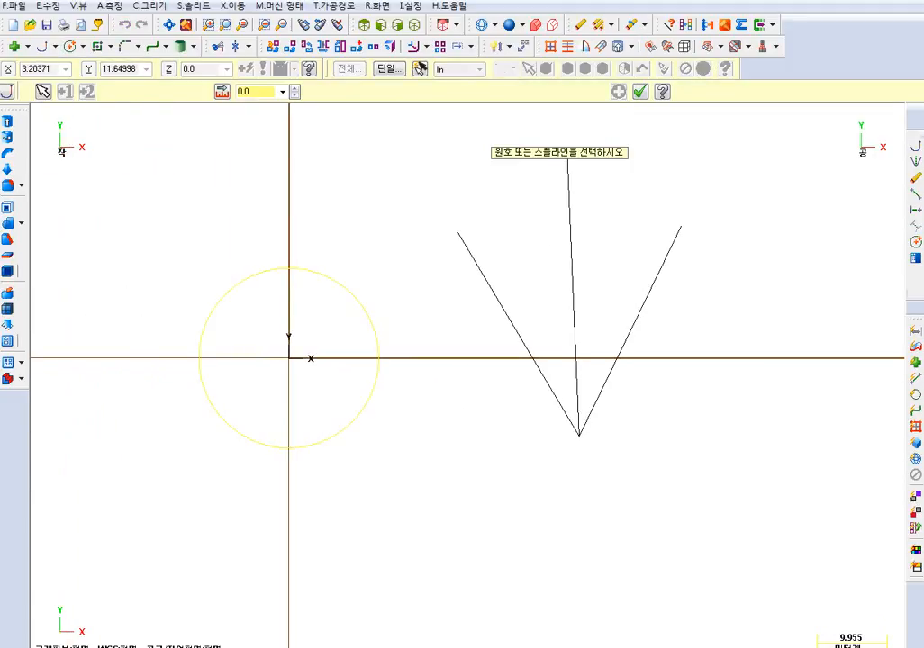
{"action": "left_click", "coordinate": [311, 275]}
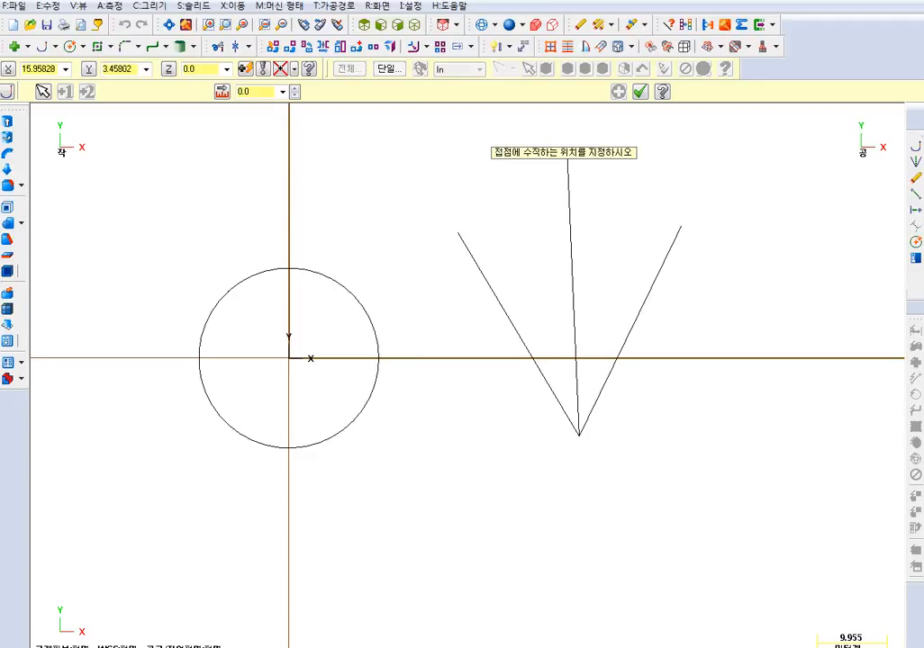
{"action": "left_click", "coordinate": [567, 162]}
{"action": "left_click", "coordinate": [41, 45]}
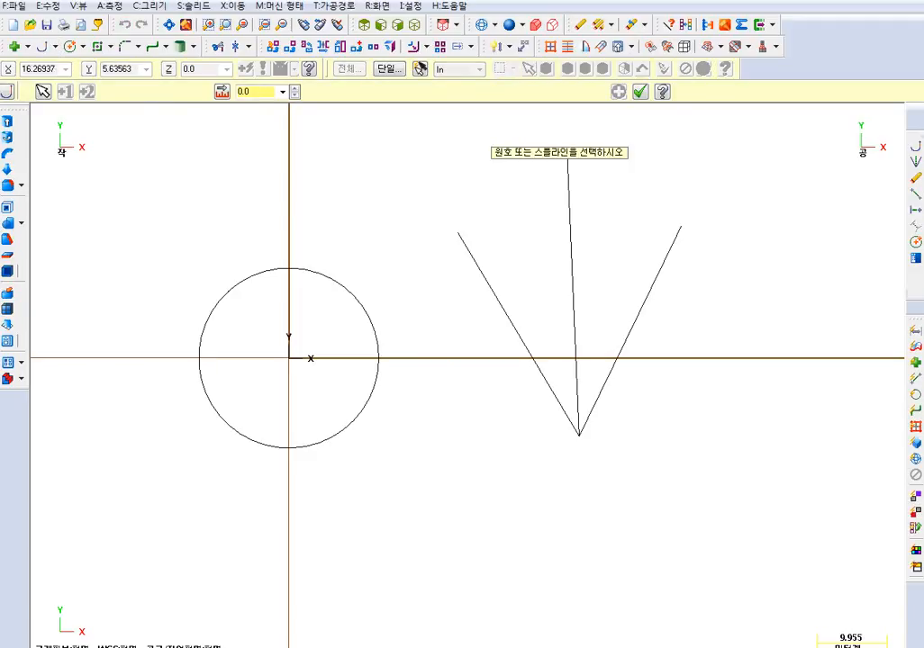
{"action": "left_click", "coordinate": [350, 293]}
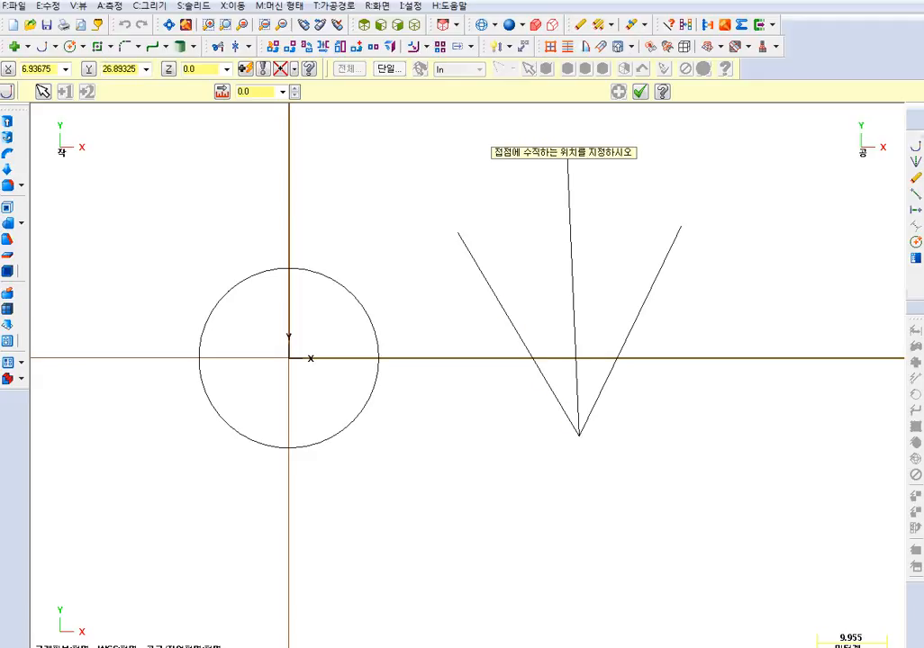
{"action": "left_click", "coordinate": [464, 237]}
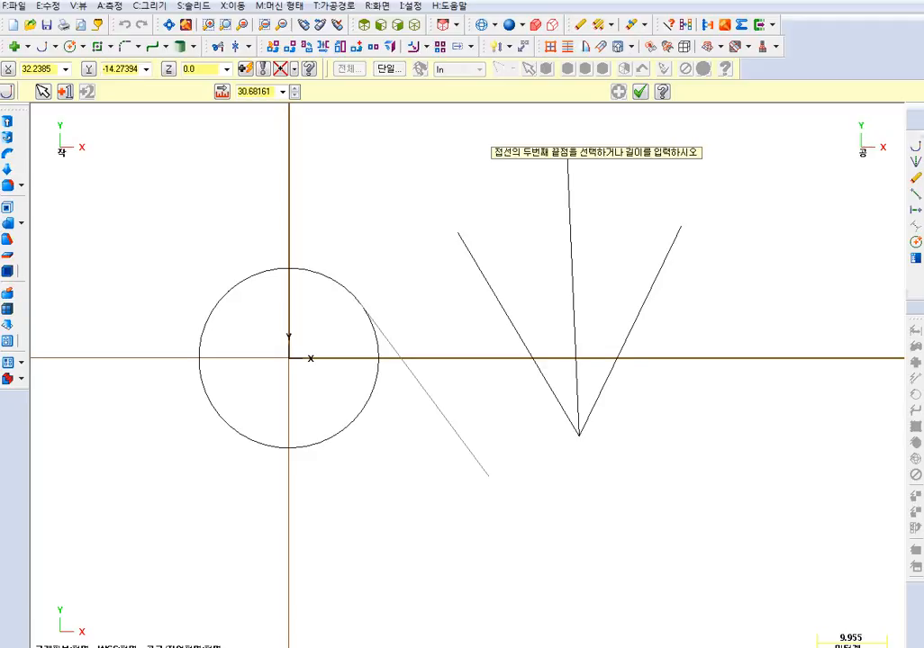
{"action": "left_click", "coordinate": [489, 475]}
{"action": "key", "text": "Escape"}
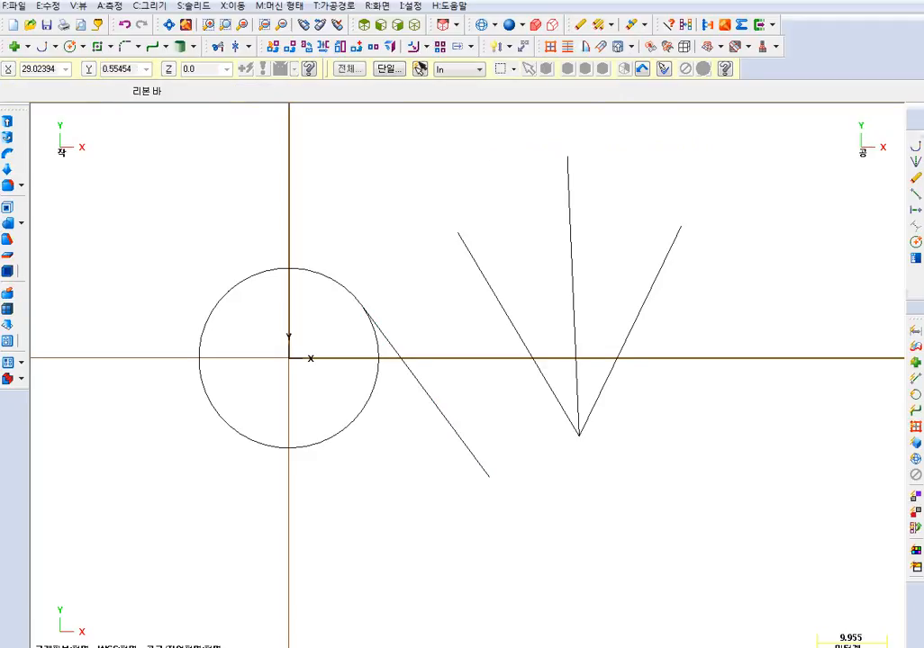
{"action": "key", "text": "Left"}
{"action": "key", "text": "Down"}
{"action": "left_click_drag", "start_coordinate": [305, 283], "coordinate": [331, 306]}
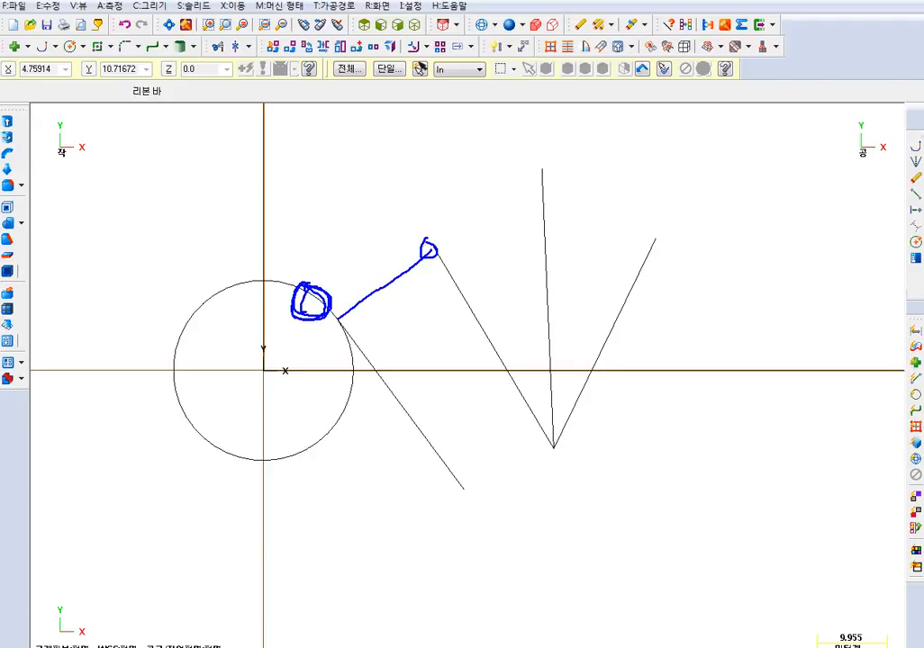
{"action": "left_click_drag", "start_coordinate": [334, 319], "coordinate": [470, 492]}
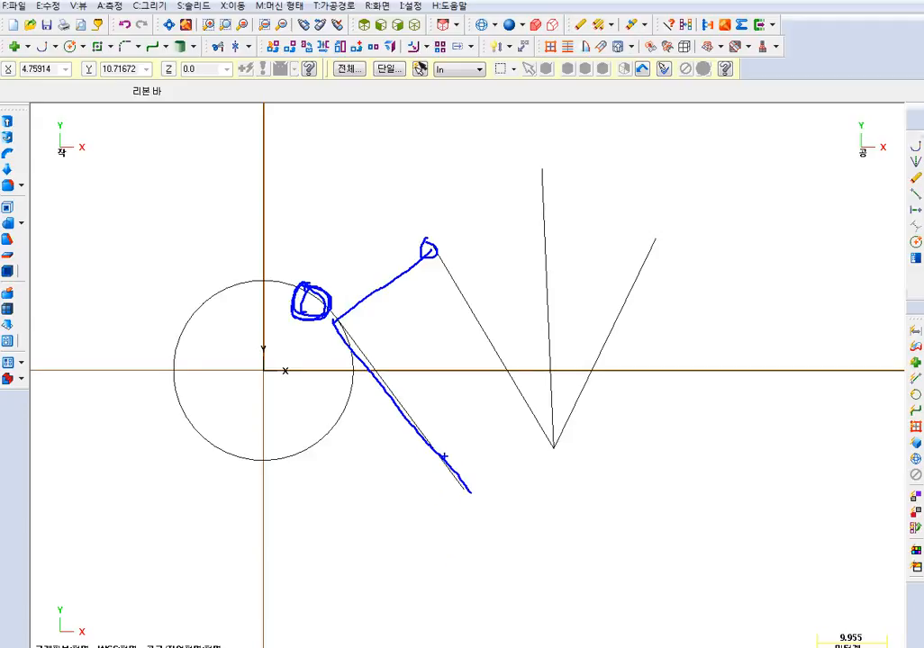
{"action": "key", "text": "Escape"}
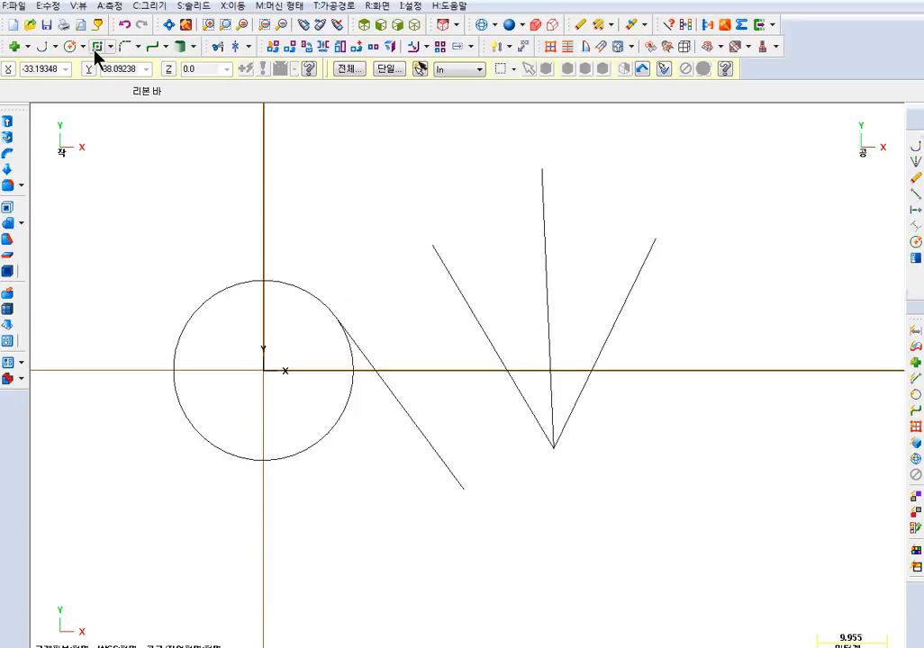
Draw a slanted two-point line to the left of the circle, descending towards the lower left.
{"action": "left_click", "coordinate": [54, 46]}
{"action": "left_click", "coordinate": [72, 66]}
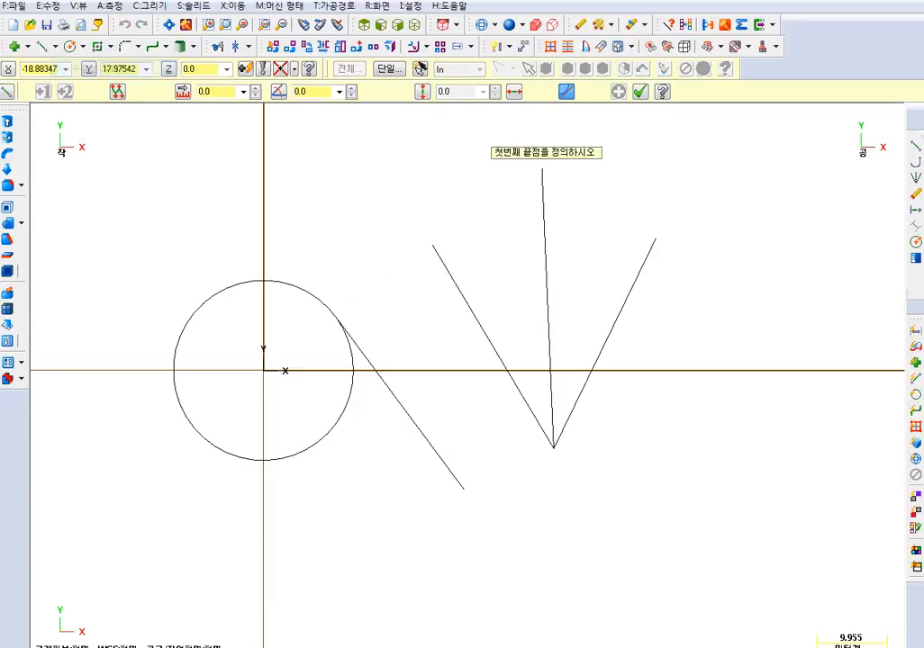
{"action": "left_click", "coordinate": [121, 231]}
{"action": "left_click", "coordinate": [49, 407]}
{"action": "key", "text": "Escape"}
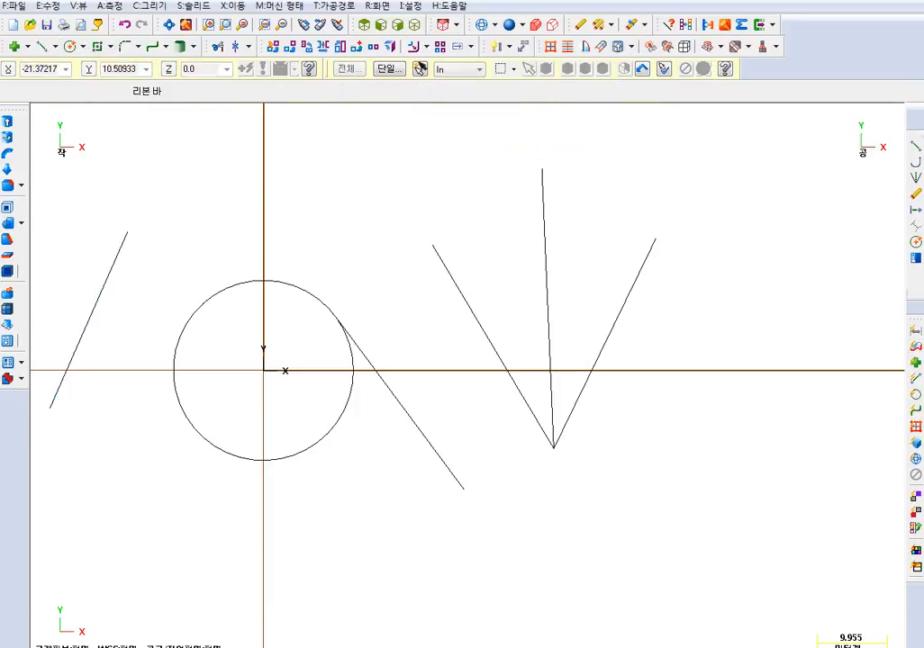
Draw a line about 28 long, tangent to the circle's upper-left arc towards the slanted line's upper endpoint and extending down to the left.
{"action": "middle_click_drag", "start_coordinate": [117, 241], "coordinate": [189, 246]}
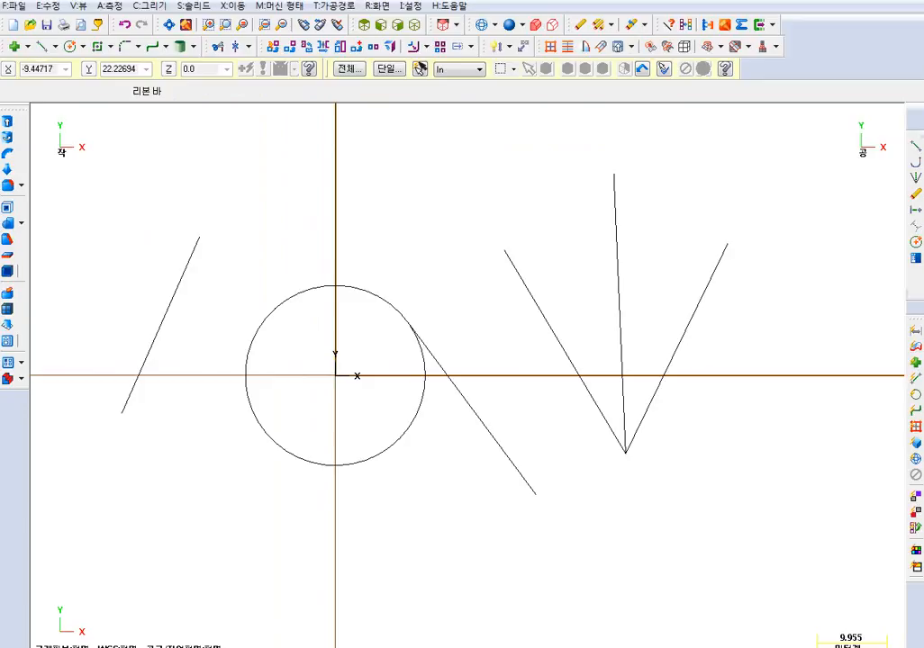
{"action": "left_click", "coordinate": [55, 46]}
{"action": "left_click", "coordinate": [108, 156]}
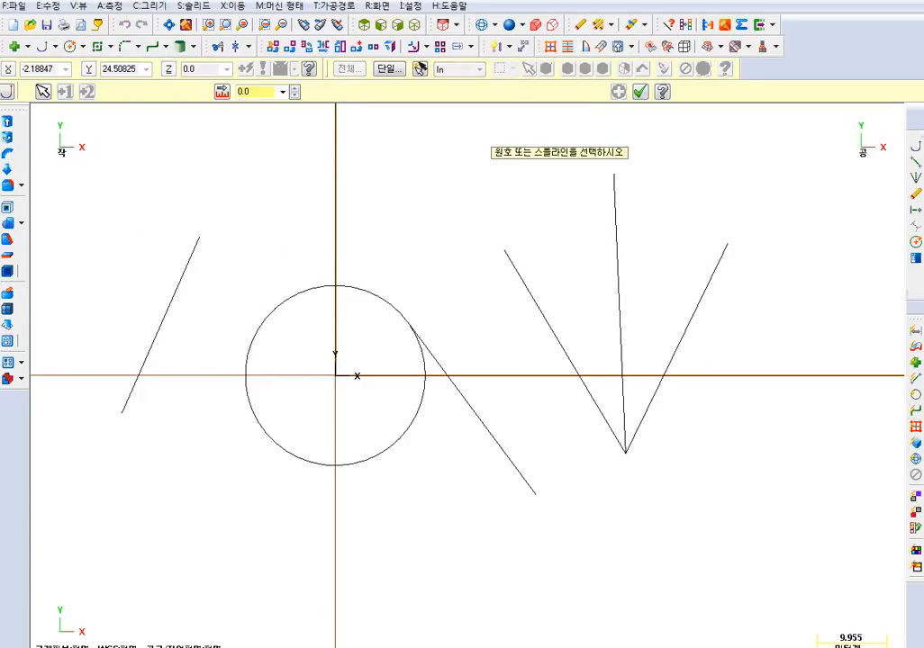
{"action": "left_click", "coordinate": [311, 289]}
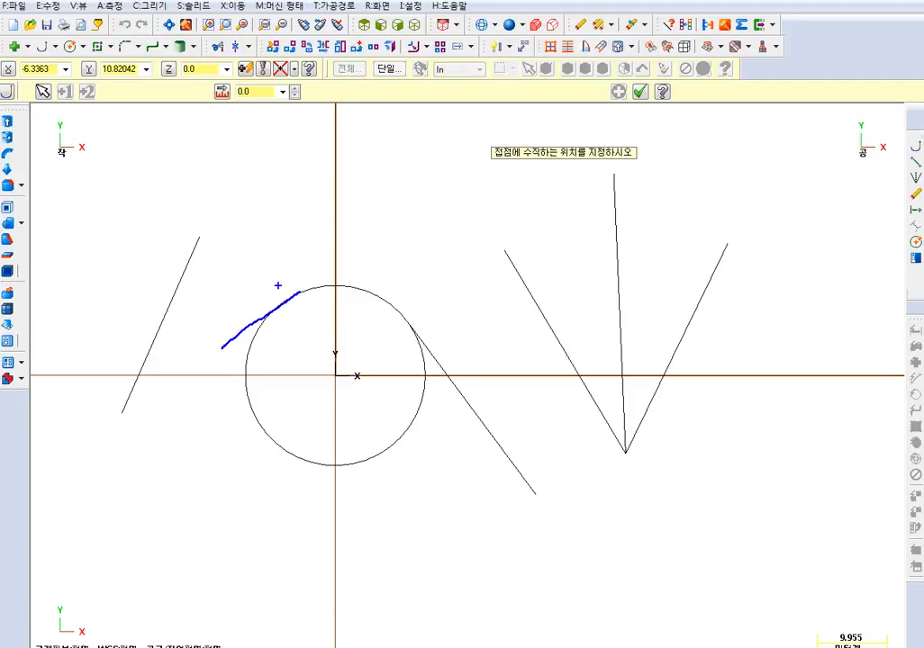
{"action": "left_click_drag", "start_coordinate": [246, 358], "coordinate": [226, 427]}
{"action": "mouse_move", "coordinate": [223, 362]}
{"action": "left_mouse_down"}
{"action": "mouse_move", "coordinate": [261, 437]}
{"action": "mouse_move", "coordinate": [312, 498]}
{"action": "mouse_move", "coordinate": [382, 482]}
{"action": "mouse_move", "coordinate": [450, 312]}
{"action": "left_mouse_up"}
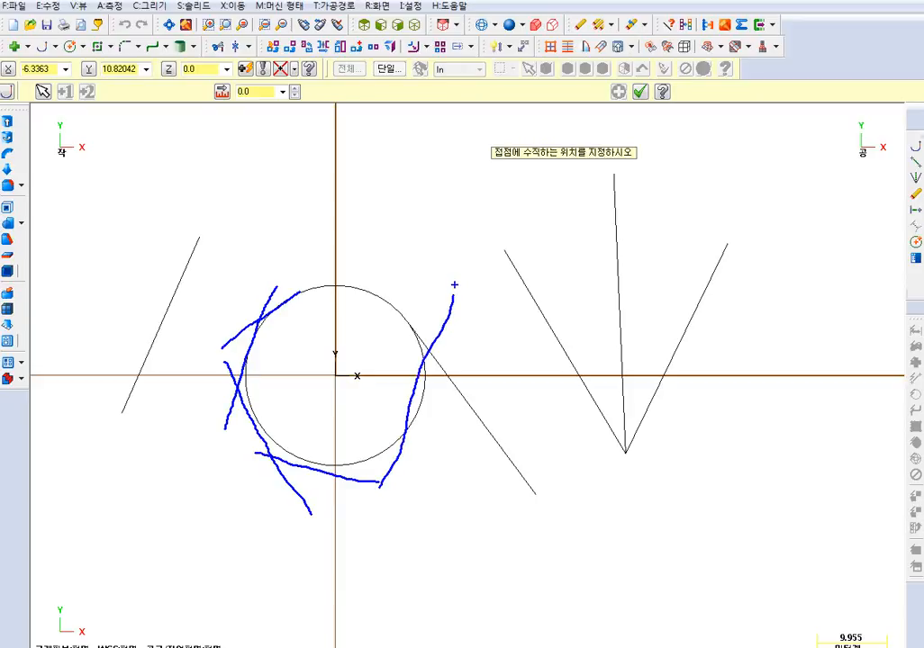
{"action": "key", "text": "Escape"}
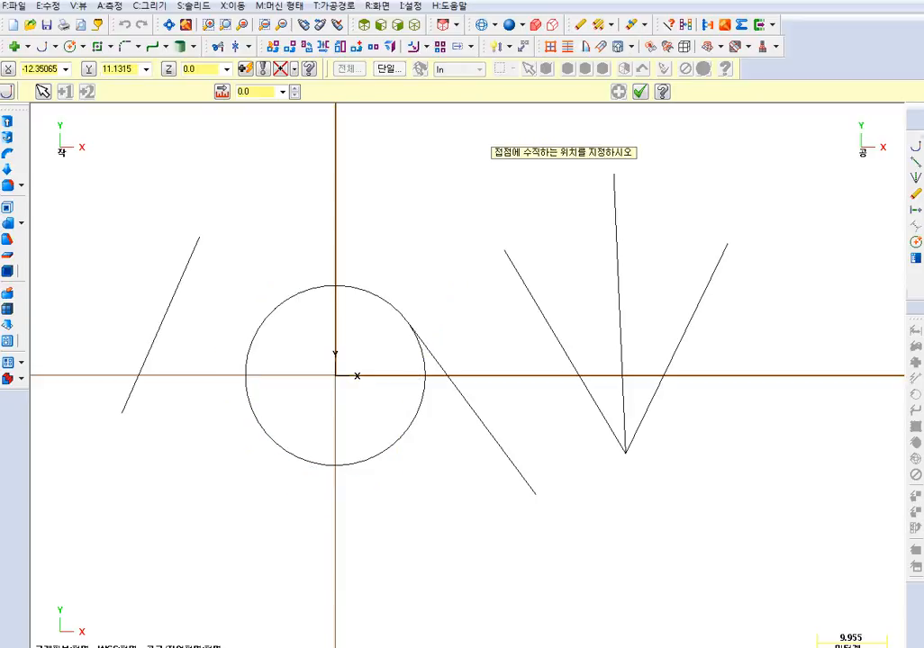
{"action": "left_click", "coordinate": [198, 240]}
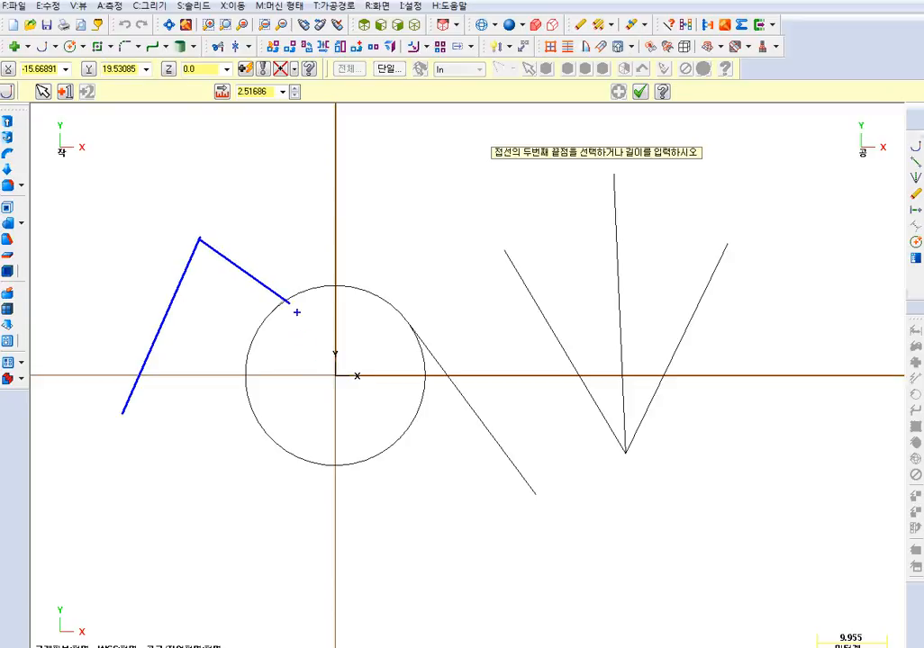
{"action": "left_click_drag", "start_coordinate": [294, 285], "coordinate": [162, 464]}
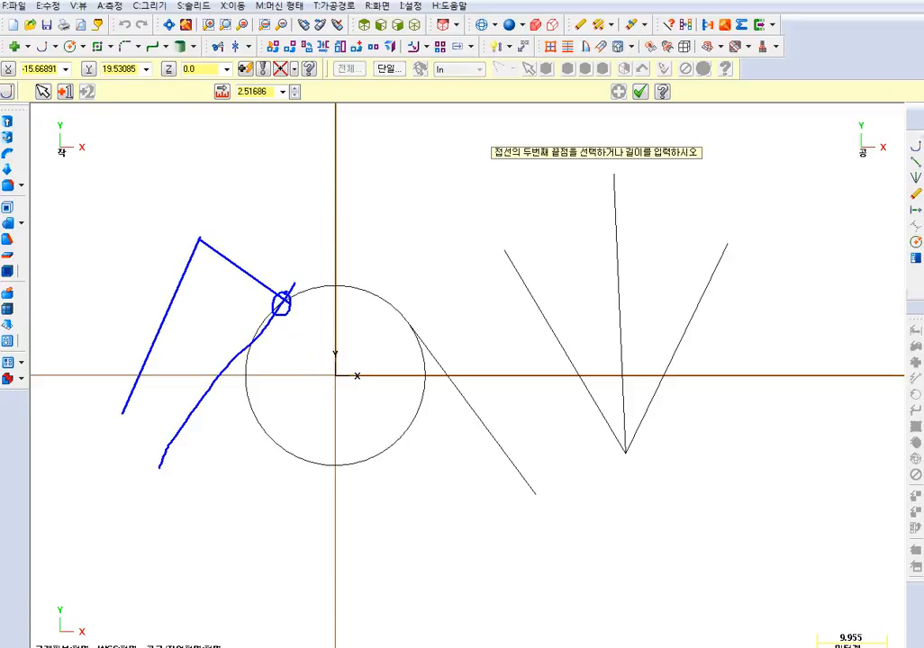
{"action": "key", "text": "Escape"}
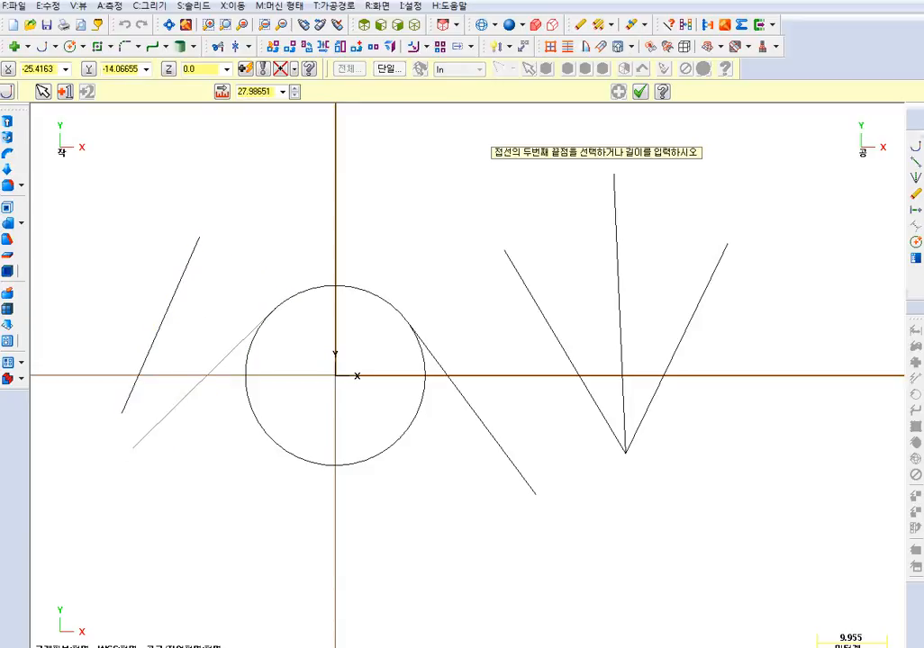
{"action": "left_click", "coordinate": [132, 448]}
{"action": "key", "text": "Escape"}
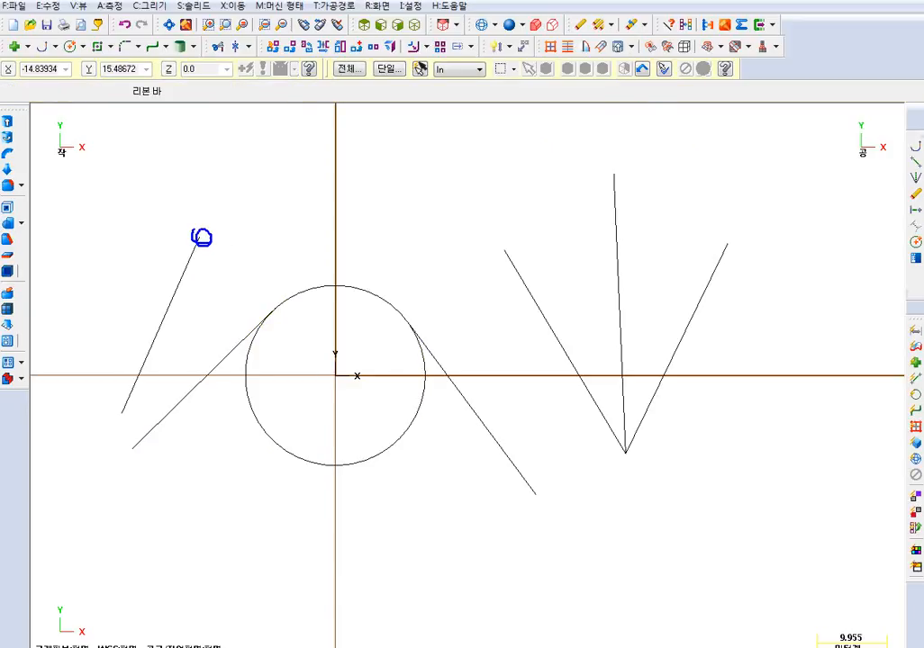
Undo the tangent line on the left side of the circle.
{"action": "left_click_drag", "start_coordinate": [200, 240], "coordinate": [236, 275]}
{"action": "left_click_drag", "start_coordinate": [276, 294], "coordinate": [141, 443]}
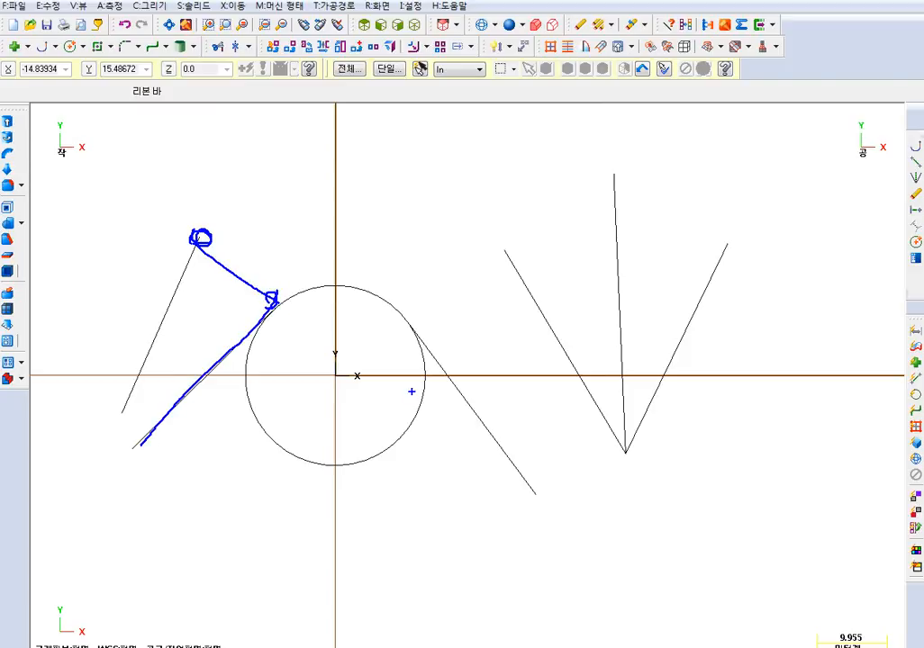
{"action": "key", "text": "Escape"}
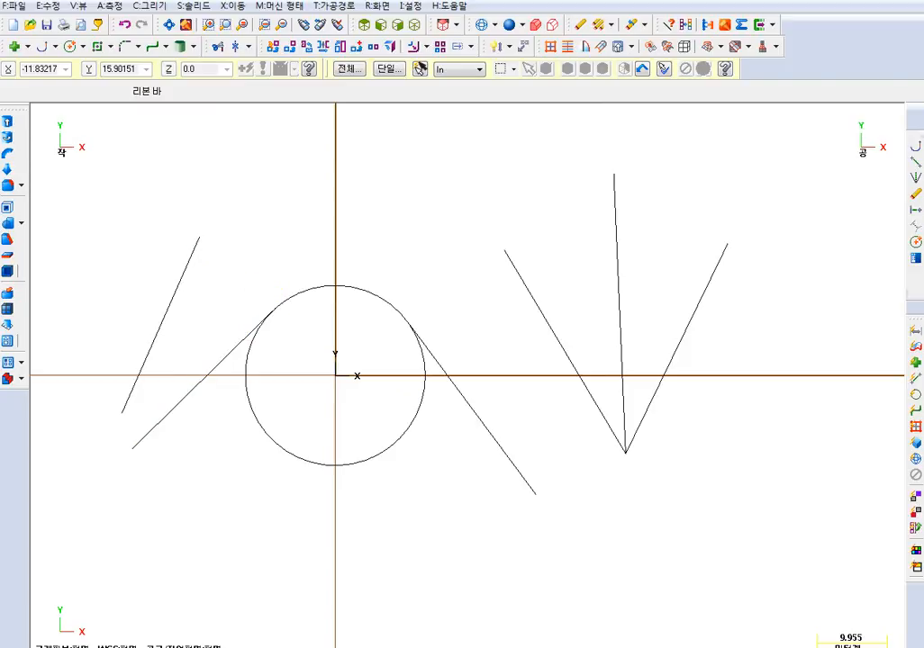
{"action": "key", "text": "ctrl+z"}
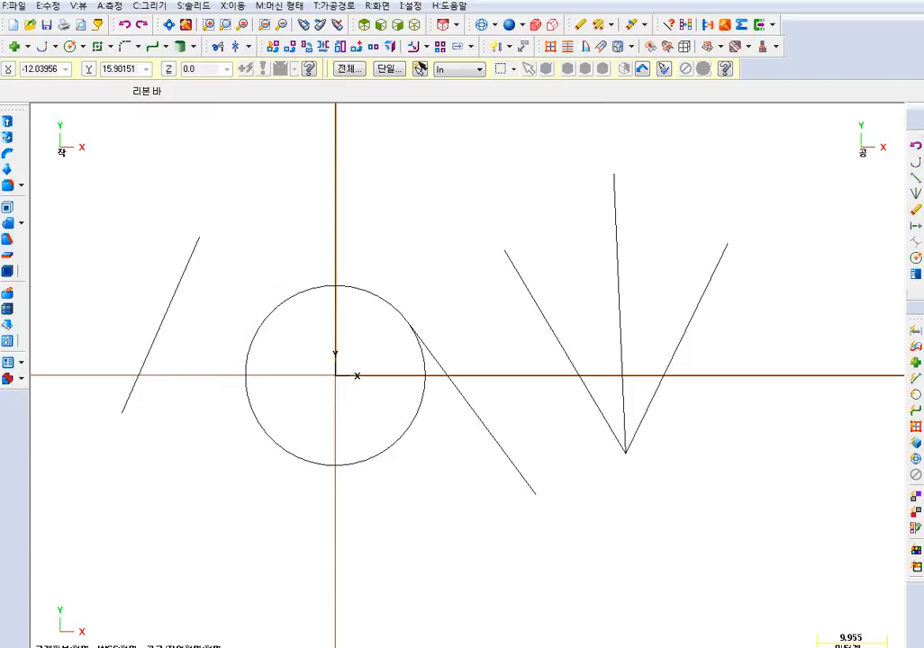
Draw a line about 38.8 long, tangent to the circle's upper-right arc towards the bisector's upper endpoint and extending down to the right.
{"action": "left_click", "coordinate": [42, 47]}
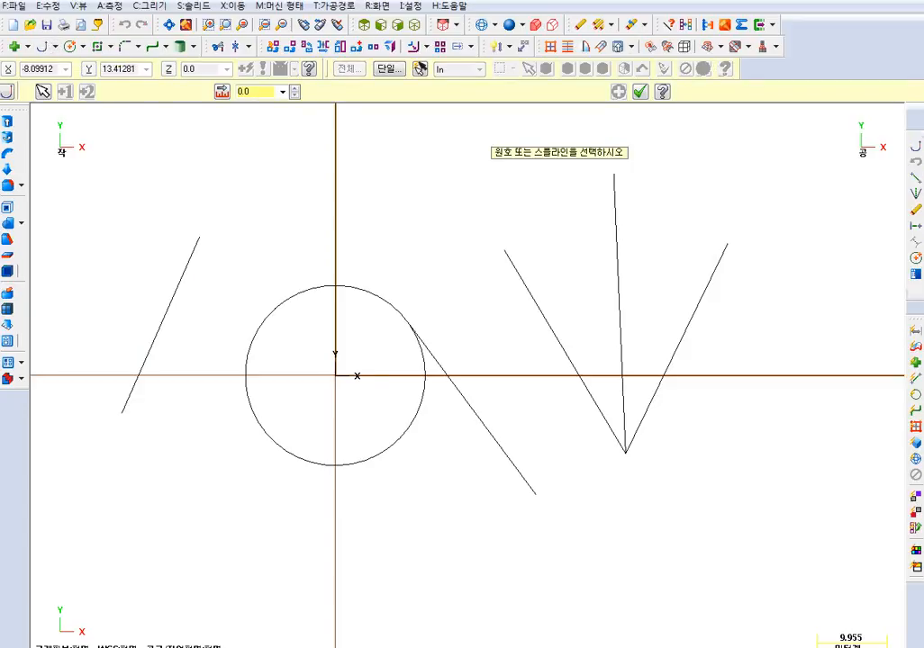
{"action": "left_click", "coordinate": [274, 310]}
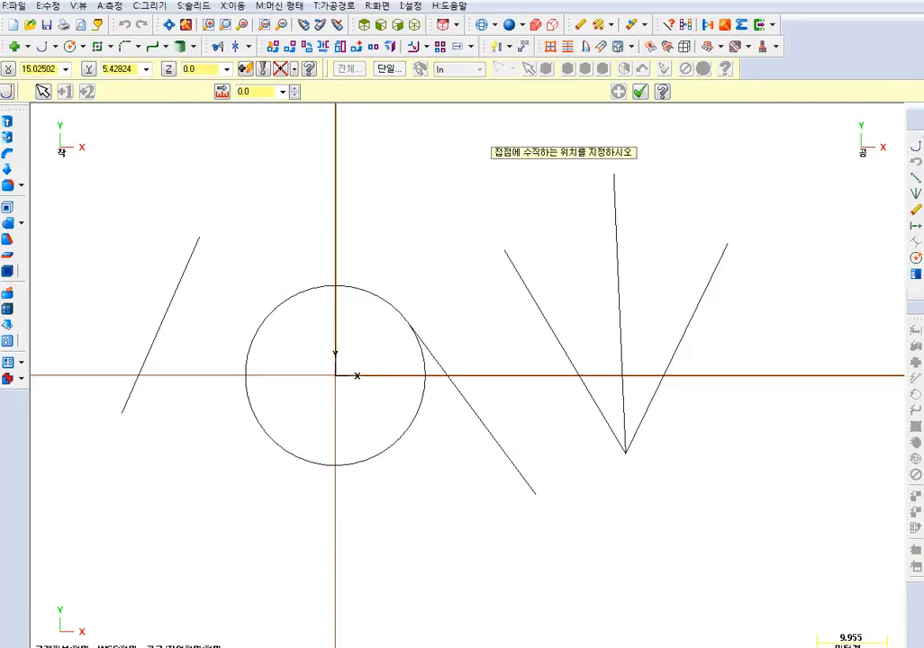
{"action": "left_click", "coordinate": [615, 177]}
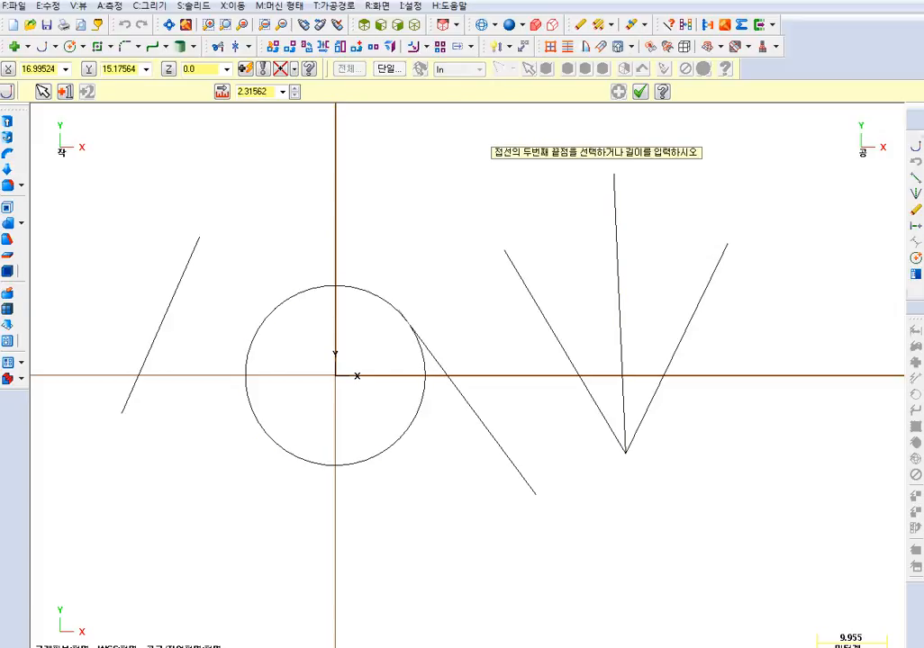
{"action": "left_click", "coordinate": [565, 541]}
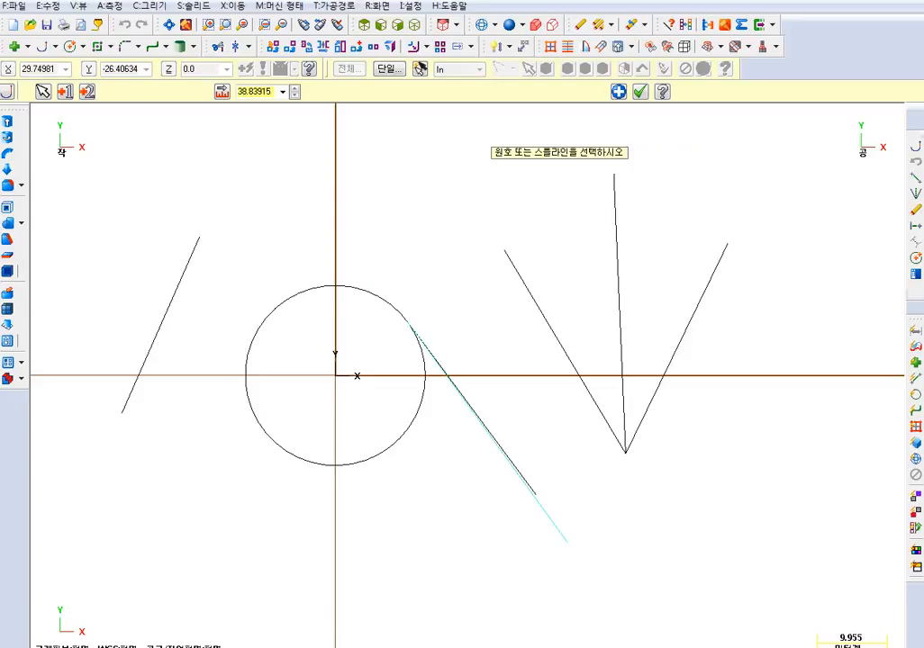
{"action": "key", "text": "Escape"}
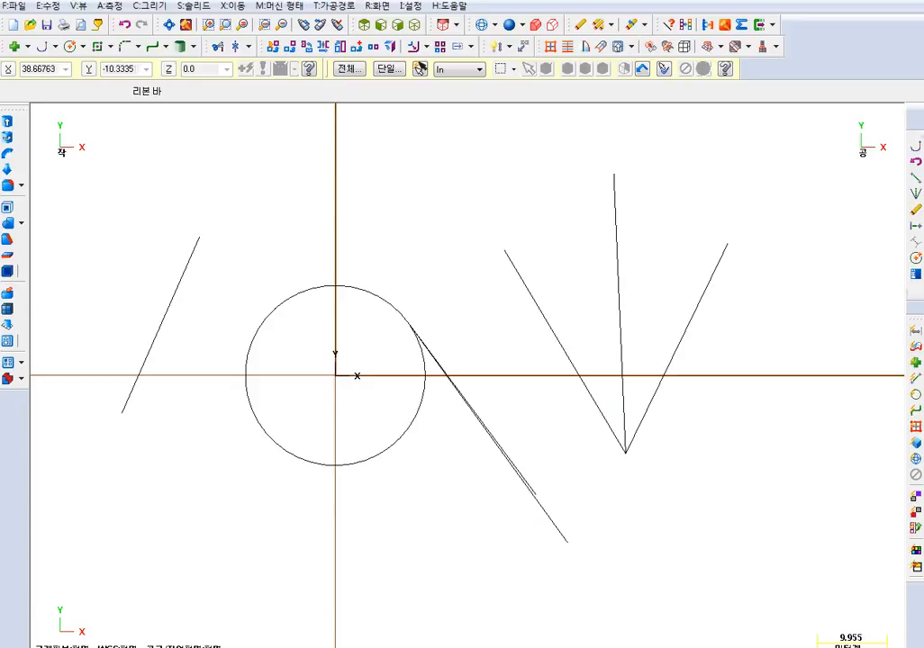
{"action": "left_click_drag", "start_coordinate": [615, 170], "coordinate": [387, 316]}
{"action": "scroll", "coordinate": [469, 312], "scroll_direction": "down", "scroll_amount": 1}
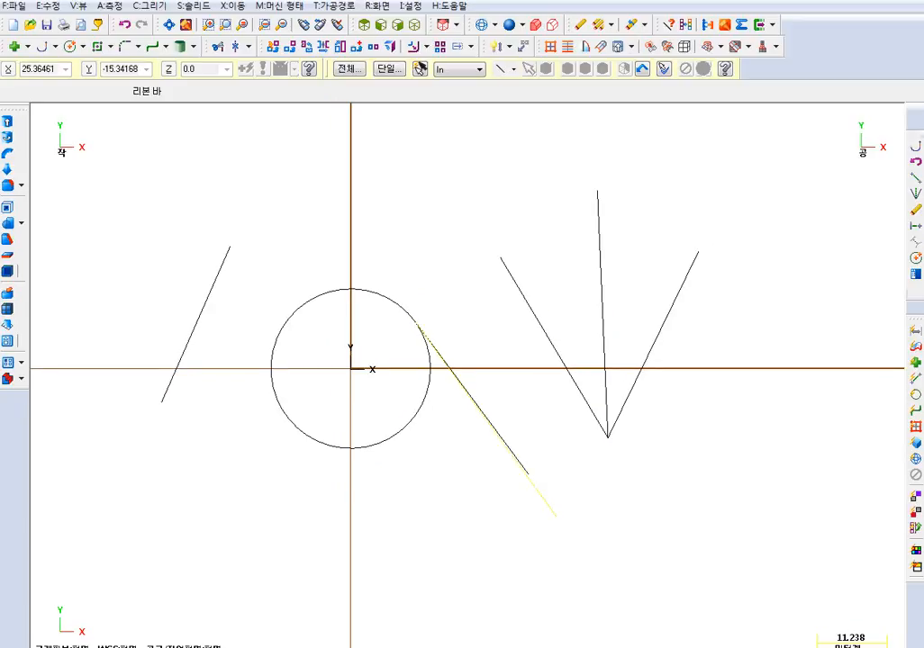
{"action": "key", "text": "F5"}
{"action": "left_click", "coordinate": [519, 467]}
{"action": "left_click", "coordinate": [515, 460]}
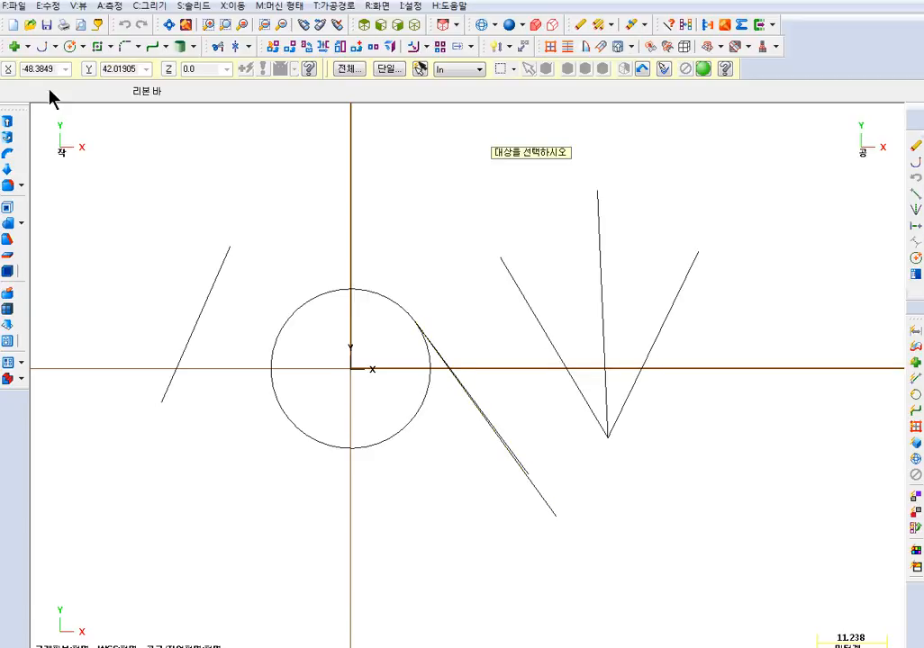
{"action": "left_click", "coordinate": [54, 46]}
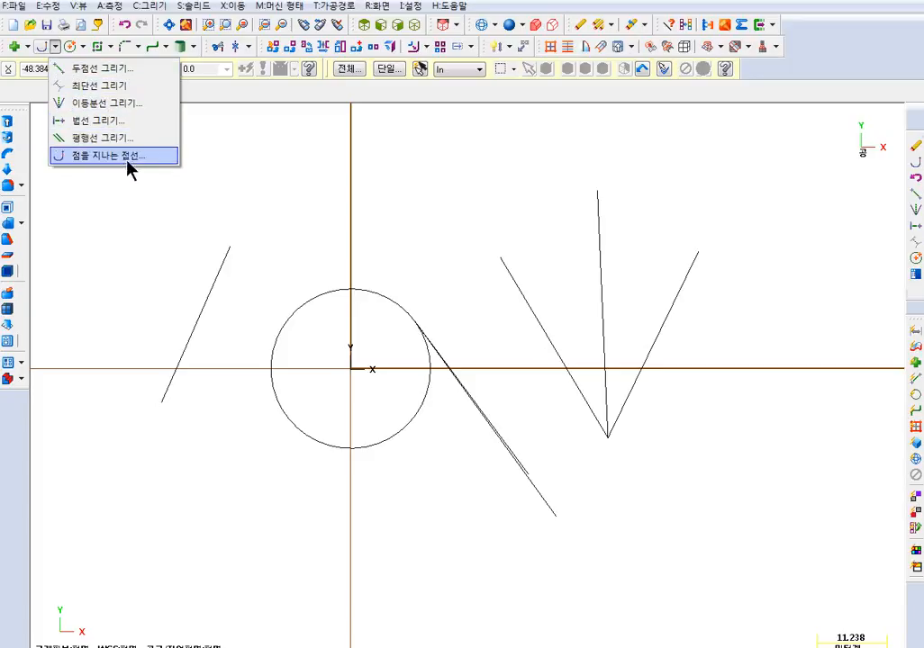
{"action": "left_click", "coordinate": [349, 6]}
{"action": "double_click", "coordinate": [366, 2]}
{"action": "left_click_drag", "start_coordinate": [379, 22], "coordinate": [393, 1]}
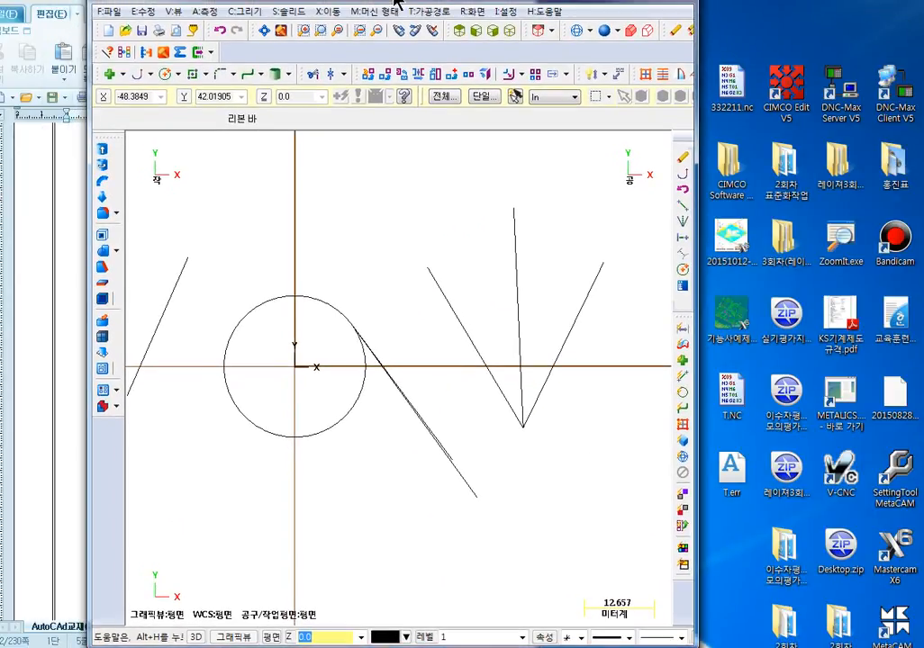
{"action": "left_click", "coordinate": [646, 1]}
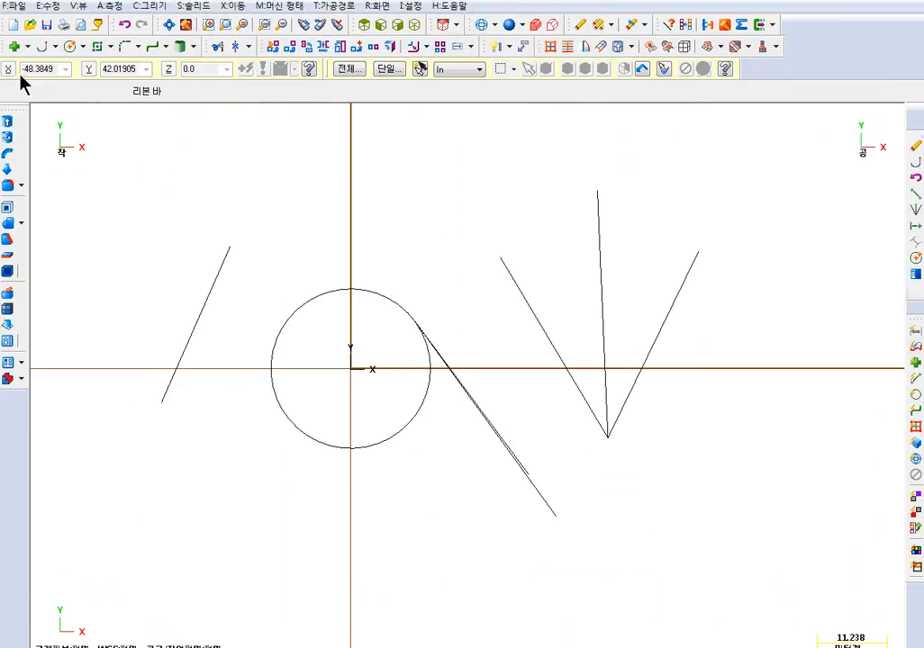
{"action": "left_click", "coordinate": [55, 46]}
{"action": "left_click", "coordinate": [96, 68]}
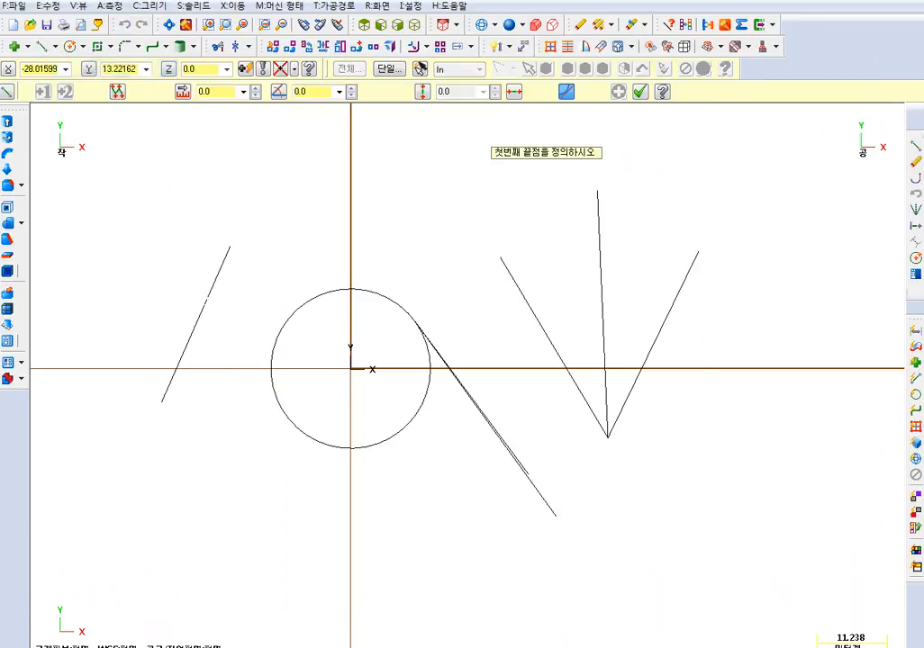
{"action": "left_click", "coordinate": [55, 46]}
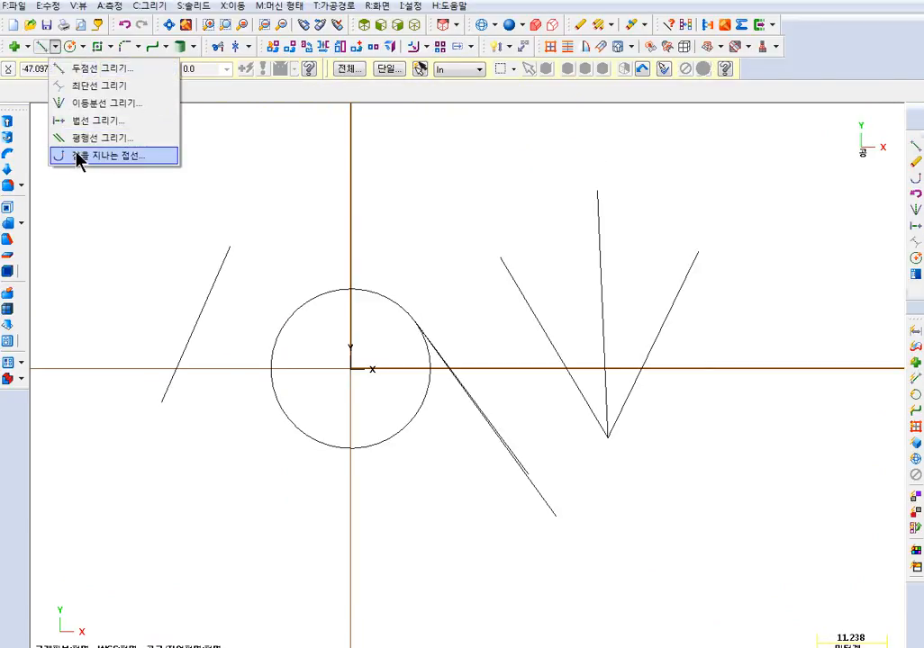
{"action": "left_click", "coordinate": [79, 154]}
{"action": "left_click", "coordinate": [55, 46]}
{"action": "left_click", "coordinate": [83, 69]}
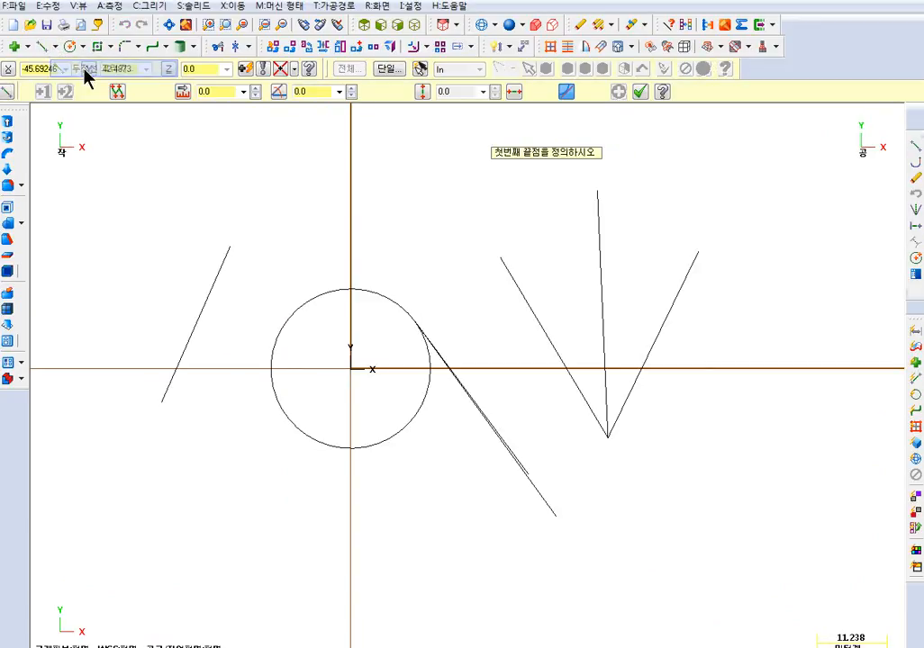
{"action": "left_click", "coordinate": [231, 249]}
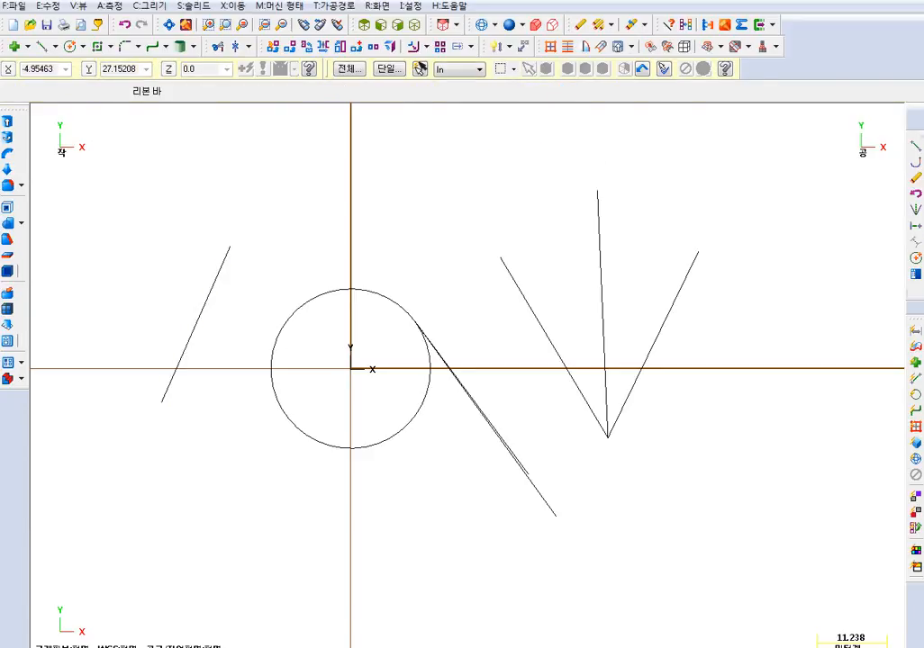
Select all the geometry in the drawing, including the circle and every line, and delete it.
{"action": "middle_click_drag", "start_coordinate": [319, 199], "coordinate": [325, 210]}
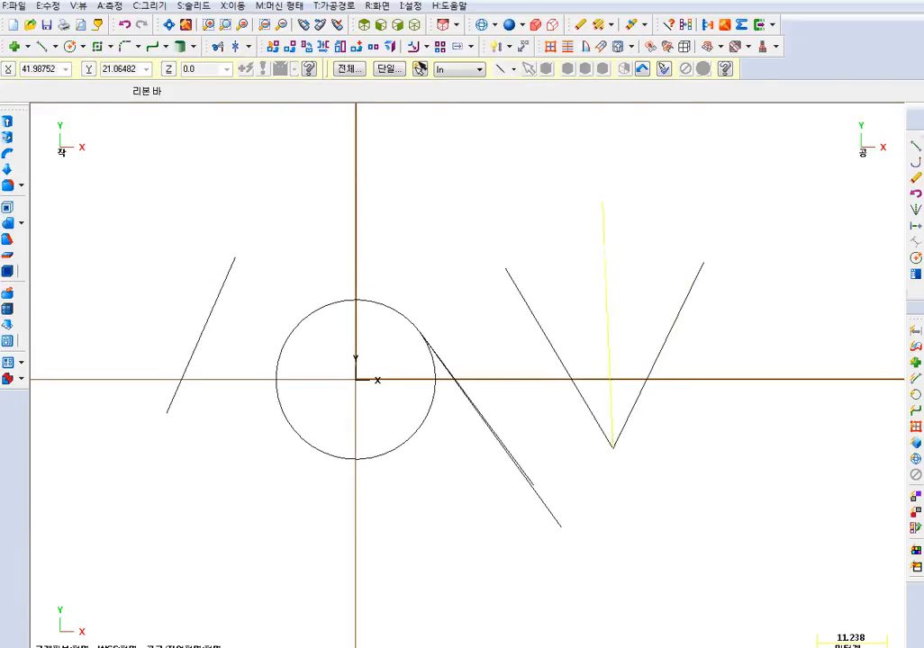
{"action": "middle_click_drag", "start_coordinate": [484, 99], "coordinate": [441, 106]}
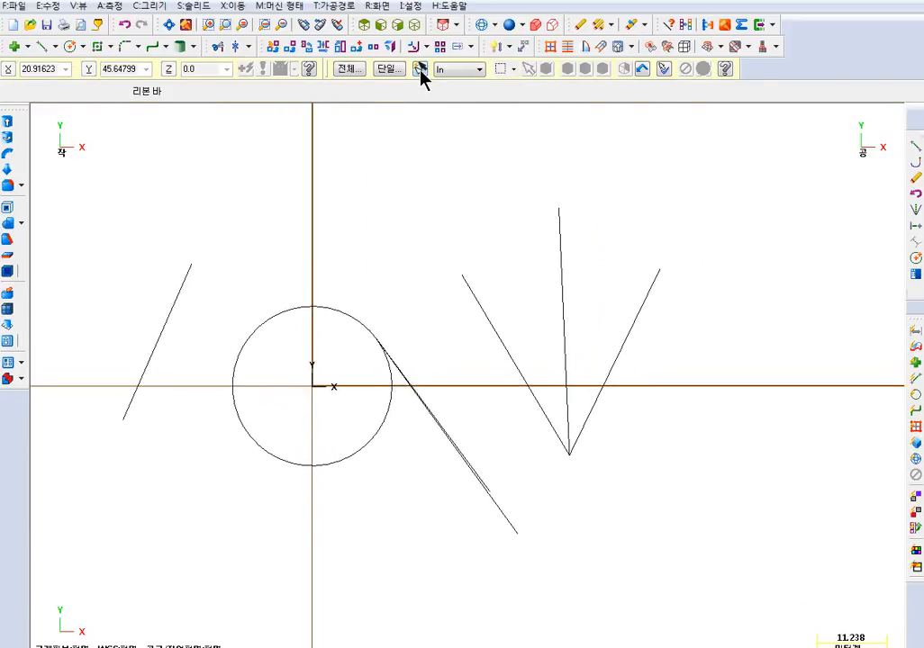
{"action": "left_click", "coordinate": [421, 72]}
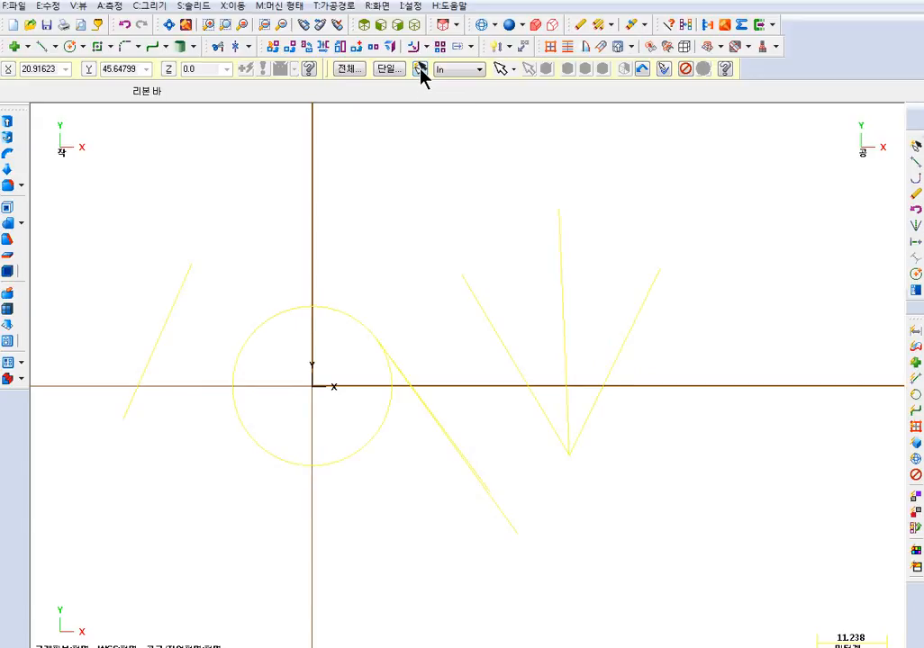
{"action": "left_click", "coordinate": [420, 72]}
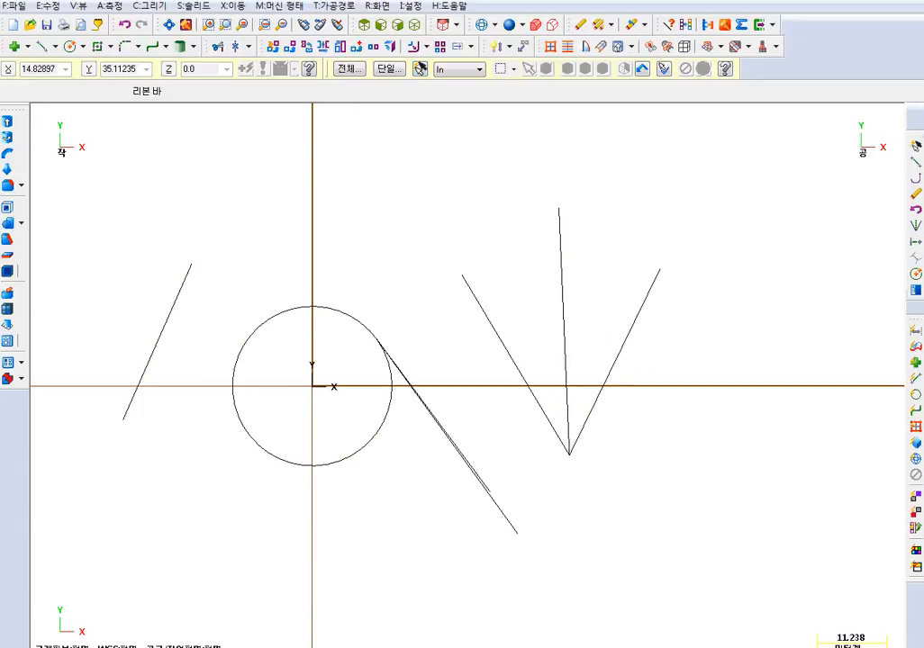
{"action": "left_click", "coordinate": [420, 76]}
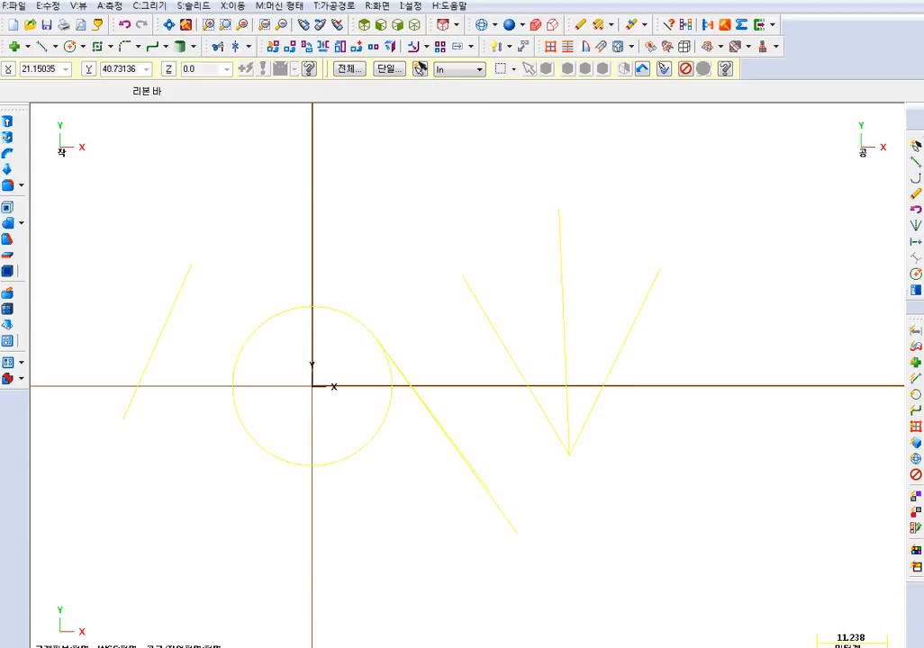
{"action": "left_click", "coordinate": [421, 72]}
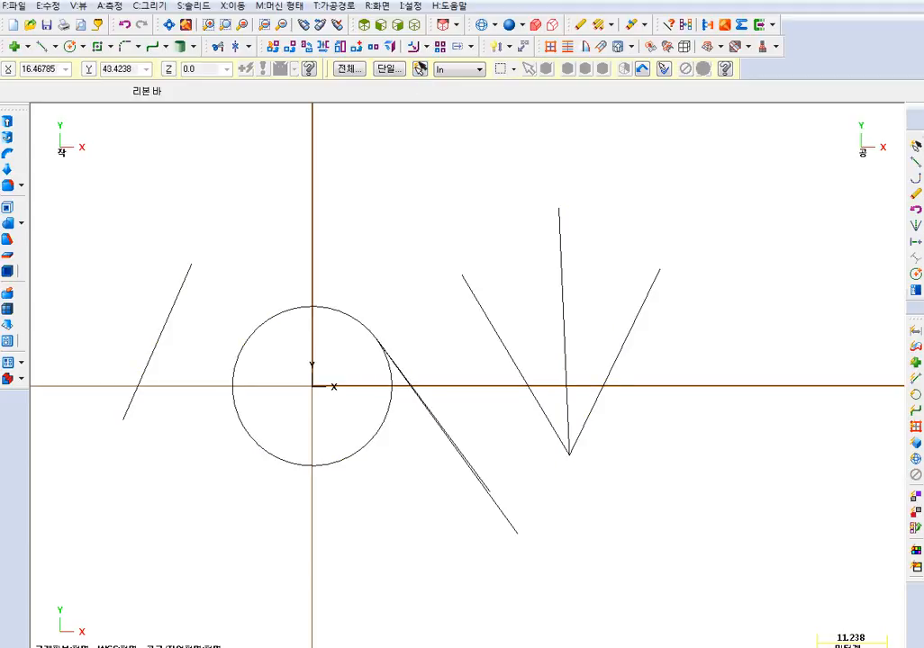
{"action": "left_click", "coordinate": [421, 72]}
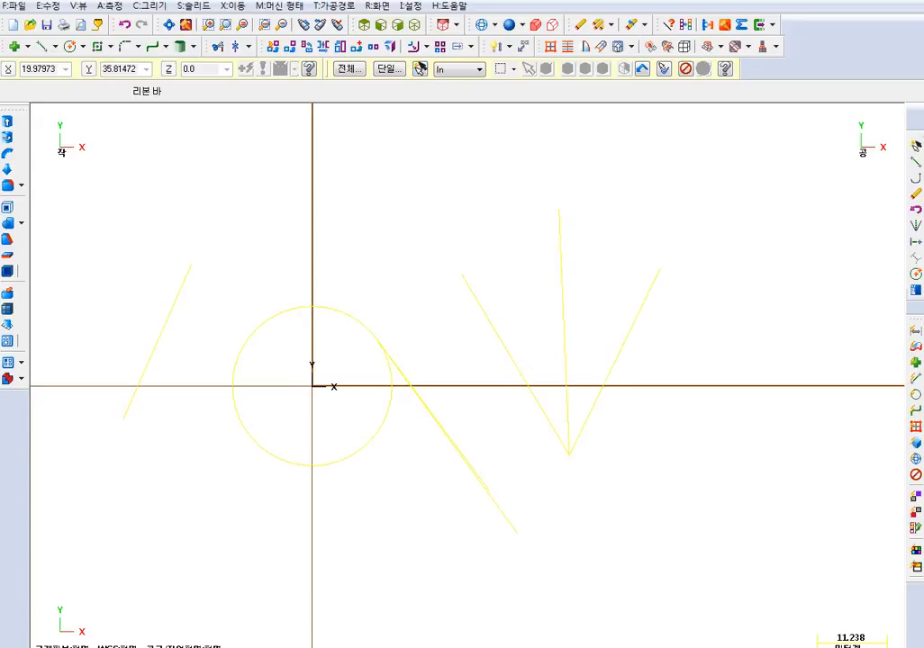
{"action": "key", "text": "Delete"}
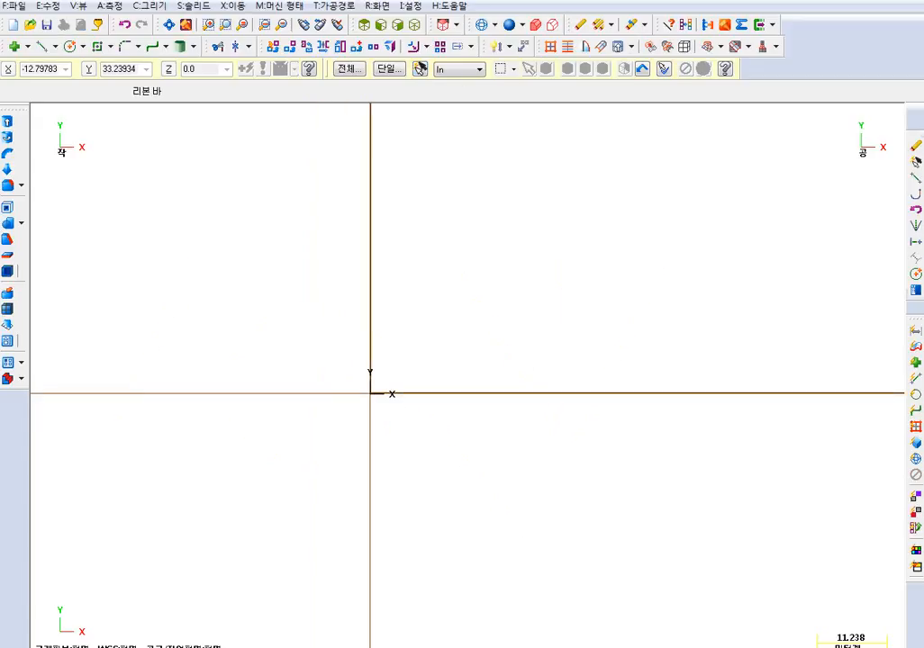
Draw a rectangle 150 wide and 100 high with its lower-left corner at the origin.
{"action": "left_click", "coordinate": [83, 47]}
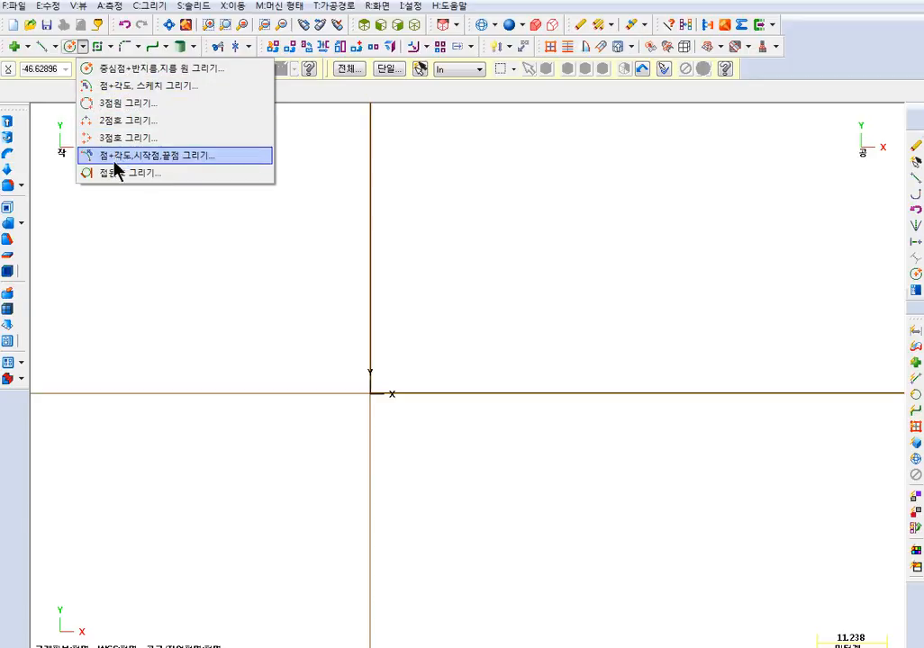
{"action": "left_click", "coordinate": [127, 90]}
{"action": "left_click", "coordinate": [96, 46]}
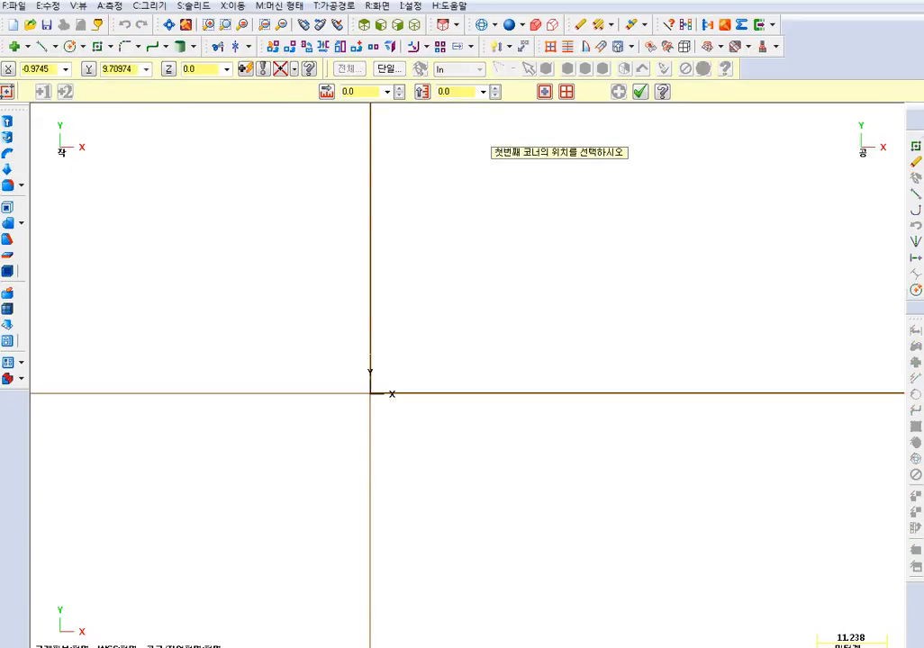
{"action": "left_click", "coordinate": [371, 393]}
{"action": "left_click", "coordinate": [631, 209]}
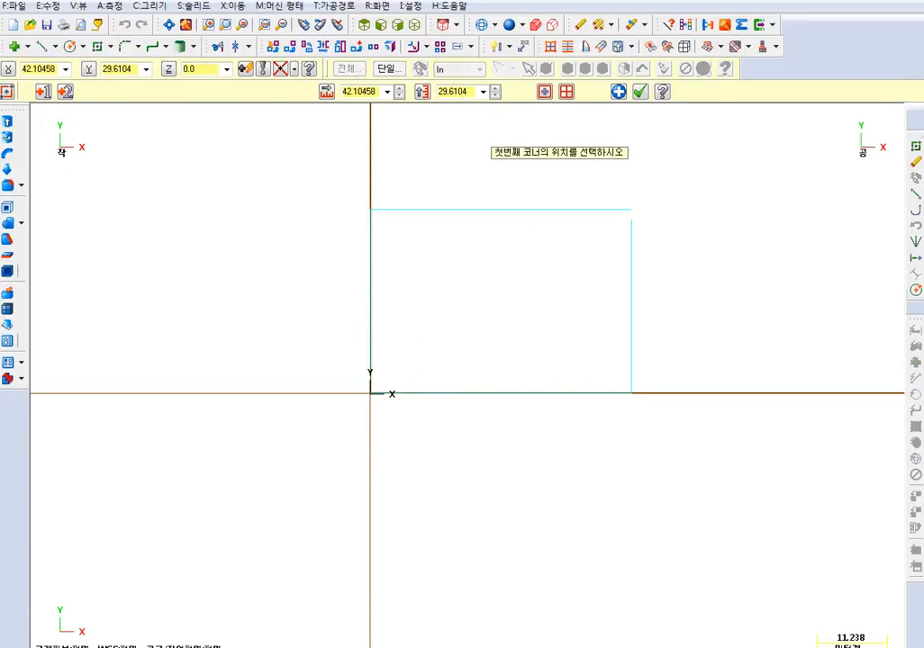
{"action": "type", "text": "w150"}
{"action": "key", "text": "Return"}
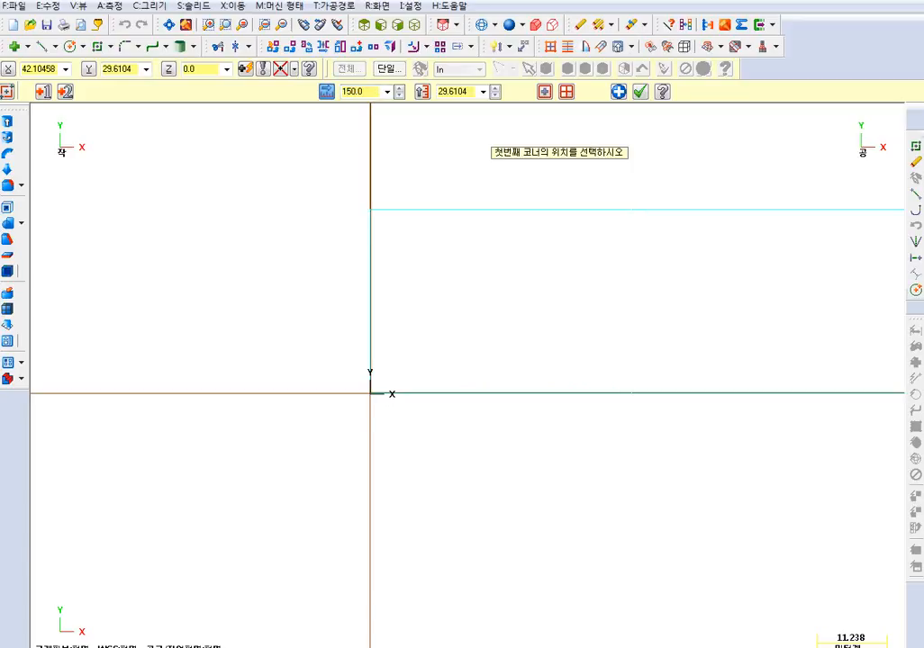
{"action": "type", "text": "h100"}
{"action": "key", "text": "Return"}
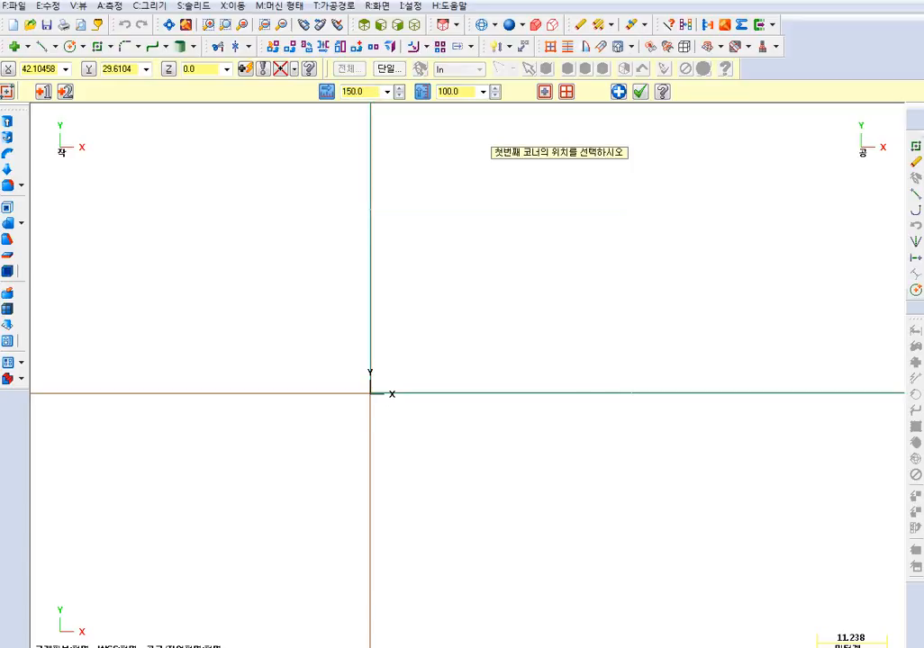
{"action": "scroll", "coordinate": [388, 406], "scroll_direction": "down", "scroll_amount": 5}
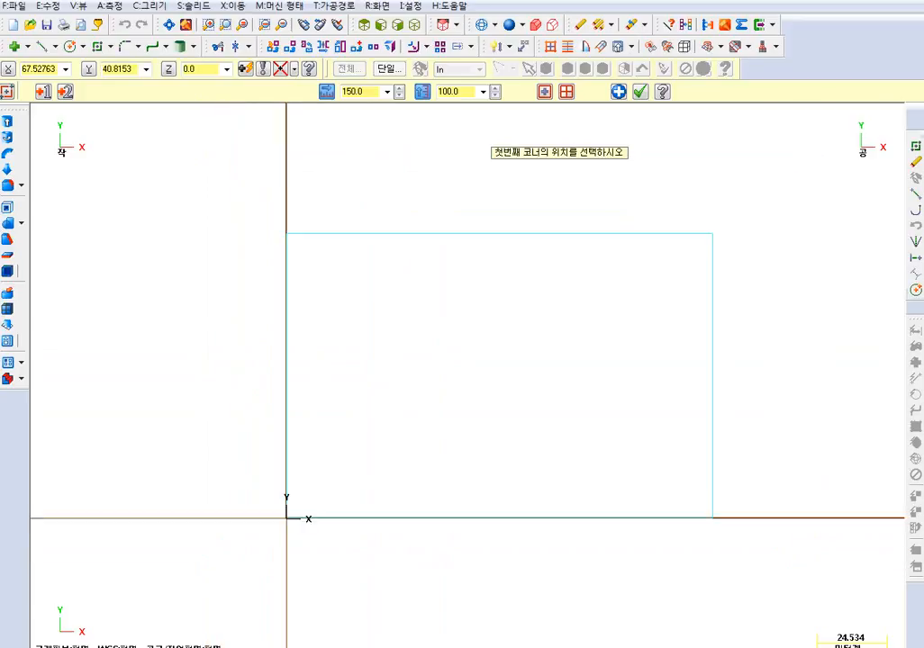
{"action": "key", "text": "Escape"}
{"action": "key", "text": "Escape"}
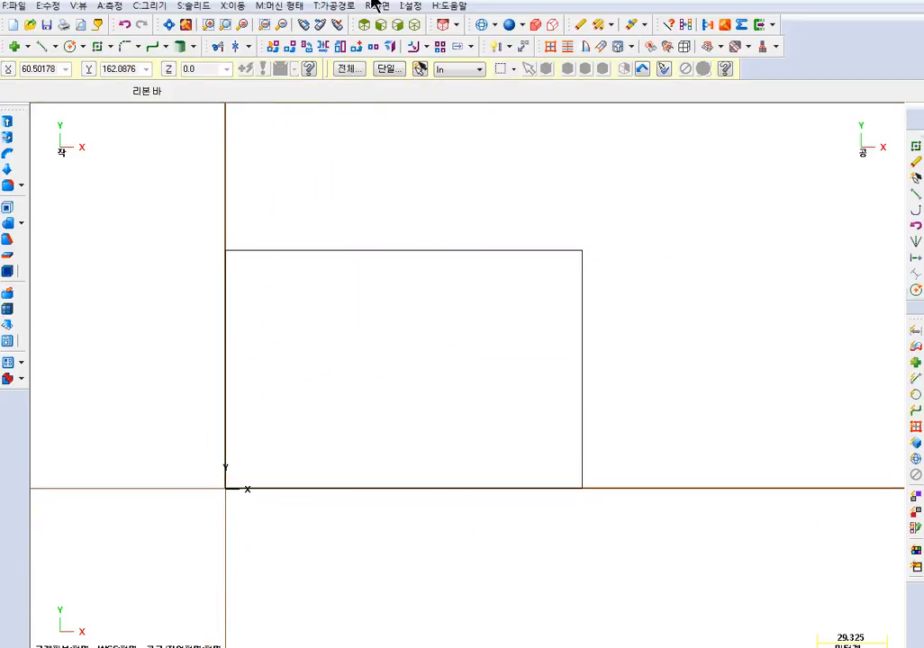
Place the Mastercam window beside the AutoCAD textbook document and bring the 100 by 150 example drawing with four R15 corner circles into view.
{"action": "double_click", "coordinate": [376, 1]}
{"action": "left_click_drag", "start_coordinate": [387, 5], "coordinate": [720, 7]}
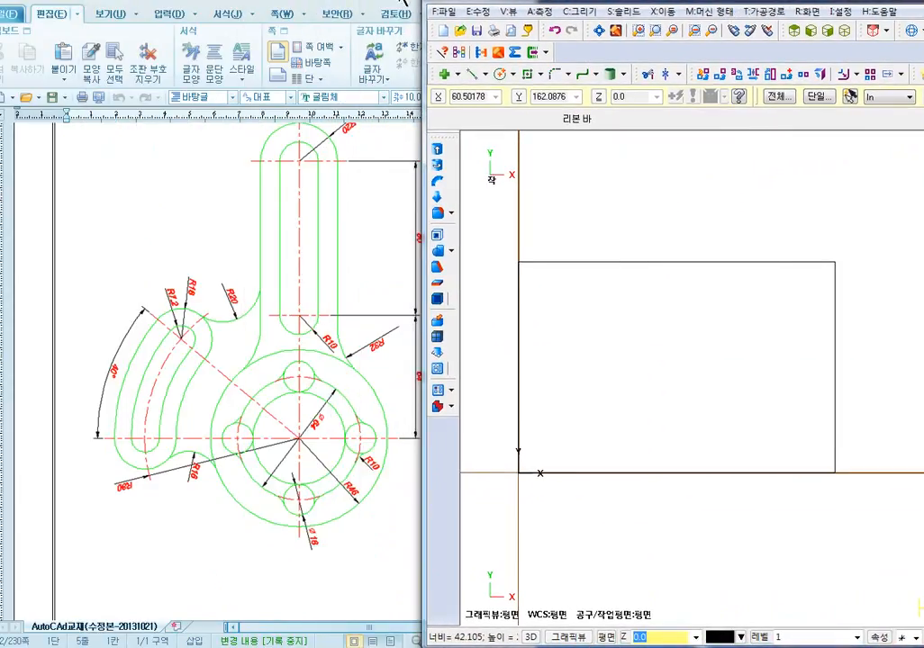
{"action": "left_click", "coordinate": [409, 254]}
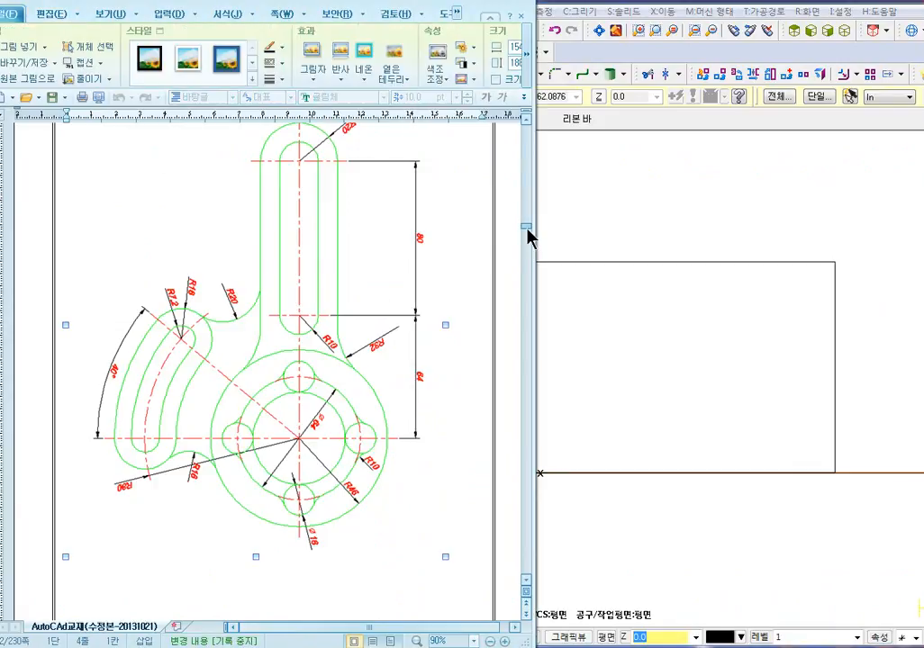
{"action": "left_click_drag", "start_coordinate": [528, 234], "coordinate": [528, 272]}
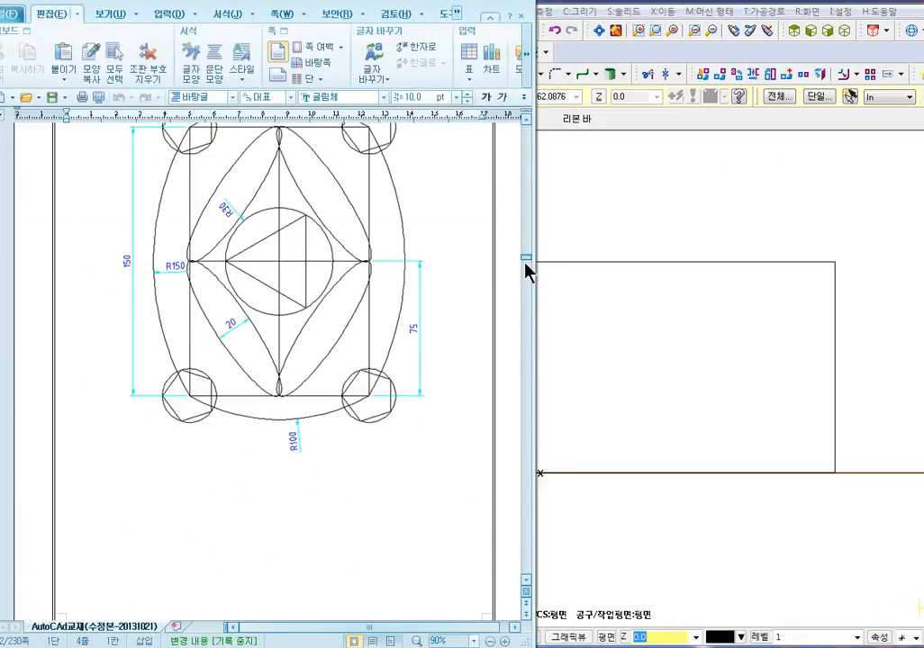
{"action": "scroll", "coordinate": [398, 272], "scroll_direction": "up", "scroll_amount": 20}
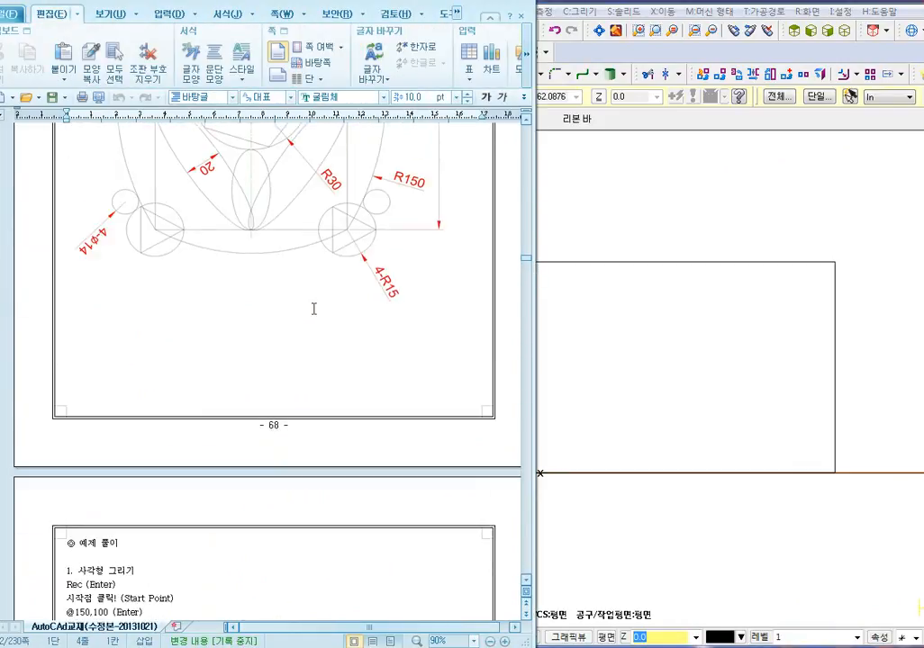
{"action": "scroll", "coordinate": [313, 309], "scroll_direction": "up", "scroll_amount": 20}
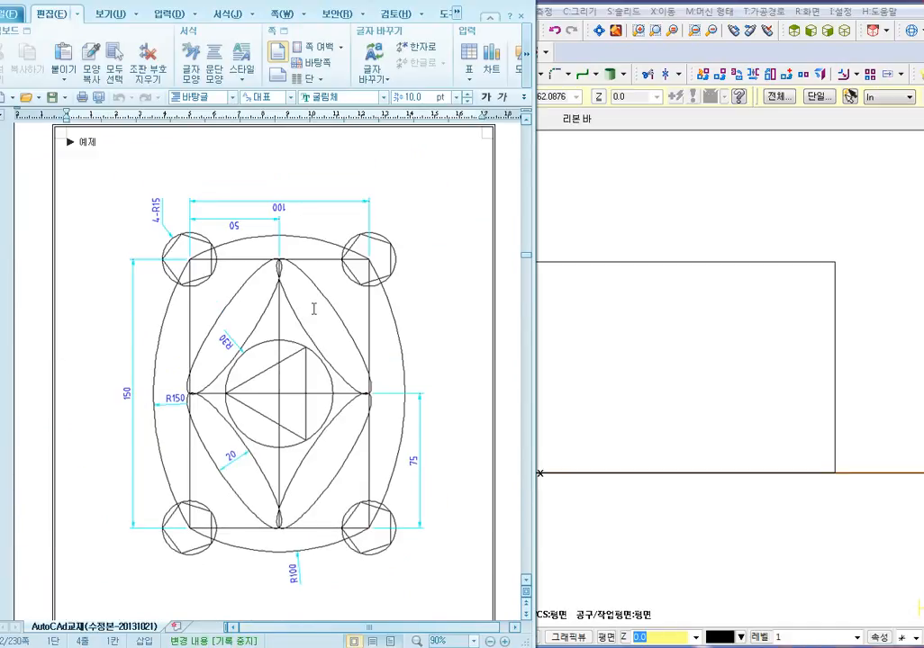
{"action": "left_click", "coordinate": [115, 145]}
{"action": "left_click", "coordinate": [585, 297]}
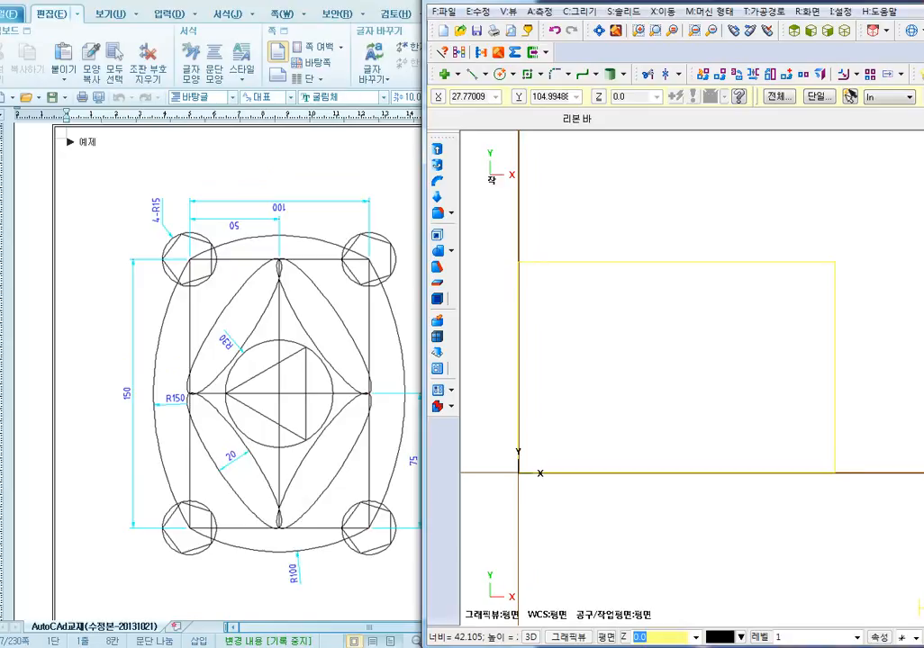
Replace the selected rectangle with one 100 wide and 150 high, its lower-left corner at the origin.
{"action": "left_click", "coordinate": [526, 75]}
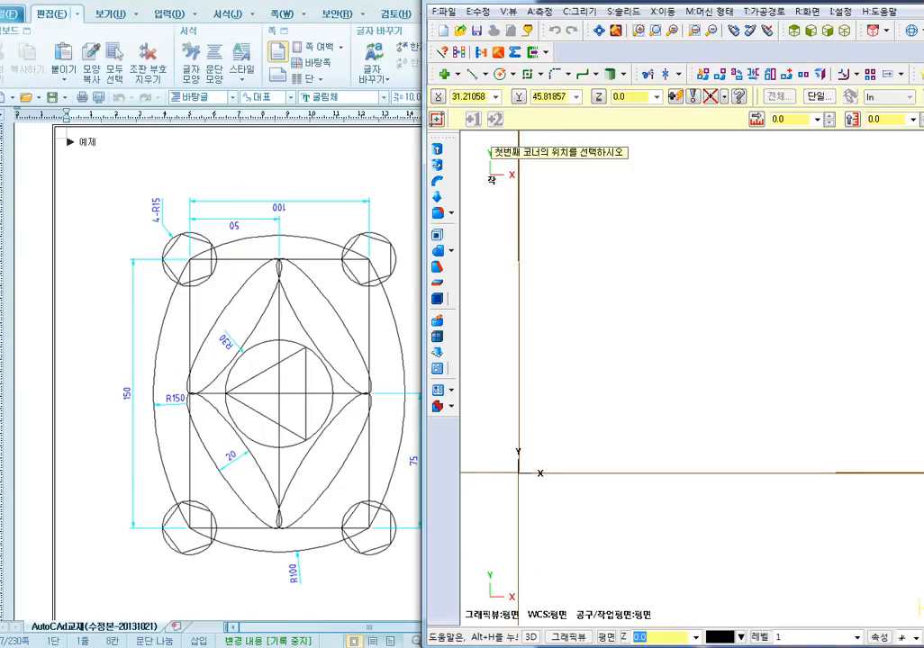
{"action": "left_click", "coordinate": [519, 473]}
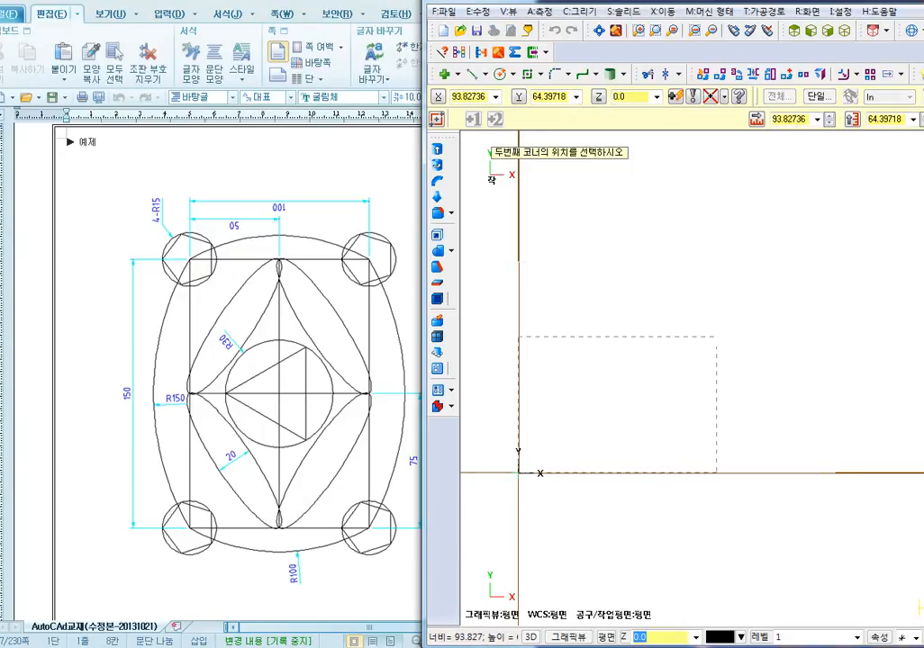
{"action": "left_click", "coordinate": [716, 337]}
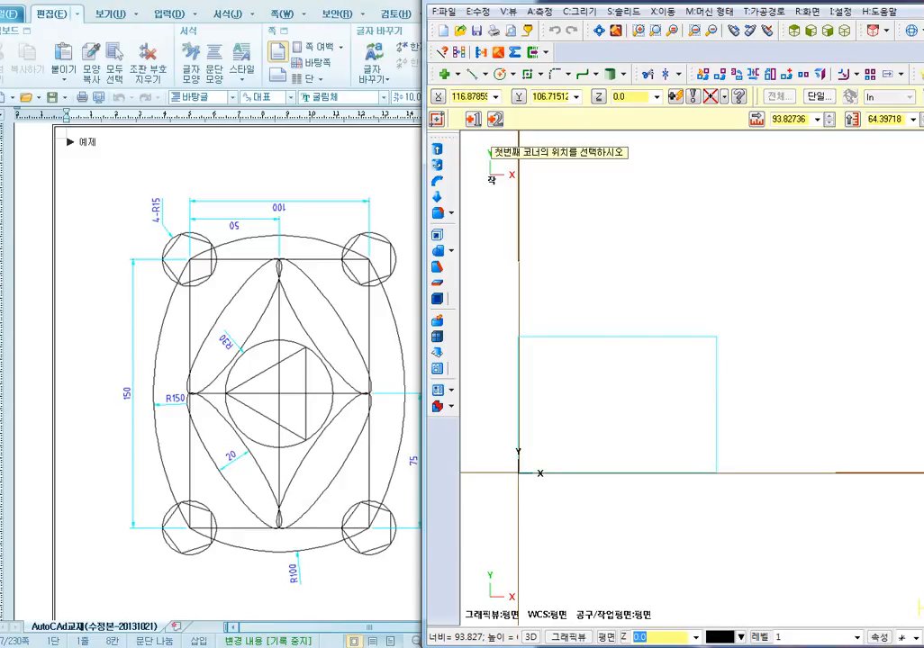
{"action": "key", "text": "alt+w"}
{"action": "type", "text": "100"}
{"action": "key", "text": "Tab"}
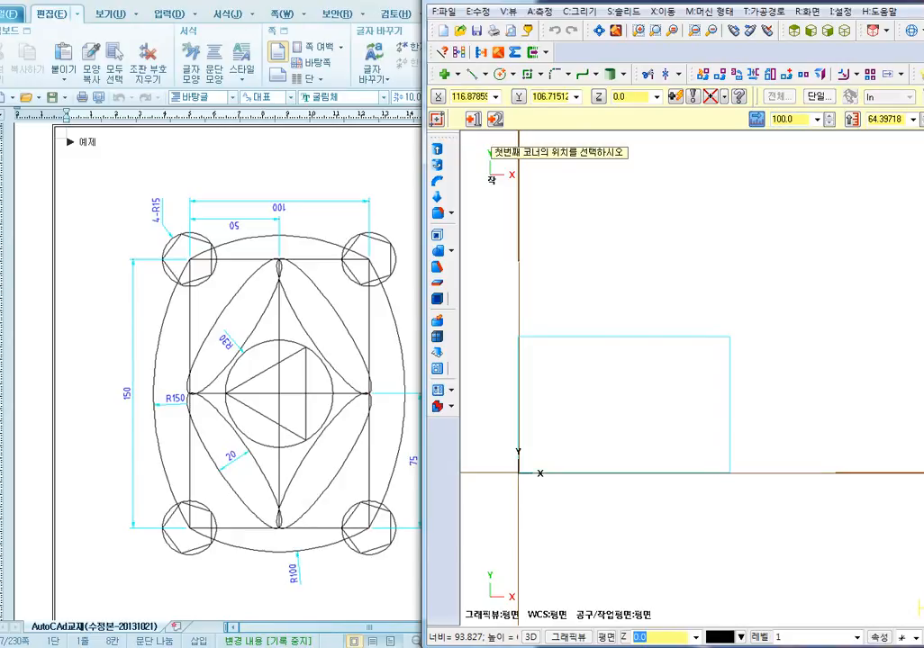
{"action": "type", "text": "150"}
{"action": "key", "text": "Return"}
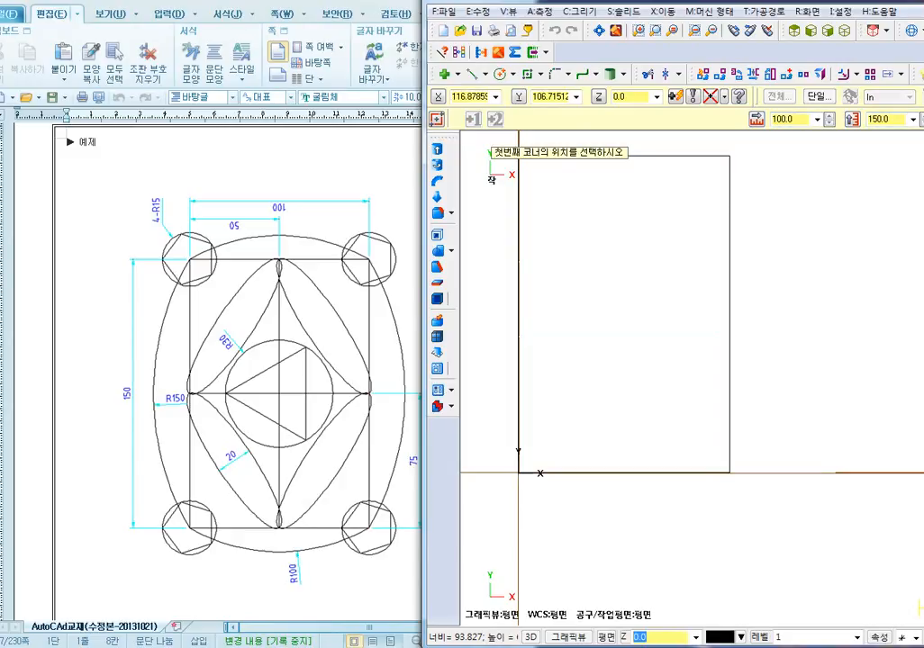
Draw vertical and horizontal centre lines between the midpoints of the rectangle's opposite sides.
{"action": "scroll", "coordinate": [686, 358], "scroll_direction": "down", "scroll_amount": 1}
{"action": "middle_click_drag", "start_coordinate": [642, 351], "coordinate": [661, 359]}
{"action": "middle_click_drag", "start_coordinate": [647, 316], "coordinate": [672, 356]}
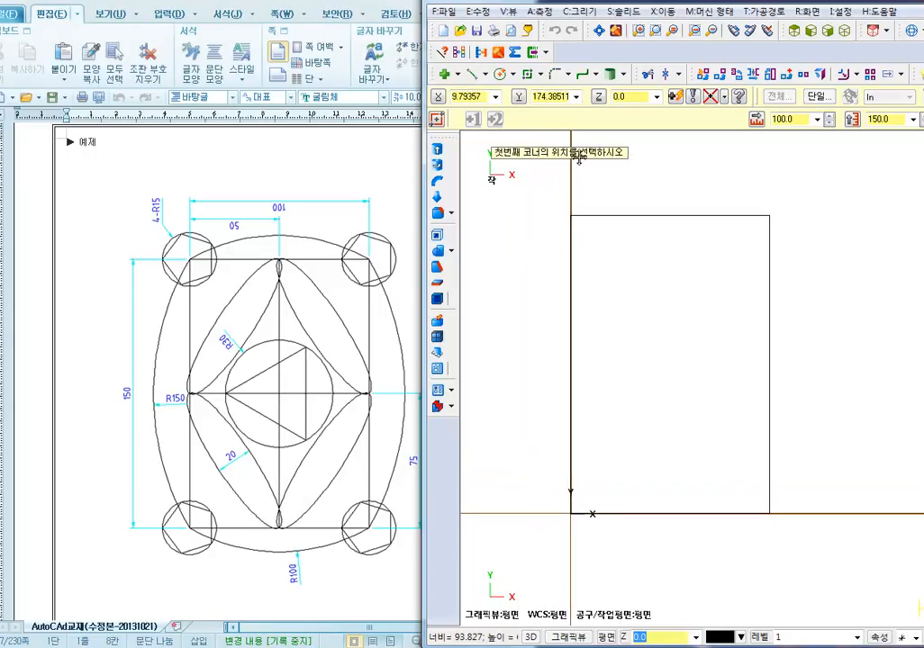
{"action": "left_click", "coordinate": [466, 75]}
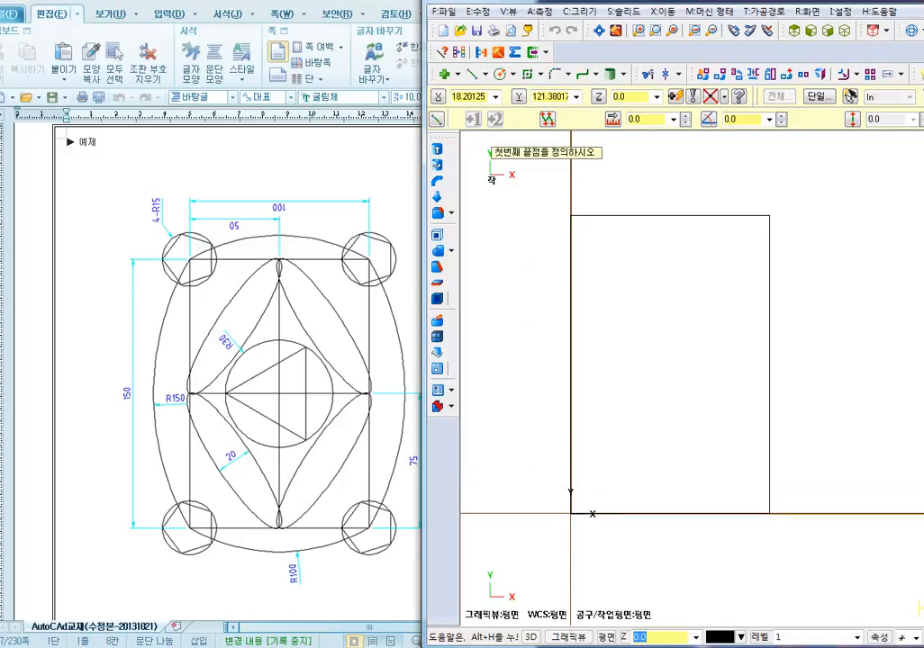
{"action": "left_click", "coordinate": [672, 218]}
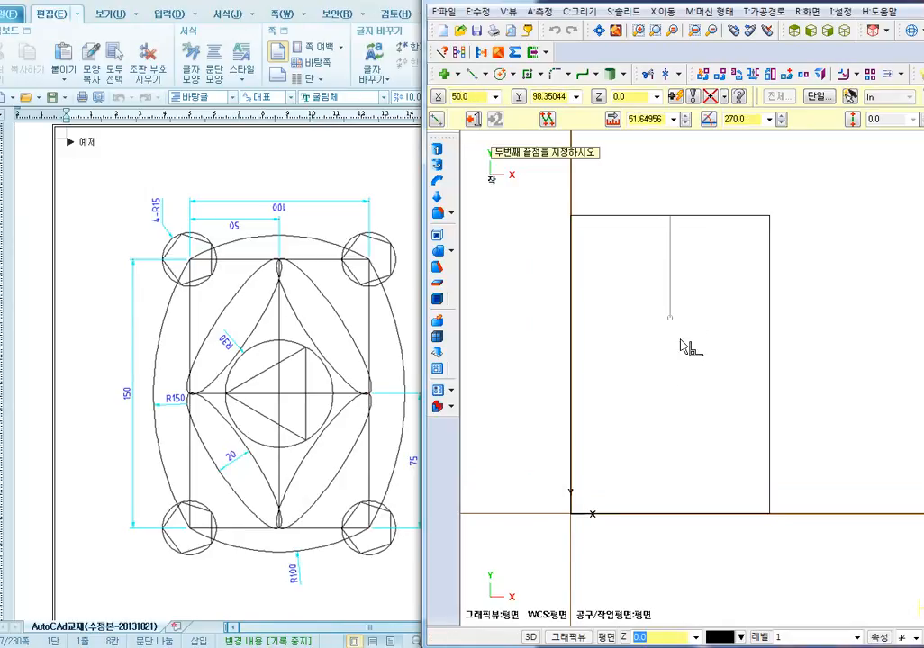
{"action": "left_click", "coordinate": [670, 514]}
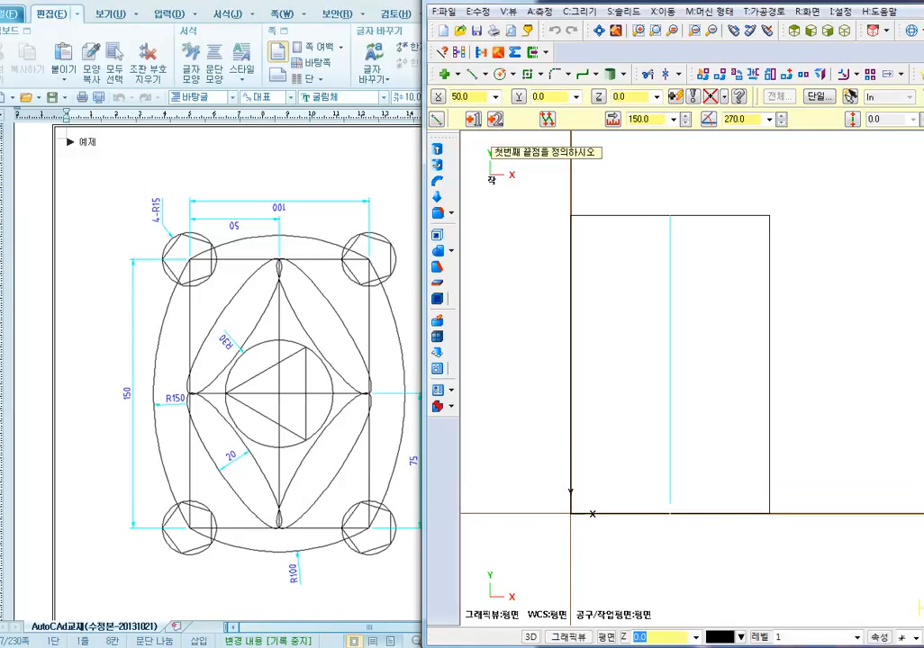
{"action": "left_click", "coordinate": [769, 364]}
{"action": "left_click", "coordinate": [579, 369]}
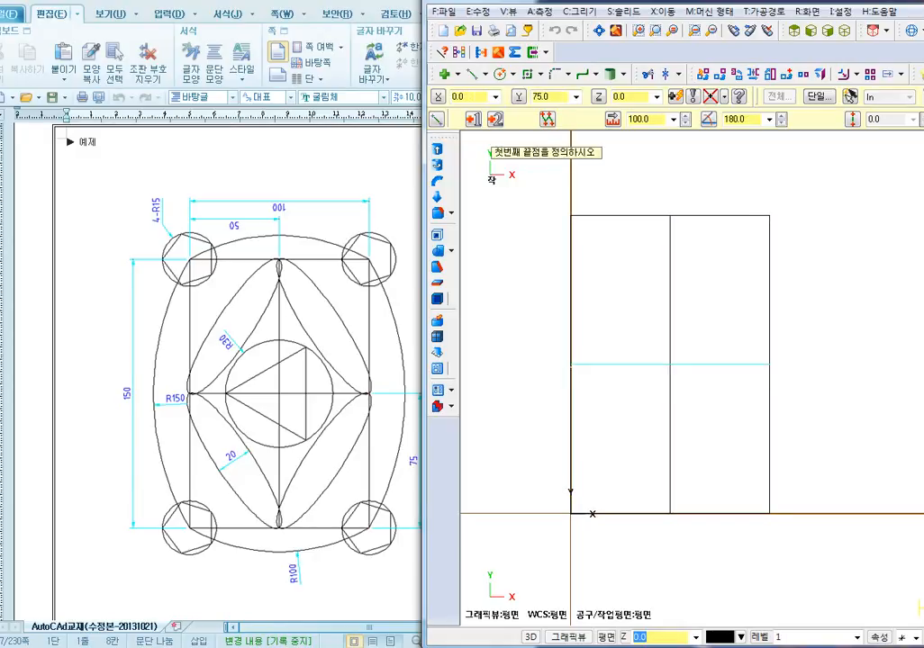
{"action": "key", "text": "Escape"}
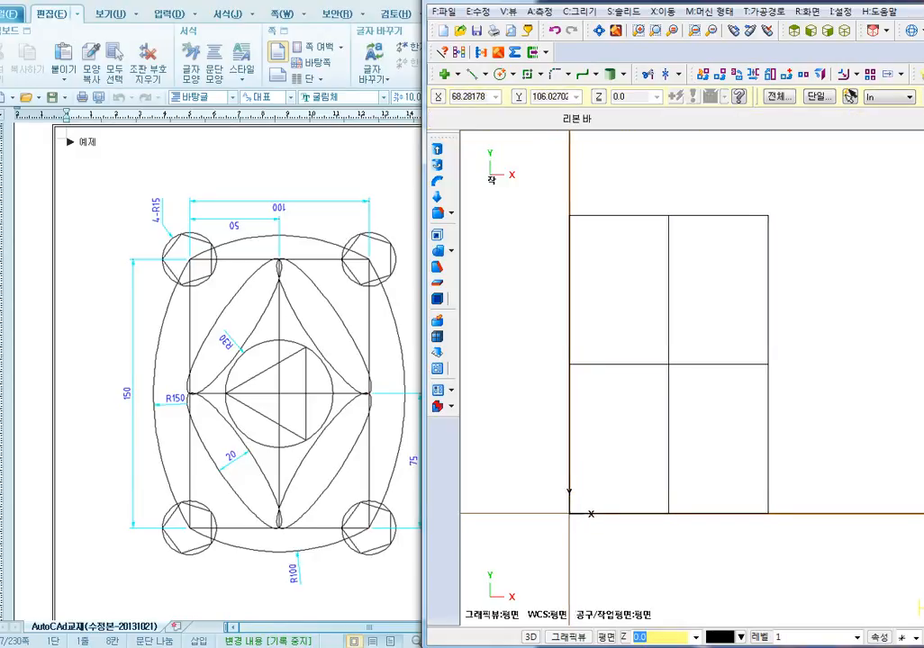
Sketch a polar arc centred on the centre lines' crossing, from the rectangle's upper-right corner to its upper-left corner.
{"action": "middle_click_drag", "start_coordinate": [706, 304], "coordinate": [686, 337]}
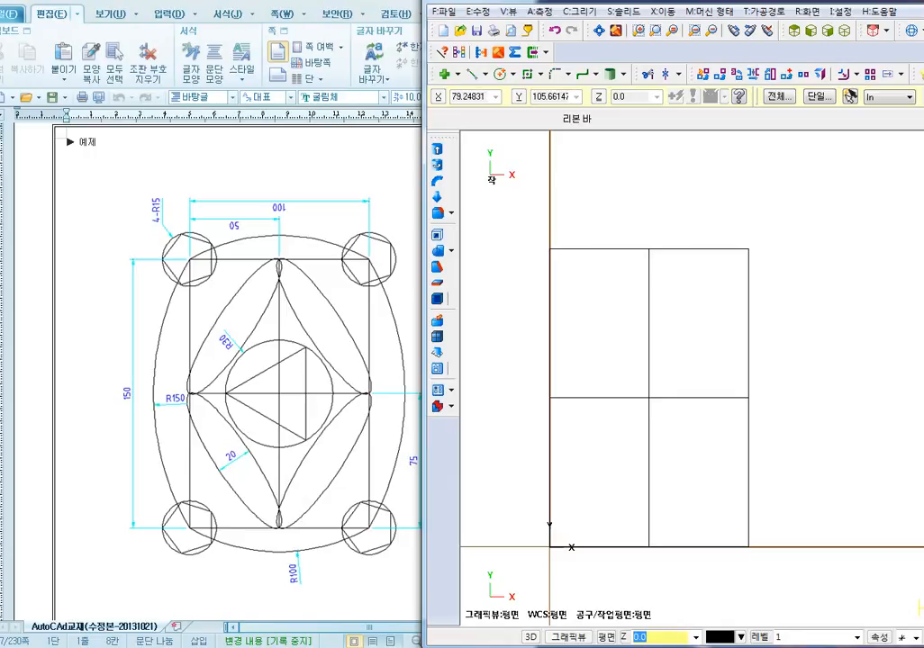
{"action": "left_click", "coordinate": [513, 74]}
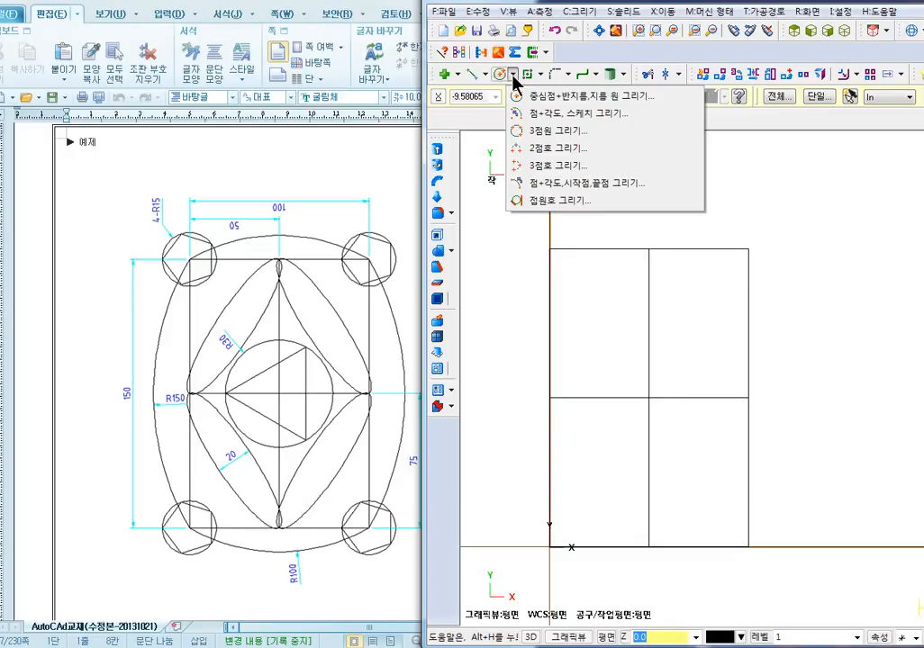
{"action": "left_click", "coordinate": [560, 115]}
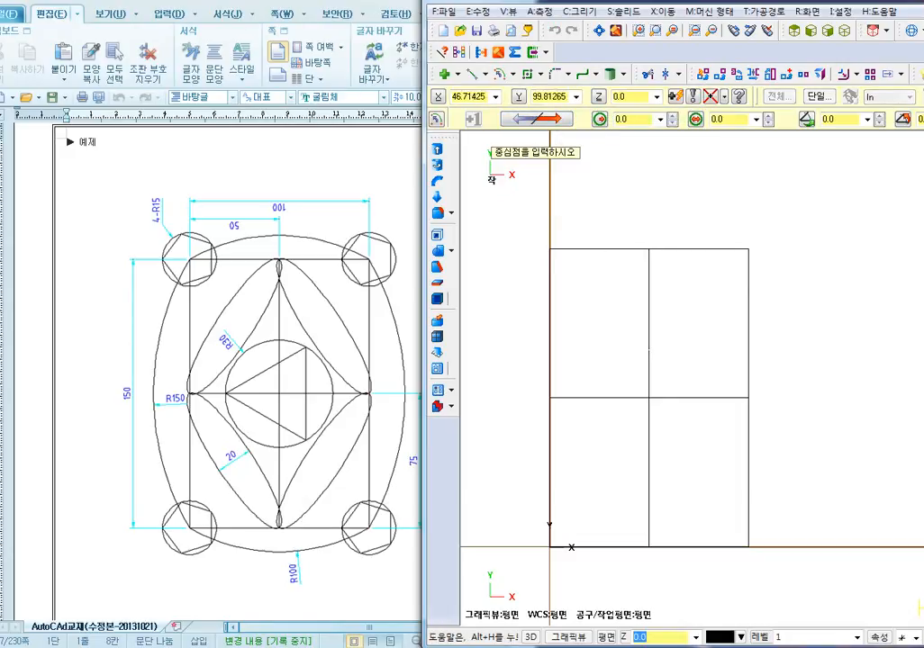
{"action": "left_click", "coordinate": [649, 398]}
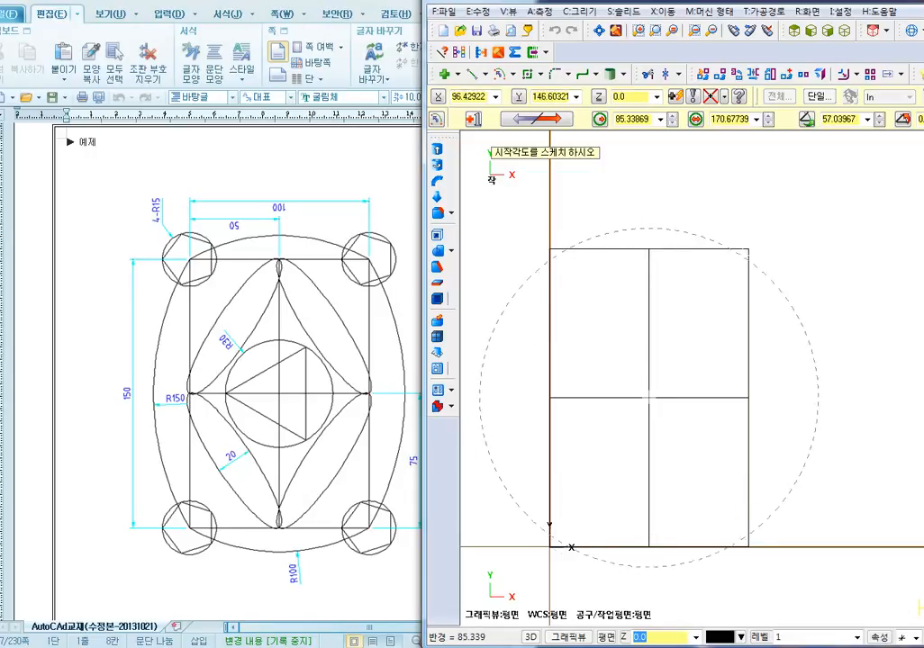
{"action": "left_click", "coordinate": [749, 249]}
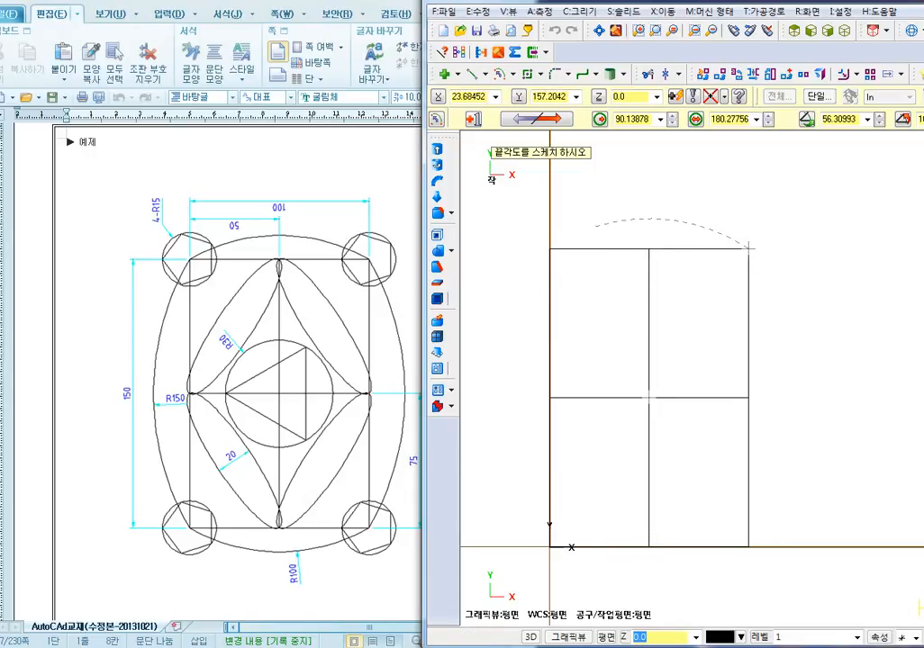
{"action": "left_click", "coordinate": [551, 250]}
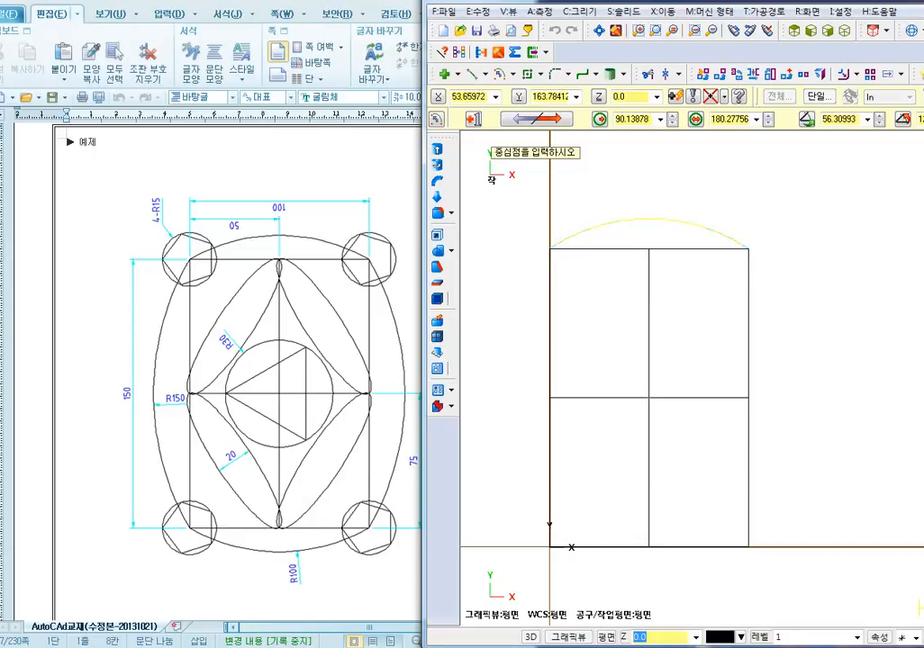
Set the sketched arc's radius to 100, finish it, and delete the arc.
{"action": "double_click", "coordinate": [631, 119]}
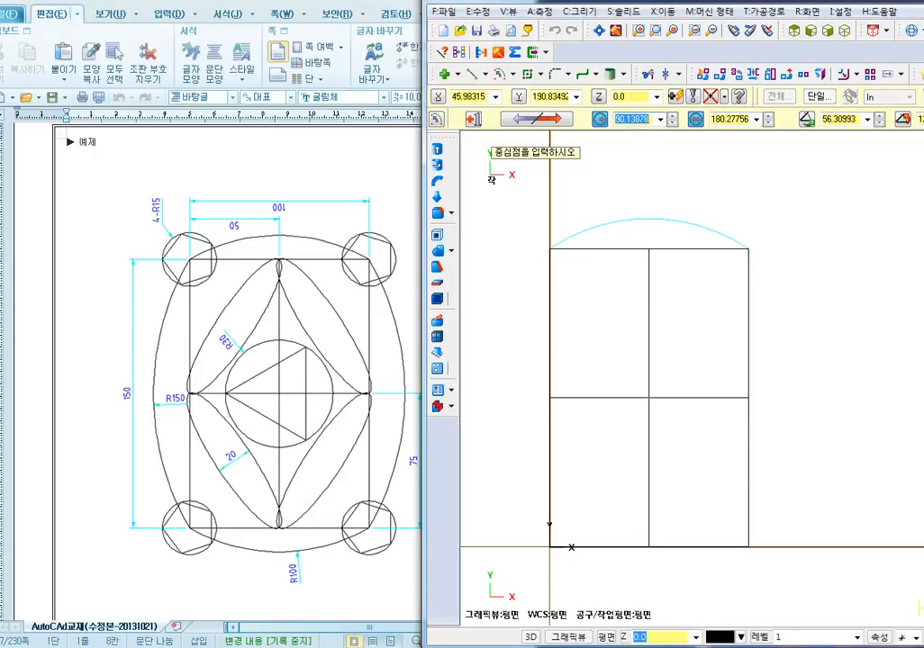
{"action": "type", "text": "100"}
{"action": "key", "text": "Return"}
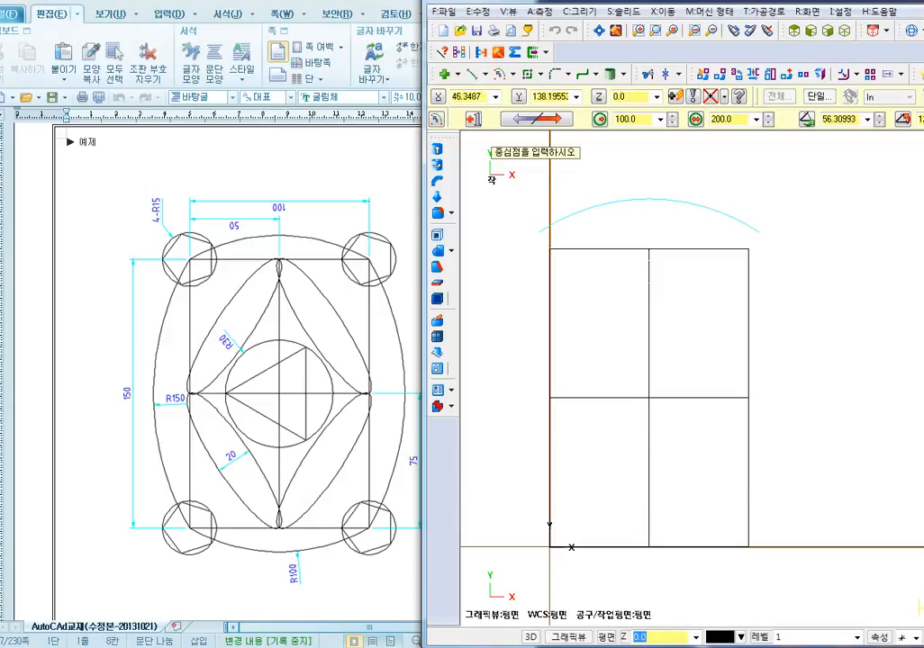
{"action": "left_click", "coordinate": [649, 401]}
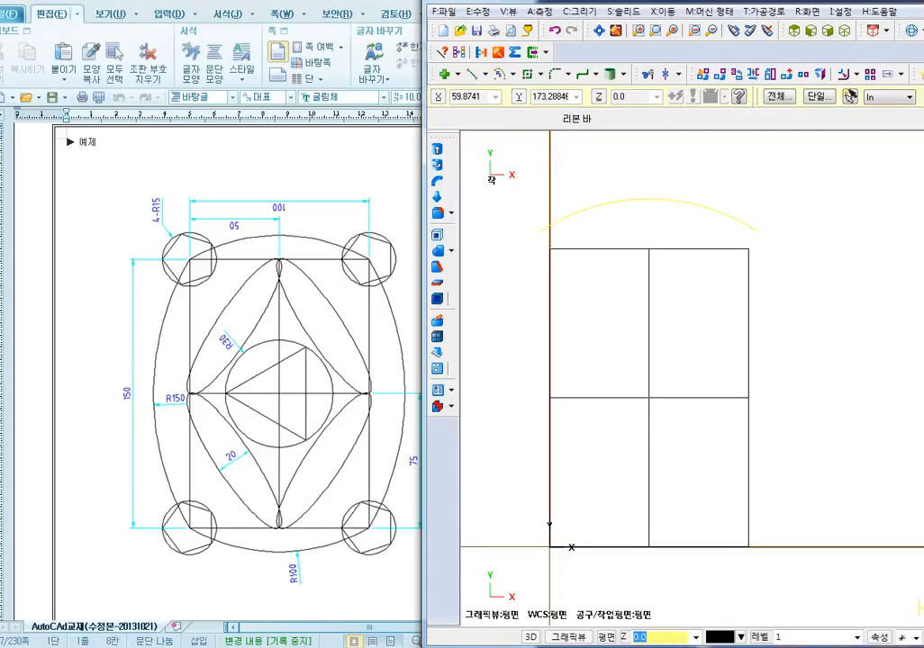
{"action": "key", "text": "Delete"}
Redraw the polar arc about the rectangle's centre between its two upper corners and set its radius to 100.
{"action": "left_click", "coordinate": [513, 75]}
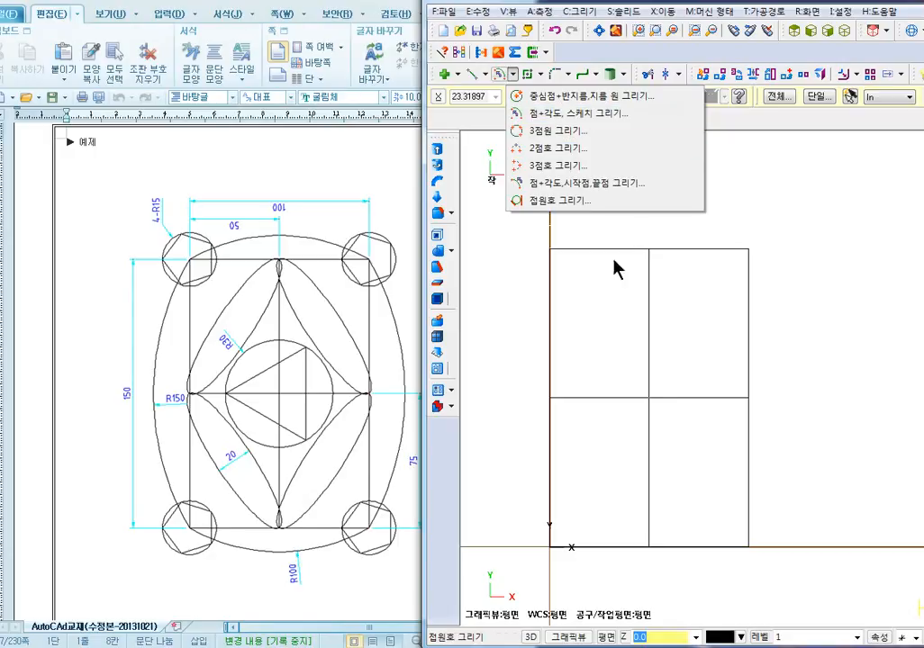
{"action": "left_click", "coordinate": [545, 114]}
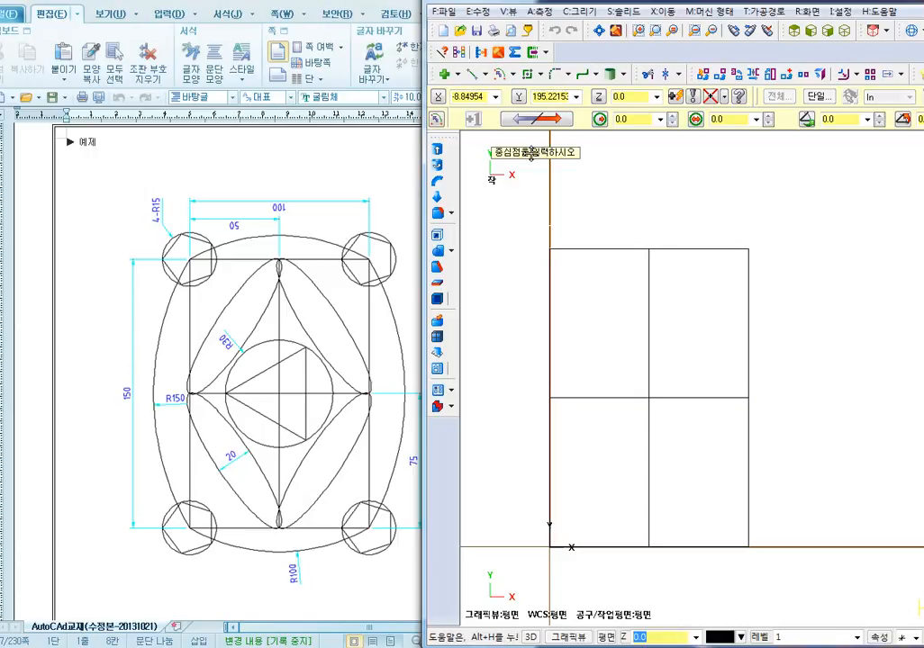
{"action": "left_click", "coordinate": [649, 398]}
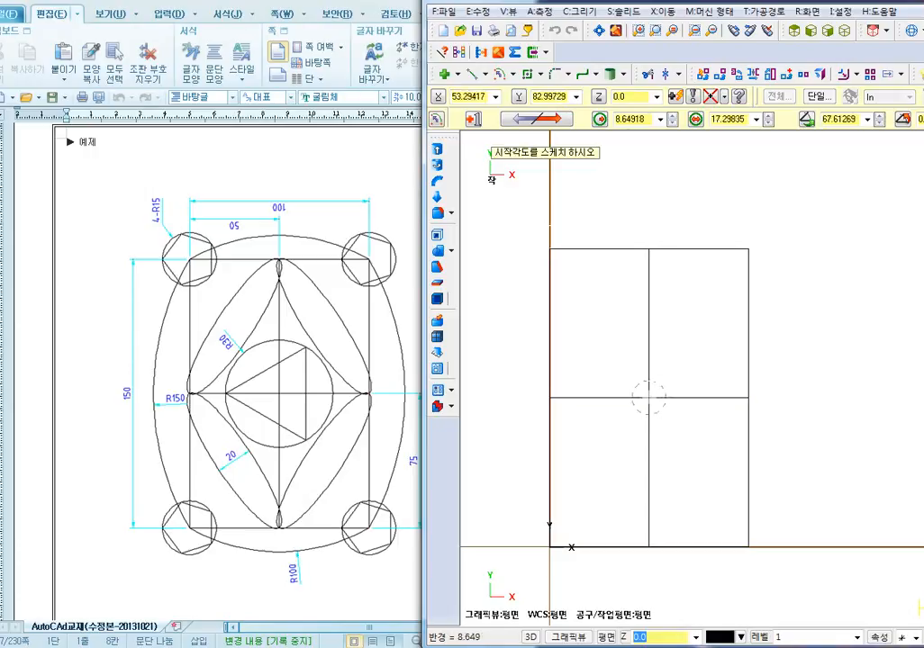
{"action": "left_click", "coordinate": [749, 249]}
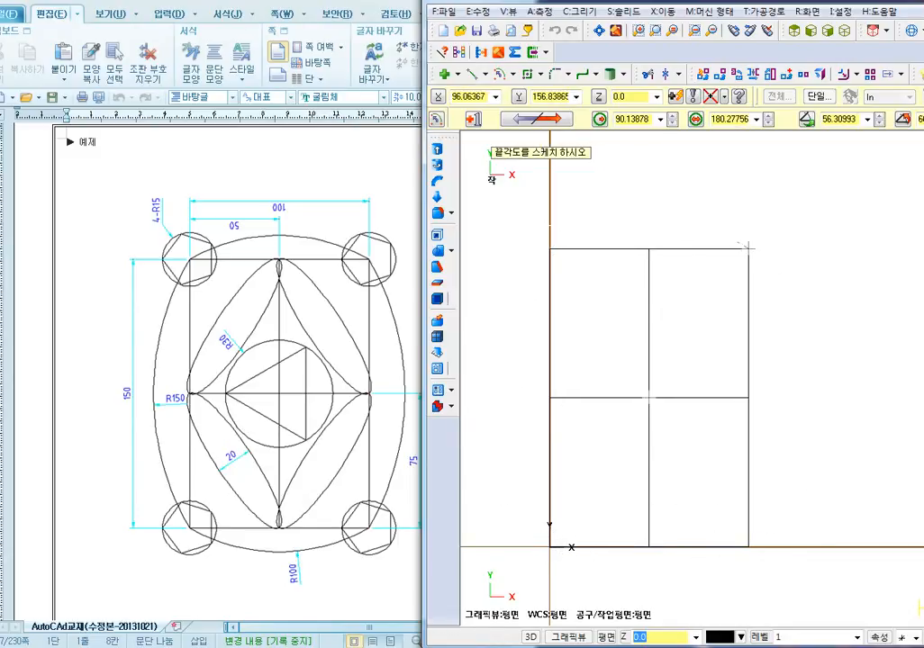
{"action": "left_click", "coordinate": [551, 250]}
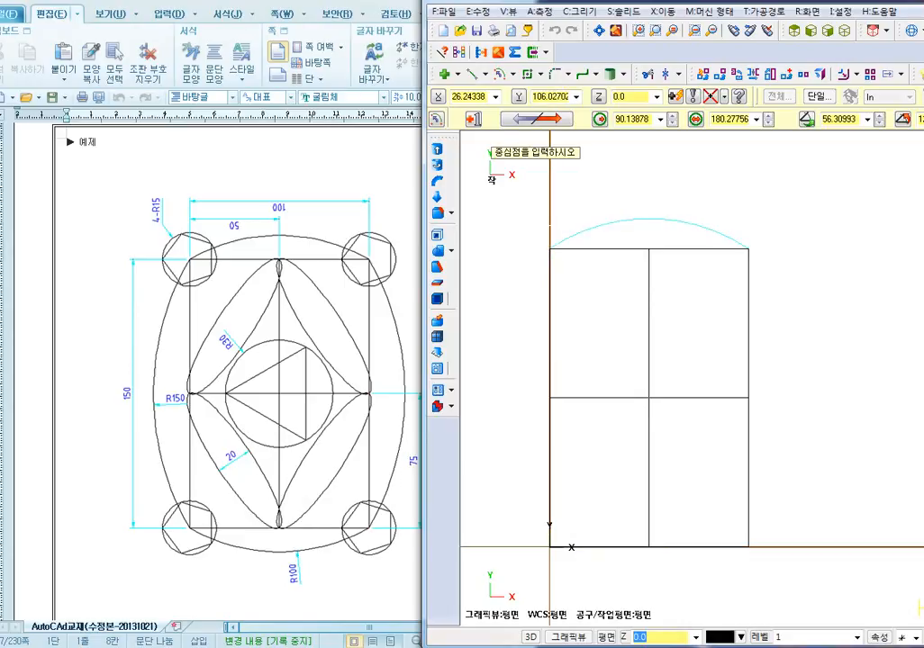
{"action": "key", "text": "r"}
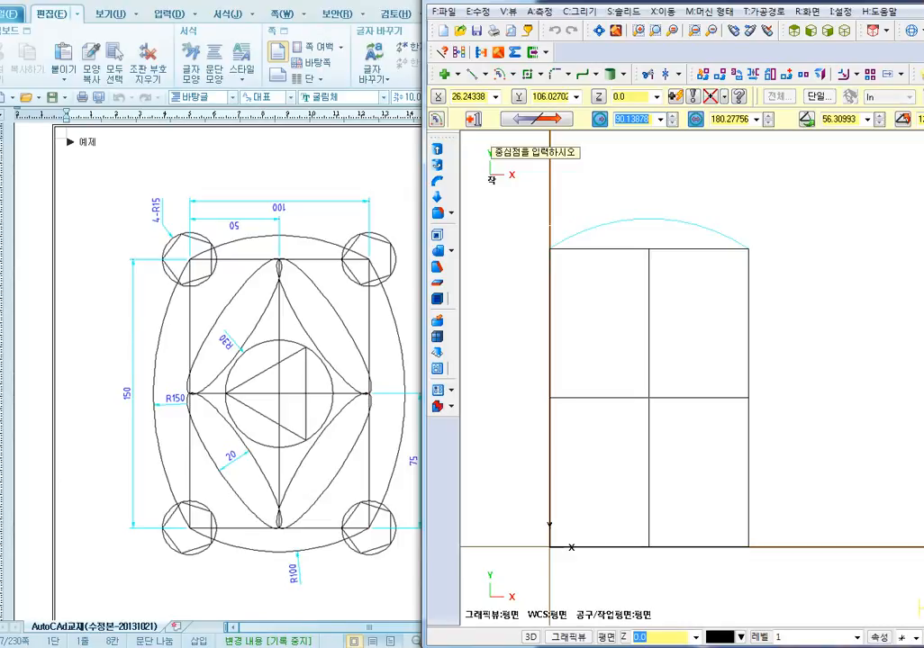
{"action": "type", "text": "100"}
{"action": "key", "text": "Return"}
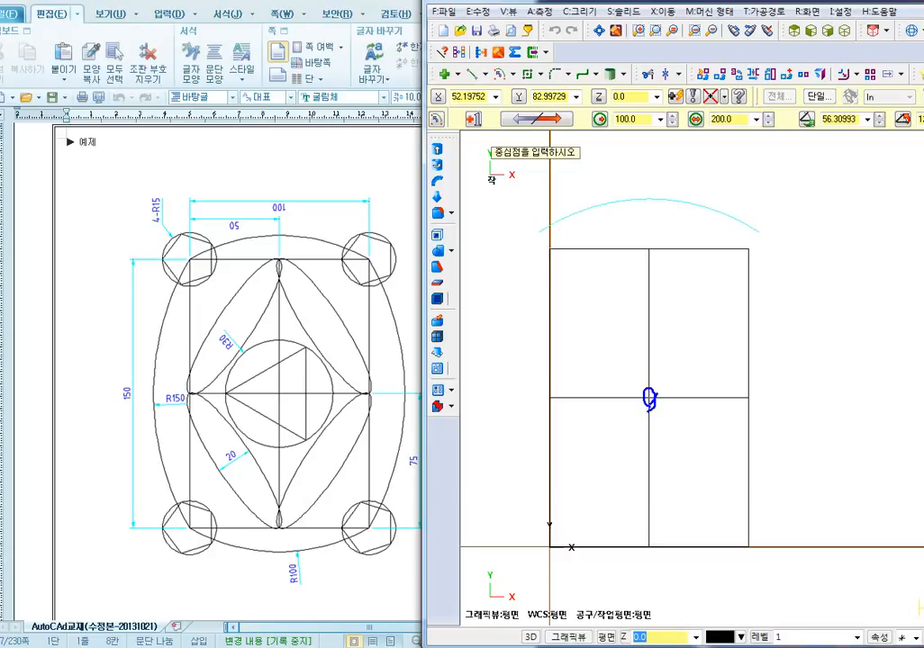
Move the Mastercam window further over the textbook document to expose more arc settings, and finish the arc command.
{"action": "mouse_move", "coordinate": [652, 401]}
{"action": "left_mouse_down"}
{"action": "mouse_move", "coordinate": [738, 239]}
{"action": "mouse_move", "coordinate": [755, 247]}
{"action": "mouse_move", "coordinate": [781, 290]}
{"action": "mouse_move", "coordinate": [804, 541]}
{"action": "mouse_move", "coordinate": [680, 616]}
{"action": "mouse_move", "coordinate": [478, 402]}
{"action": "mouse_move", "coordinate": [515, 232]}
{"action": "mouse_move", "coordinate": [548, 217]}
{"action": "left_mouse_up"}
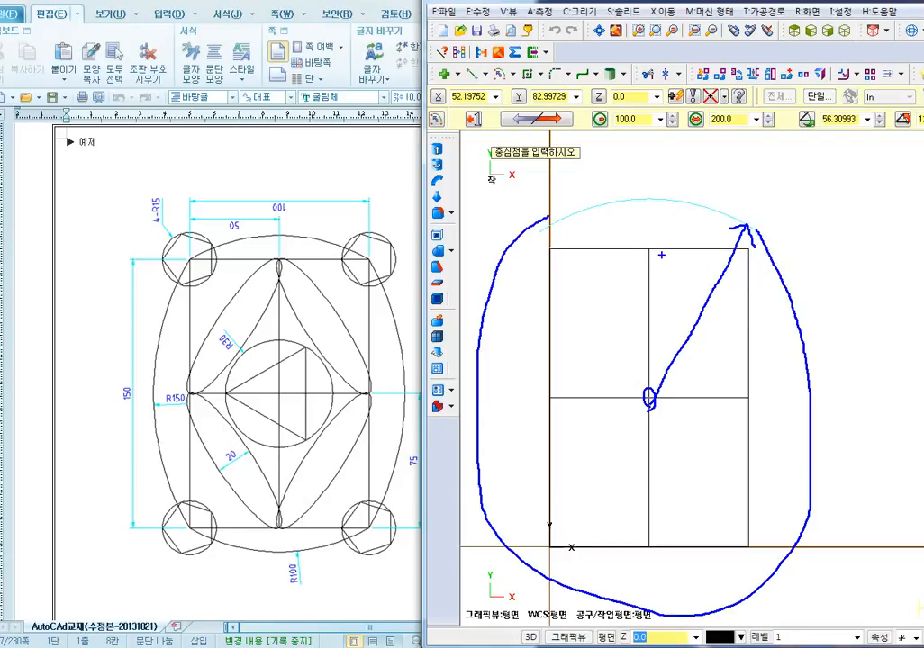
{"action": "key", "text": "Escape"}
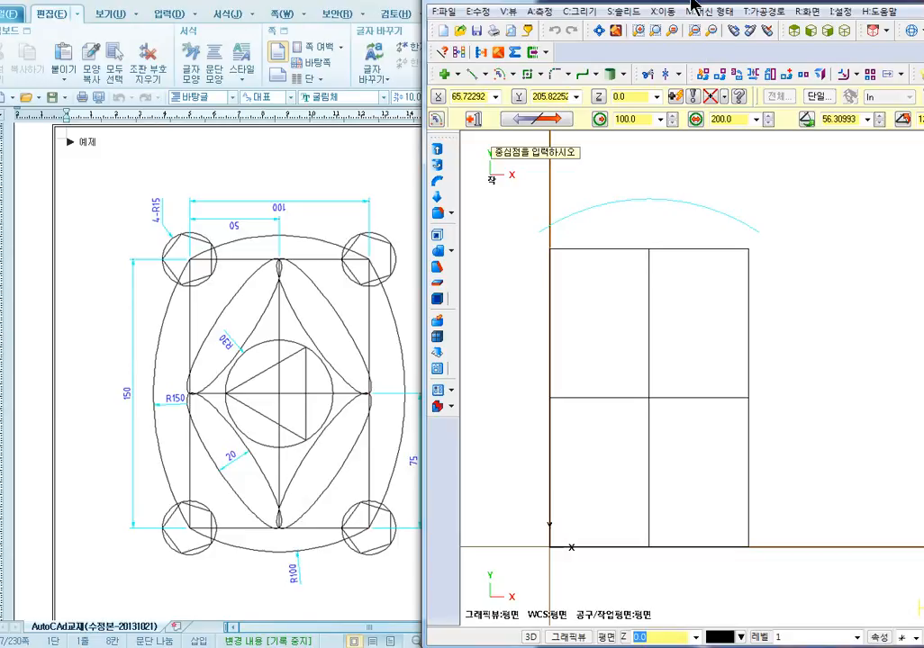
{"action": "left_click_drag", "start_coordinate": [682, 1], "coordinate": [618, 6]}
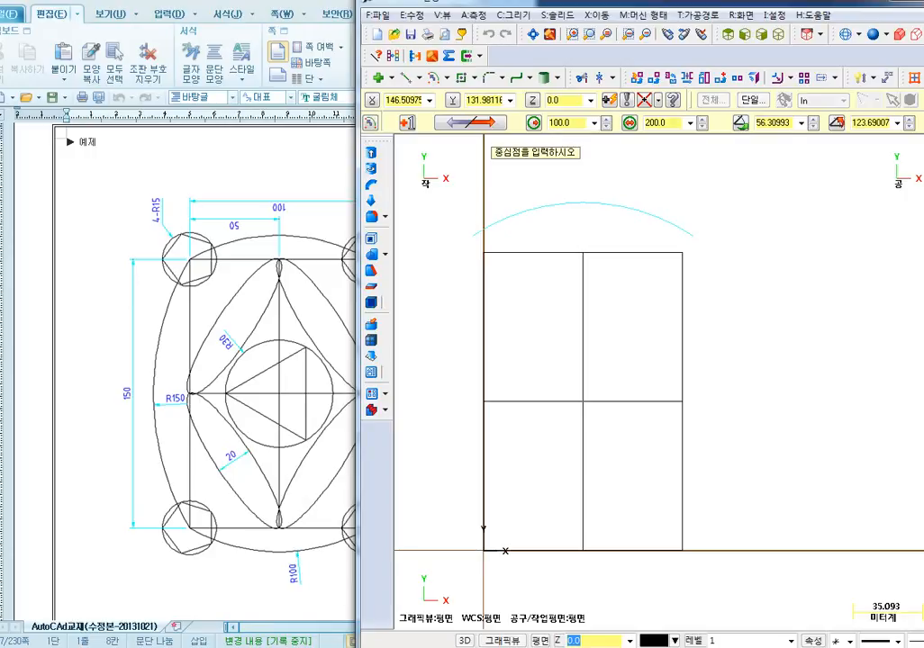
{"action": "key", "text": "Escape"}
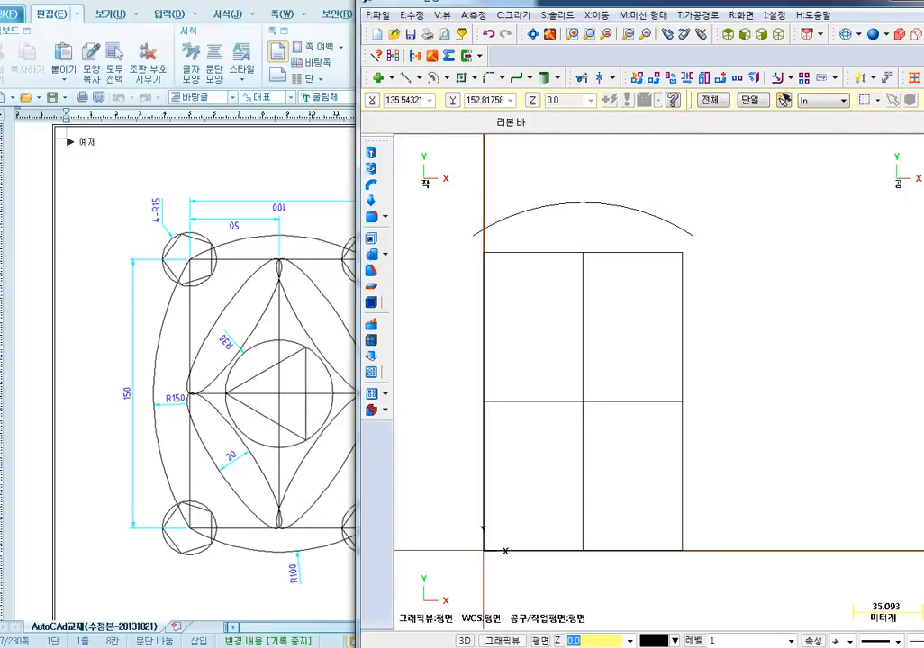
Start the polar arc command that defines an arc from its start or end point, using start-point mode.
{"action": "left_click", "coordinate": [447, 77]}
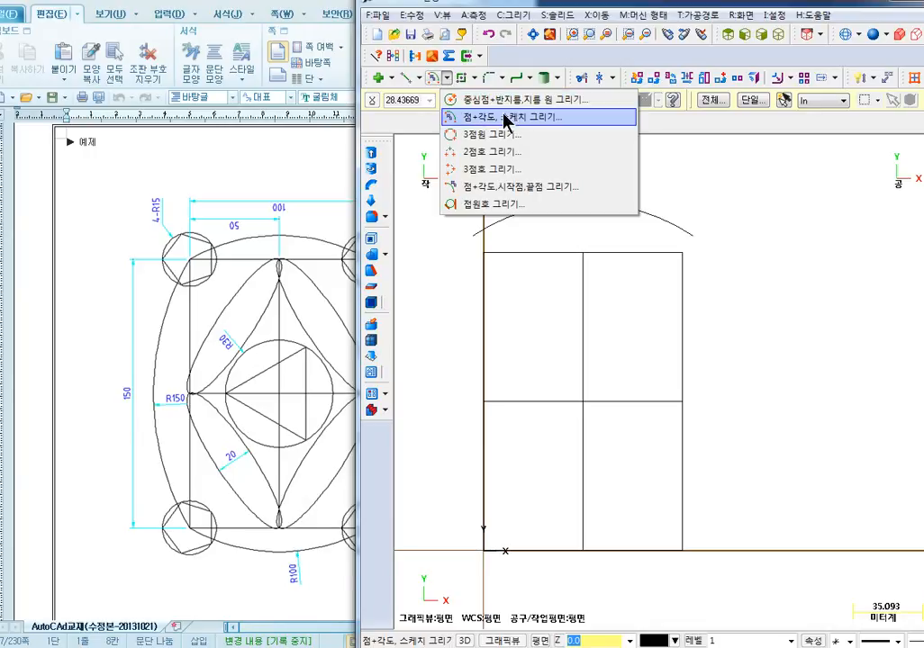
{"action": "left_click", "coordinate": [524, 186]}
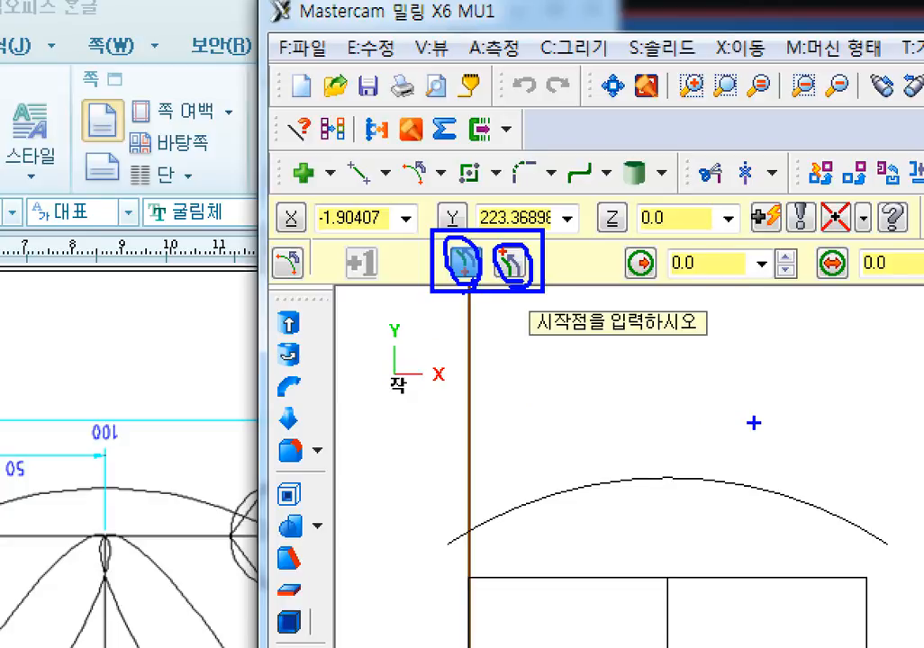
{"action": "mouse_move", "coordinate": [457, 581]}
{"action": "left_mouse_down"}
{"action": "mouse_move", "coordinate": [549, 573]}
{"action": "mouse_move", "coordinate": [867, 588]}
{"action": "mouse_move", "coordinate": [833, 563]}
{"action": "mouse_move", "coordinate": [887, 549]}
{"action": "mouse_move", "coordinate": [815, 391]}
{"action": "mouse_move", "coordinate": [497, 478]}
{"action": "mouse_move", "coordinate": [454, 513]}
{"action": "mouse_move", "coordinate": [556, 482]}
{"action": "left_mouse_up"}
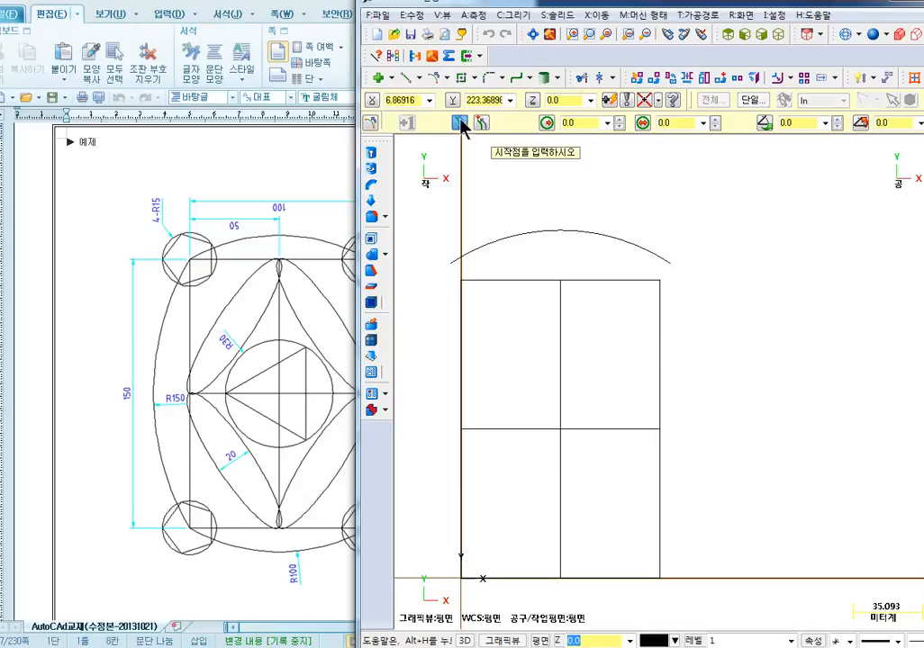
{"action": "left_click", "coordinate": [446, 77]}
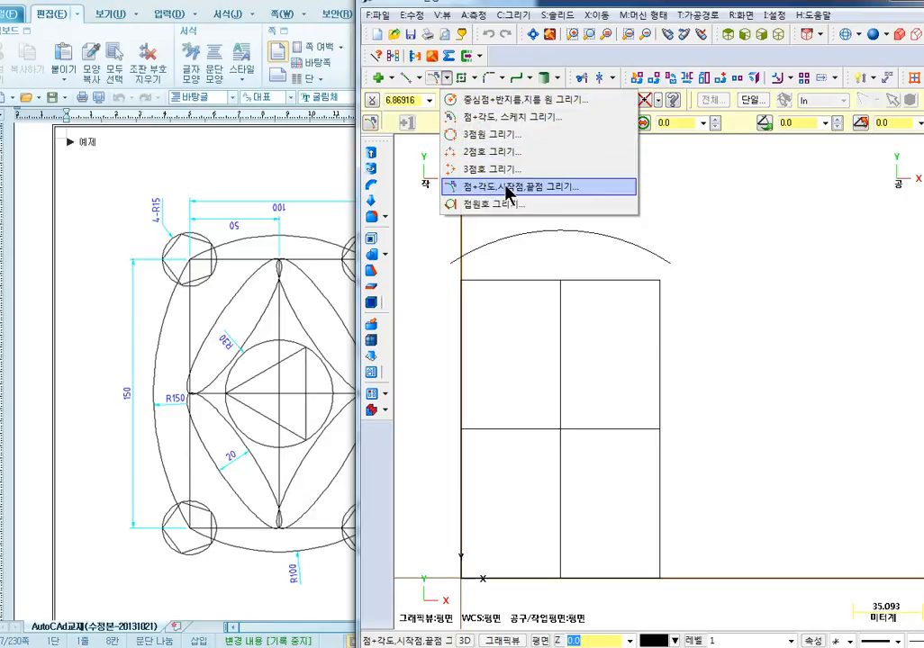
{"action": "left_click", "coordinate": [448, 79]}
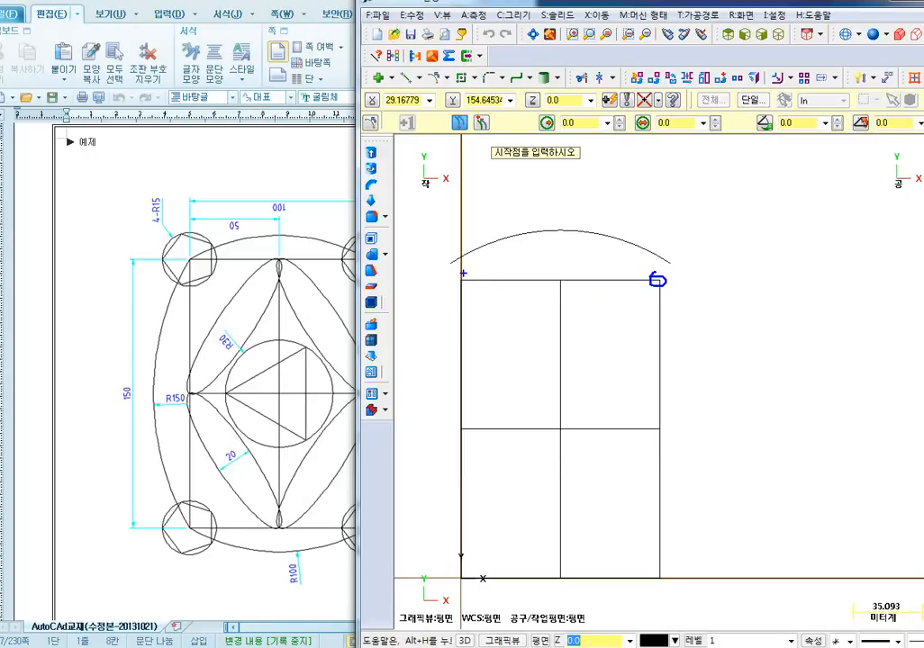
{"action": "left_click_drag", "start_coordinate": [464, 273], "coordinate": [461, 274]}
{"action": "left_click_drag", "start_coordinate": [655, 276], "coordinate": [660, 274]}
{"action": "left_click_drag", "start_coordinate": [450, 272], "coordinate": [469, 282]}
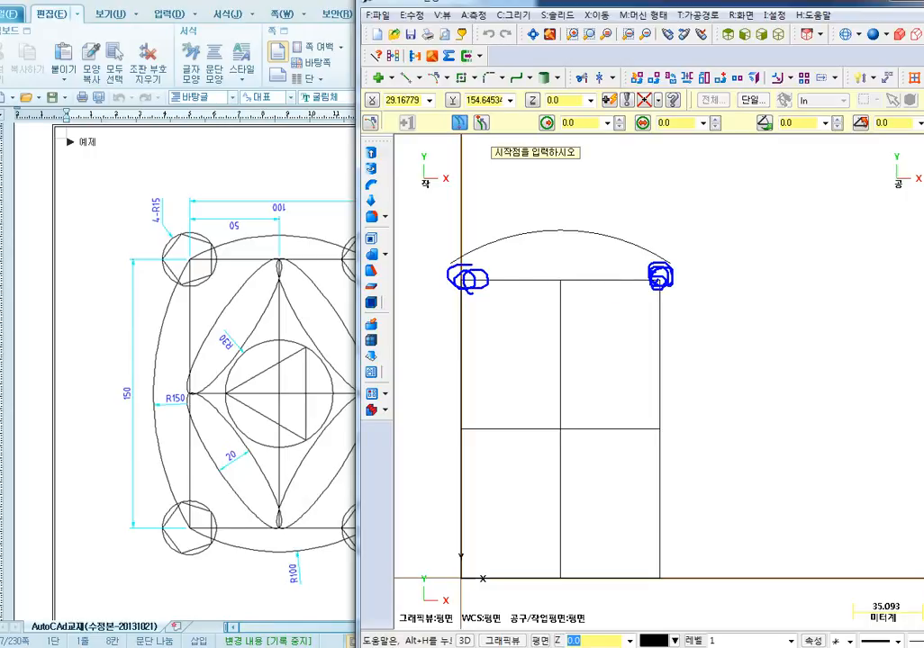
{"action": "left_click_drag", "start_coordinate": [450, 116], "coordinate": [462, 131]}
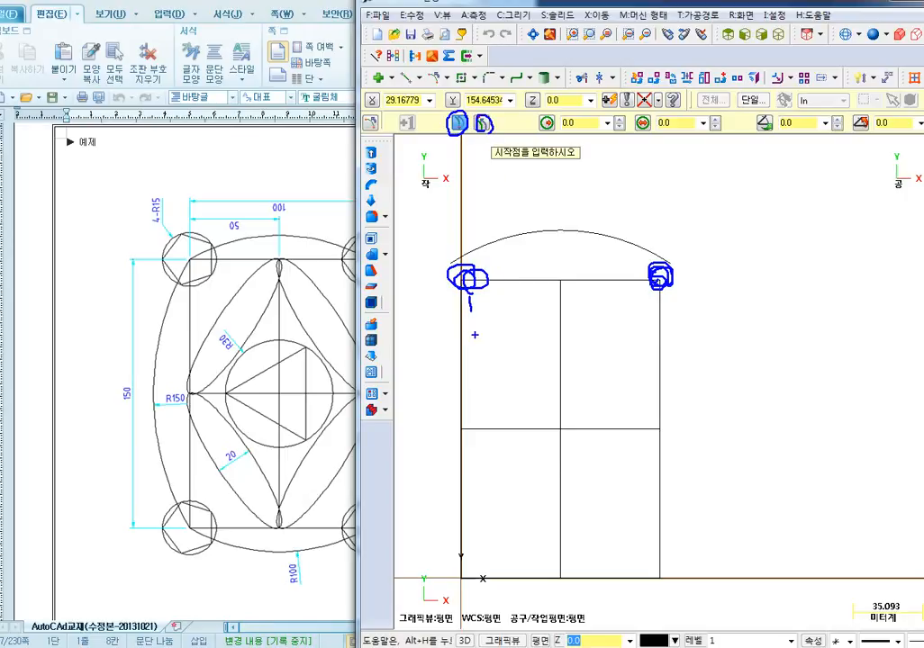
{"action": "left_click_drag", "start_coordinate": [483, 131], "coordinate": [487, 137]}
{"action": "mouse_move", "coordinate": [483, 172]}
{"action": "left_mouse_down"}
{"action": "mouse_move", "coordinate": [496, 185]}
{"action": "mouse_move", "coordinate": [509, 149]}
{"action": "left_mouse_up"}
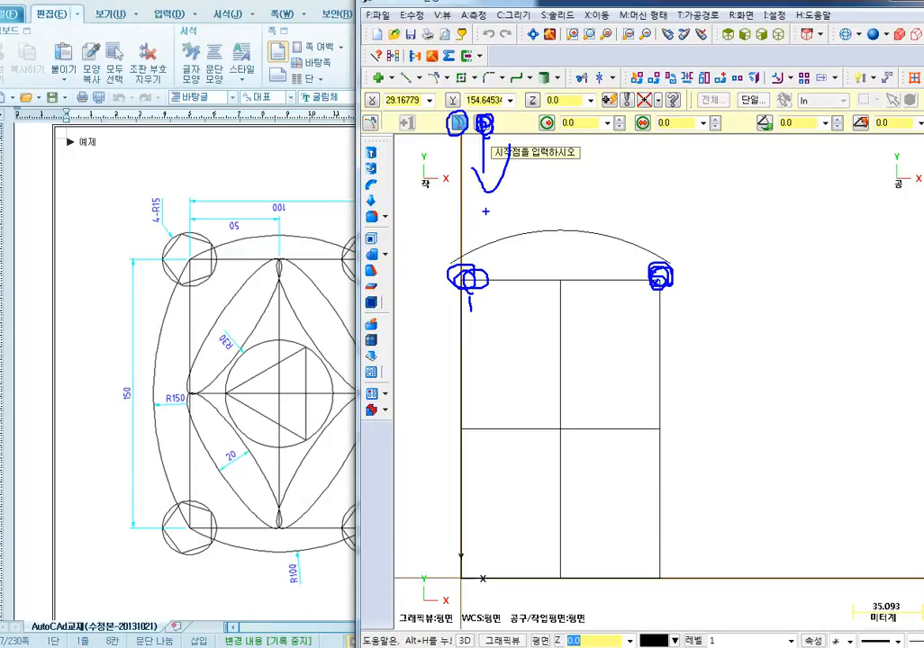
{"action": "key", "text": "Escape"}
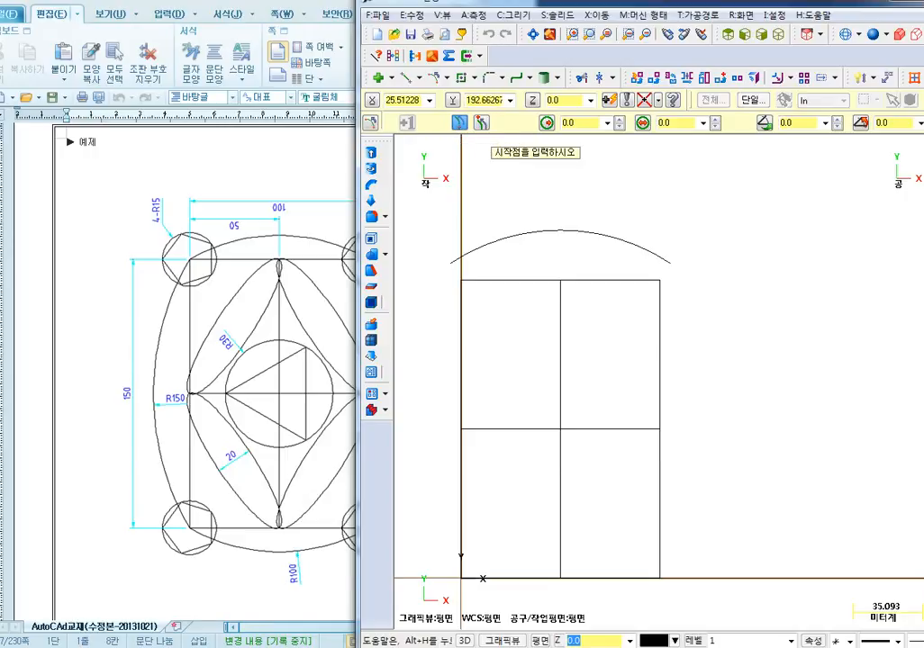
Try a polar arc starting at the rectangle's upper-right corner with radius 100.
{"action": "left_click", "coordinate": [661, 280]}
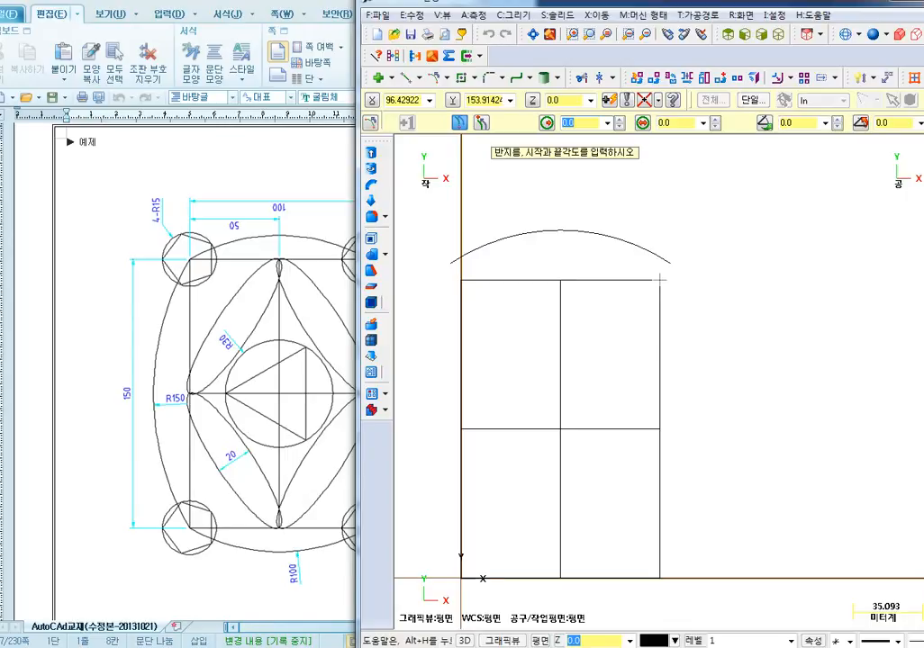
{"action": "type", "text": "100"}
{"action": "key", "text": "Return"}
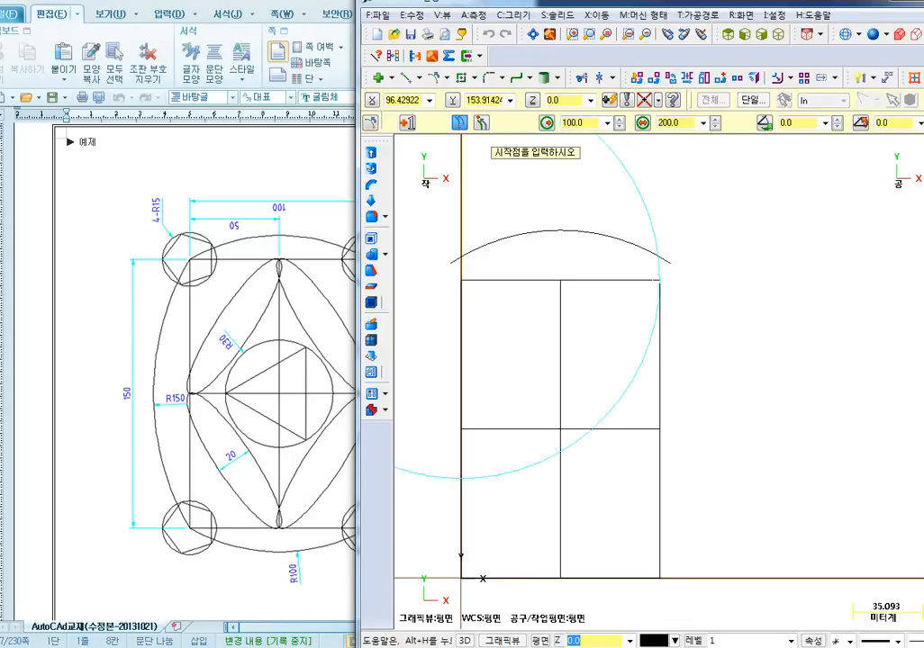
{"action": "scroll", "coordinate": [552, 302], "scroll_direction": "down", "scroll_amount": 1}
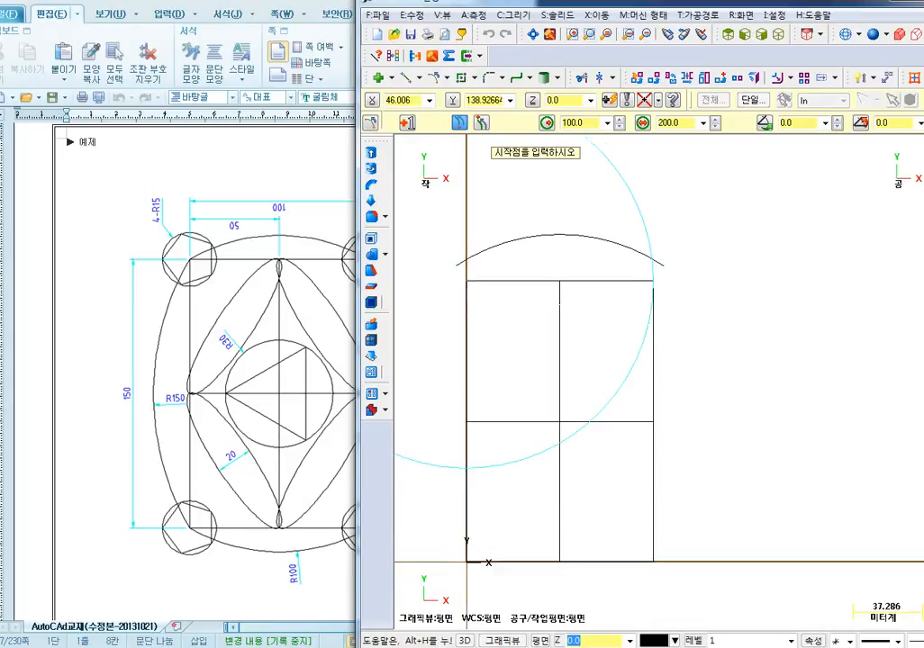
{"action": "scroll", "coordinate": [552, 303], "scroll_direction": "down", "scroll_amount": 1}
{"action": "middle_click_drag", "start_coordinate": [552, 303], "coordinate": [615, 333]}
{"action": "middle_click_drag", "start_coordinate": [706, 250], "coordinate": [663, 280]}
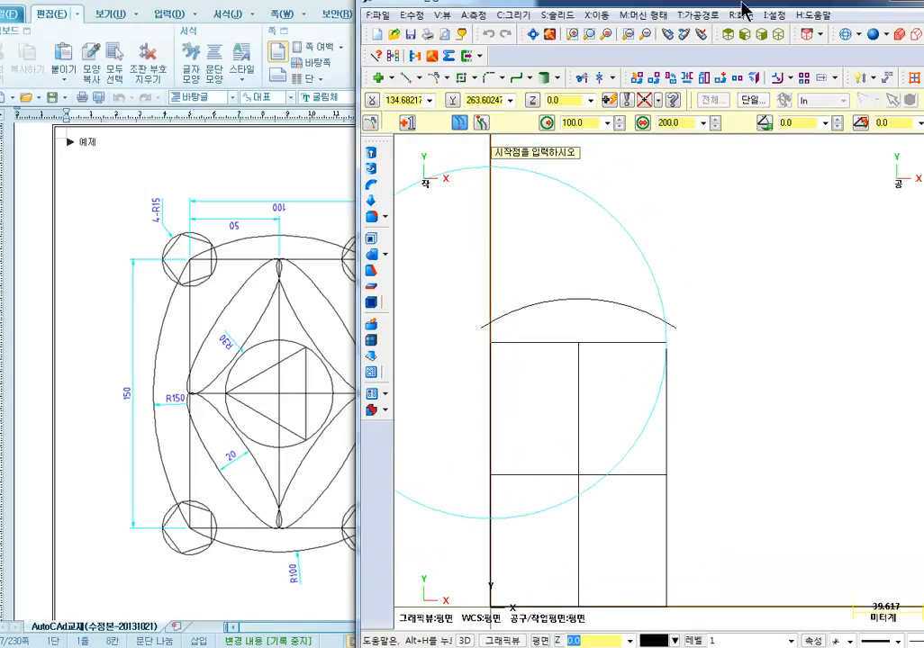
Maximise the Mastercam window, finish the arc command, and undo the circle drawn from the upper-right corner.
{"action": "left_click_drag", "start_coordinate": [743, 8], "coordinate": [618, 14]}
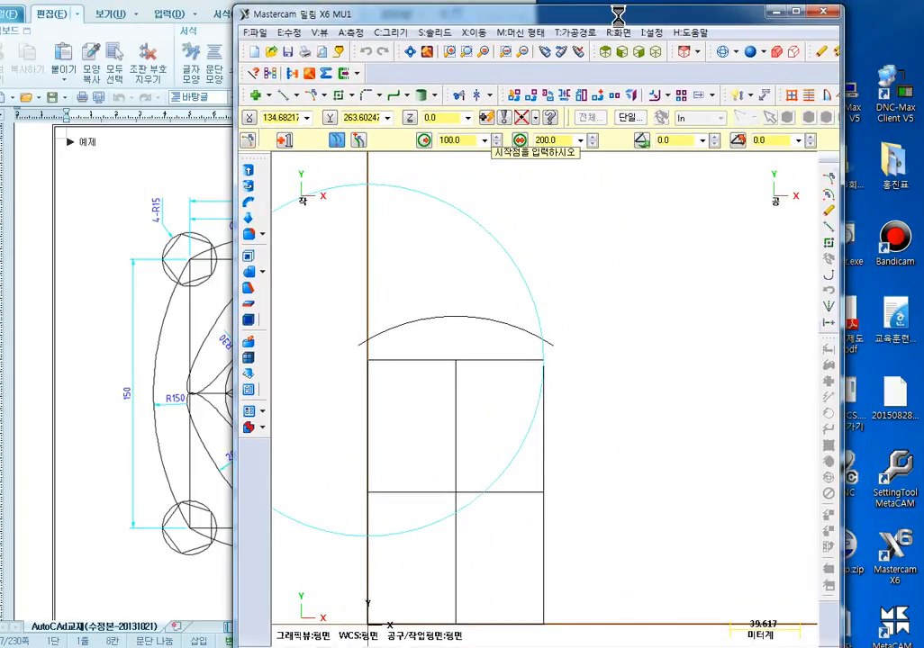
{"action": "left_click", "coordinate": [796, 11]}
{"action": "key", "text": "Escape"}
{"action": "key", "text": "ctrl+z"}
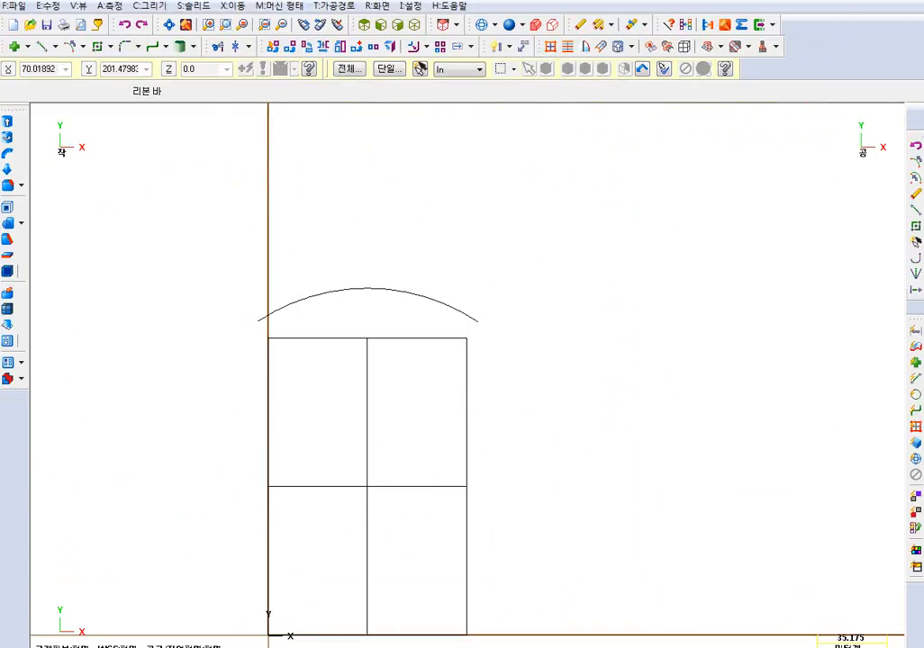
{"action": "left_click", "coordinate": [81, 46]}
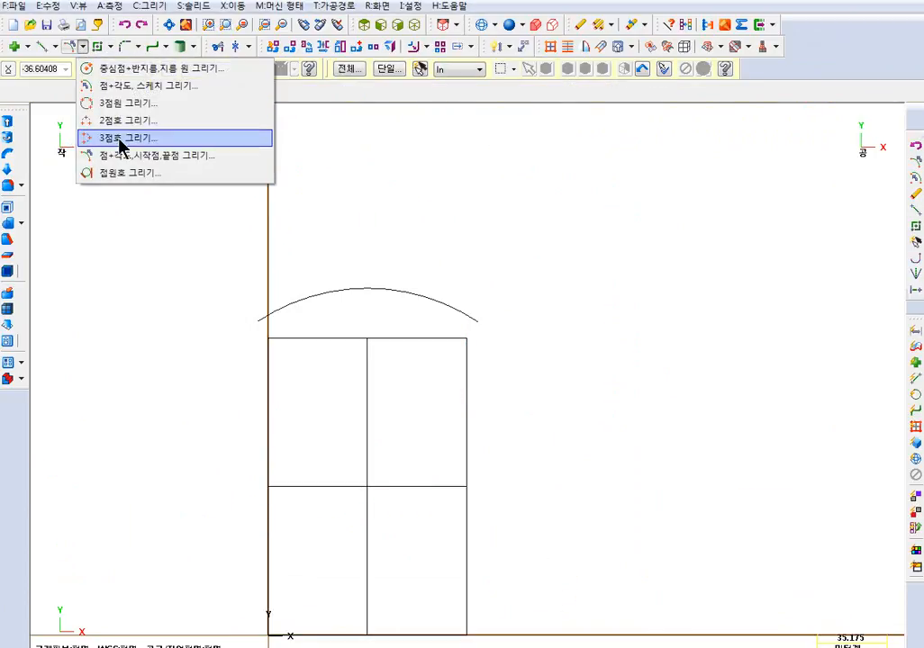
{"action": "left_click", "coordinate": [128, 155]}
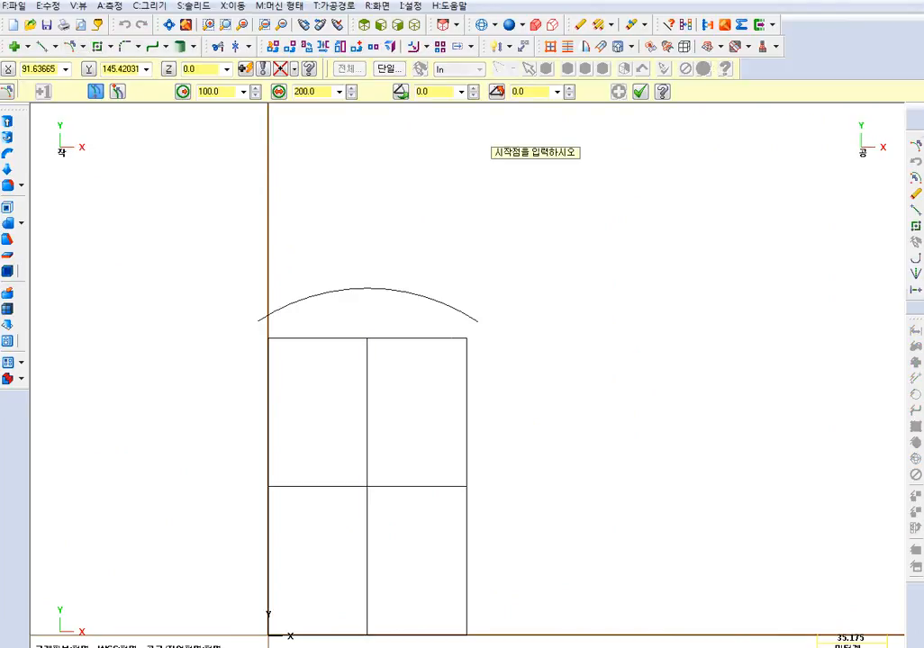
{"action": "left_click", "coordinate": [465, 339]}
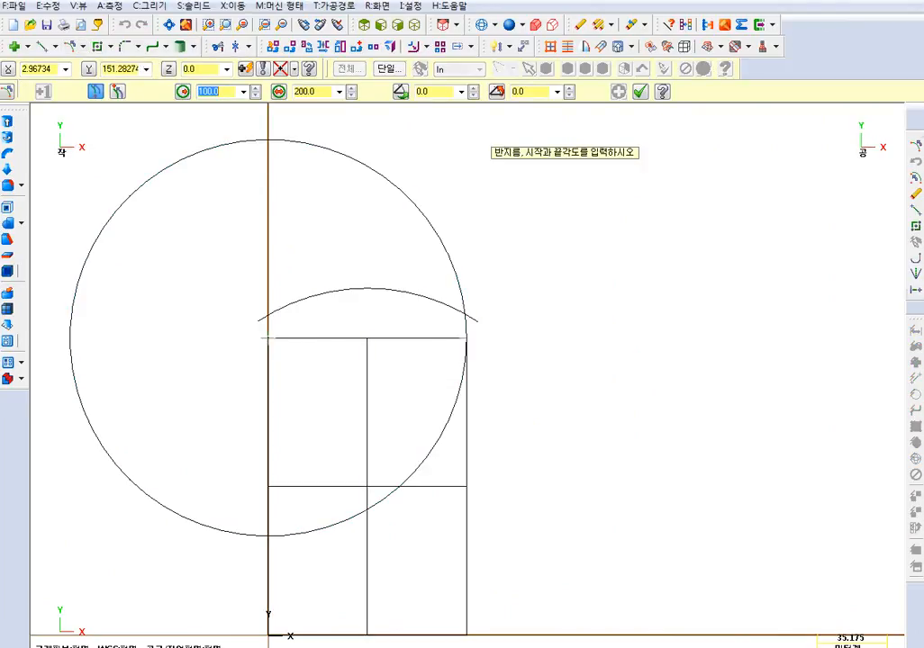
{"action": "key", "text": "Escape"}
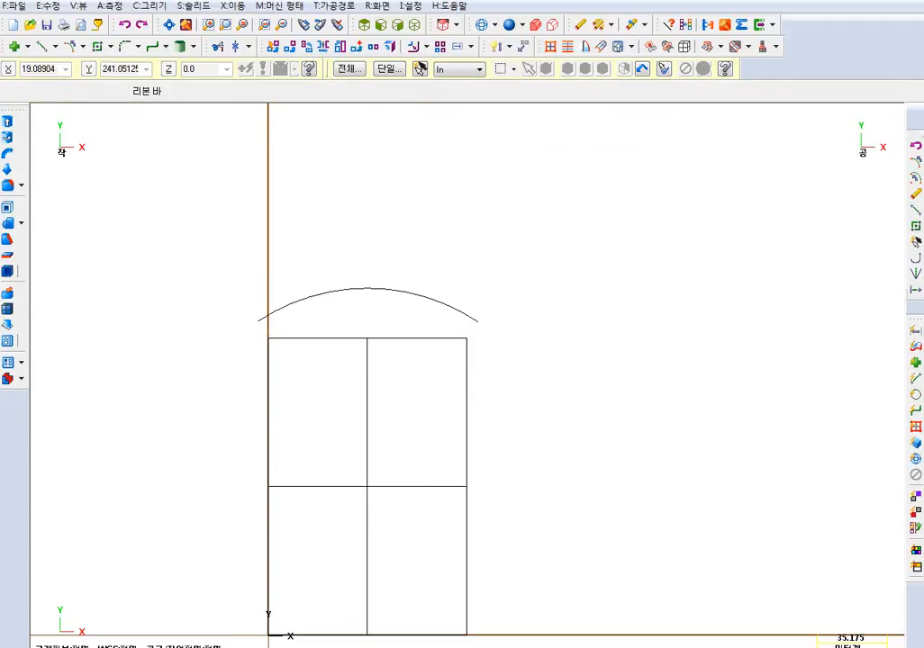
Draw a polar arc starting at the rectangle's upper-right corner with radius 100, start angle 0 and end angle 180.
{"action": "left_click", "coordinate": [82, 46]}
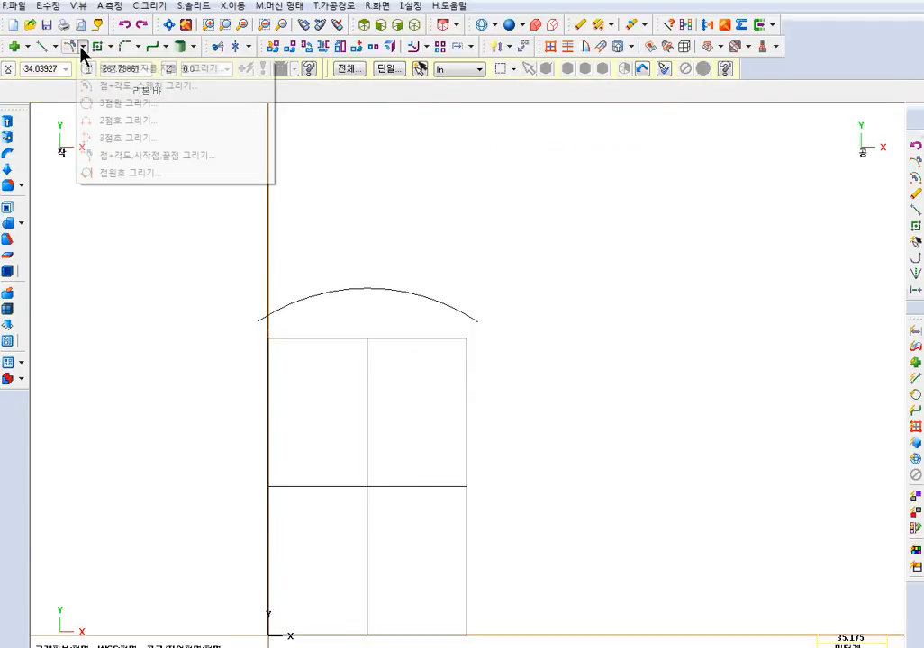
{"action": "left_click", "coordinate": [147, 158]}
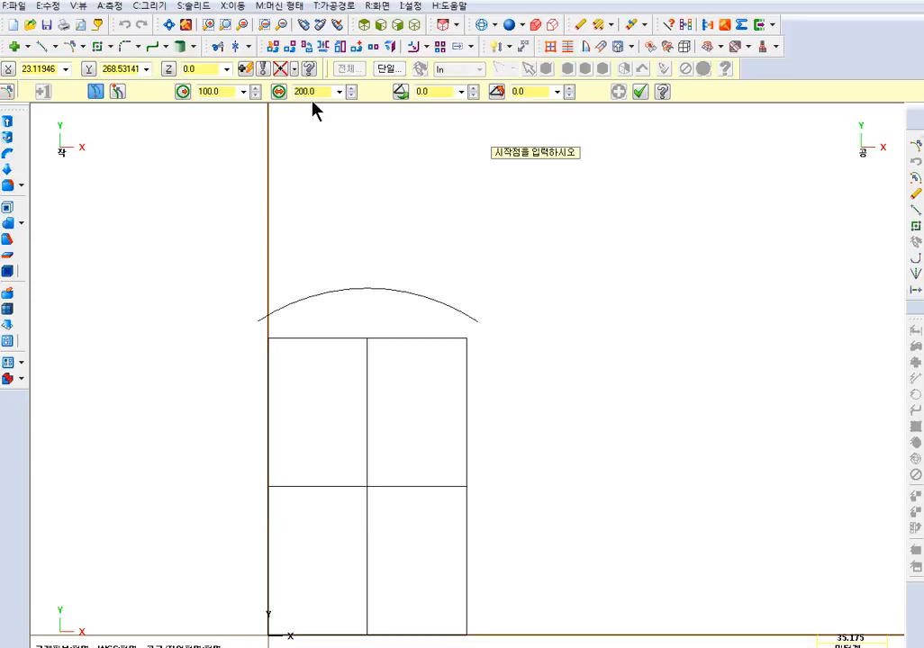
{"action": "left_click", "coordinate": [467, 338]}
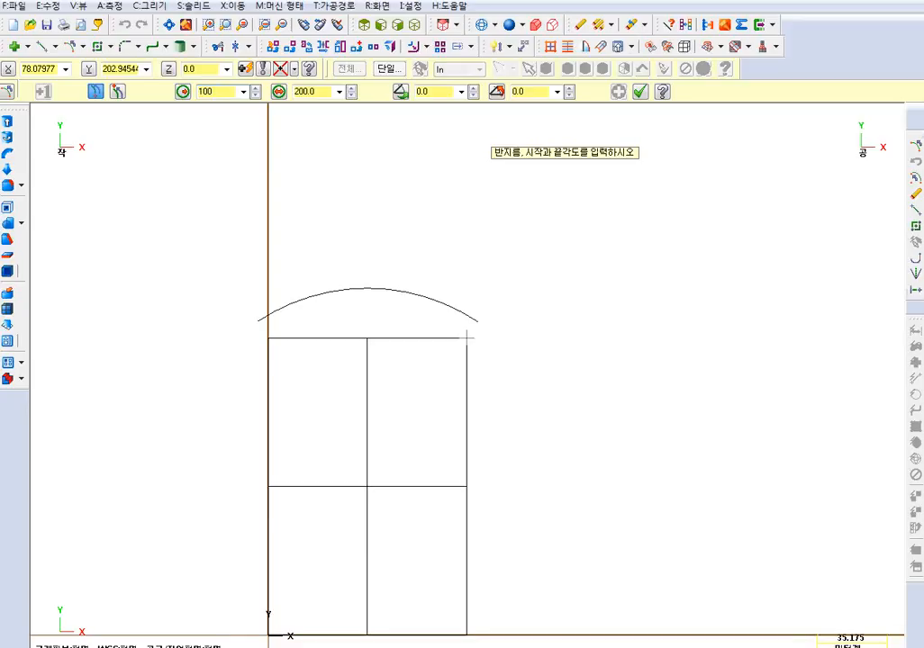
{"action": "key", "text": "Tab"}
{"action": "key", "text": "Tab"}
{"action": "key", "text": "Tab"}
{"action": "type", "text": "180"}
{"action": "key", "text": "Return"}
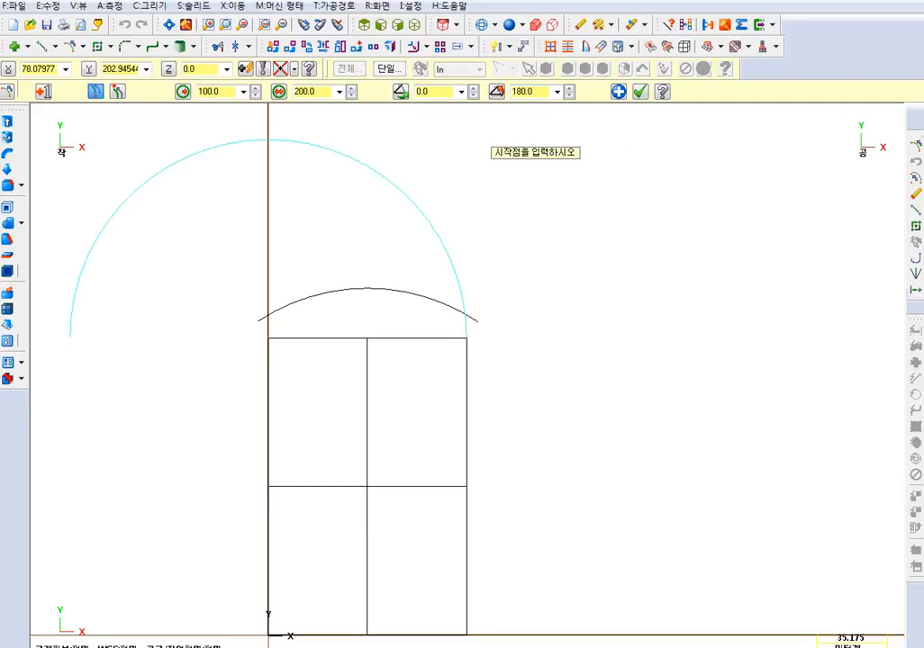
Finish the arc command and undo the half-circle arc.
{"action": "middle_click_drag", "start_coordinate": [399, 254], "coordinate": [476, 295]}
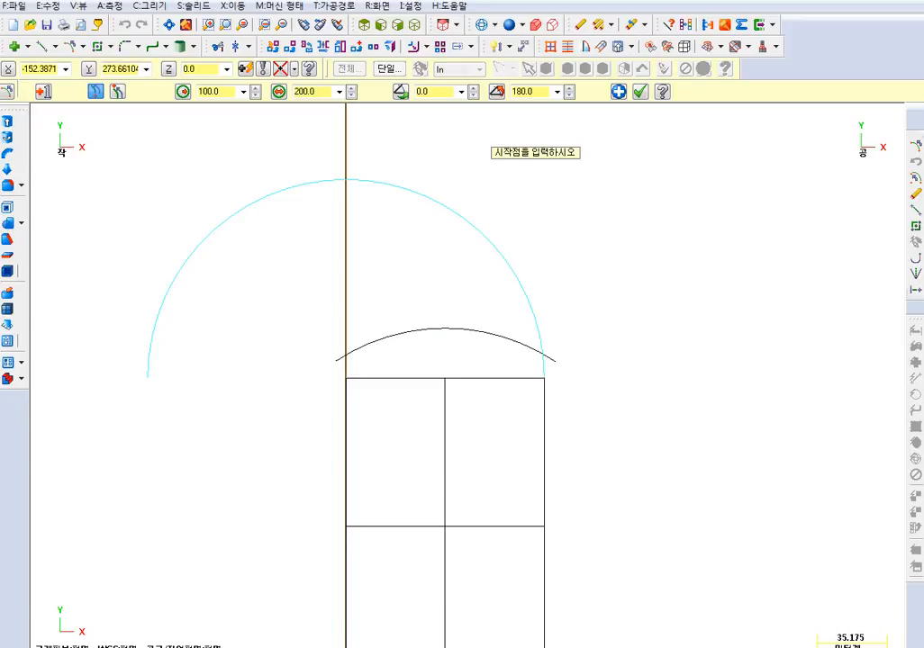
{"action": "middle_click_drag", "start_coordinate": [457, 449], "coordinate": [398, 401]}
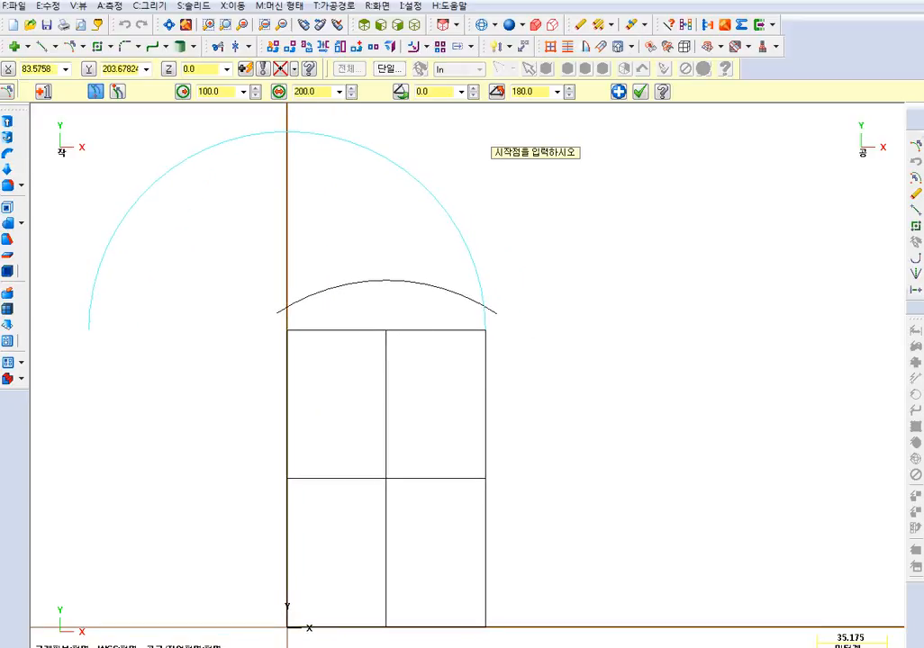
{"action": "key", "text": "Escape"}
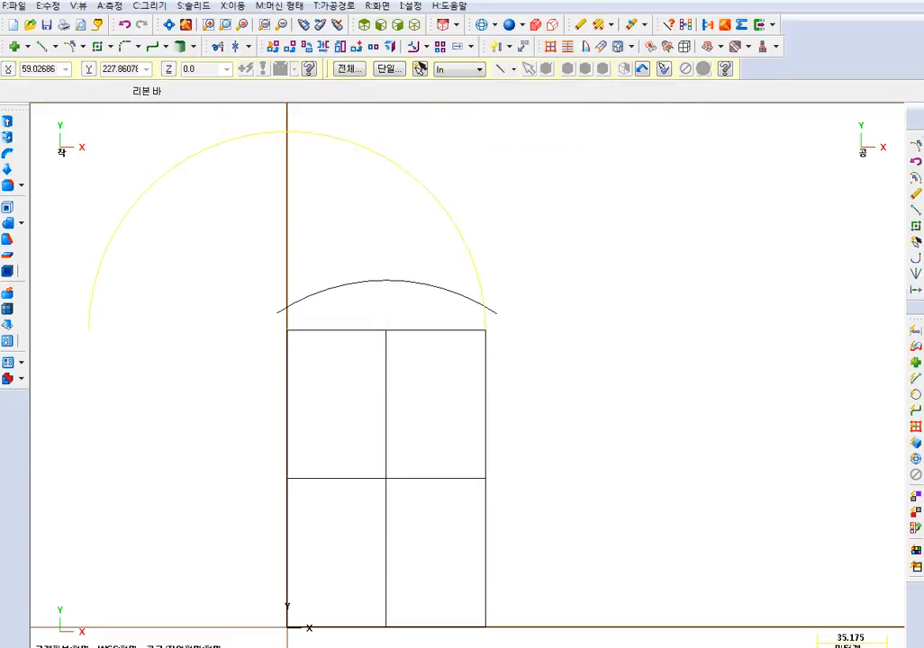
{"action": "middle_click_drag", "start_coordinate": [437, 235], "coordinate": [441, 250]}
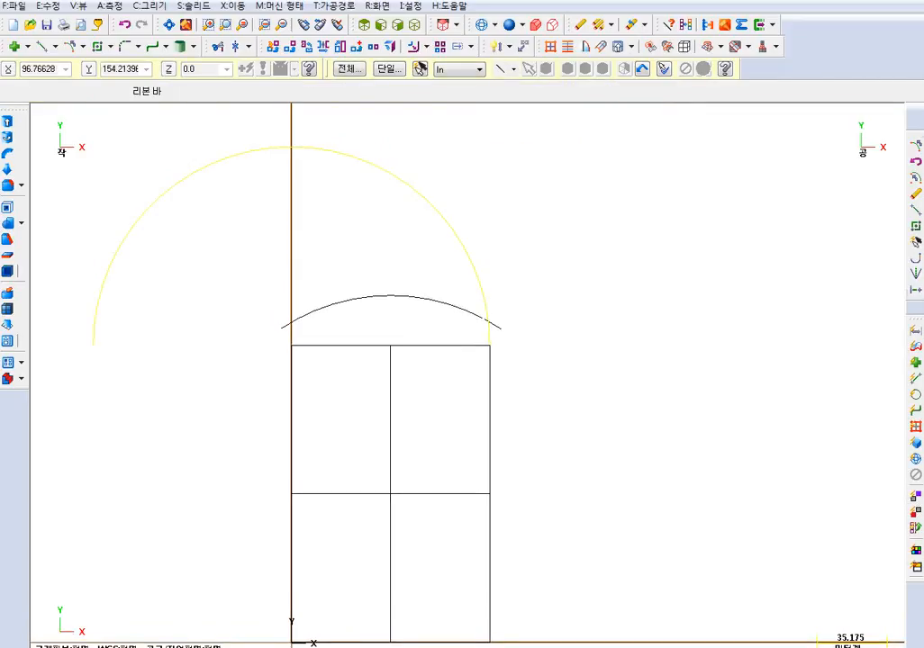
{"action": "key", "text": "ctrl+z"}
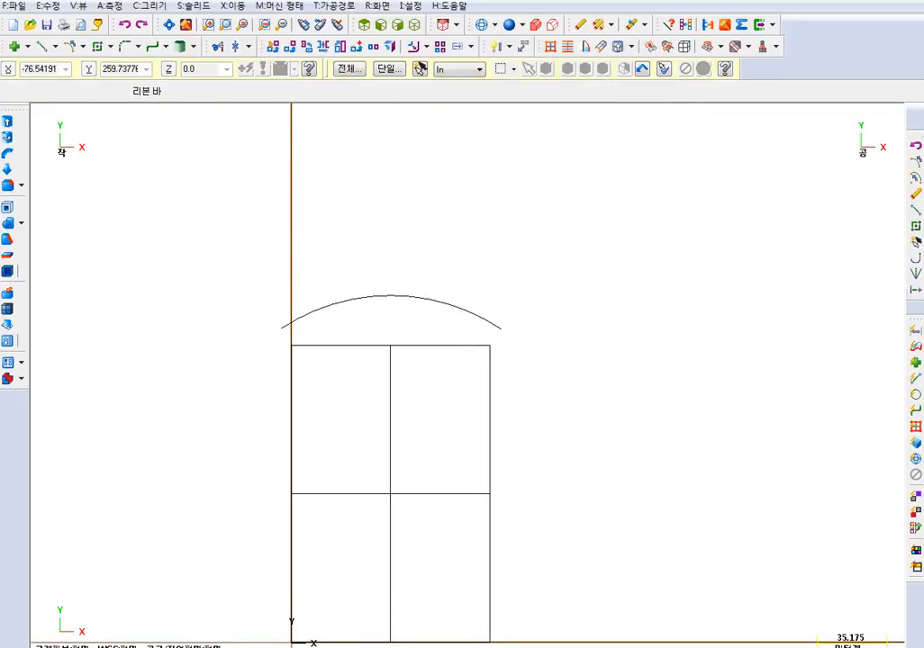
Try the start-point polar arc again from the rectangle's upper-right corner with radius 100, start angle 0 and end angle 180.
{"action": "left_click", "coordinate": [81, 46]}
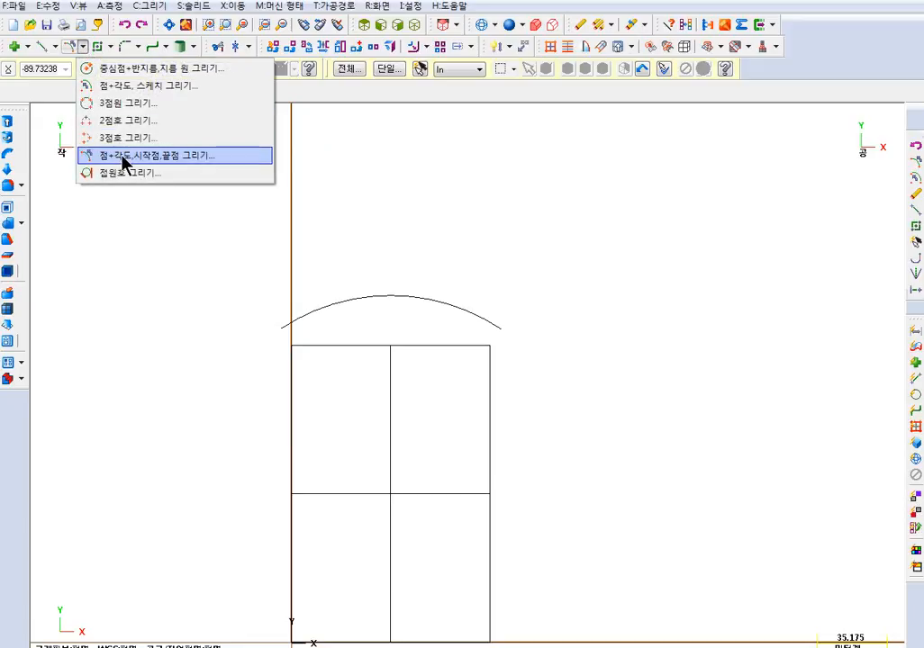
{"action": "left_click", "coordinate": [123, 156]}
{"action": "left_click", "coordinate": [490, 345]}
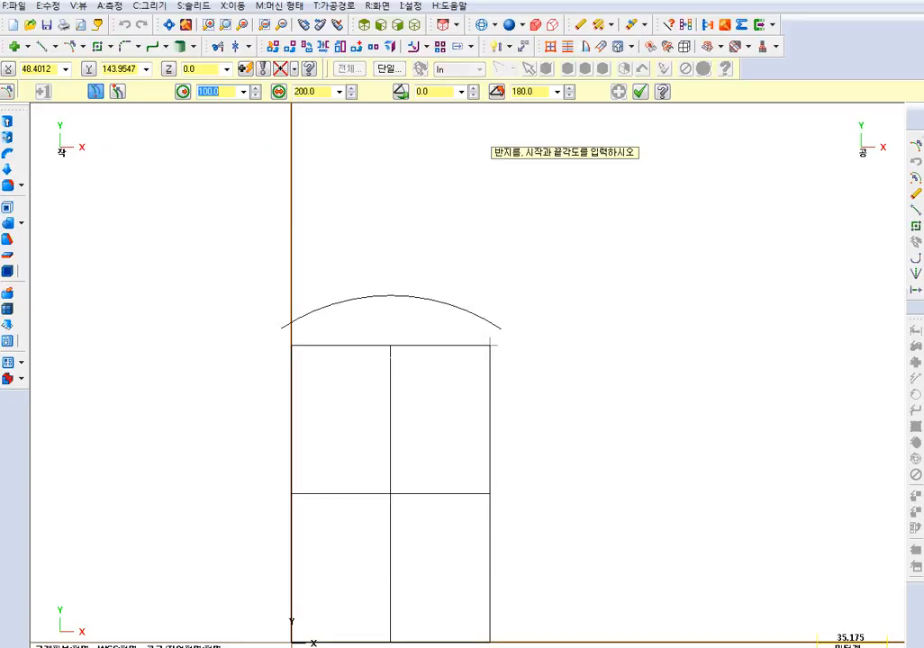
{"action": "key", "text": "Tab"}
{"action": "key", "text": "Tab"}
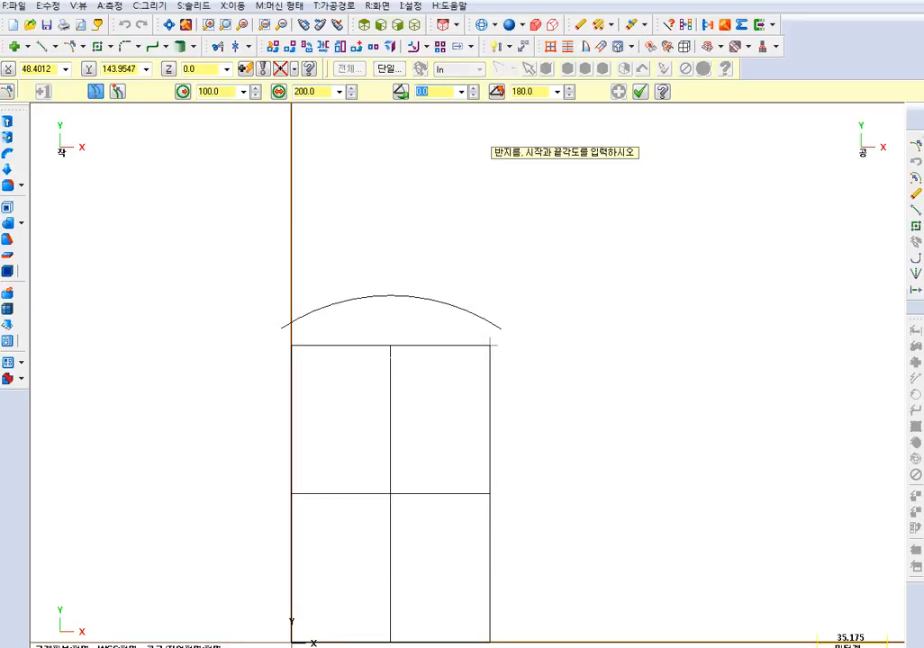
{"action": "key", "text": "Tab"}
{"action": "key", "text": "Return"}
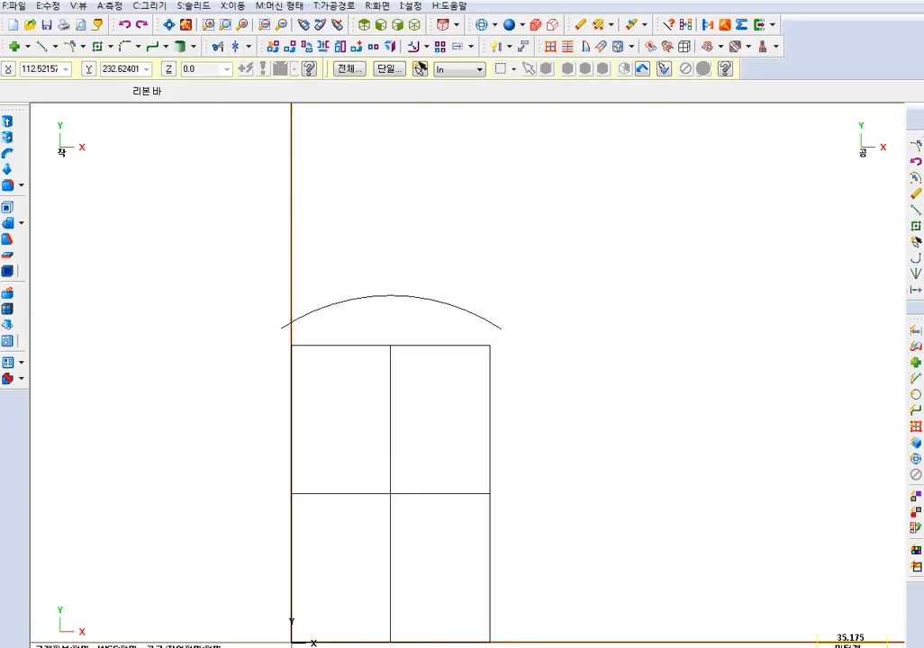
{"action": "left_click", "coordinate": [82, 46]}
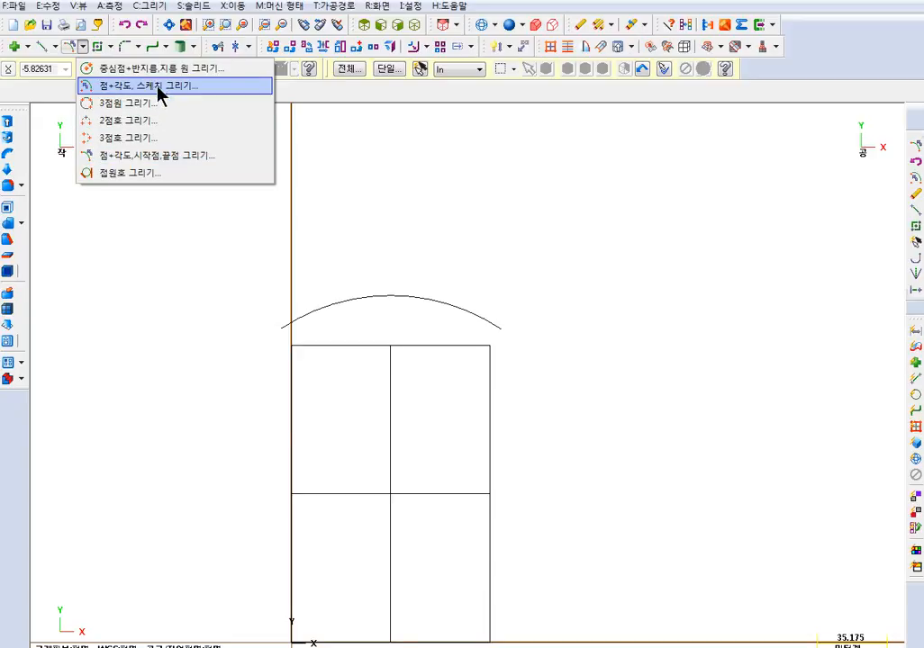
{"action": "left_click", "coordinate": [159, 87]}
{"action": "middle_click_drag", "start_coordinate": [392, 432], "coordinate": [346, 333]}
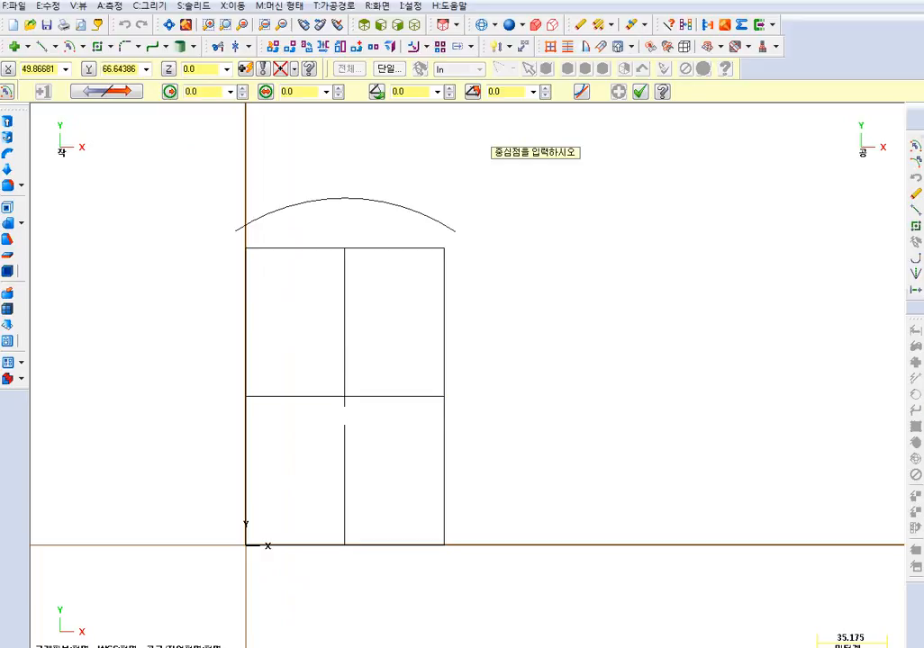
{"action": "key", "text": "Escape"}
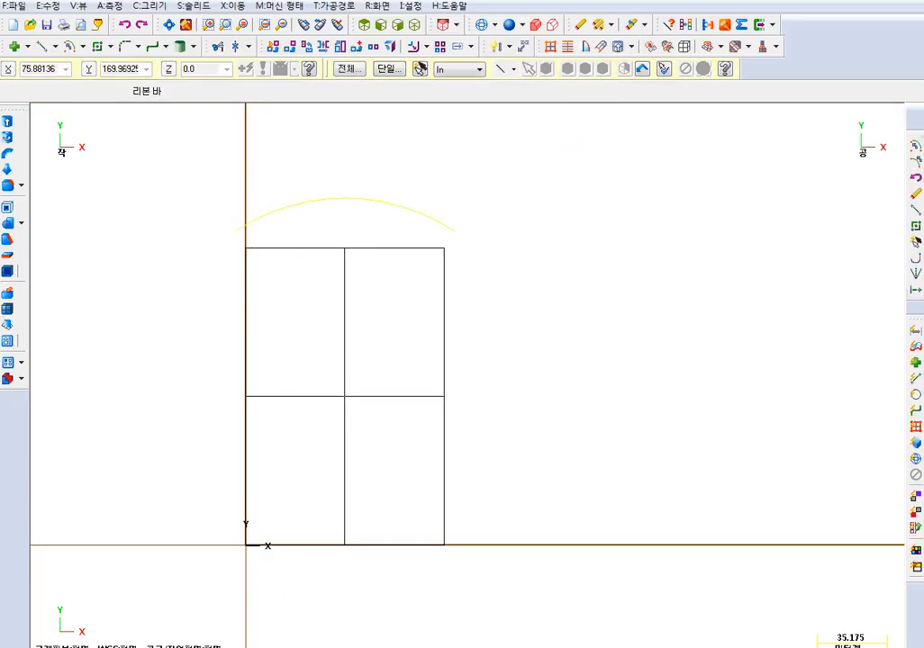
Delete the arc drawn above the rectangle.
{"action": "key", "text": "Delete"}
{"action": "middle_click_drag", "start_coordinate": [377, 221], "coordinate": [427, 249]}
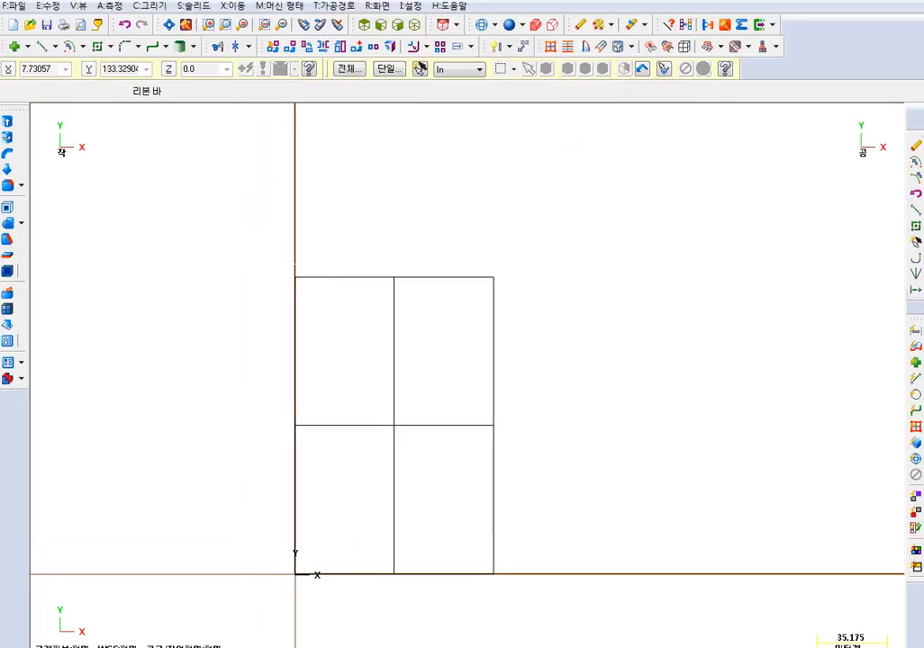
Place the drawing window beside the textbook example so the outer arcs can be compared with it.
{"action": "left_click_drag", "start_coordinate": [373, 6], "coordinate": [632, 11]}
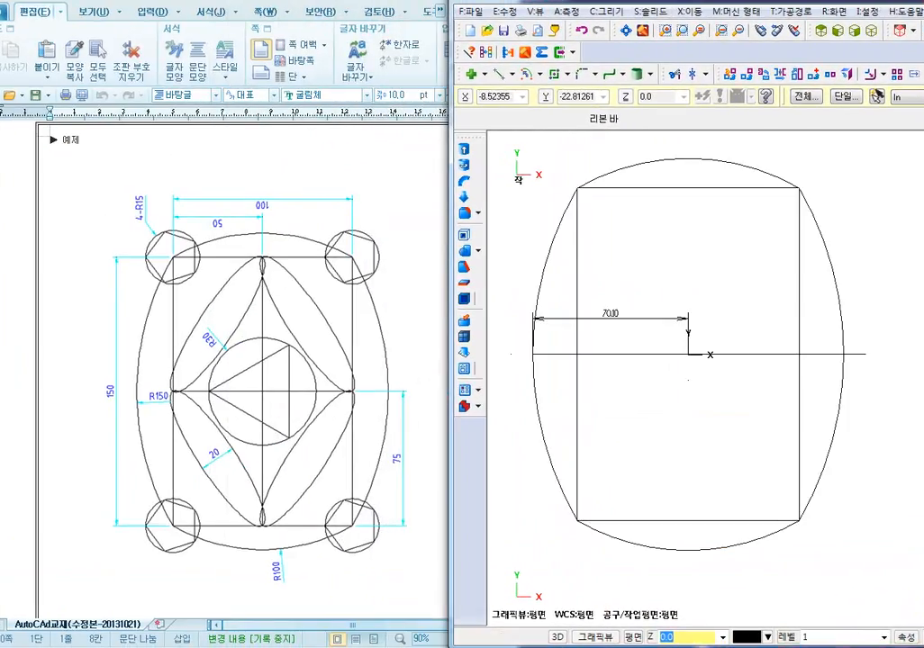
{"action": "scroll", "coordinate": [622, 324], "scroll_direction": "up", "scroll_amount": 3}
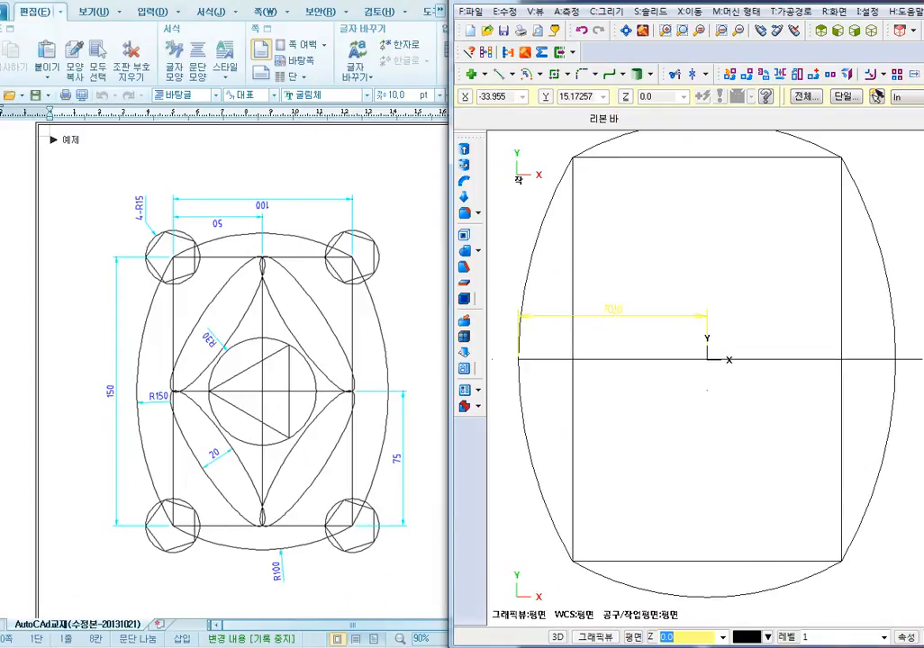
{"action": "middle_click_drag", "start_coordinate": [640, 330], "coordinate": [663, 354]}
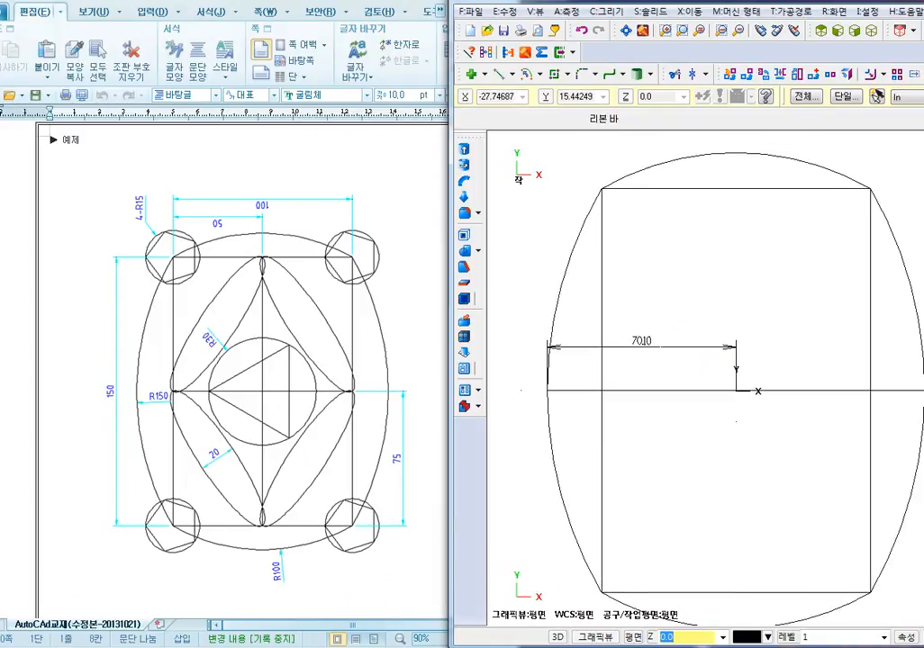
{"action": "left_click", "coordinate": [675, 74]}
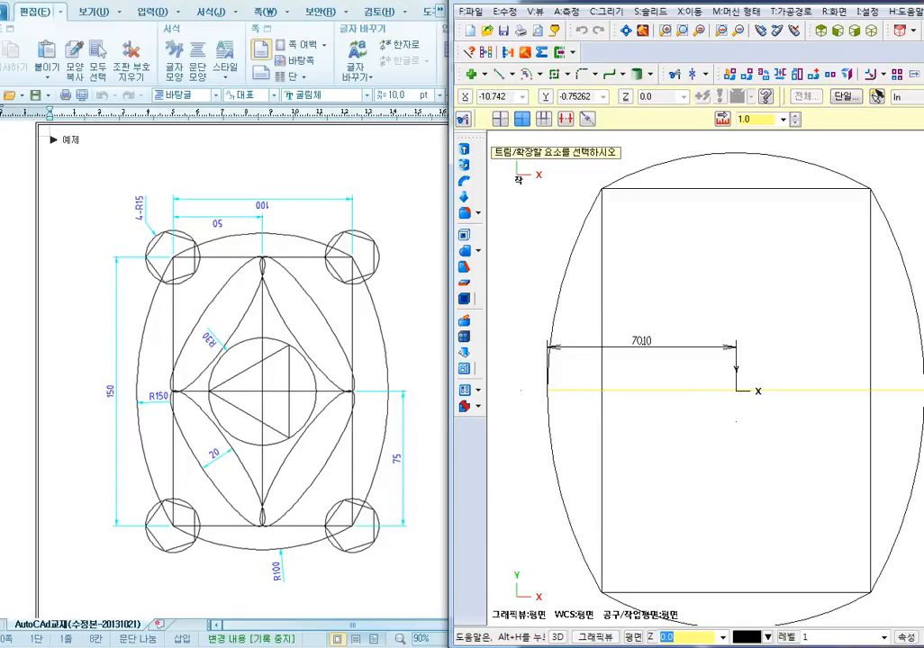
{"action": "left_click", "coordinate": [708, 392]}
{"action": "left_click", "coordinate": [703, 389]}
{"action": "key", "text": "Escape"}
{"action": "key", "text": "Escape"}
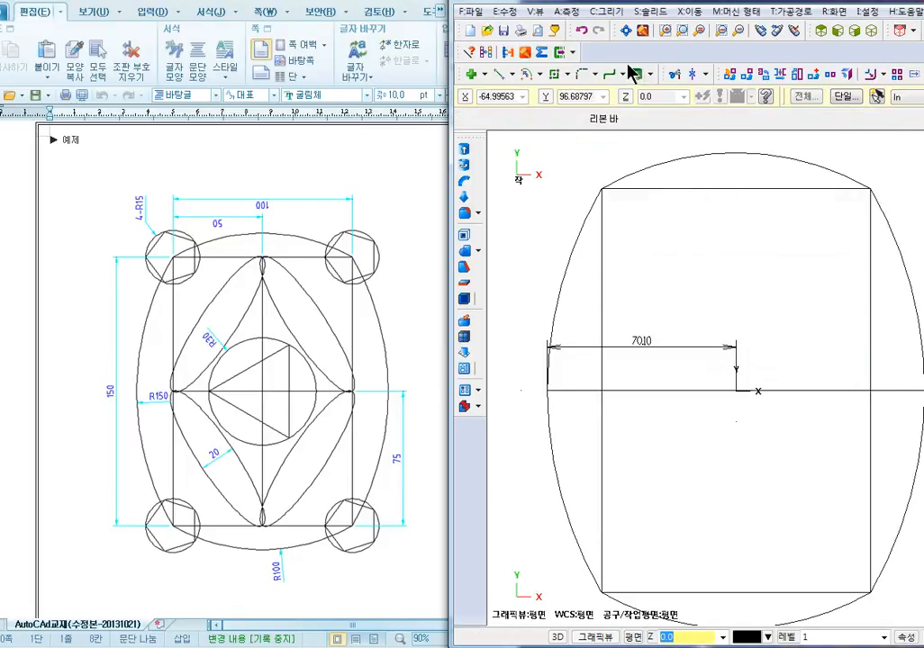
Remove the portion of the horizontal centre line inside the rectangle with the divide mode of Trim.
{"action": "left_click", "coordinate": [672, 74]}
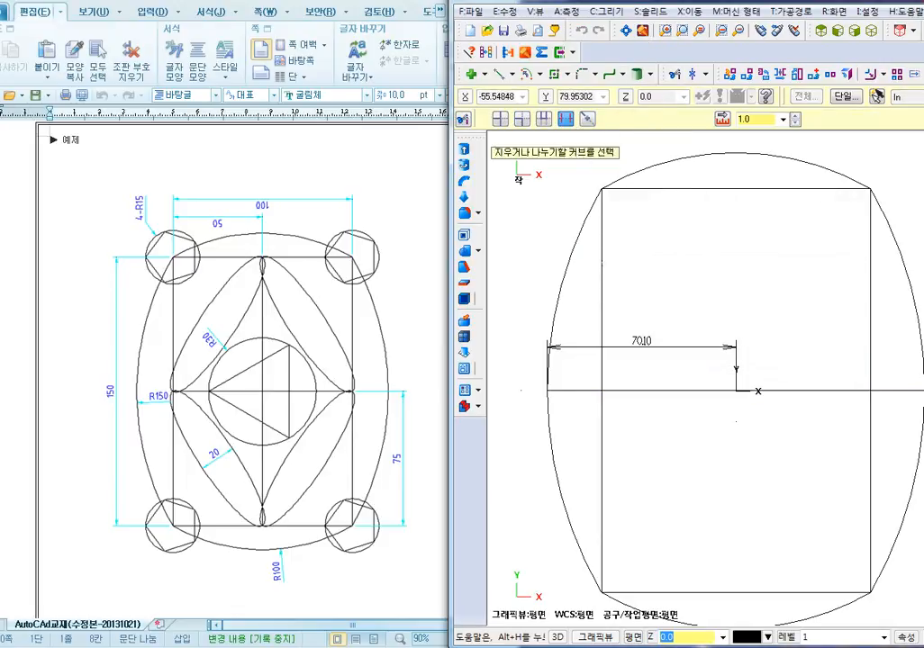
{"action": "left_click", "coordinate": [703, 391]}
{"action": "key", "text": "Escape"}
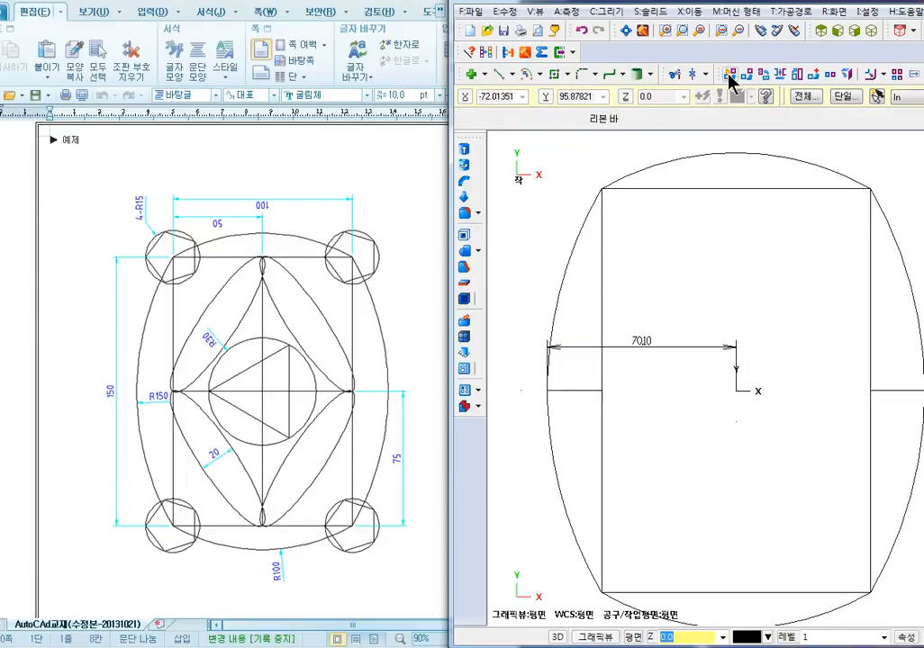
Accept the AutoCursor settings and add a Smart dimension below the horizontal segment between the left outer arc and the rectangle's left edge.
{"action": "left_click_drag", "start_coordinate": [841, 1], "coordinate": [756, 1]}
{"action": "left_click", "coordinate": [894, 74]}
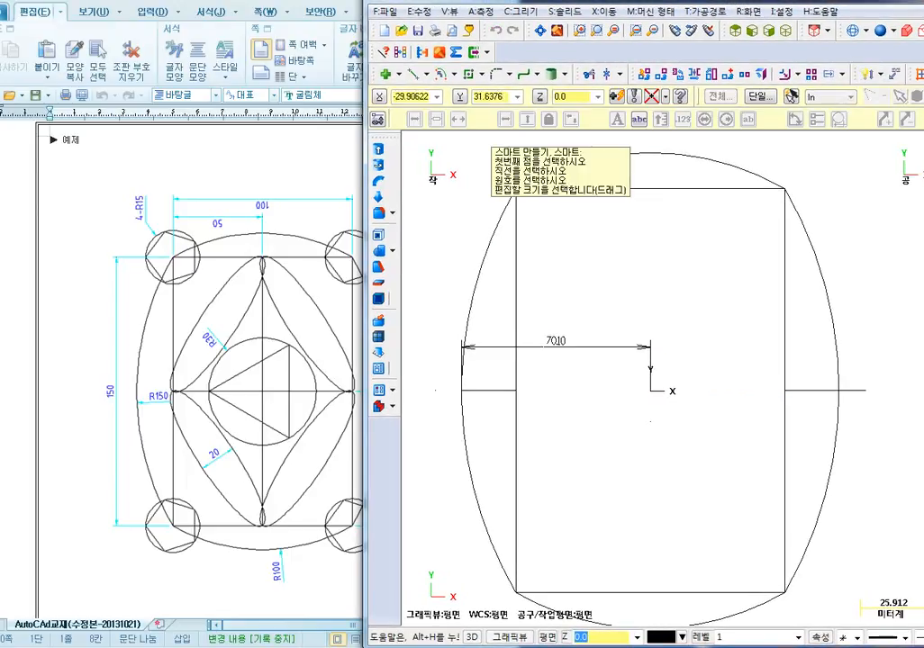
{"action": "right_click", "coordinate": [574, 423]}
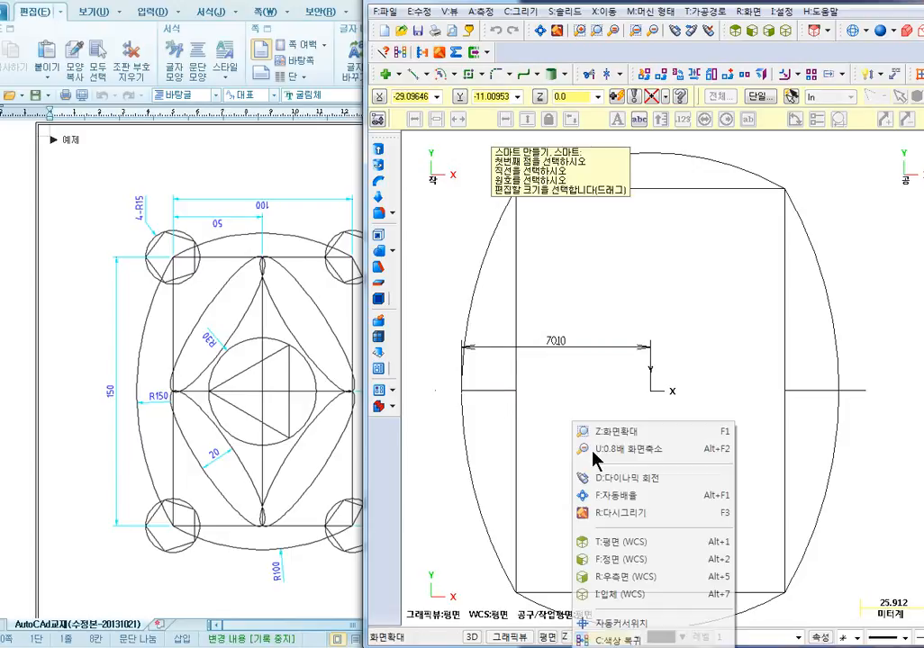
{"action": "left_click", "coordinate": [619, 621]}
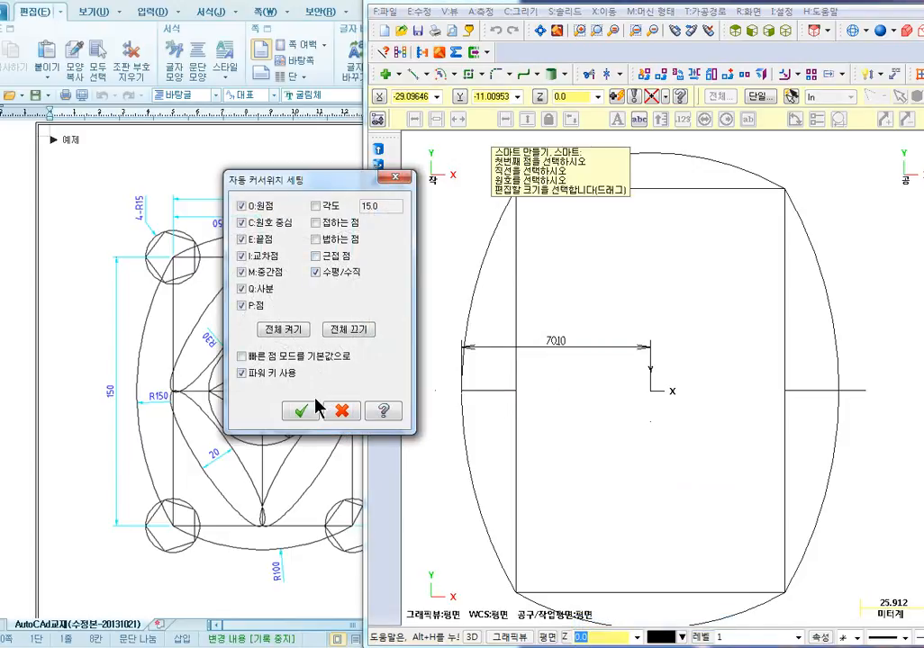
{"action": "left_click", "coordinate": [304, 411]}
{"action": "left_click", "coordinate": [491, 390]}
{"action": "left_click", "coordinate": [490, 432]}
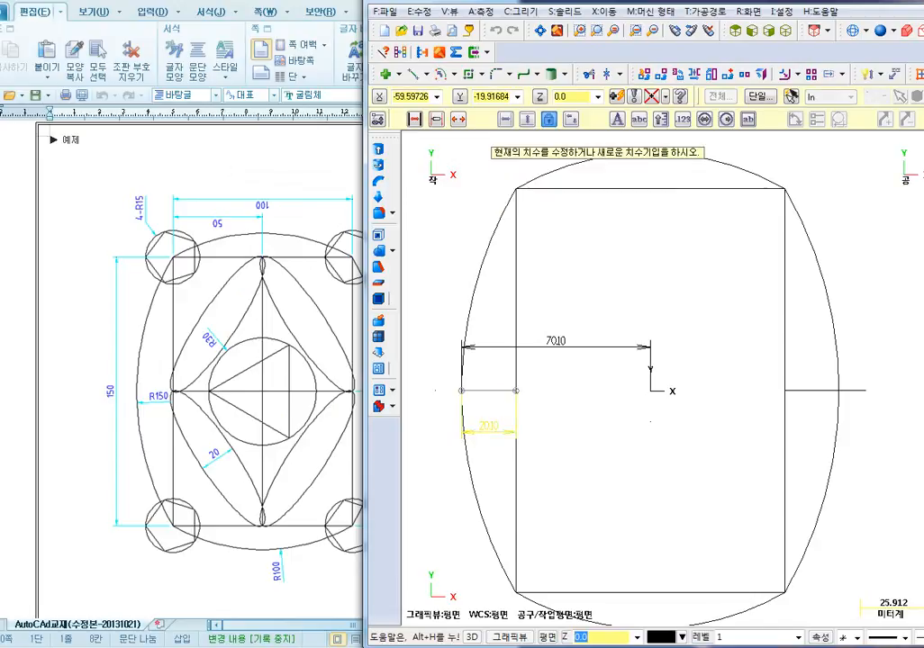
{"action": "scroll", "coordinate": [490, 434], "scroll_direction": "up", "scroll_amount": 2}
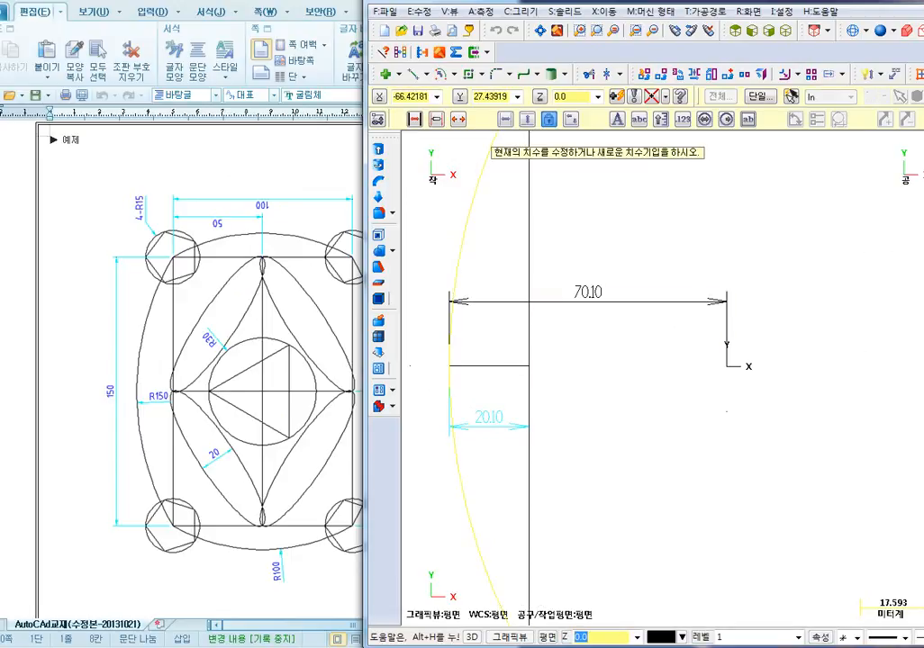
{"action": "scroll", "coordinate": [487, 300], "scroll_direction": "down", "scroll_amount": 3}
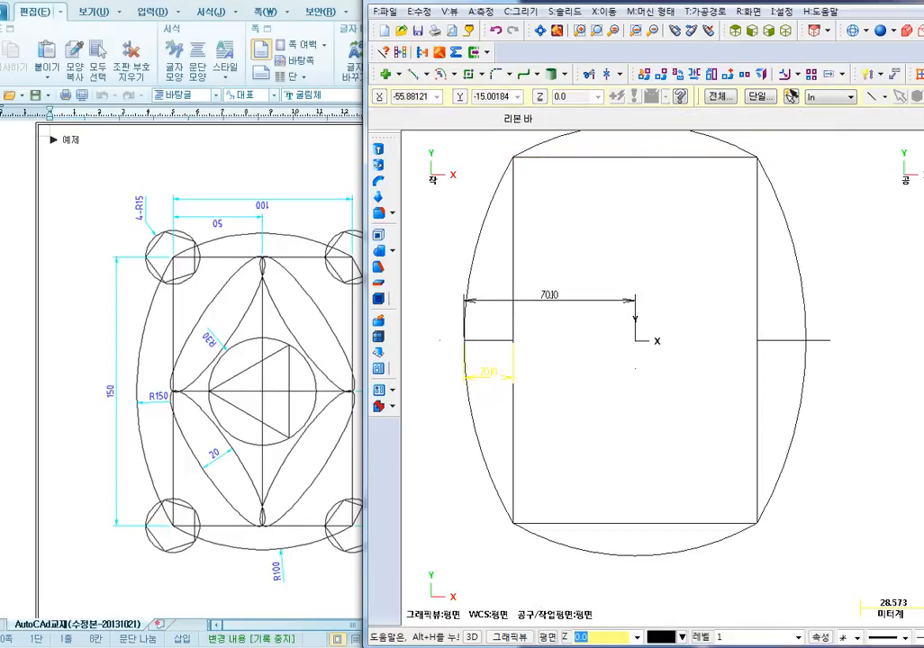
Delete both horizontal dimensions, the two short horizontal helper lines and the arc bulging from the rectangle's left edge.
{"action": "key", "text": "Delete"}
{"action": "left_click", "coordinate": [577, 302]}
{"action": "key", "text": "Delete"}
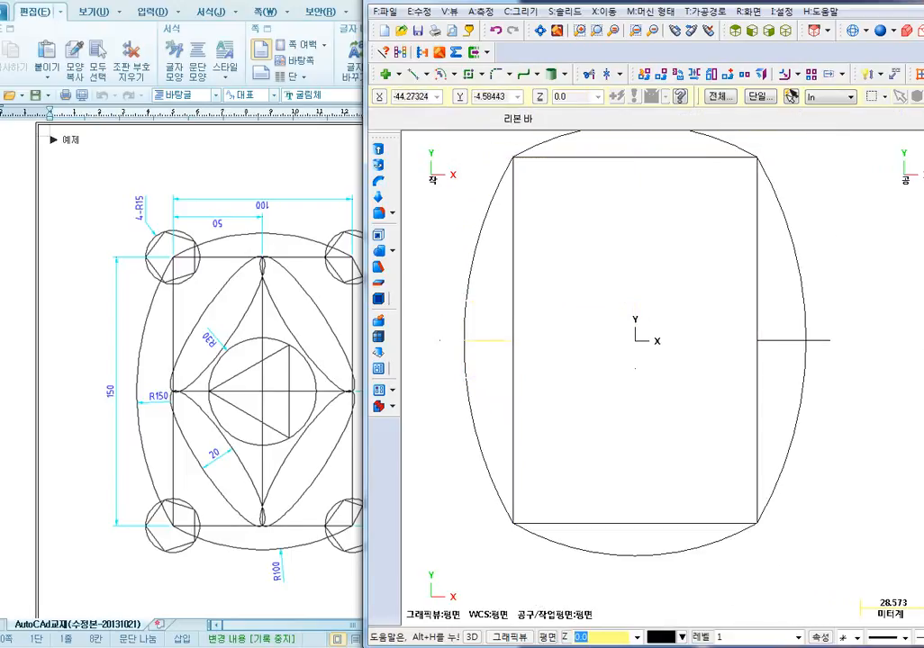
{"action": "left_click", "coordinate": [463, 328]}
{"action": "key", "text": "Delete"}
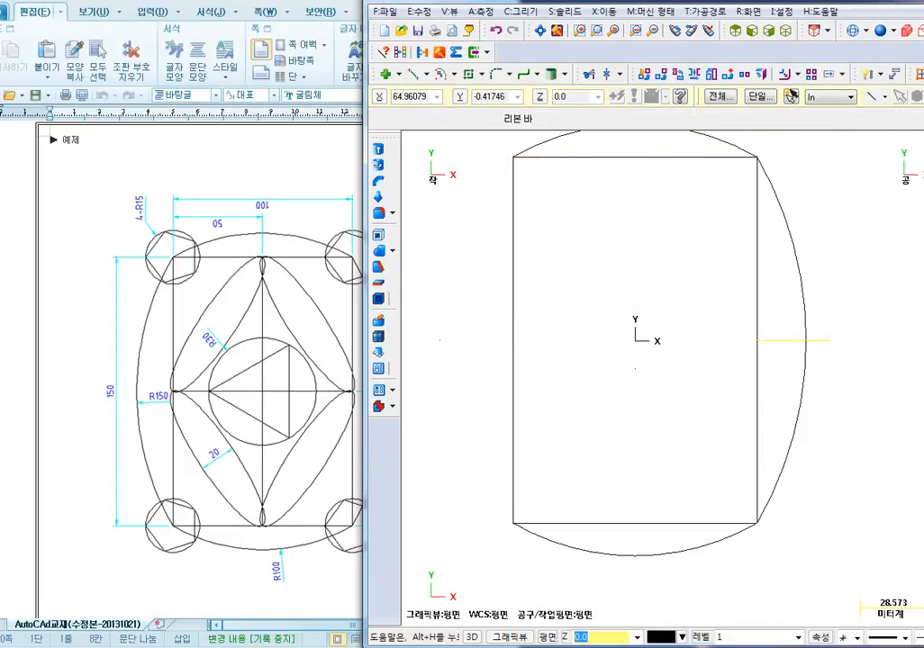
{"action": "left_click", "coordinate": [773, 340]}
{"action": "key", "text": "Delete"}
Offset a copy of the rectangle's left edge outward by 20.1.
{"action": "left_click", "coordinate": [602, 11]}
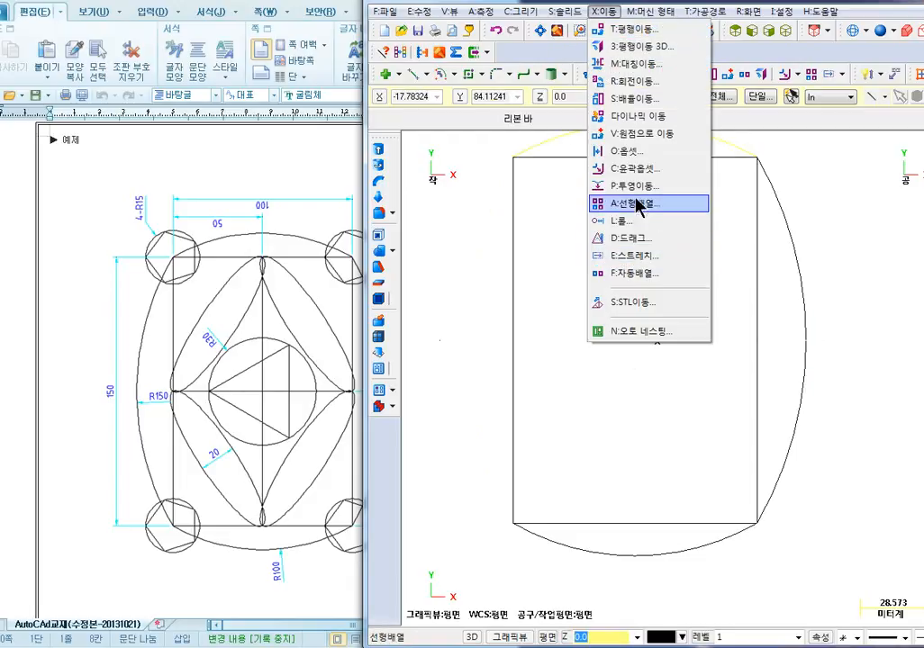
{"action": "left_click", "coordinate": [630, 151]}
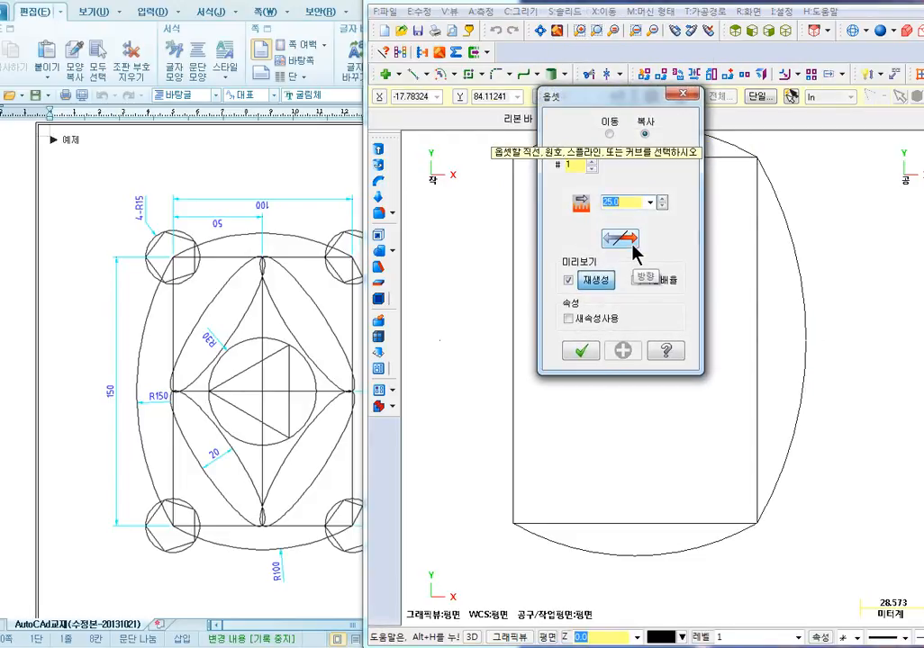
{"action": "type", "text": ".1"}
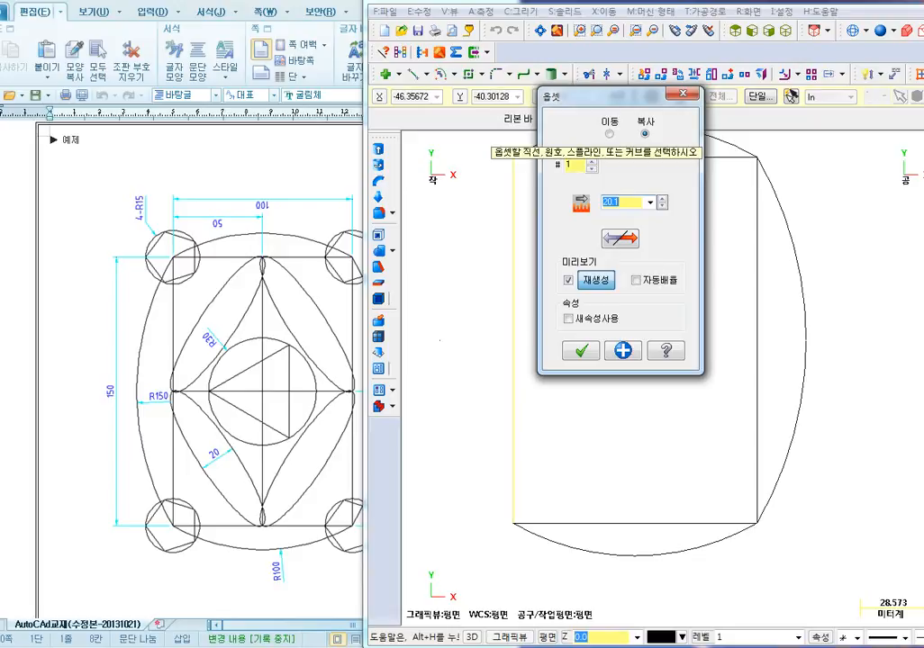
{"action": "left_click", "coordinate": [513, 223]}
{"action": "left_click", "coordinate": [623, 350]}
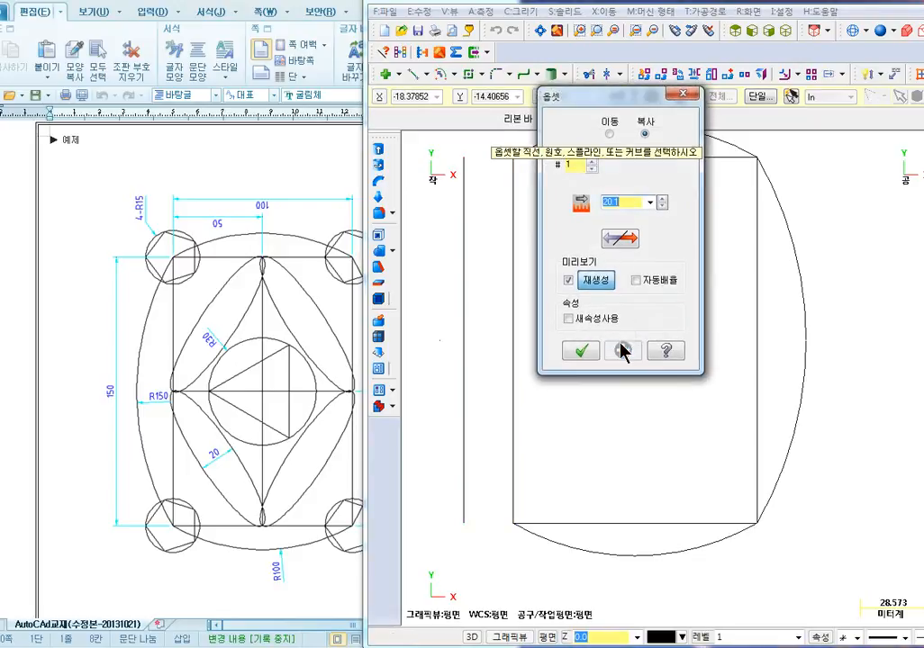
Offset a copy of the new outer vertical line by 150 across the rectangle to its right side.
{"action": "type", "text": "150"}
{"action": "key", "text": "Return"}
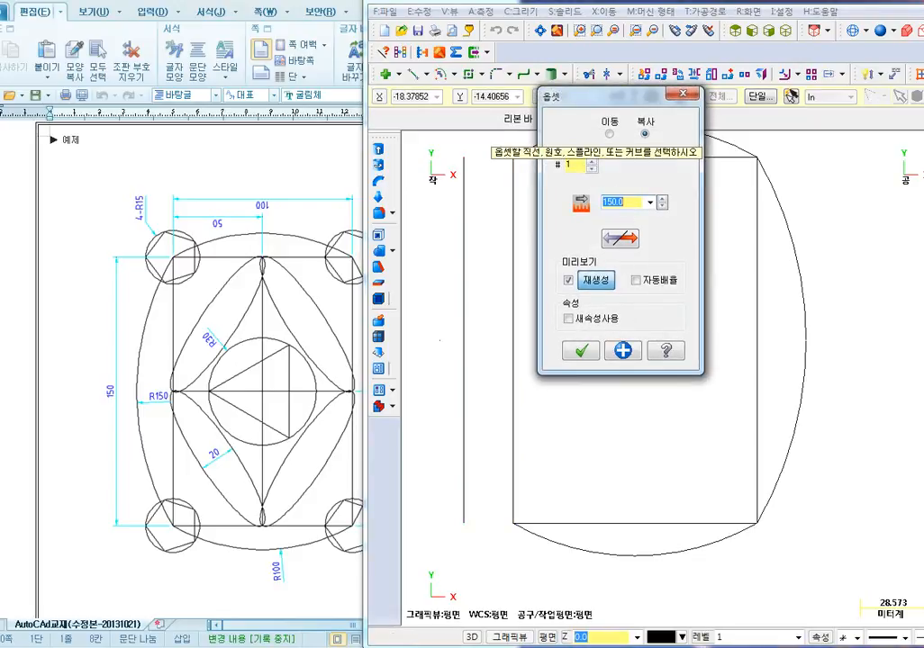
{"action": "left_click", "coordinate": [460, 360]}
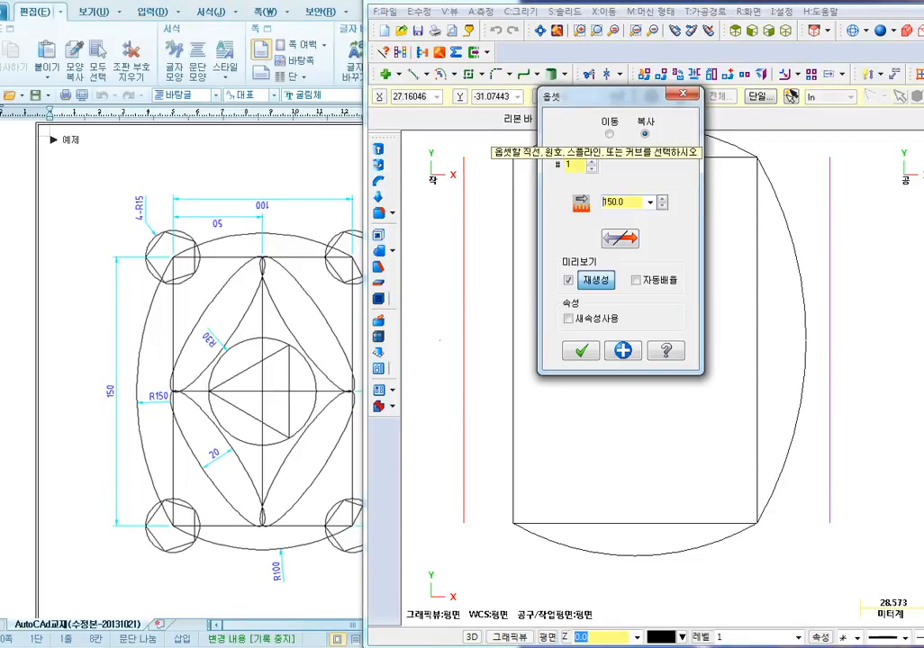
{"action": "left_click", "coordinate": [581, 351]}
Sketch a polar arc centred on the right offset line's midpoint, radius about 150, between the rectangle's left corners, and delete both offset lines.
{"action": "middle_click_drag", "start_coordinate": [622, 442], "coordinate": [681, 399]}
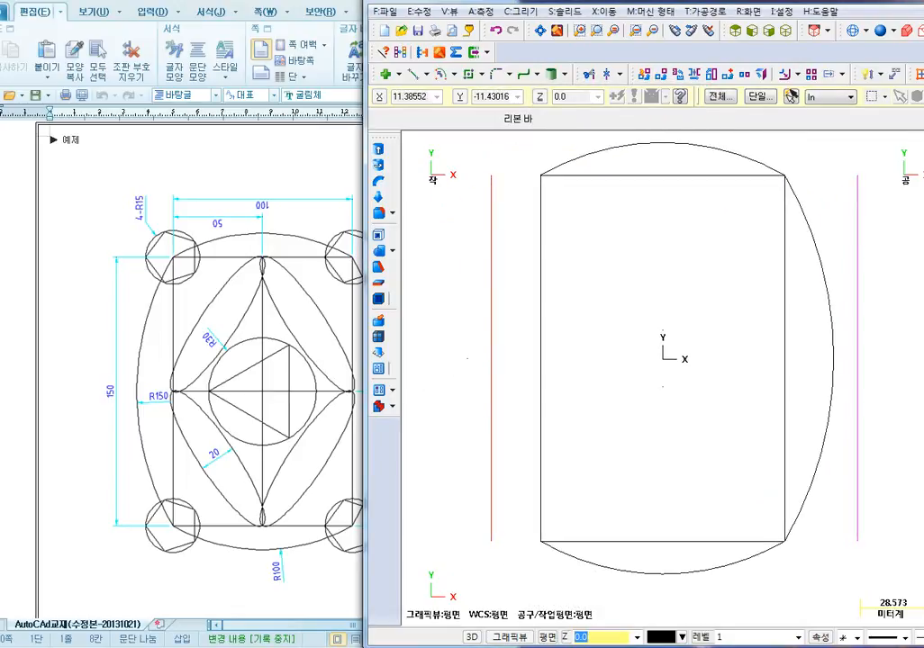
{"action": "left_click", "coordinate": [858, 366]}
{"action": "left_click", "coordinate": [455, 75]}
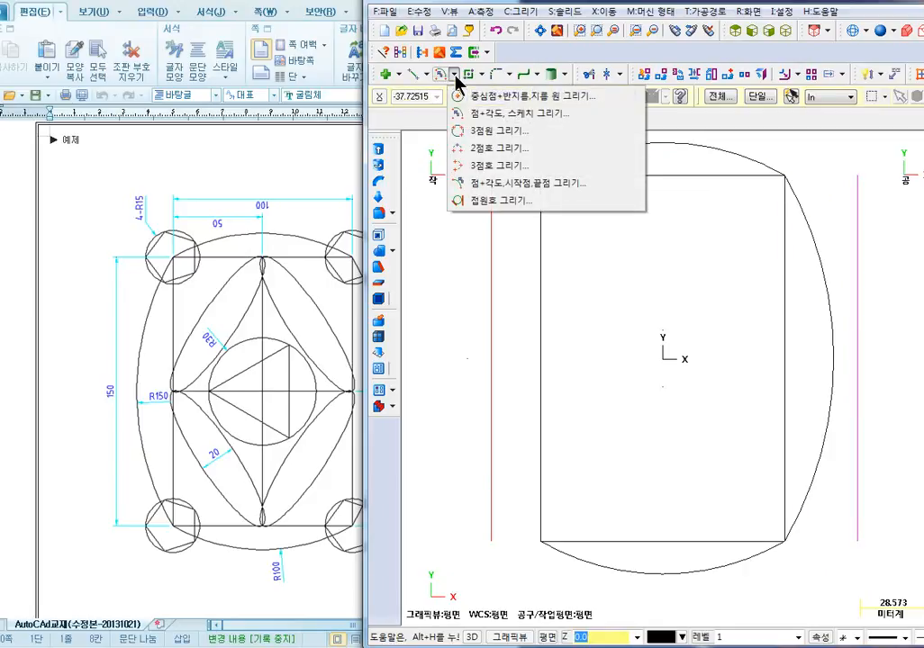
{"action": "left_click", "coordinate": [499, 114]}
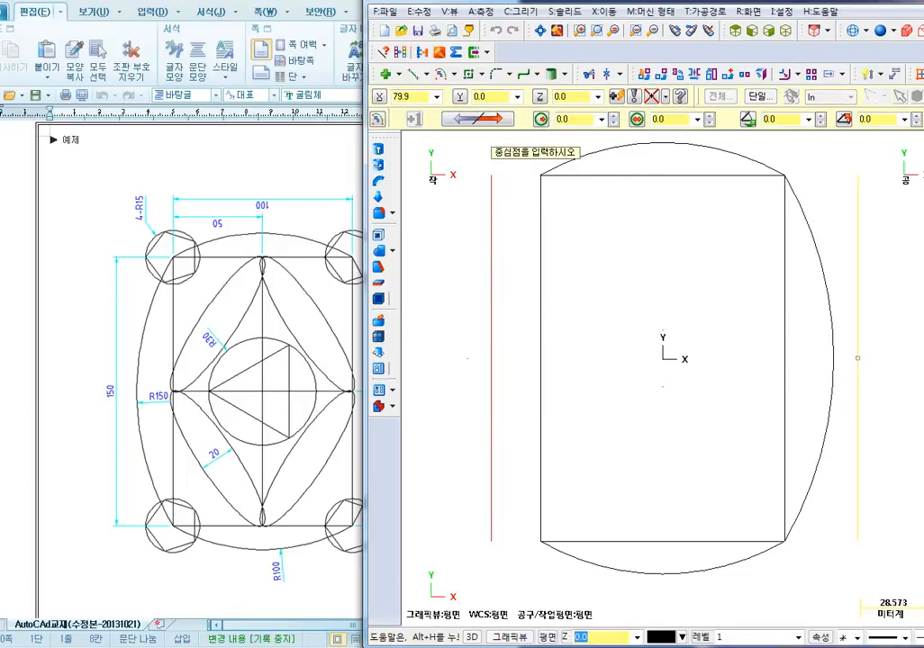
{"action": "left_click", "coordinate": [858, 360]}
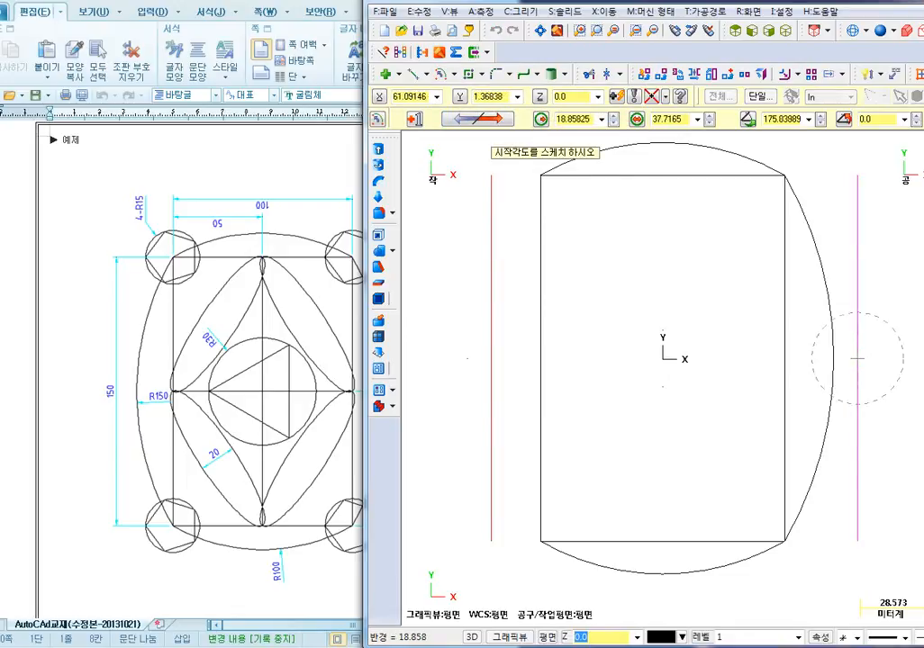
{"action": "left_click", "coordinate": [540, 176]}
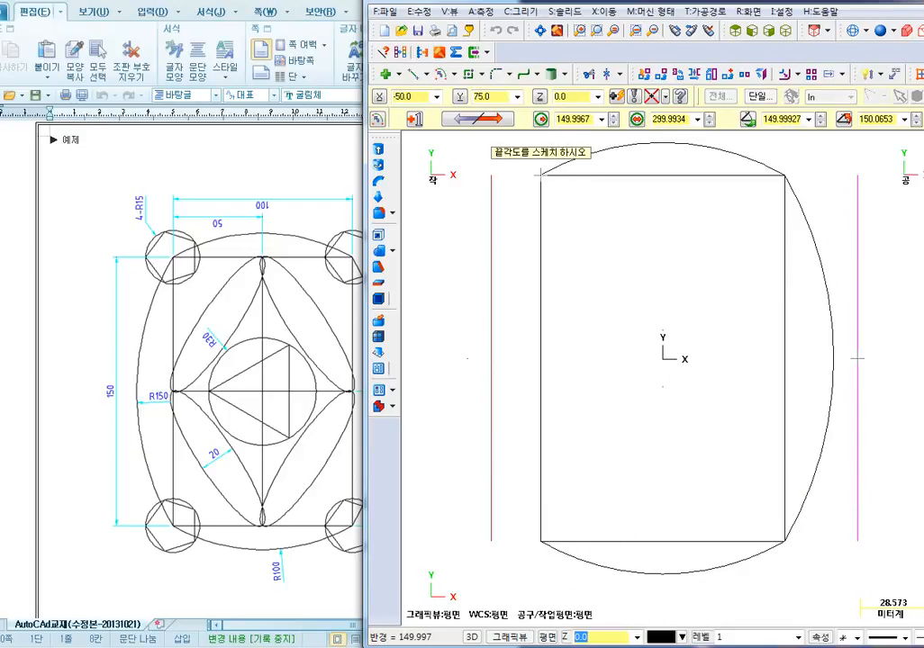
{"action": "left_click", "coordinate": [540, 542]}
{"action": "middle_click_drag", "start_coordinate": [667, 366], "coordinate": [631, 378]}
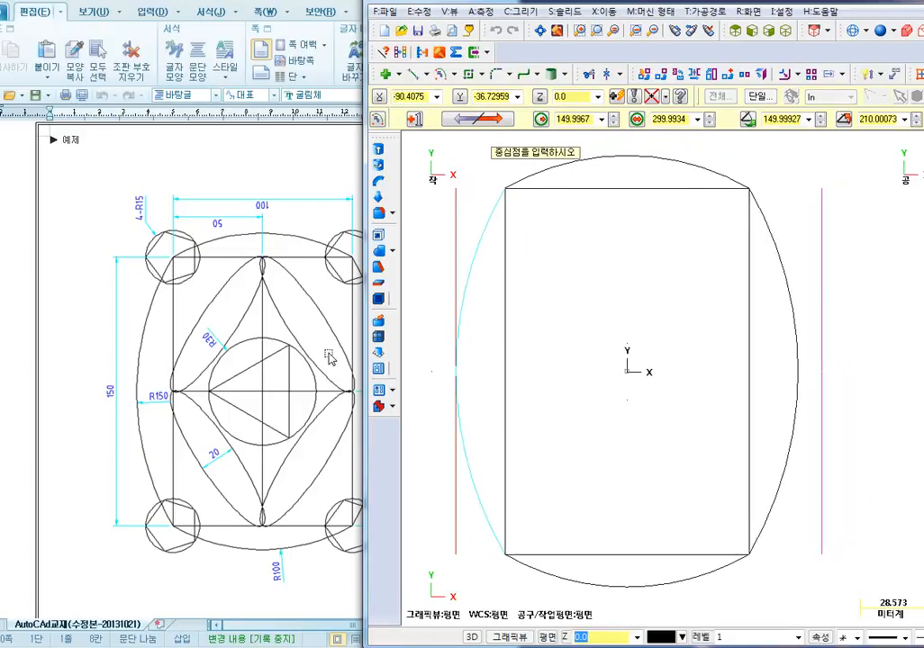
{"action": "middle_click_drag", "start_coordinate": [501, 268], "coordinate": [567, 267]}
{"action": "middle_click_drag", "start_coordinate": [633, 317], "coordinate": [606, 310]}
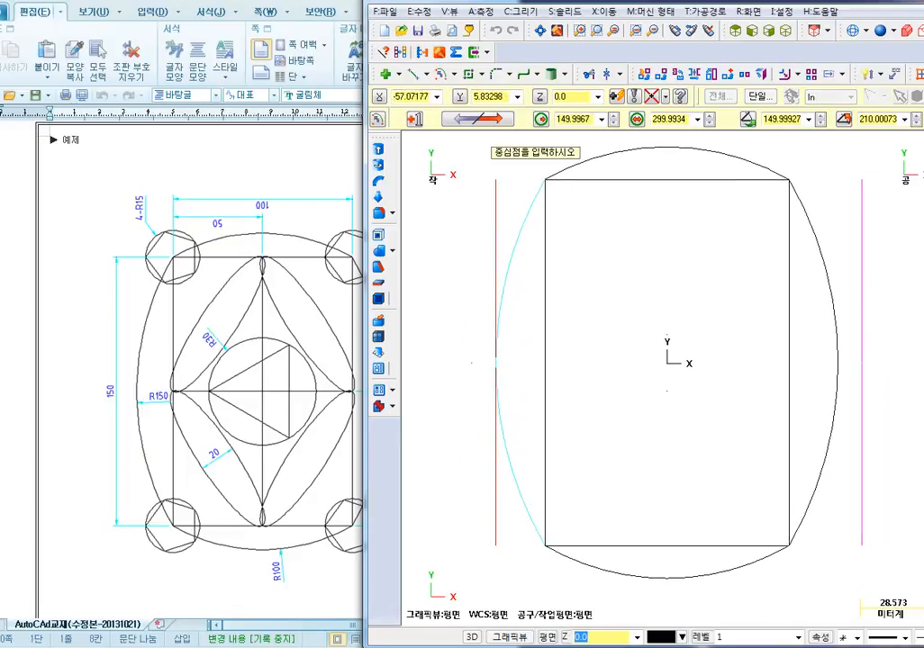
{"action": "key", "text": "Escape"}
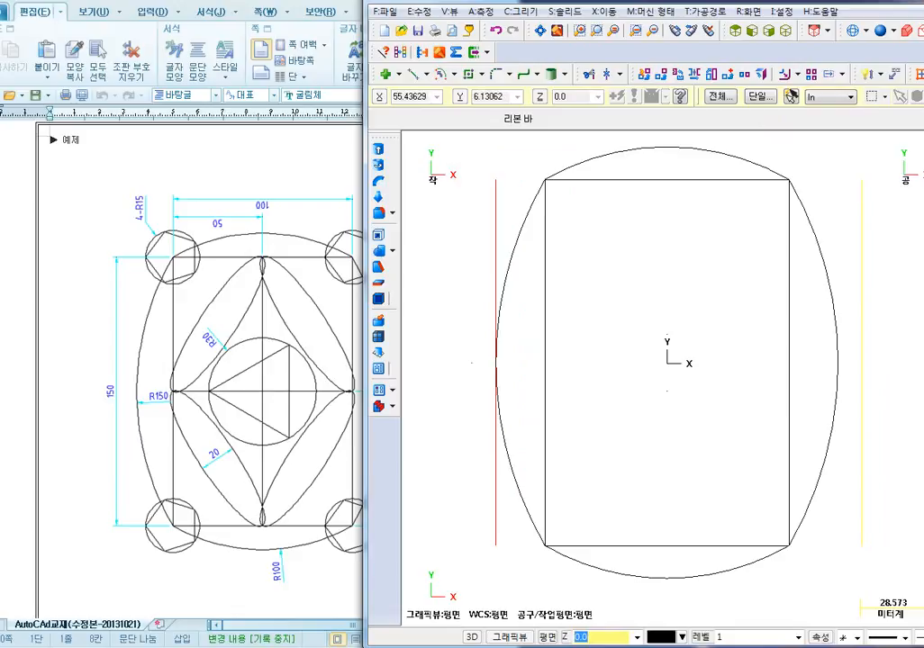
{"action": "middle_click_drag", "start_coordinate": [656, 232], "coordinate": [597, 312]}
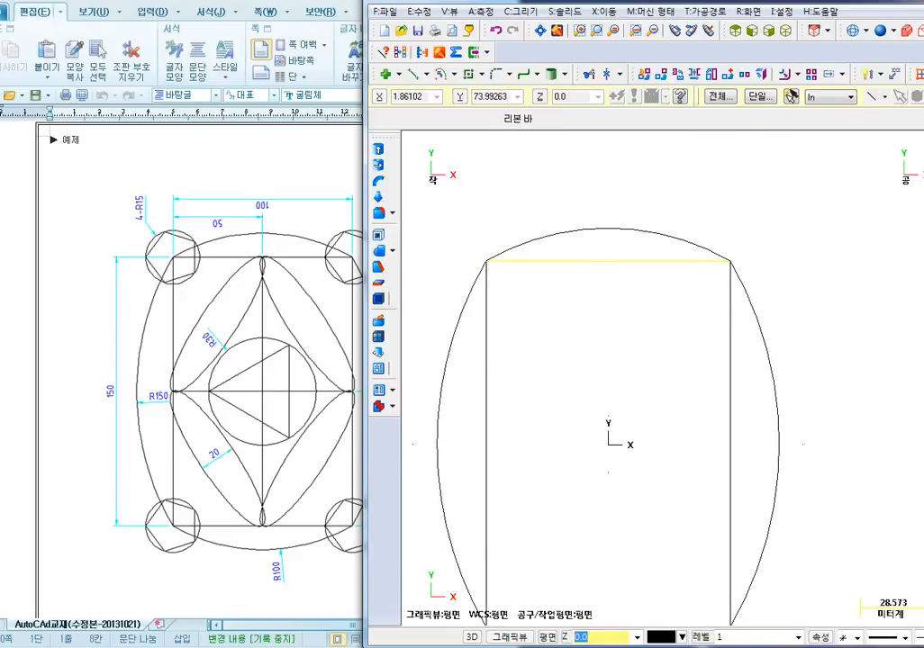
Measure the top arc's rise above the rectangle's top edge with a temporary smart dimension, and delete that dimension.
{"action": "left_click", "coordinate": [831, 75]}
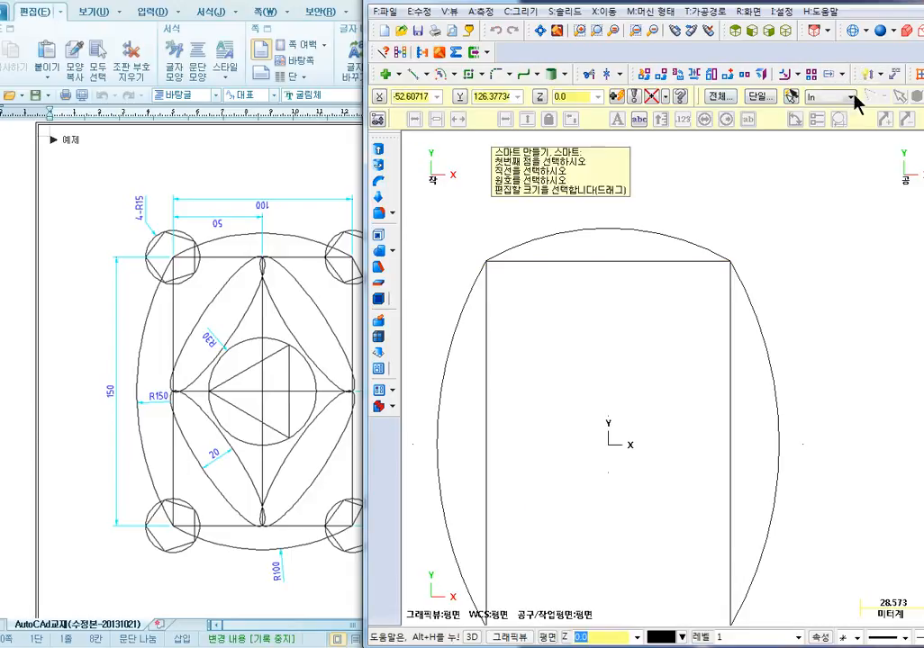
{"action": "left_click", "coordinate": [612, 265]}
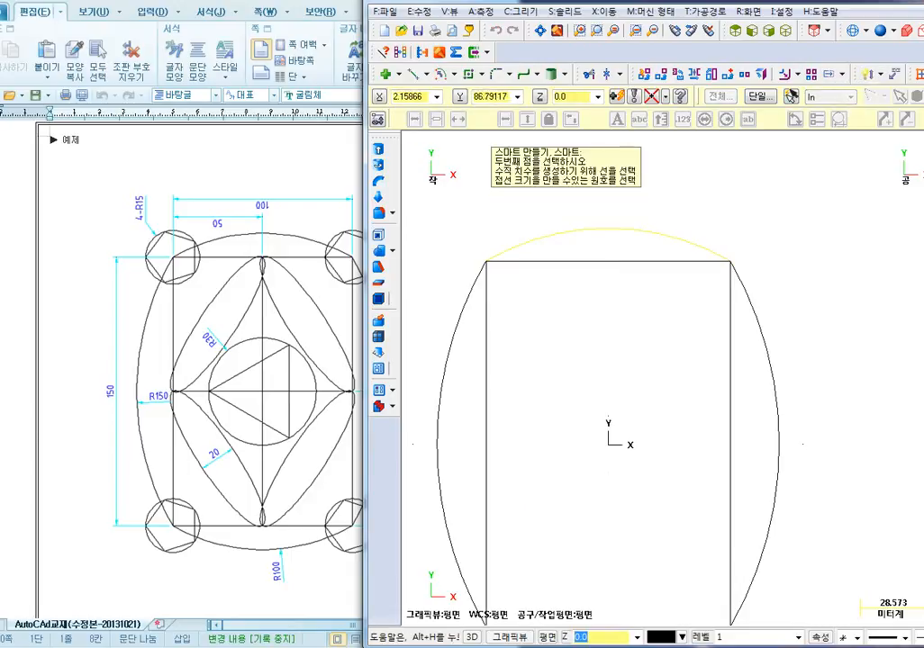
{"action": "left_click", "coordinate": [610, 236]}
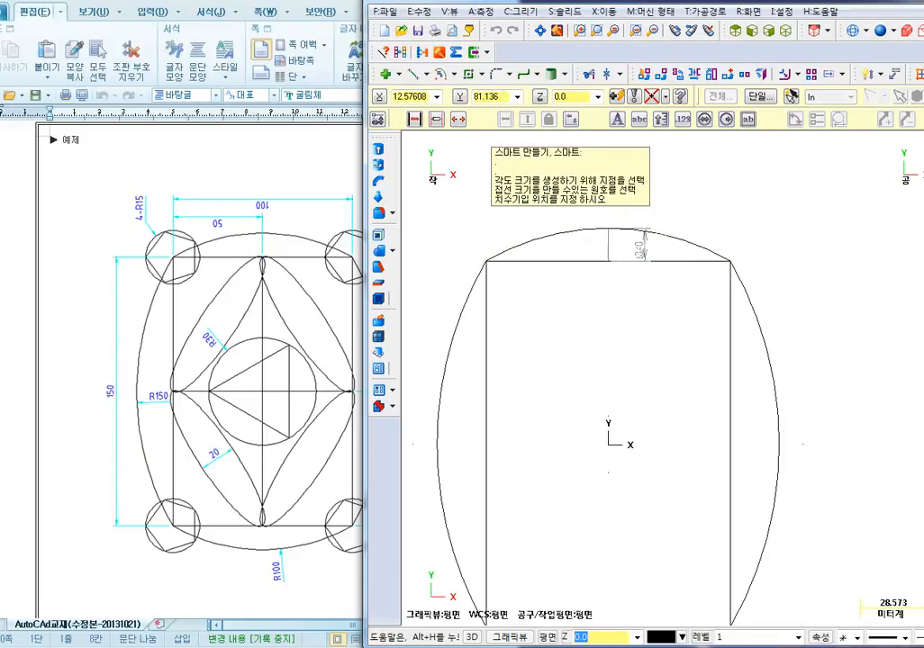
{"action": "left_click", "coordinate": [639, 245]}
{"action": "scroll", "coordinate": [645, 244], "scroll_direction": "up", "scroll_amount": 4}
{"action": "key", "text": "Escape"}
{"action": "key", "text": "Escape"}
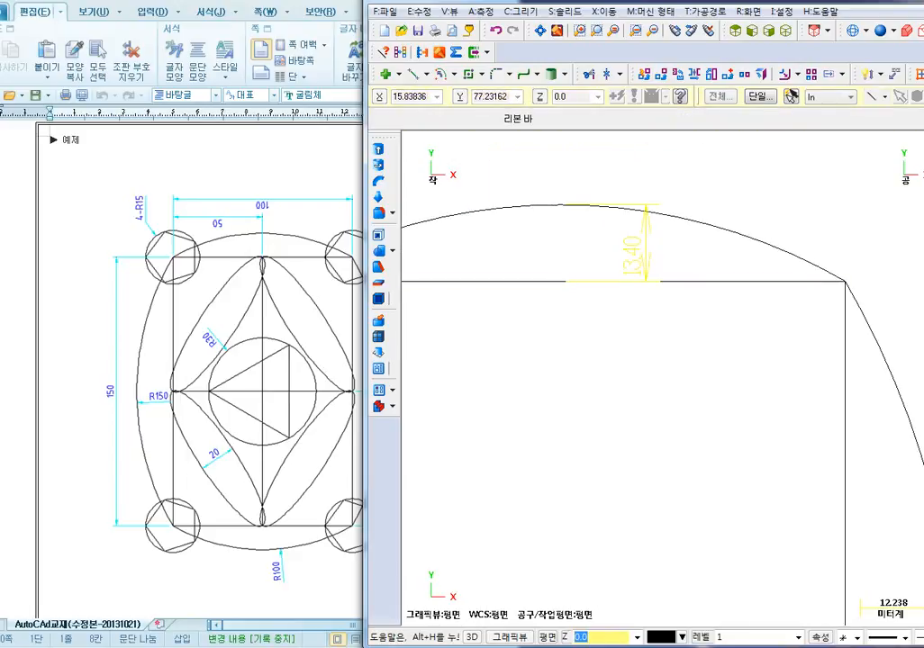
{"action": "scroll", "coordinate": [645, 270], "scroll_direction": "down", "scroll_amount": 1}
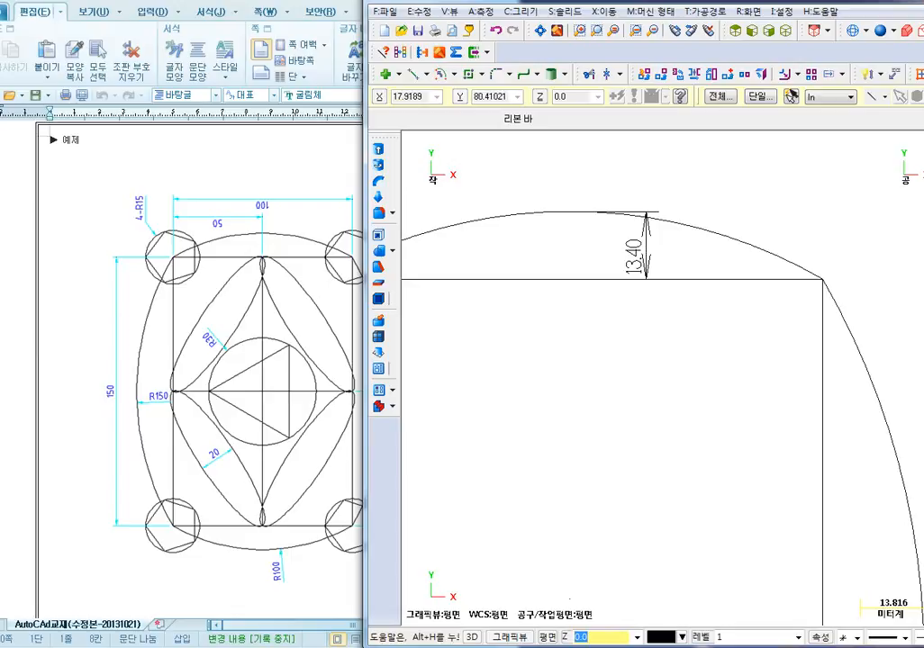
{"action": "left_click", "coordinate": [642, 245]}
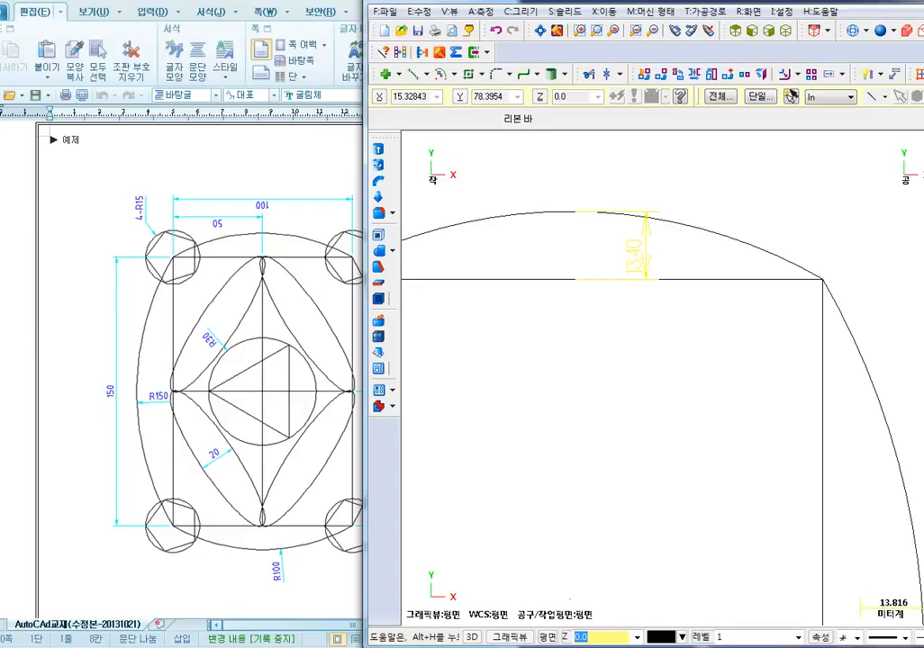
{"action": "key", "text": "Delete"}
Switch to the Hangul document and examine the top arc's height above the rectangle's edge in the example drawing.
{"action": "left_click", "coordinate": [284, 161]}
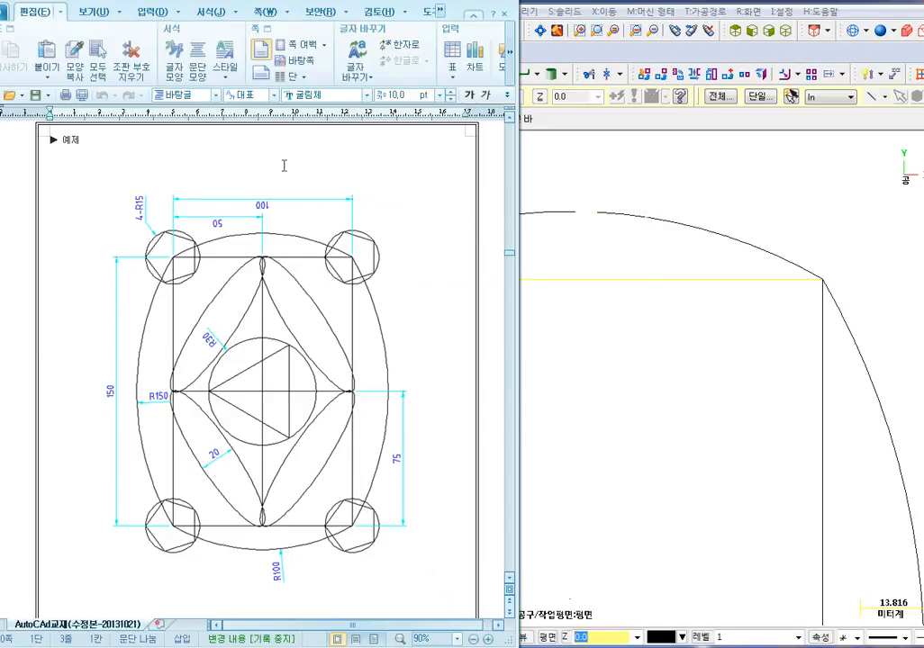
{"action": "scroll", "coordinate": [266, 252], "scroll_direction": "up", "scroll_amount": 3}
{"action": "scroll", "coordinate": [270, 316], "scroll_direction": "down", "scroll_amount": 3}
{"action": "scroll", "coordinate": [350, 355], "scroll_direction": "up", "scroll_amount": 4, "text": "ctrl"}
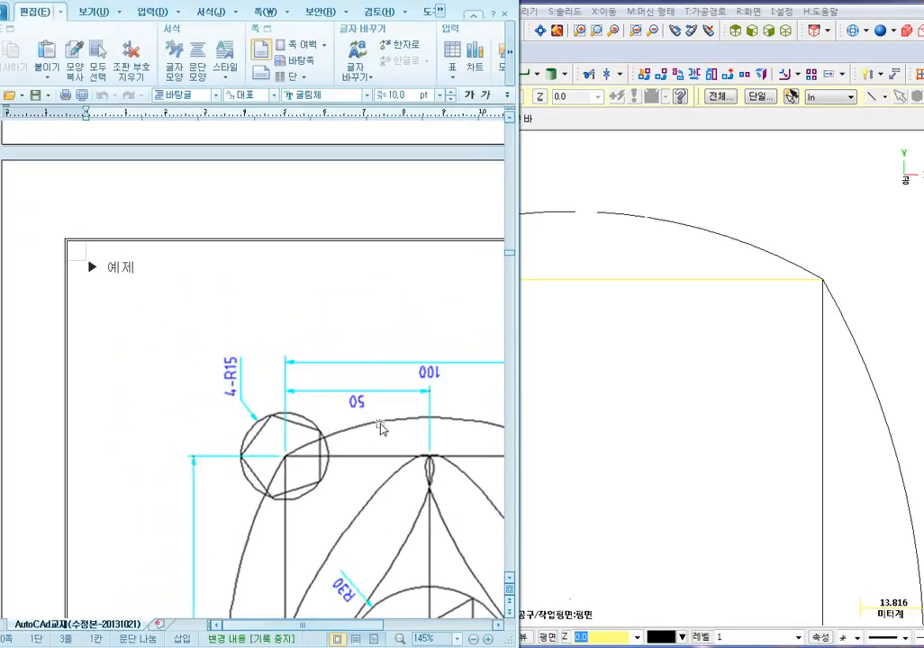
{"action": "left_click_drag", "start_coordinate": [379, 628], "coordinate": [475, 628]}
{"action": "scroll", "coordinate": [128, 460], "scroll_direction": "down", "scroll_amount": 3}
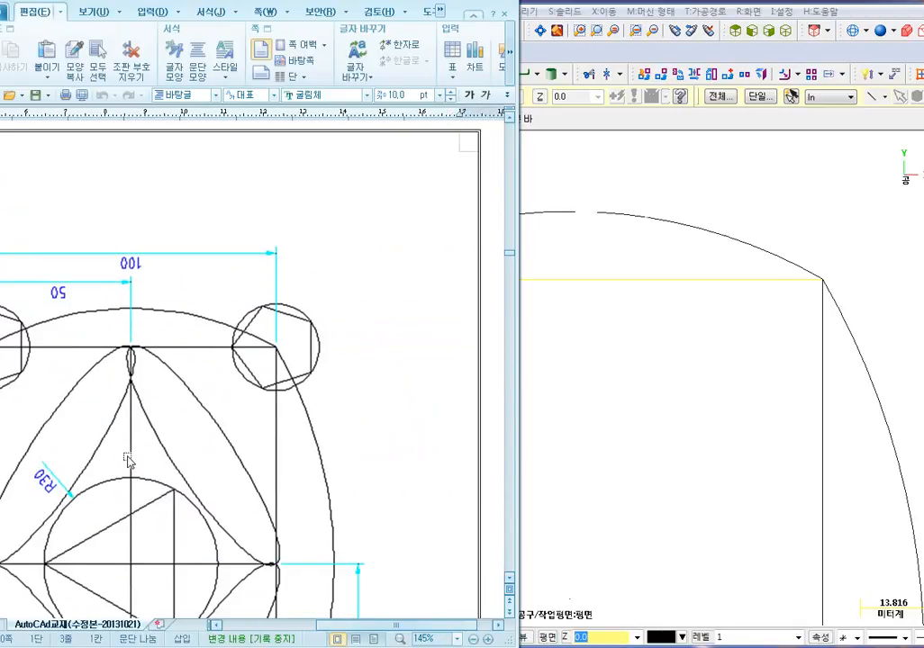
{"action": "left_click_drag", "start_coordinate": [132, 308], "coordinate": [391, 308]}
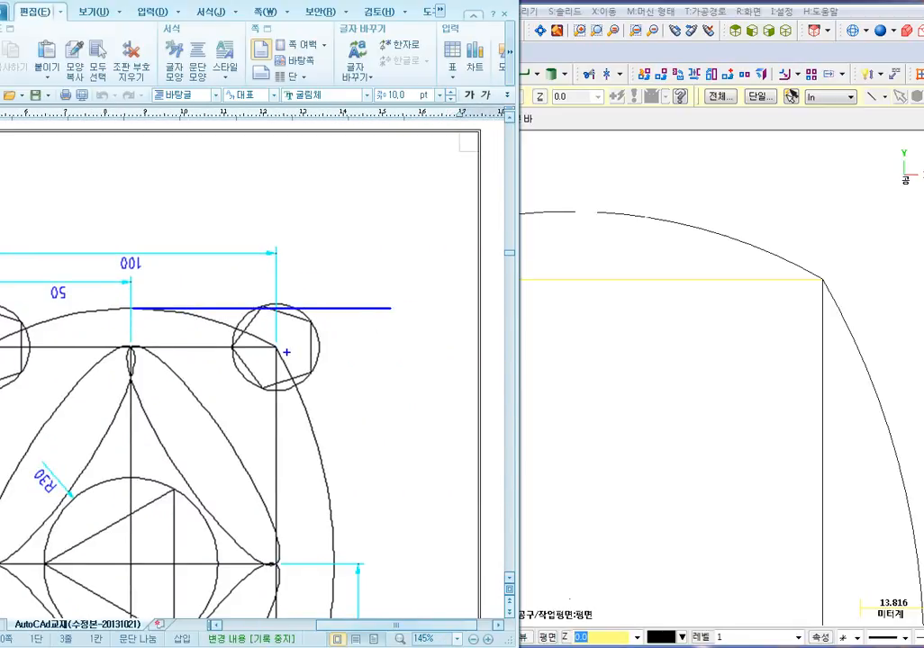
{"action": "left_click_drag", "start_coordinate": [268, 350], "coordinate": [385, 350]}
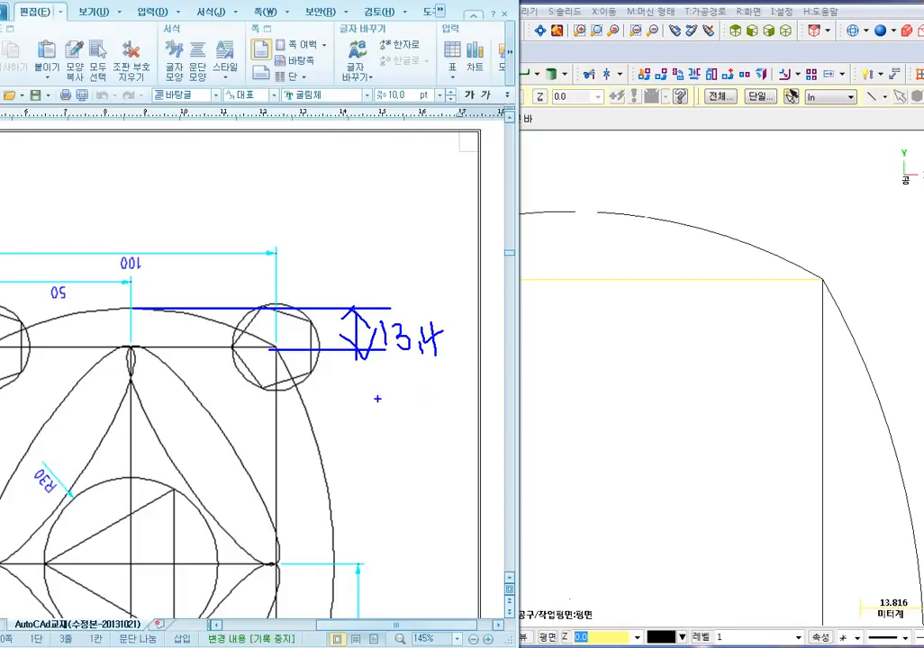
{"action": "key", "text": "Escape"}
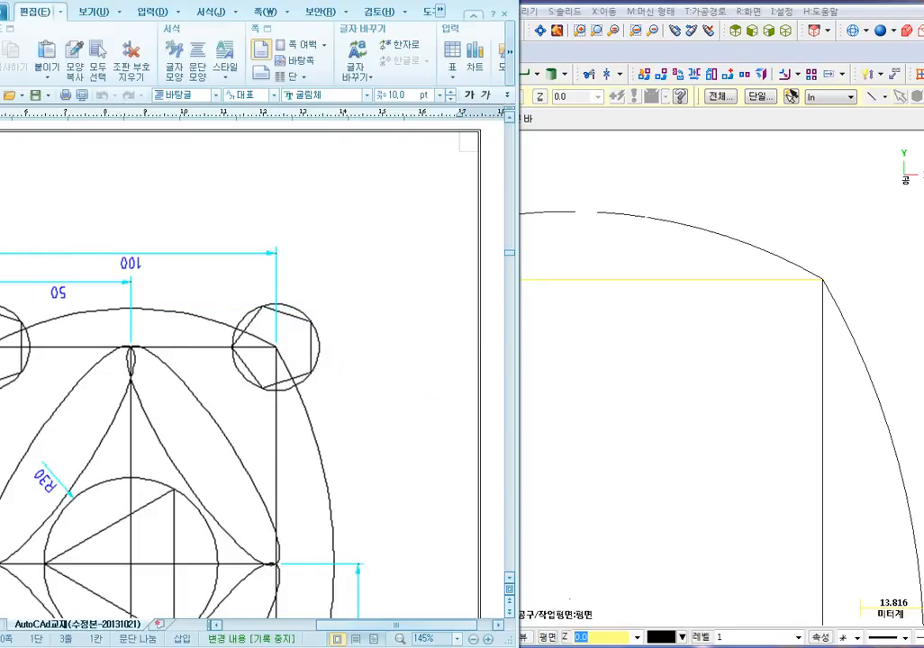
{"action": "scroll", "coordinate": [247, 305], "scroll_direction": "down", "scroll_amount": 3}
{"action": "scroll", "coordinate": [236, 297], "scroll_direction": "up", "scroll_amount": 2}
Switch back to Mastercam and delete the arcs above and below the rectangle.
{"action": "left_click", "coordinate": [632, 236]}
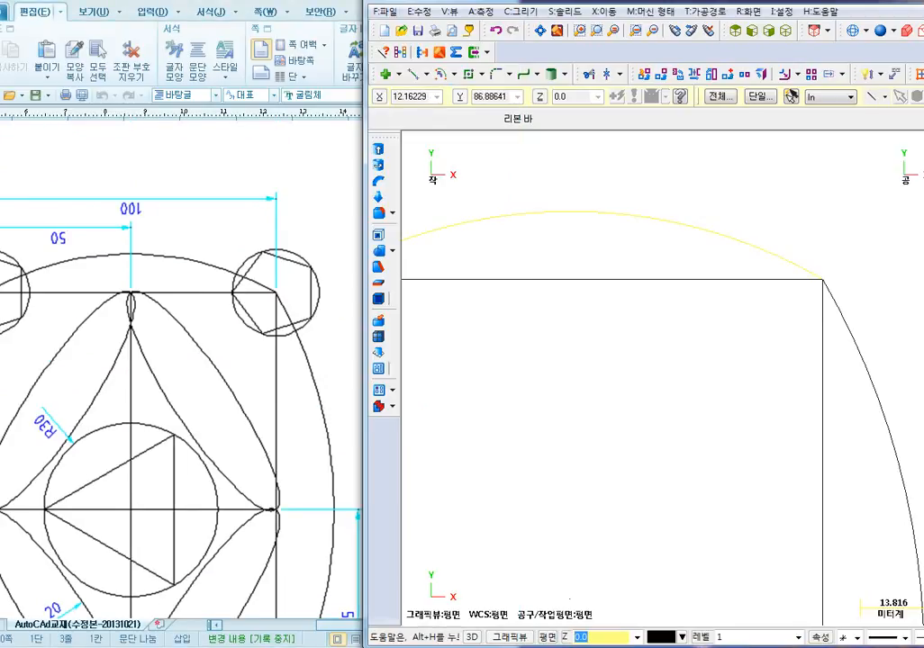
{"action": "scroll", "coordinate": [643, 294], "scroll_direction": "down", "scroll_amount": 3}
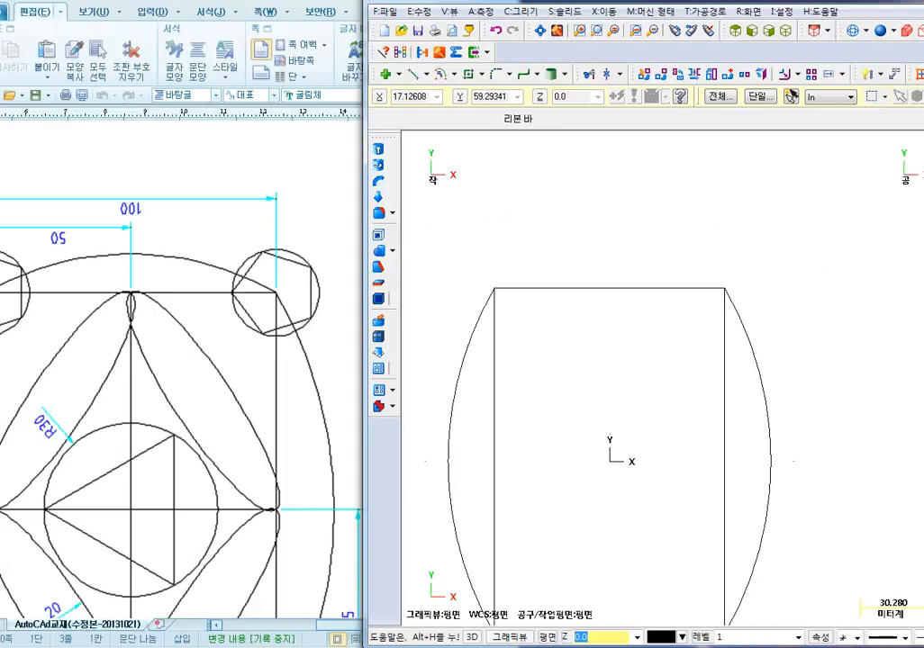
{"action": "scroll", "coordinate": [648, 325], "scroll_direction": "down", "scroll_amount": 1}
{"action": "middle_click_drag", "start_coordinate": [663, 367], "coordinate": [664, 305]}
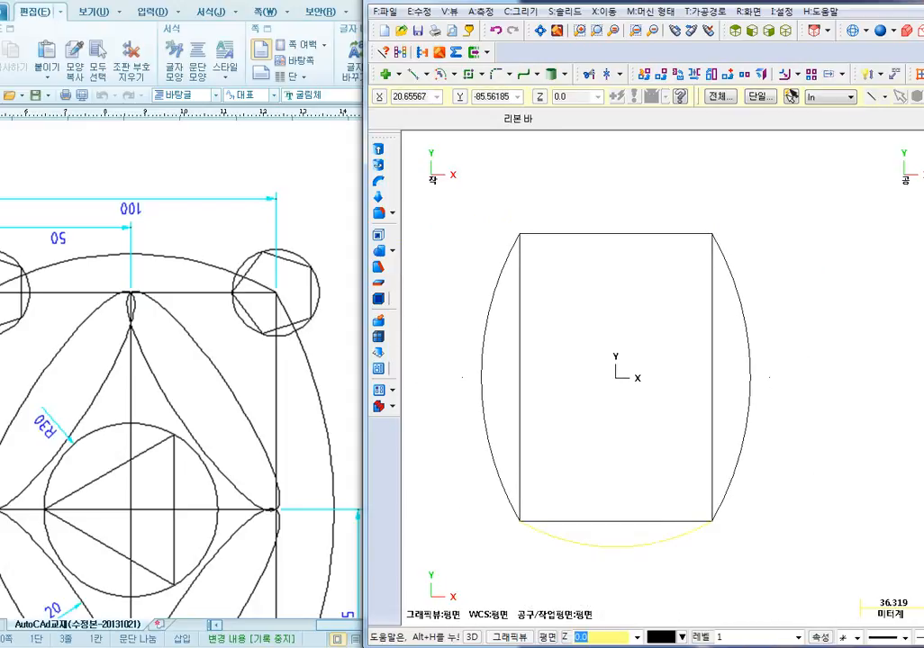
Offset a copy of the rectangle's top edge 13.4 upward.
{"action": "left_click", "coordinate": [604, 12]}
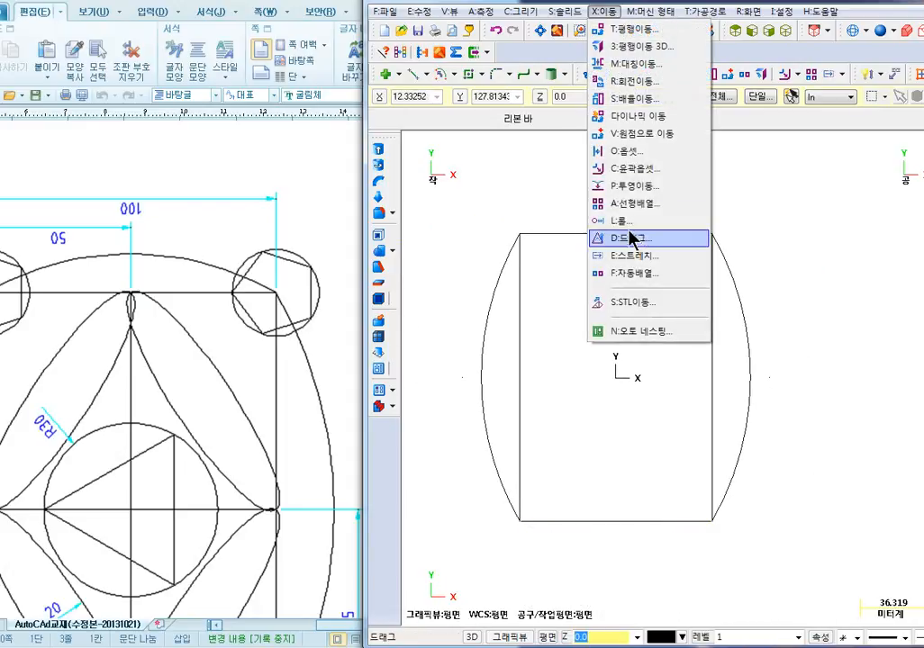
{"action": "left_click", "coordinate": [630, 152]}
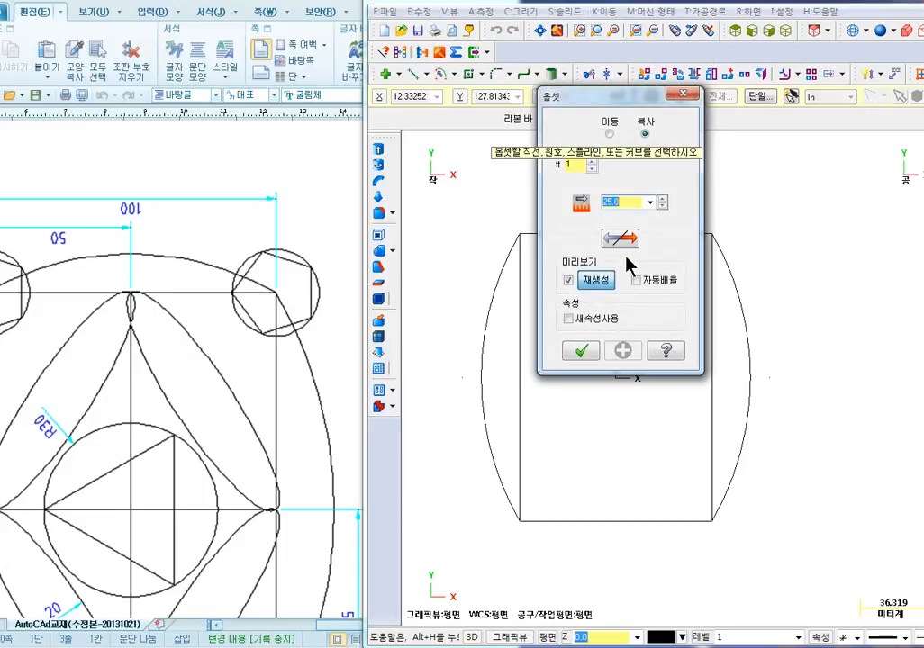
{"action": "type", "text": "13.4"}
{"action": "left_click", "coordinate": [620, 237]}
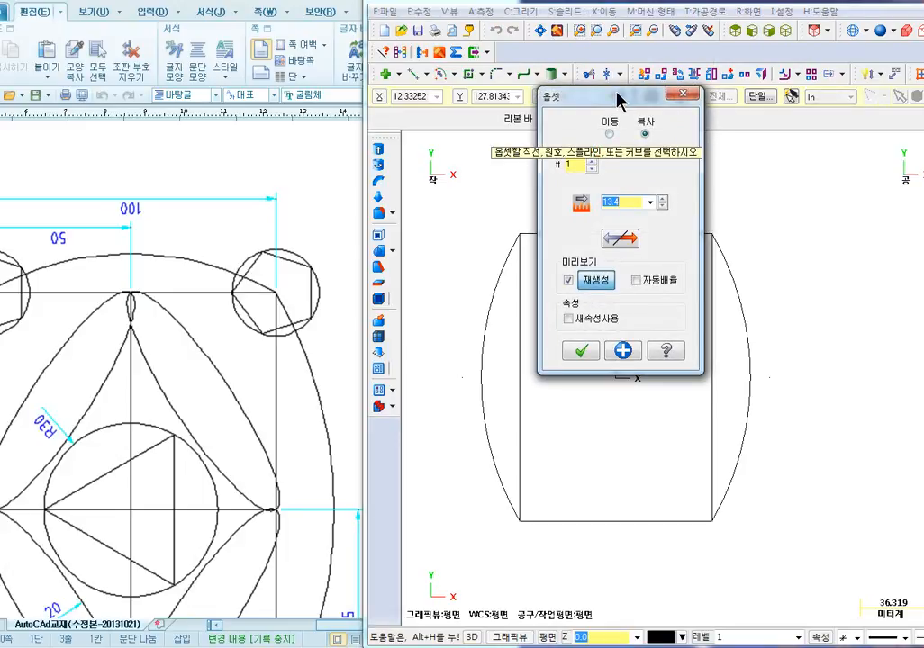
{"action": "left_click_drag", "start_coordinate": [618, 97], "coordinate": [803, 125]}
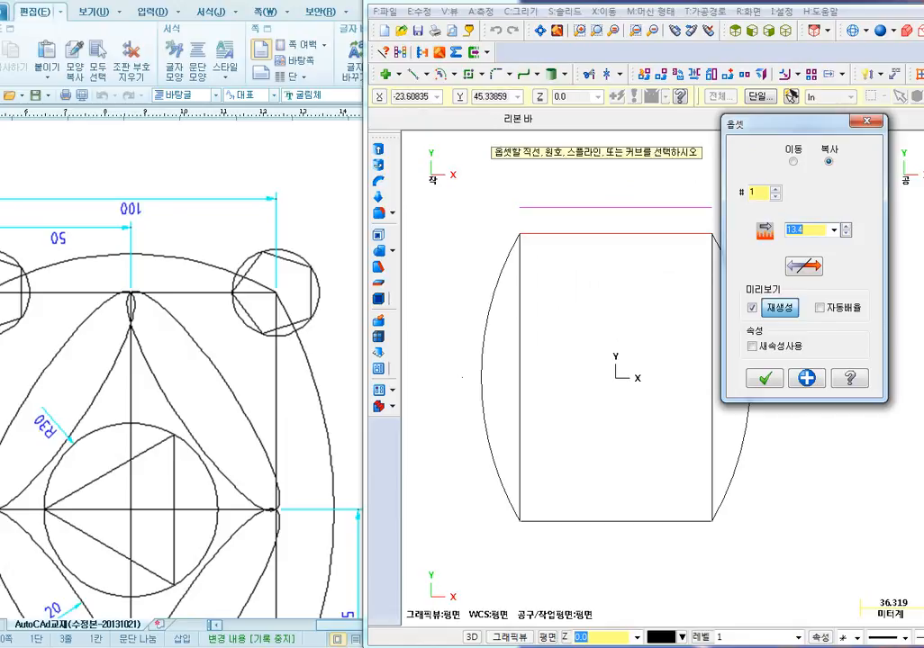
{"action": "left_click", "coordinate": [808, 378]}
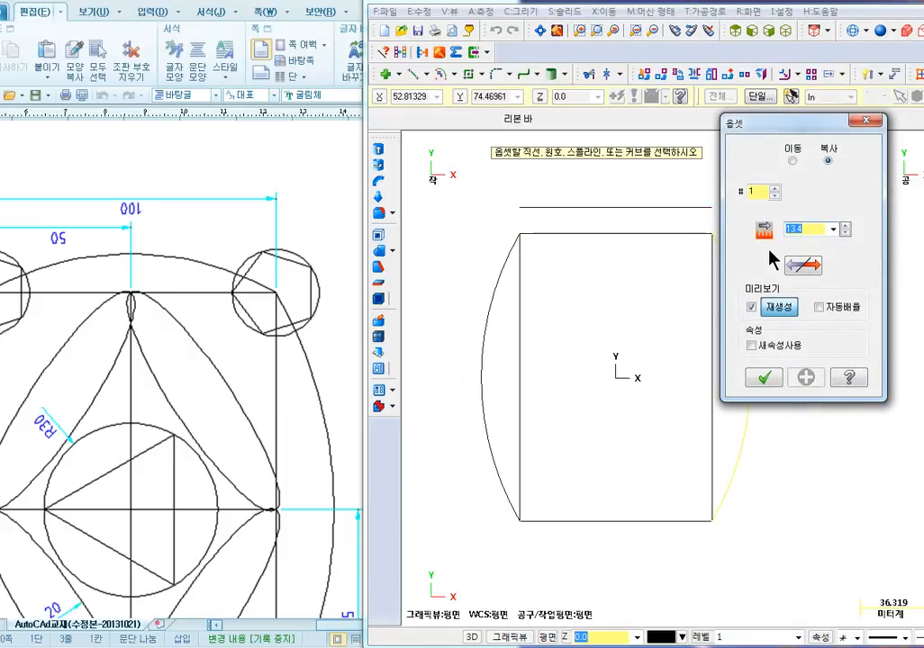
Offset a copy of the line above the rectangle 100 downward and finish the offset.
{"action": "type", "text": "100"}
{"action": "key", "text": "Return"}
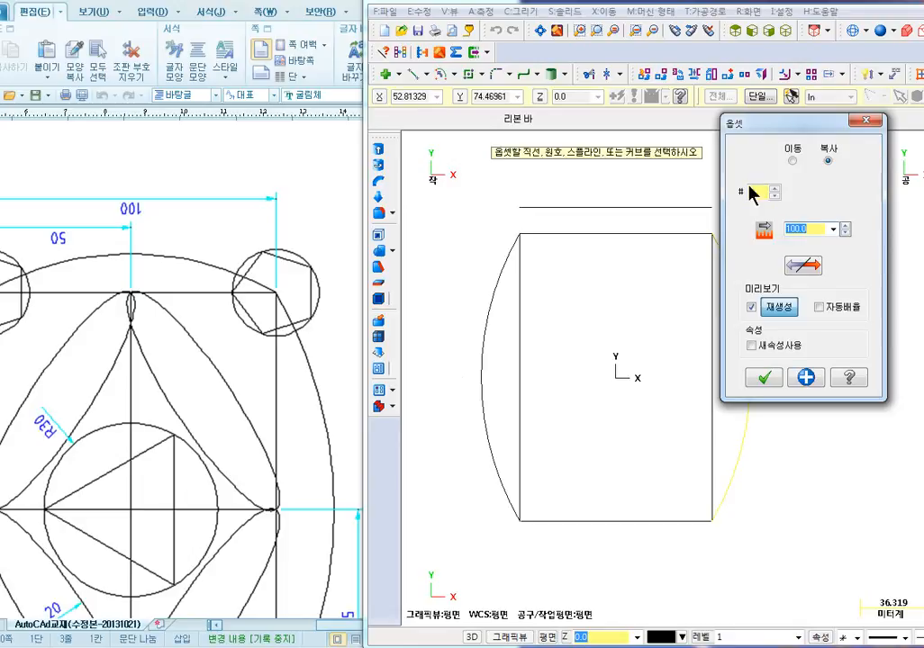
{"action": "left_click", "coordinate": [671, 208]}
{"action": "left_click", "coordinate": [562, 414]}
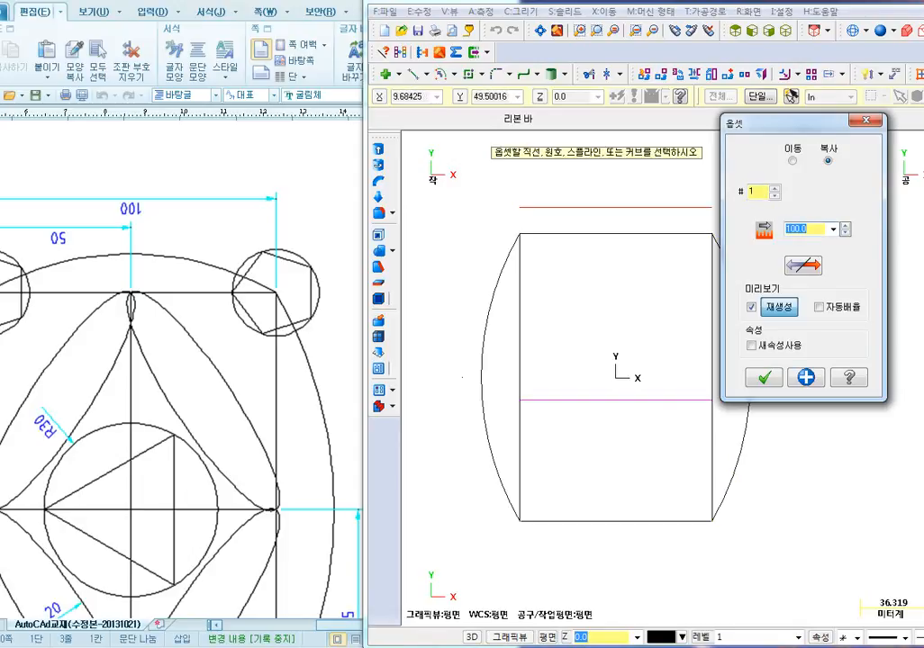
{"action": "left_click", "coordinate": [764, 380]}
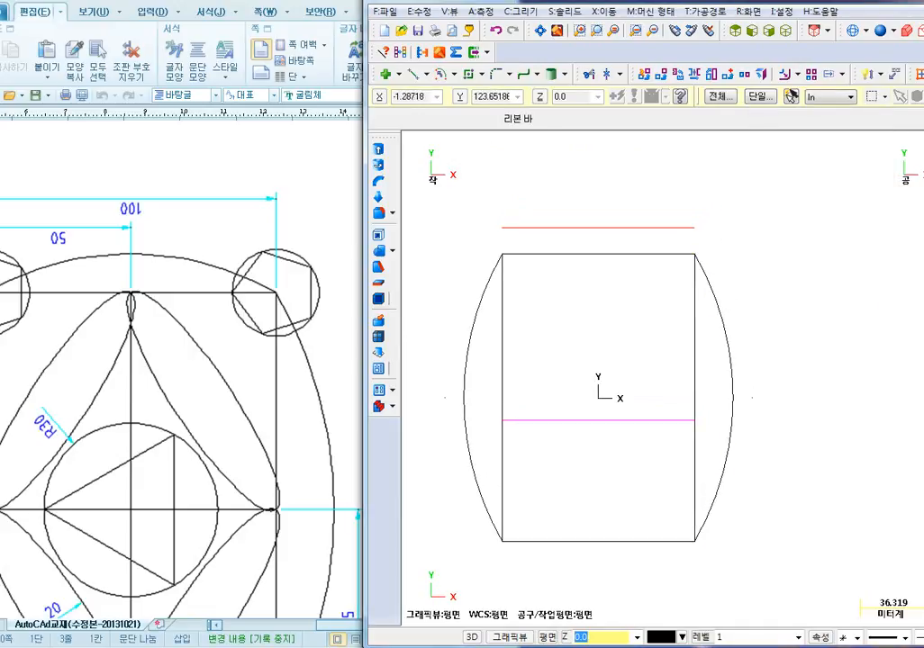
Sketch a polar arc centred on the lower offset line's midpoint, radius about 100, between the rectangle's top corners, and delete both offset lines.
{"action": "left_click", "coordinate": [454, 74]}
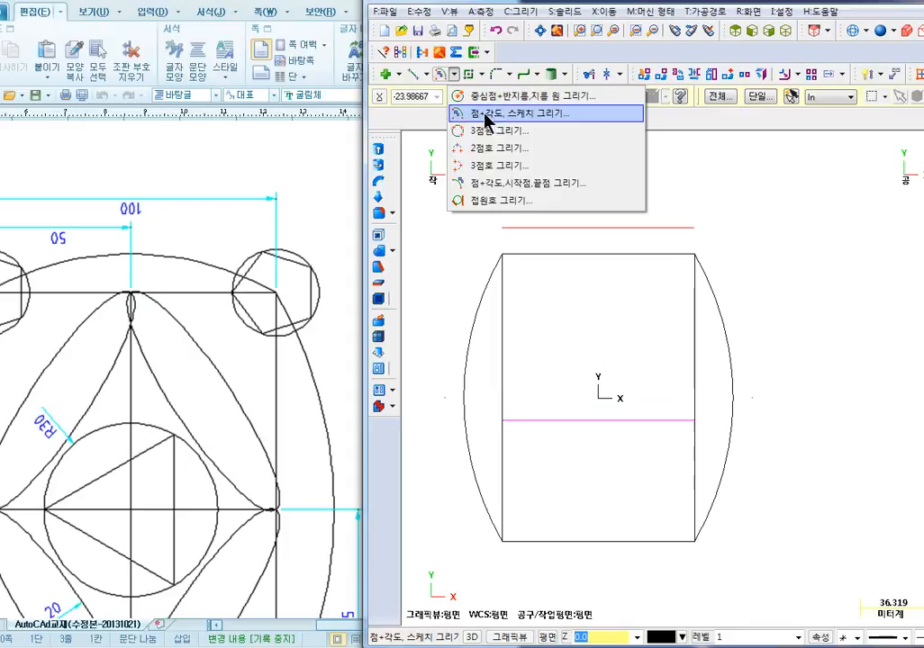
{"action": "left_click", "coordinate": [487, 115]}
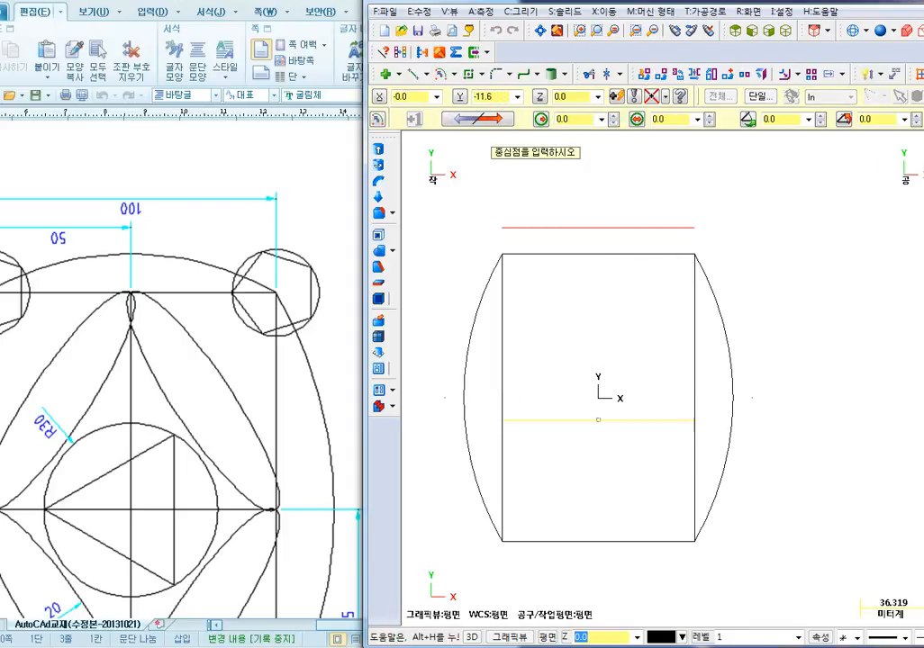
{"action": "left_click", "coordinate": [599, 421]}
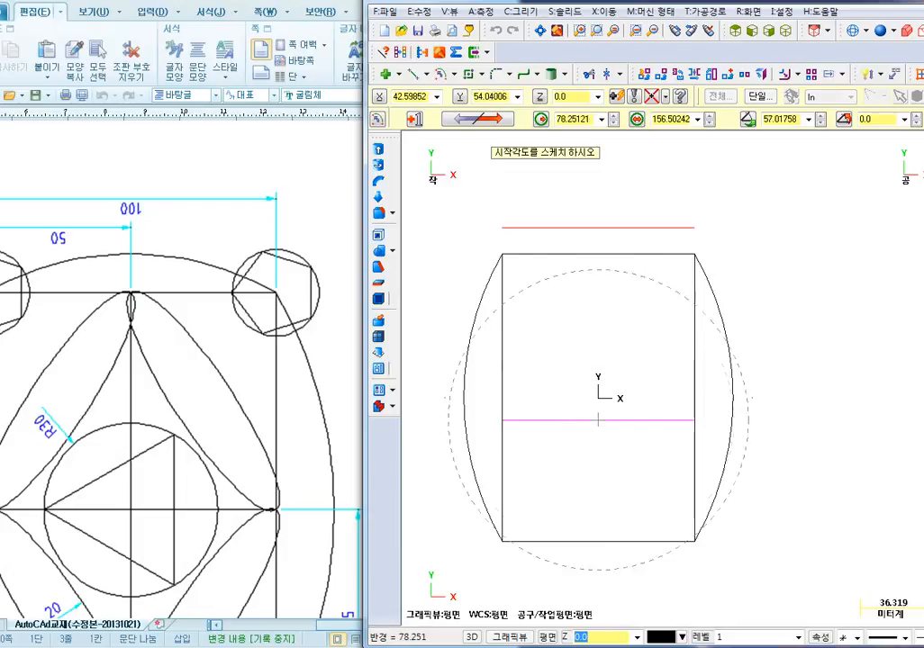
{"action": "left_click", "coordinate": [696, 254]}
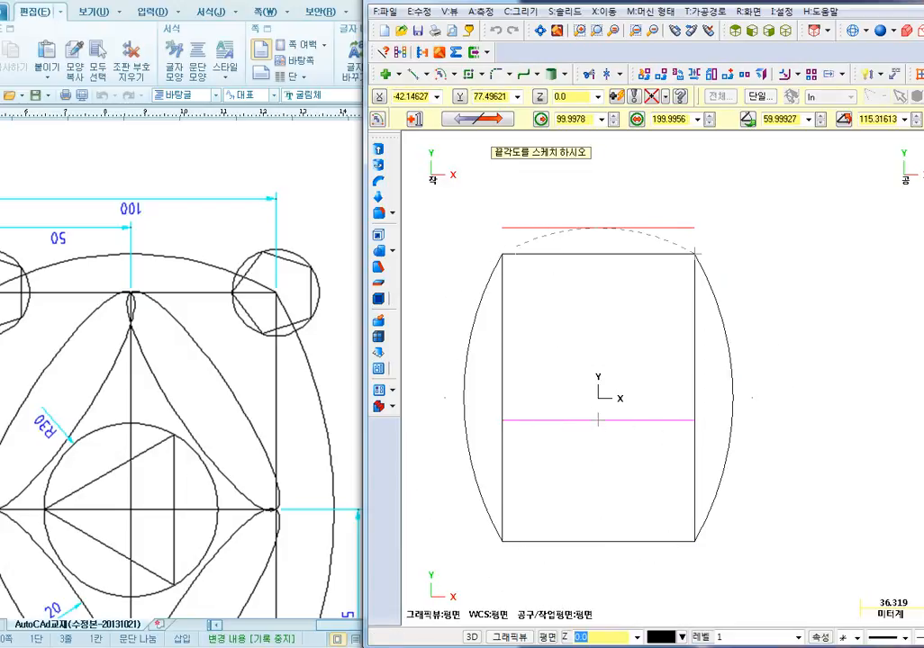
{"action": "left_click", "coordinate": [502, 253]}
{"action": "key", "text": "Escape"}
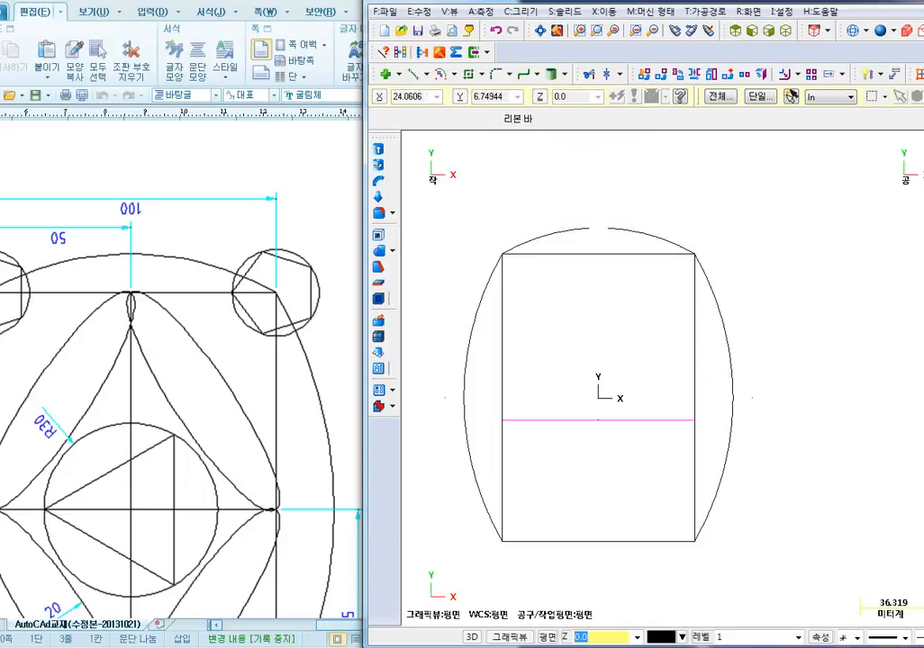
{"action": "left_click", "coordinate": [635, 419]}
{"action": "key", "text": "Delete"}
{"action": "scroll", "coordinate": [600, 302], "scroll_direction": "down", "scroll_amount": 1}
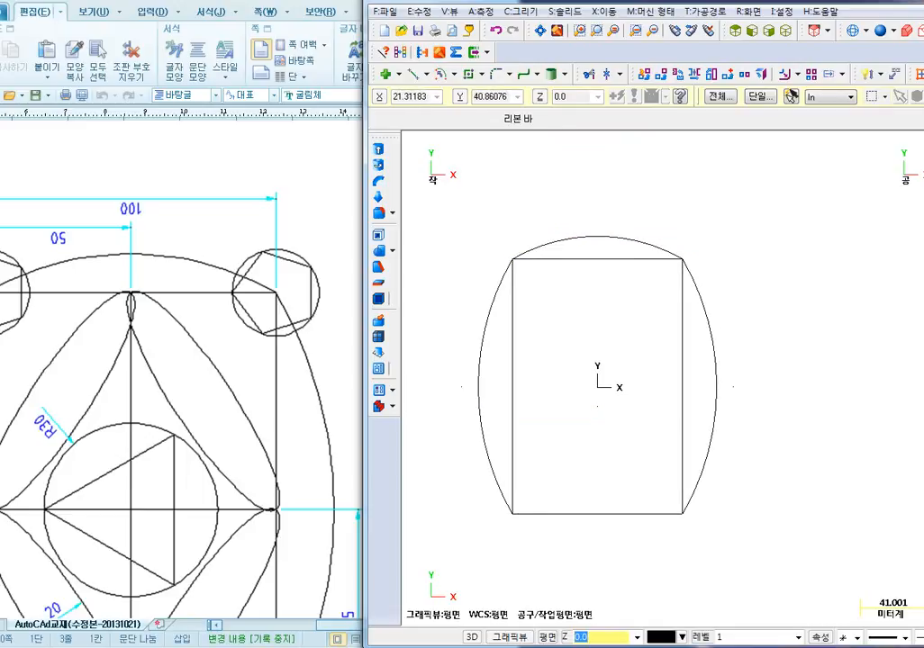
{"action": "left_click", "coordinate": [455, 74]}
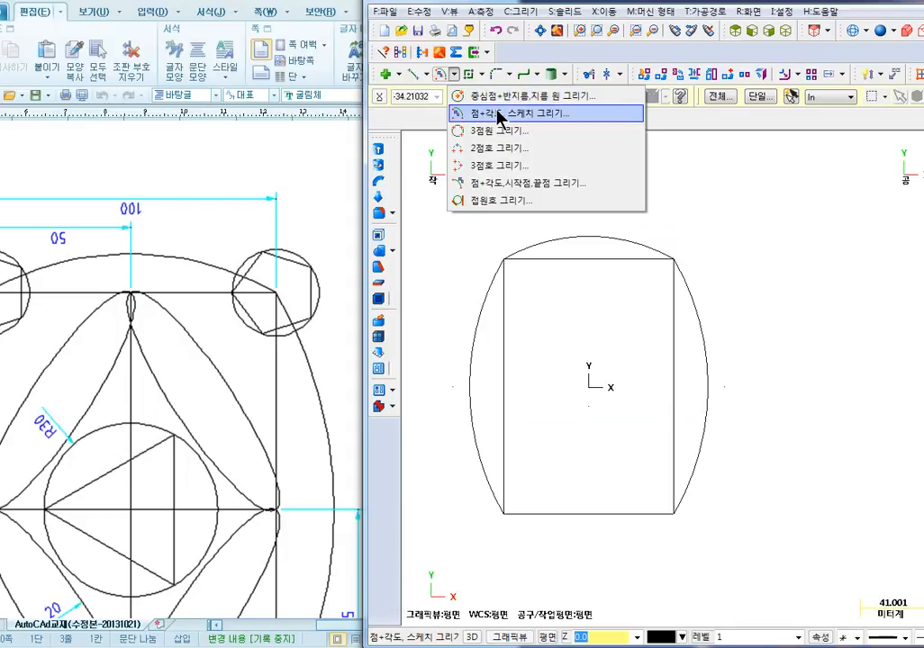
{"action": "left_click", "coordinate": [497, 113]}
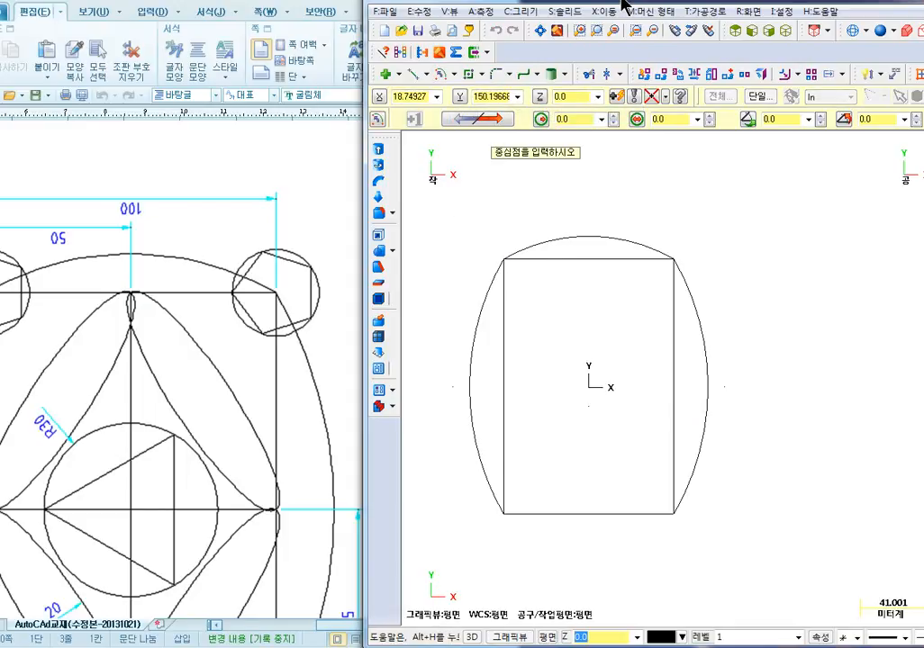
{"action": "left_click_drag", "start_coordinate": [621, 4], "coordinate": [534, 5]}
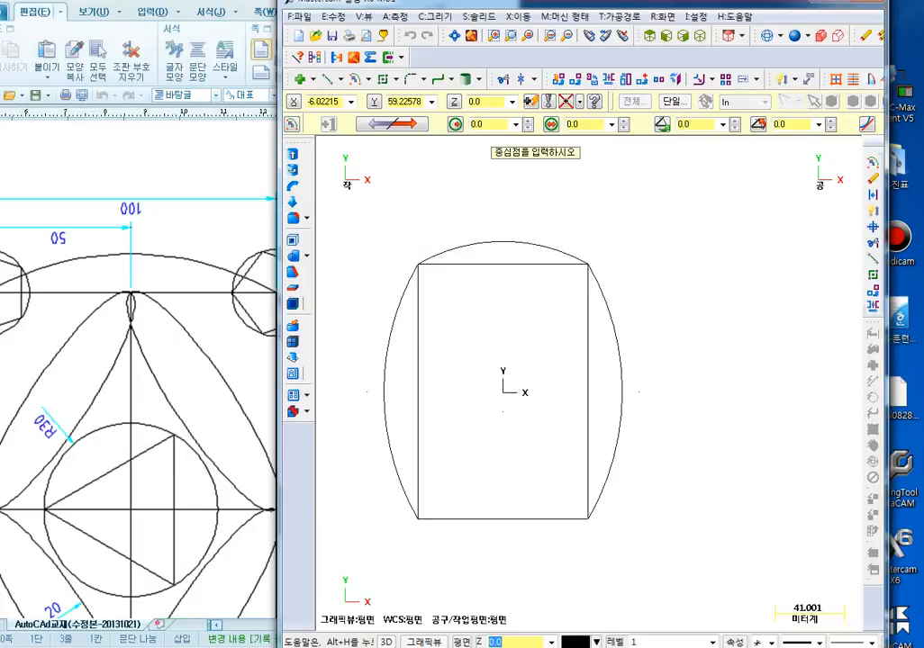
{"action": "left_click", "coordinate": [503, 391]}
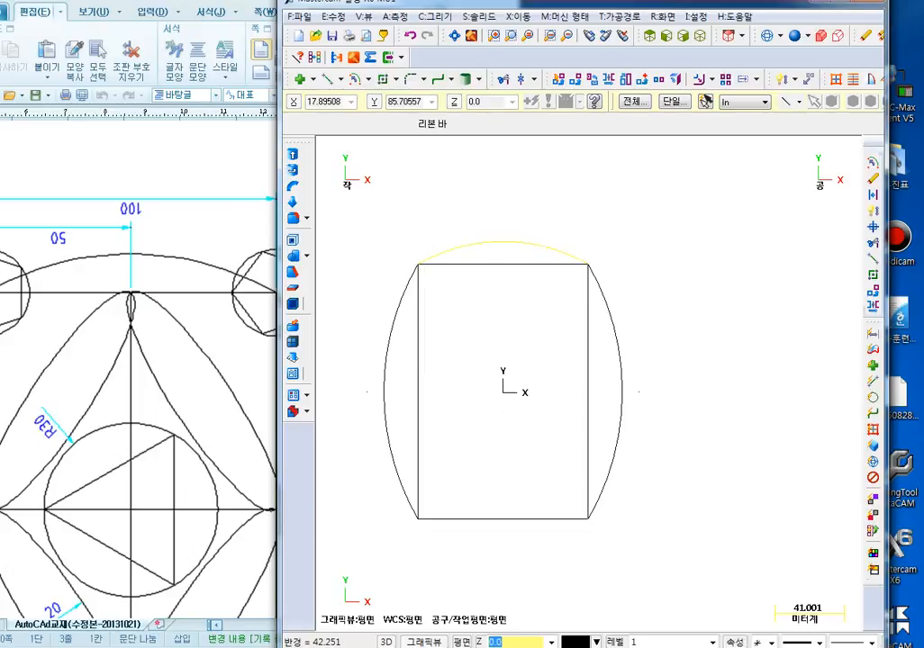
Delete the arc above the rectangle together with its centre point.
{"action": "key", "text": "Delete"}
{"action": "middle_click_drag", "start_coordinate": [558, 229], "coordinate": [580, 220]}
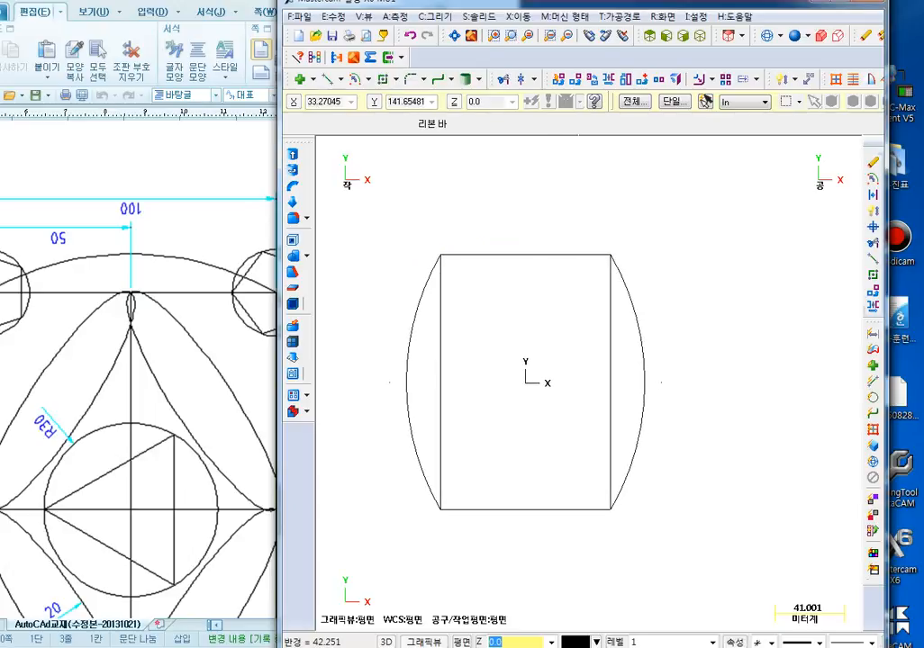
Sketch a polar arc centred at coordinate y75+13.4-100, radius about 100, from the rectangle's top right corner to its top left corner.
{"action": "left_click", "coordinate": [368, 80]}
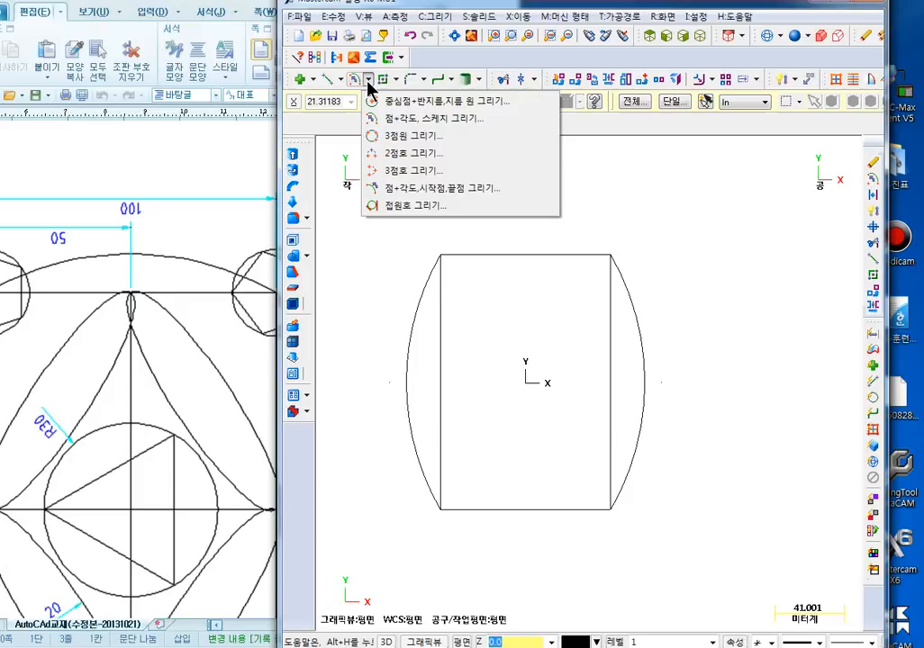
{"action": "left_click", "coordinate": [413, 118]}
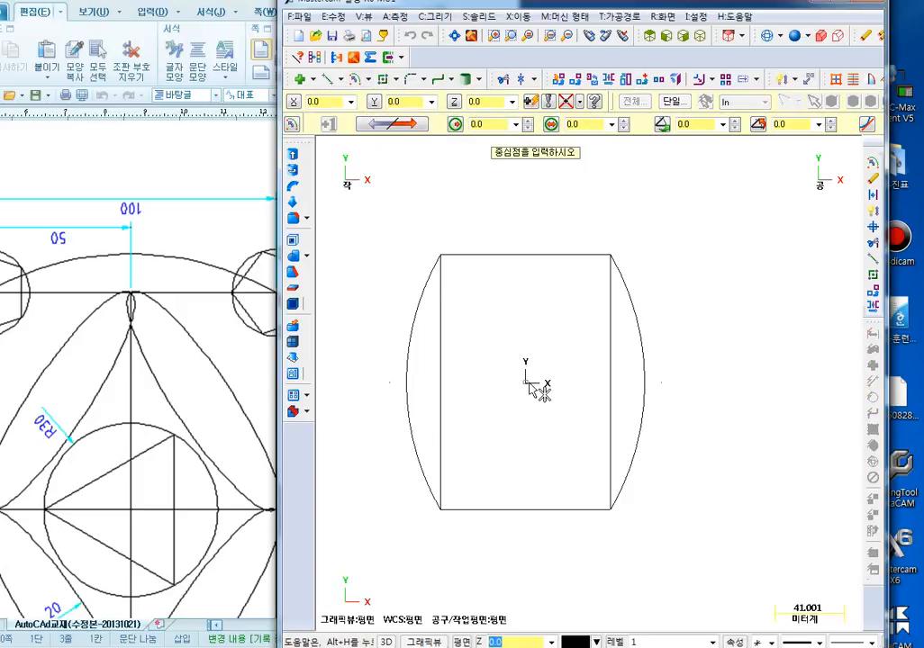
{"action": "key", "text": "space"}
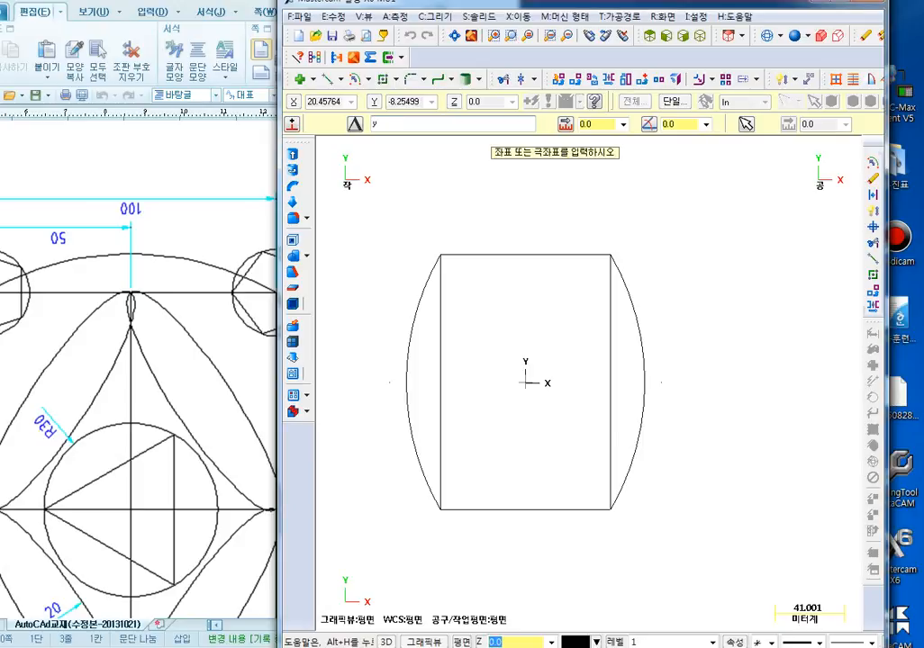
{"action": "type", "text": "5+13.4-100"}
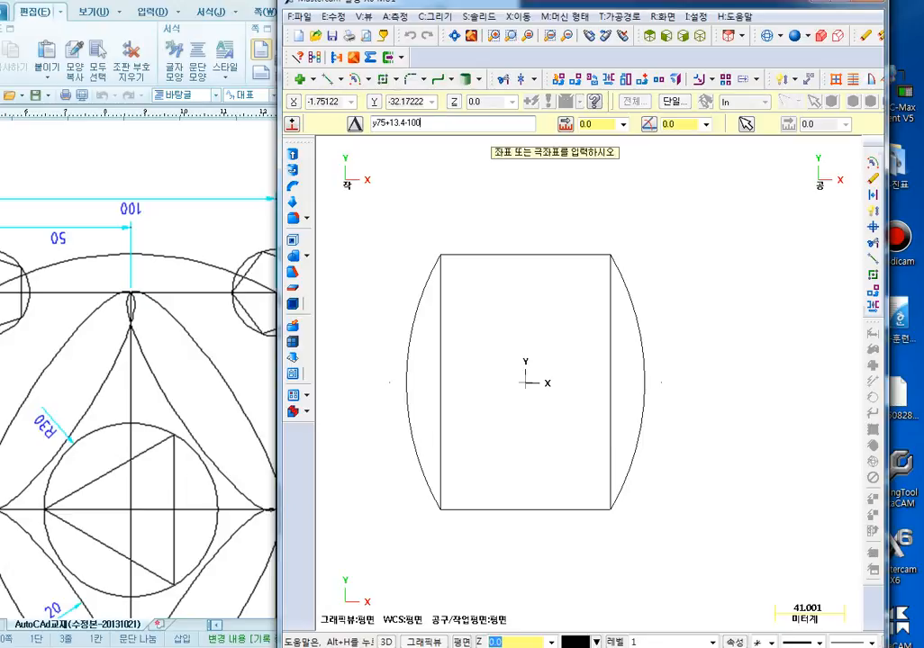
{"action": "left_click_drag", "start_coordinate": [425, 123], "coordinate": [373, 123]}
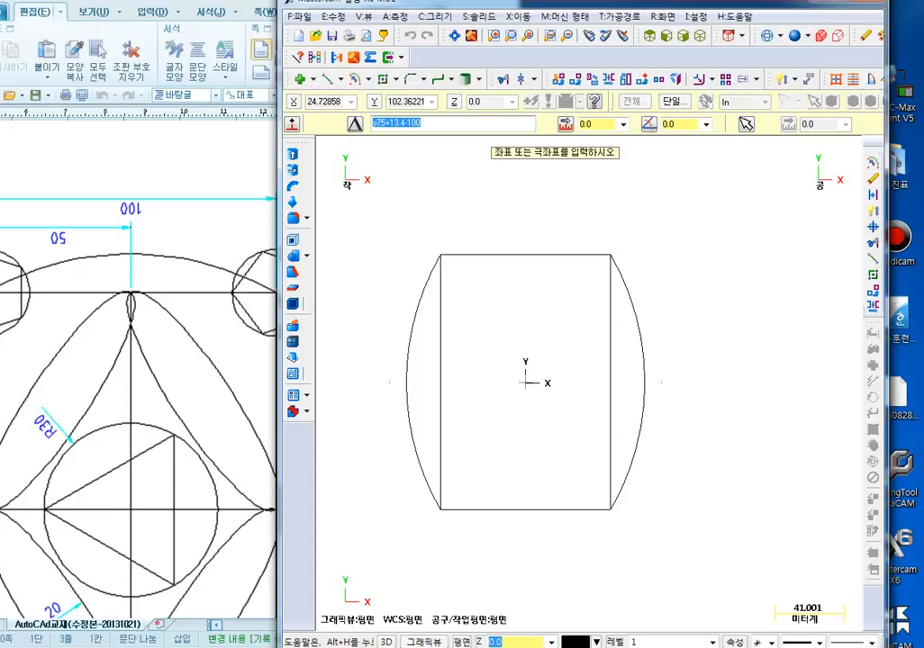
{"action": "key", "text": "Return"}
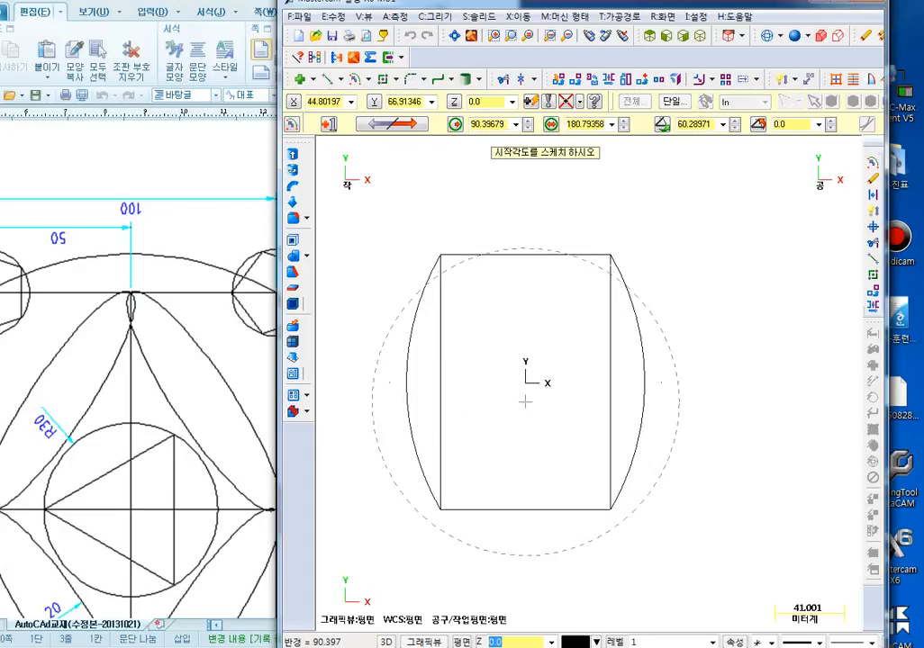
{"action": "left_click", "coordinate": [611, 256]}
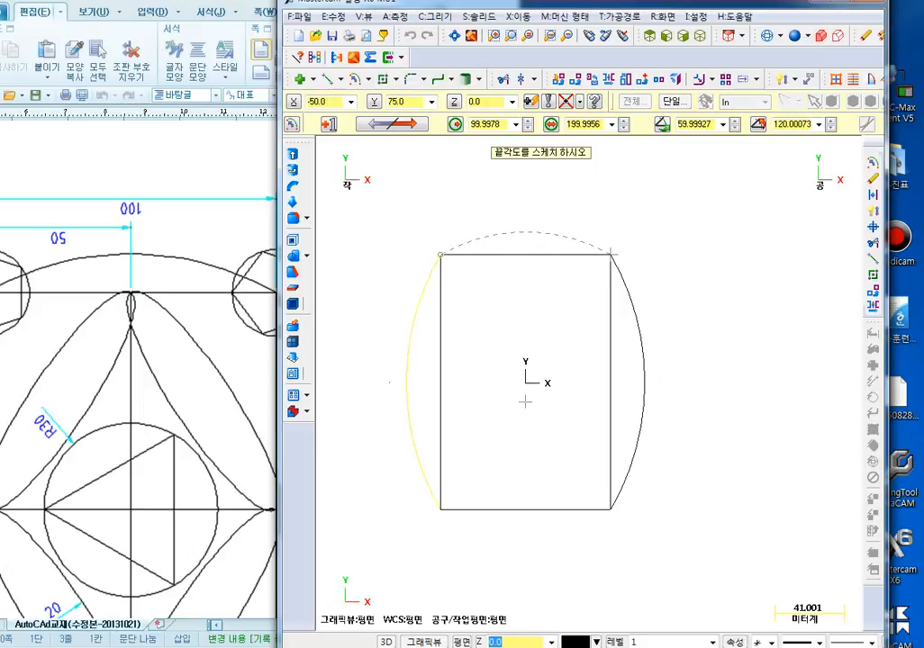
{"action": "left_click", "coordinate": [440, 255]}
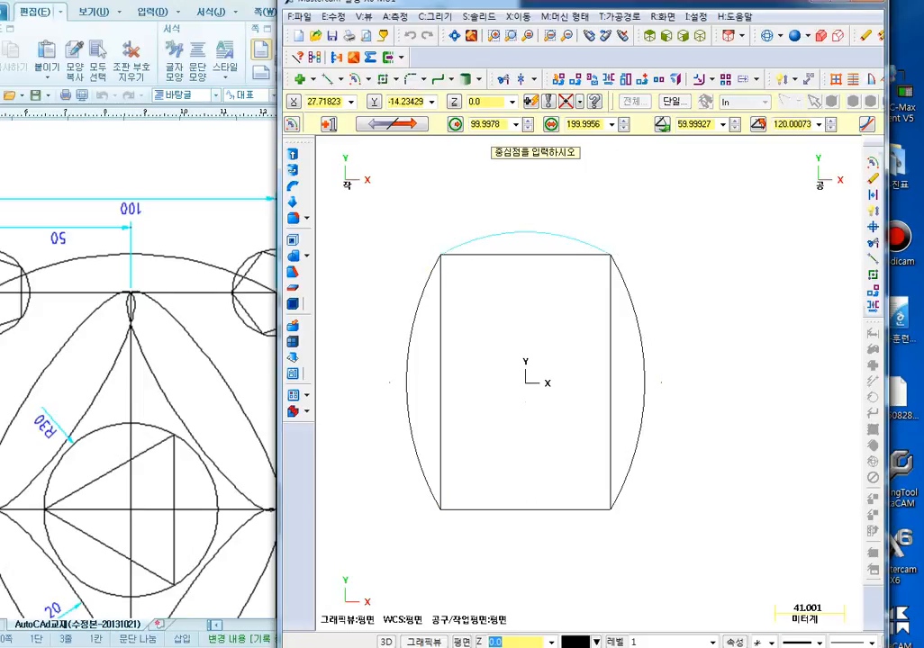
{"action": "key", "text": "Escape"}
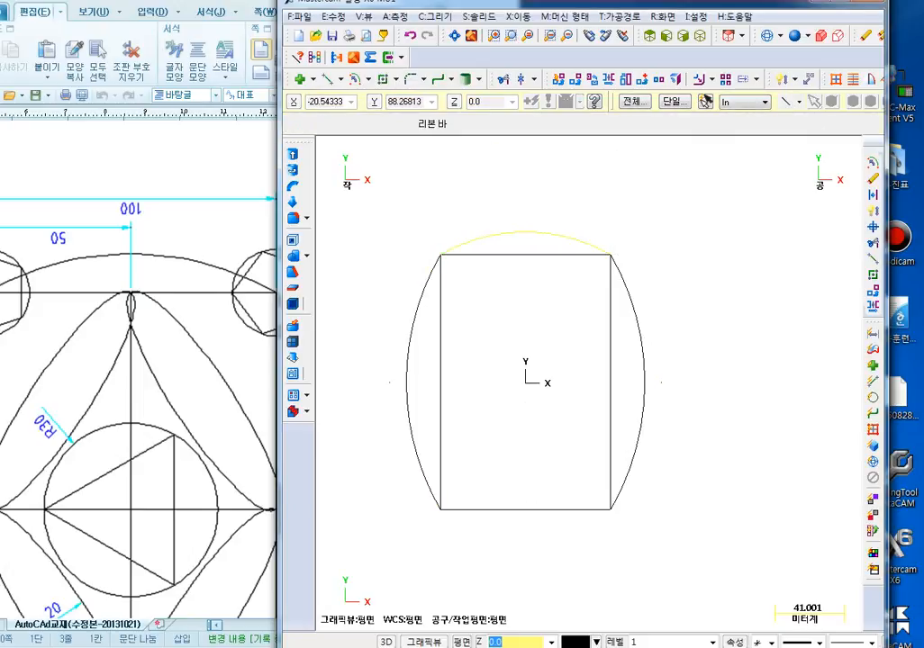
{"action": "left_click", "coordinate": [519, 17]}
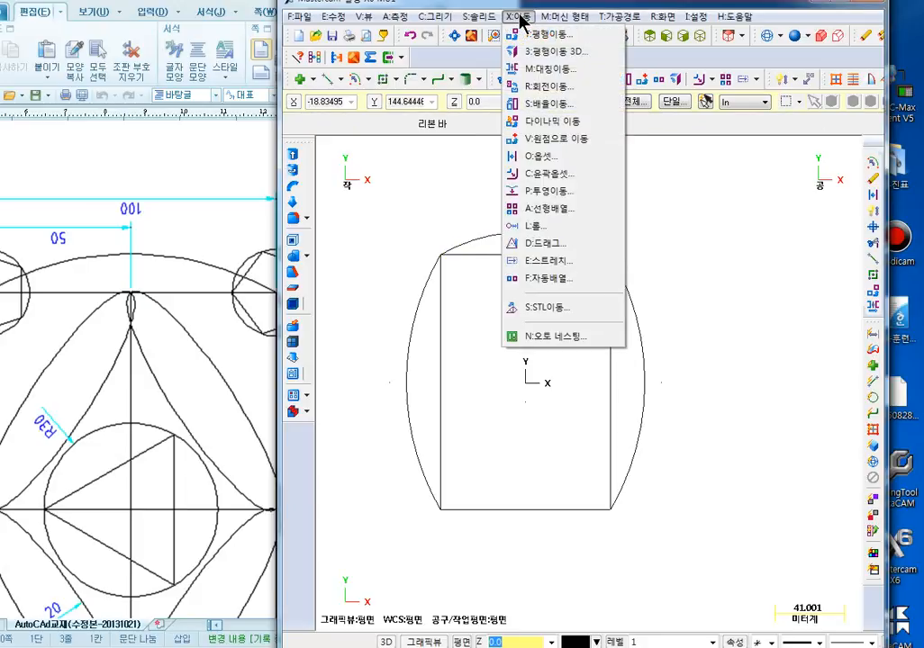
{"action": "left_click", "coordinate": [484, 258]}
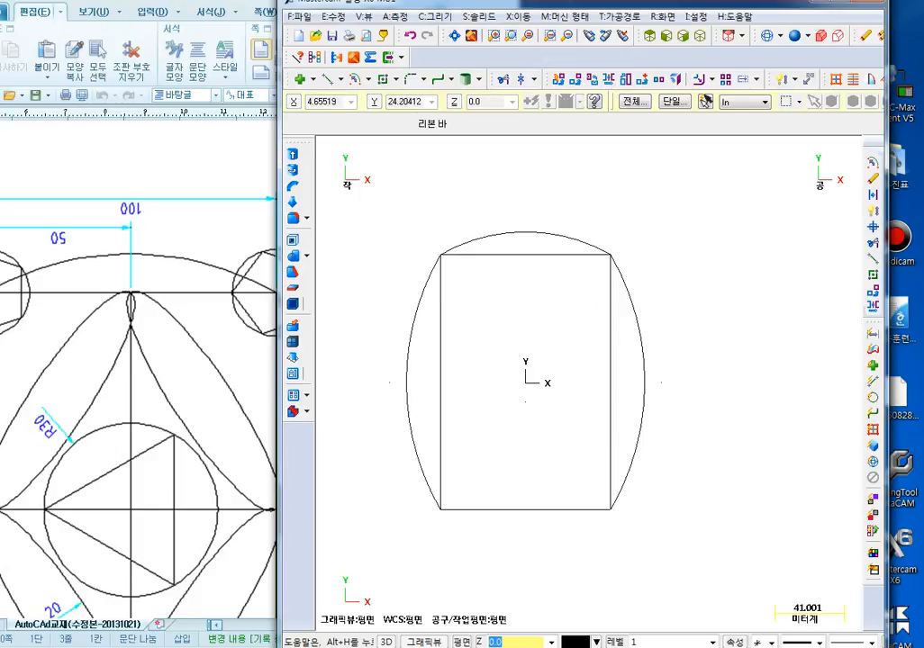
{"action": "key", "text": "Right"}
{"action": "key", "text": "Right"}
{"action": "key", "text": "Right"}
{"action": "key", "text": "Right"}
{"action": "key", "text": "Right"}
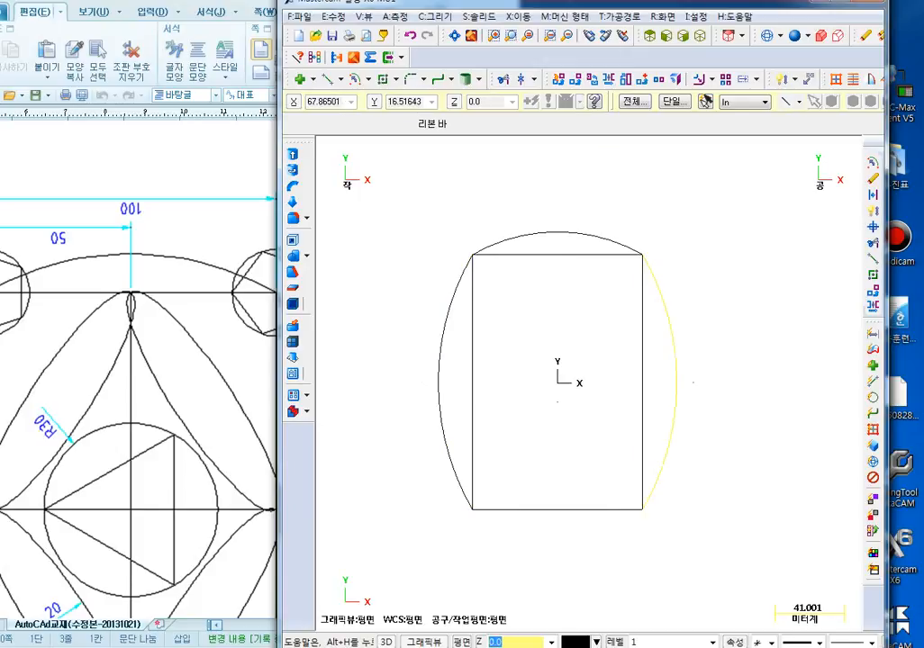
Delete the right side arc and draw a line from the midpoint of the rectangle's left edge to the left arc's midpoint.
{"action": "left_click", "coordinate": [674, 359]}
{"action": "left_click", "coordinate": [322, 79]}
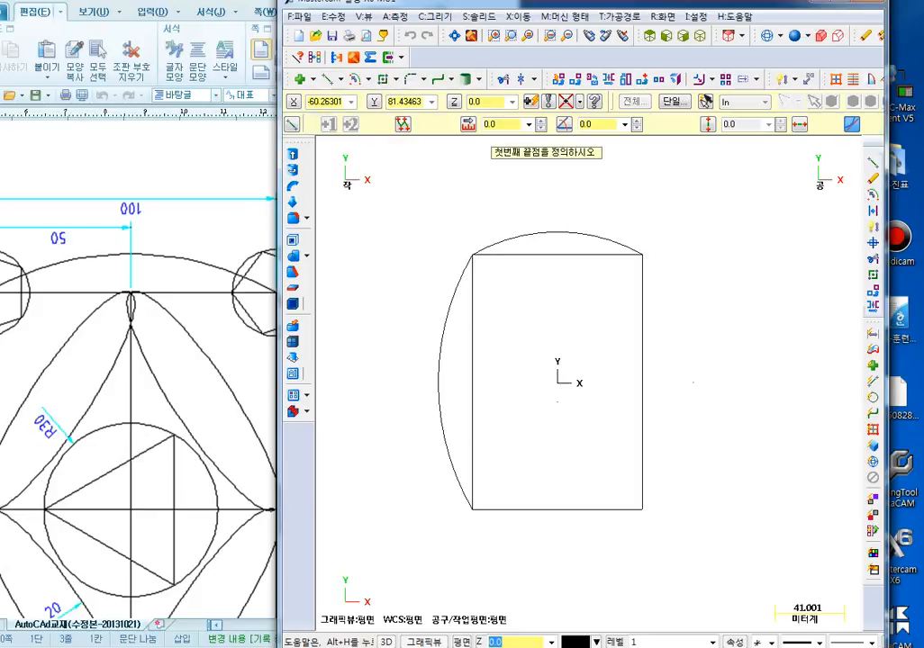
{"action": "left_click", "coordinate": [473, 383]}
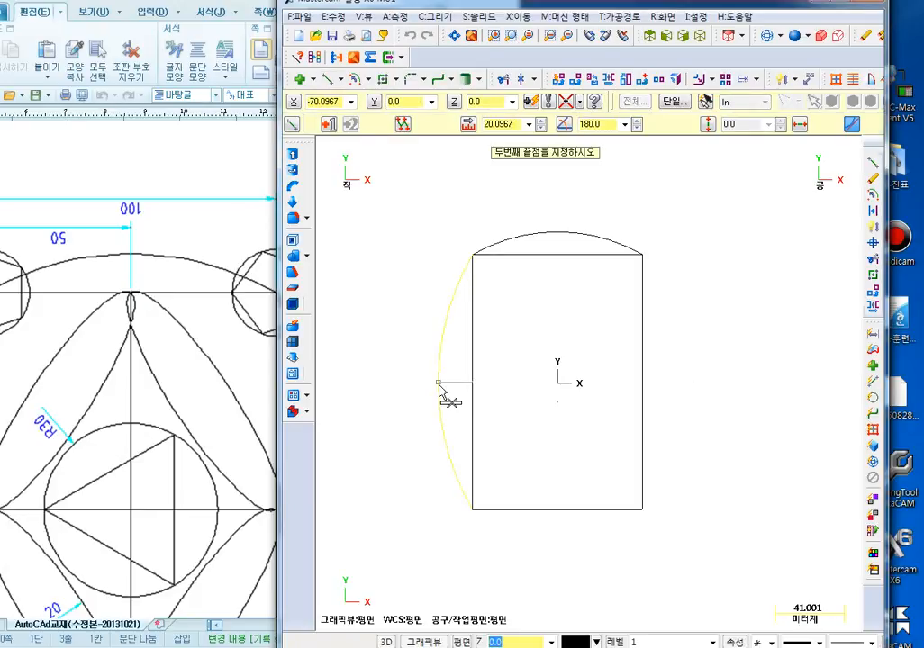
{"action": "left_click", "coordinate": [438, 382]}
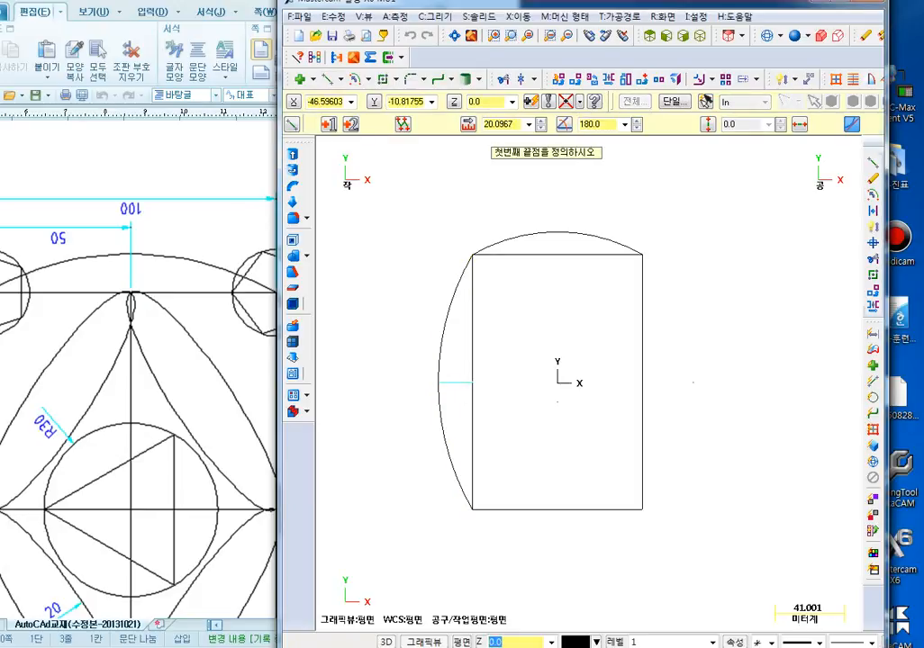
Dimension the length of the short horizontal line between the rectangle's left edge and the left arc.
{"action": "left_click", "coordinate": [783, 79]}
{"action": "left_click", "coordinate": [454, 383]}
{"action": "left_click", "coordinate": [425, 302]}
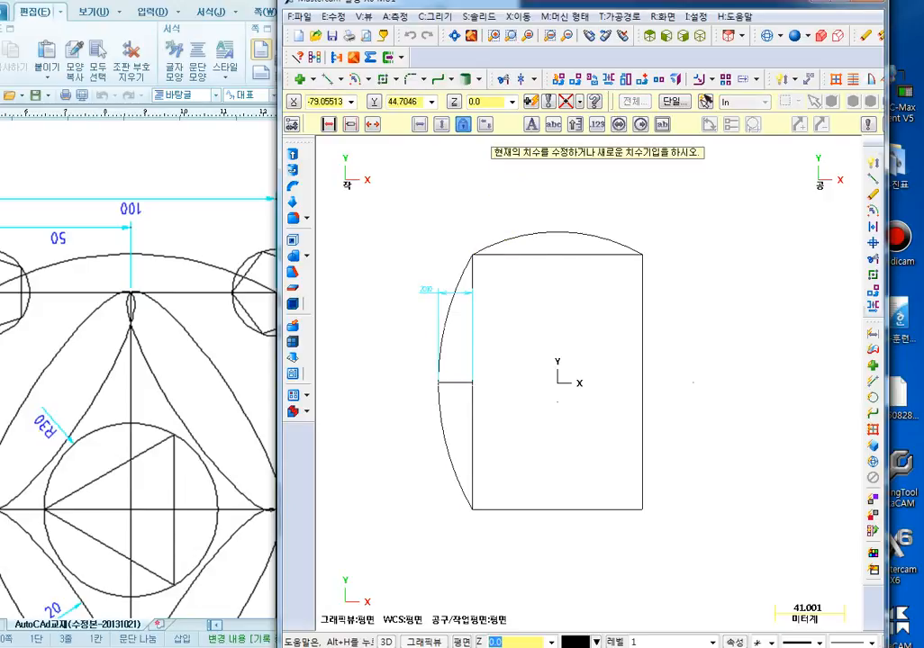
Delete the horizontal dimension between the rectangle's left edge and the left arc.
{"action": "scroll", "coordinate": [425, 310], "scroll_direction": "up", "scroll_amount": 1}
{"action": "key", "text": "Escape"}
{"action": "key", "text": "Escape"}
{"action": "left_click", "coordinate": [435, 295]}
{"action": "key", "text": "Delete"}
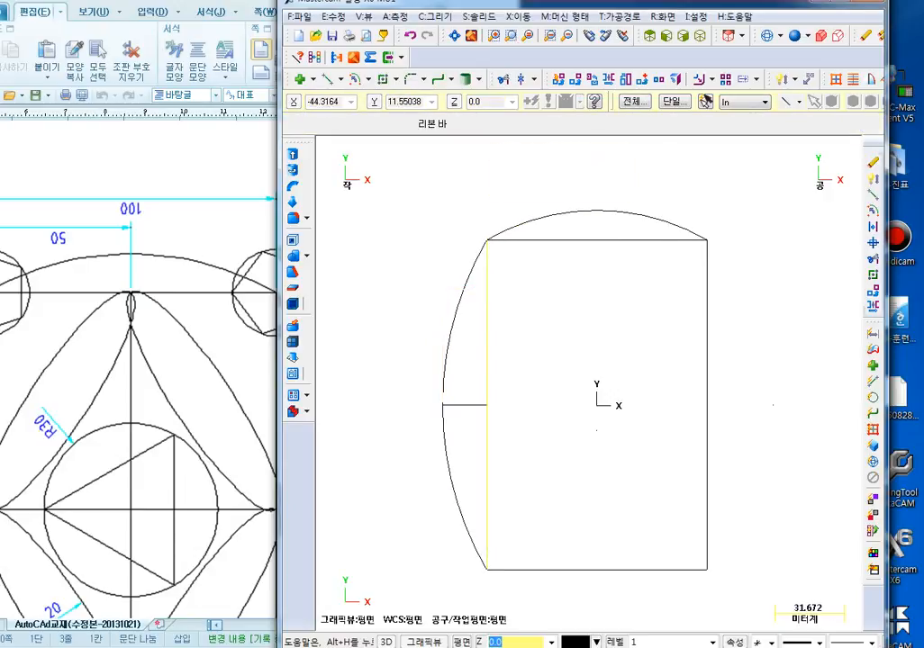
Delete the short horizontal line beside the rectangle's left edge and the left arc together with its centre point.
{"action": "scroll", "coordinate": [497, 359], "scroll_direction": "down", "scroll_amount": 1}
{"action": "middle_click_drag", "start_coordinate": [506, 370], "coordinate": [473, 302]}
{"action": "left_click", "coordinate": [434, 333]}
{"action": "key", "text": "Delete"}
{"action": "left_click", "coordinate": [415, 298]}
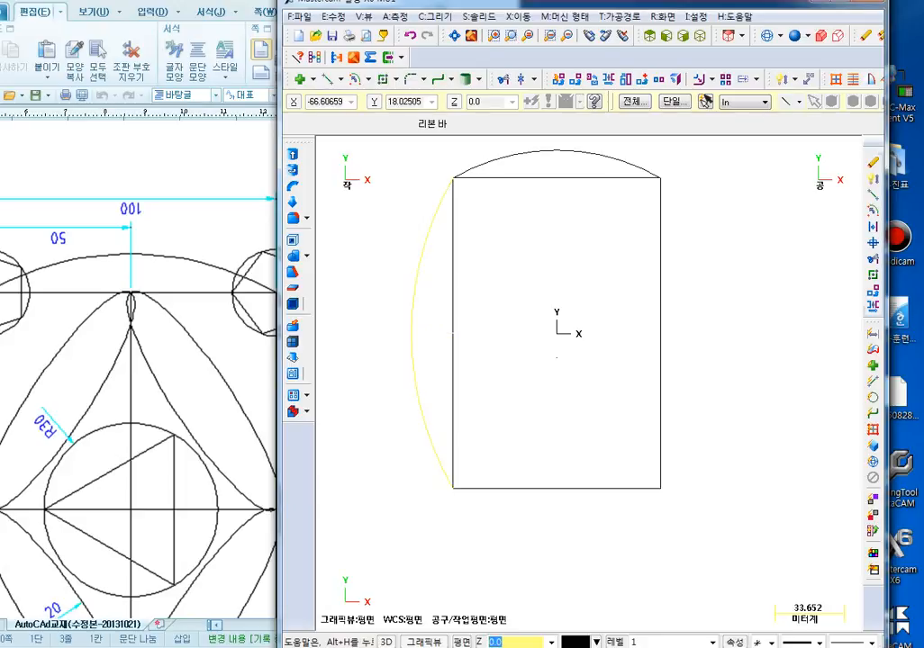
{"action": "key", "text": "Delete"}
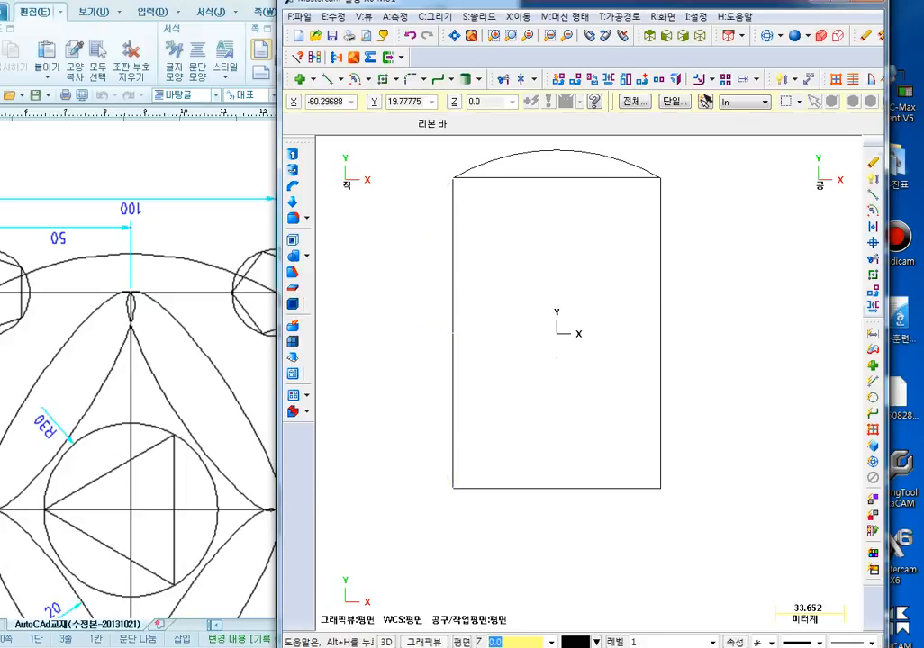
Sketch a polar arc centred at coordinate x-50-20.1+150, radius about 150, from the rectangle's top left corner to its bottom left corner.
{"action": "left_click", "coordinate": [367, 79]}
{"action": "left_click", "coordinate": [416, 118]}
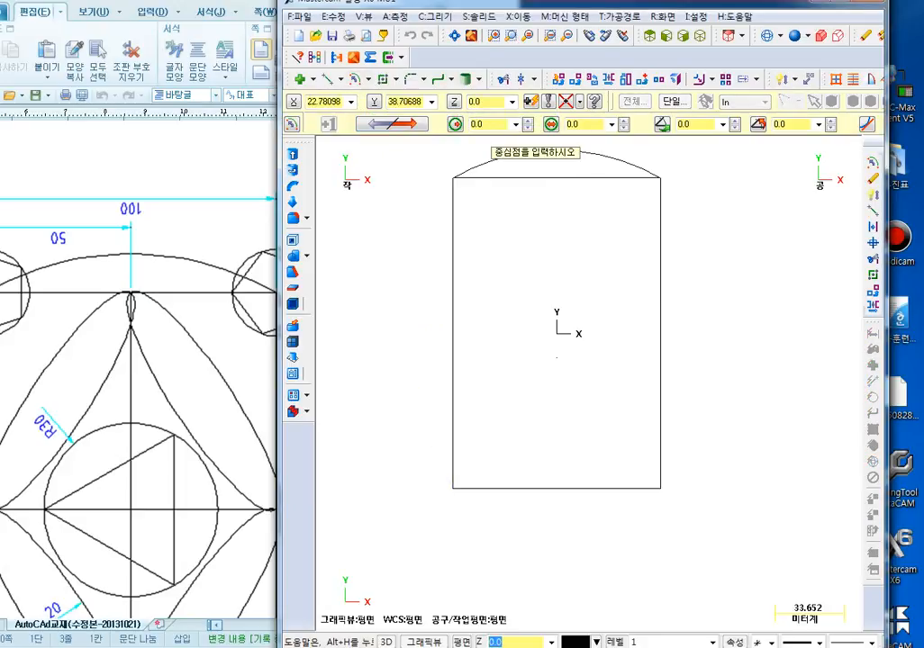
{"action": "left_click", "coordinate": [559, 334]}
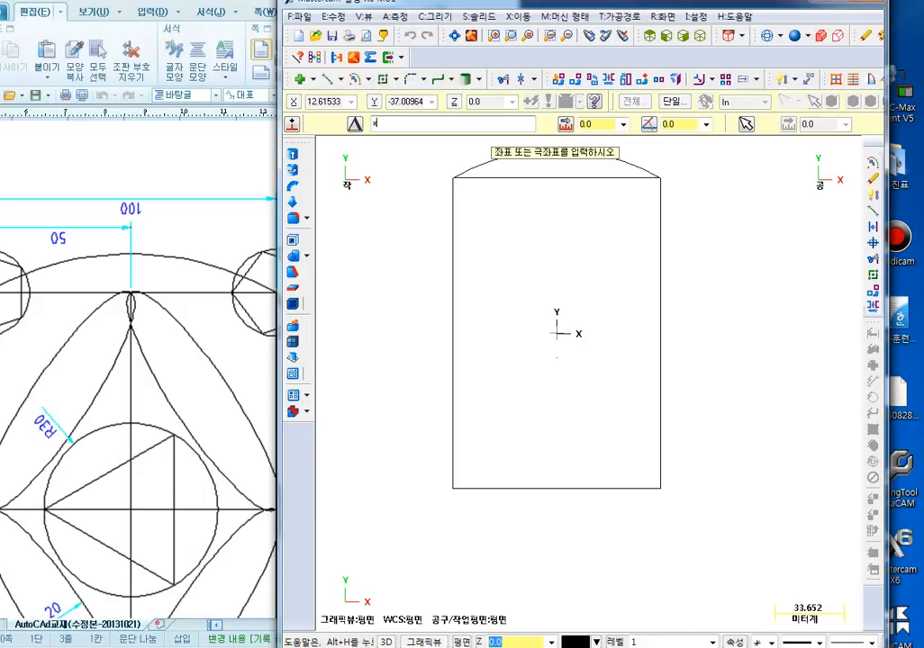
{"action": "type", "text": "-50-20.1+150"}
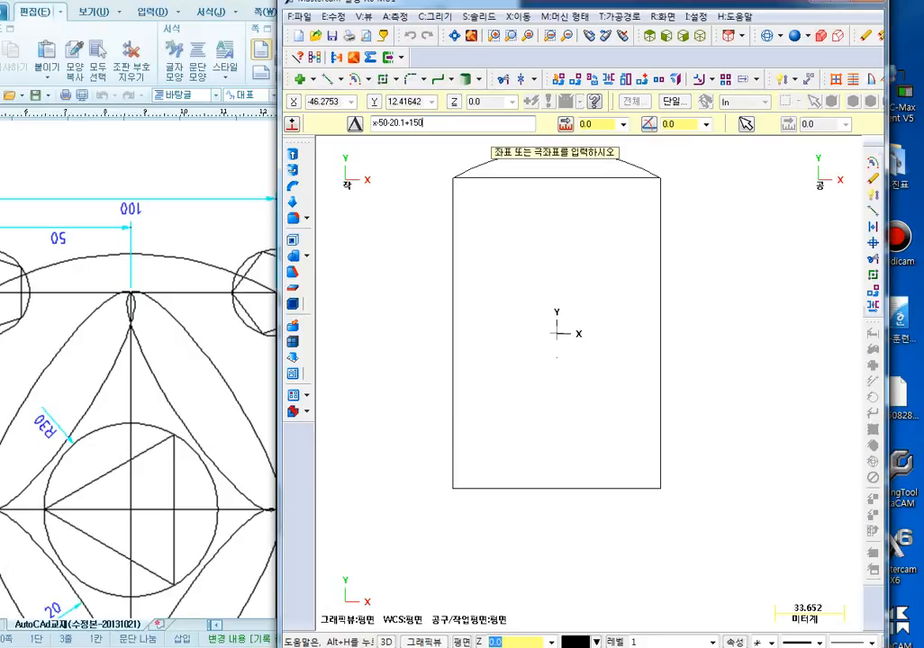
{"action": "left_click", "coordinate": [558, 335]}
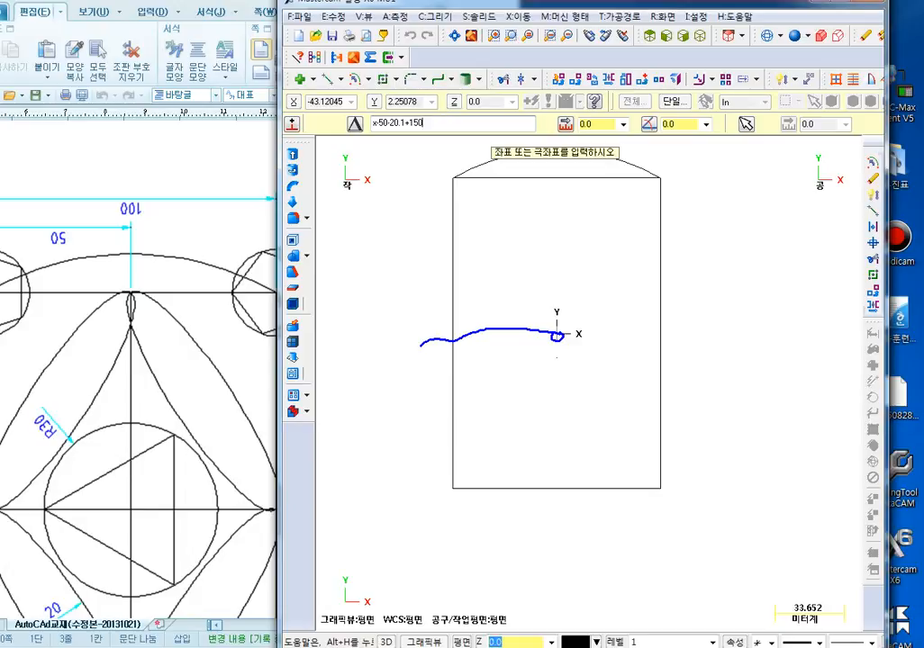
{"action": "mouse_move", "coordinate": [453, 363]}
{"action": "left_mouse_down"}
{"action": "mouse_move", "coordinate": [581, 369]}
{"action": "mouse_move", "coordinate": [611, 333]}
{"action": "left_mouse_up"}
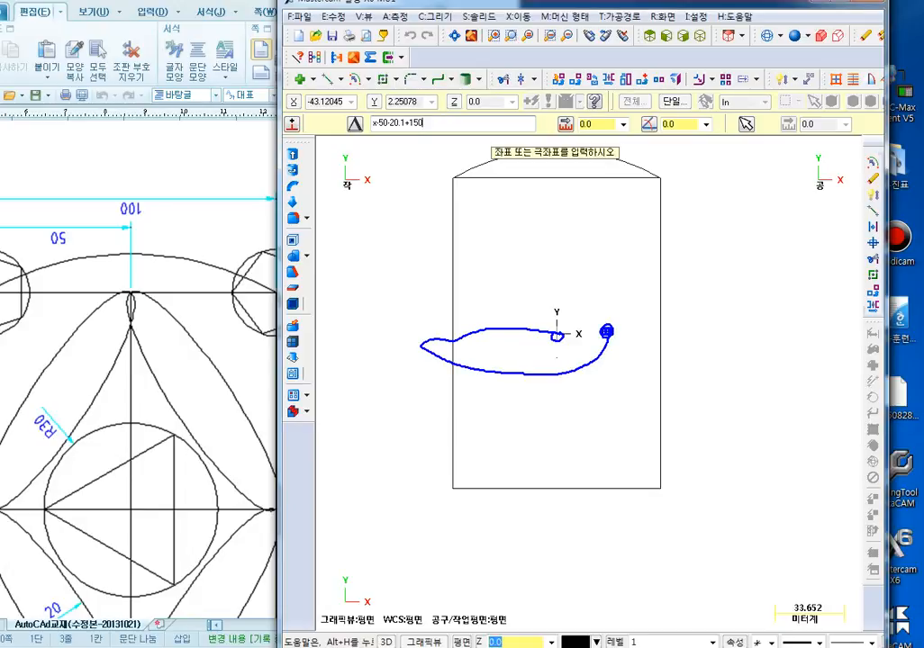
{"action": "key", "text": "Escape"}
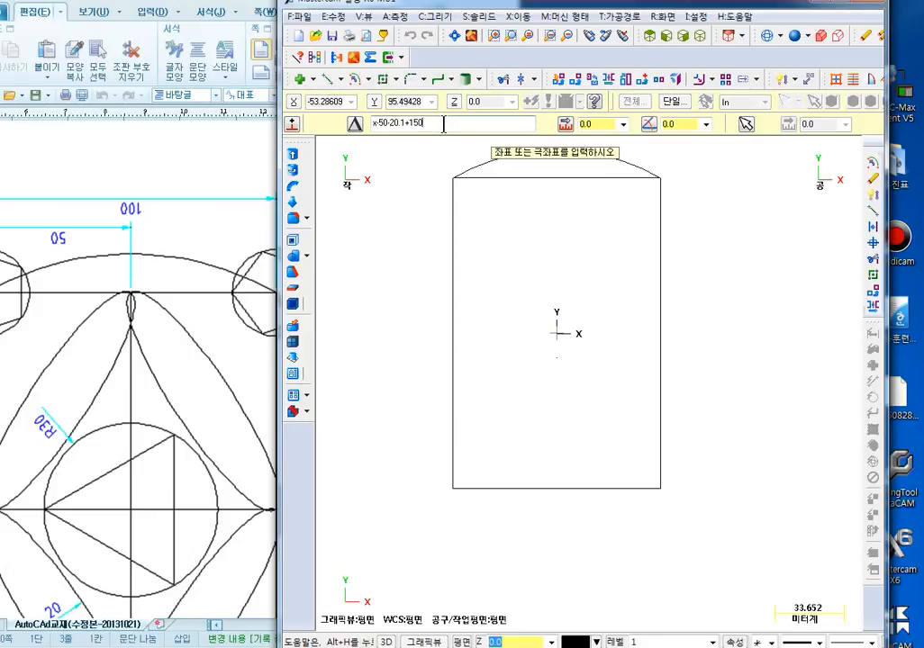
{"action": "key", "text": "Return"}
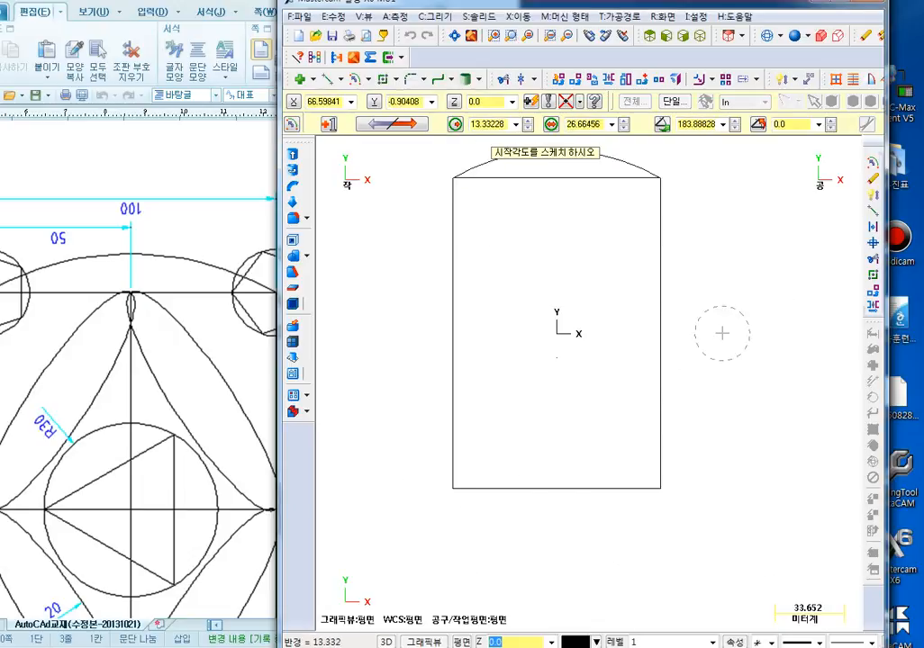
{"action": "left_click", "coordinate": [458, 181]}
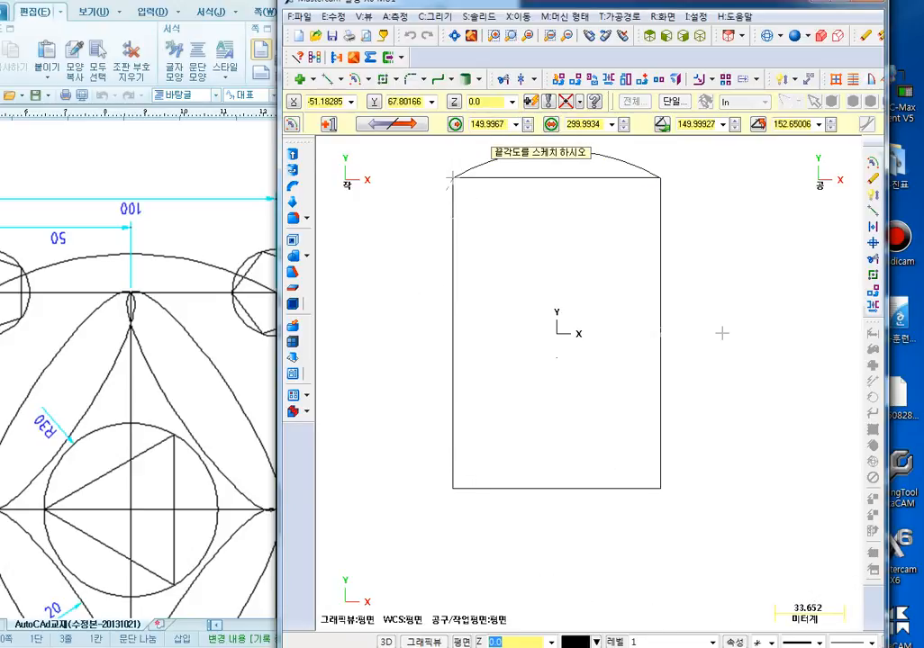
{"action": "left_click", "coordinate": [453, 487]}
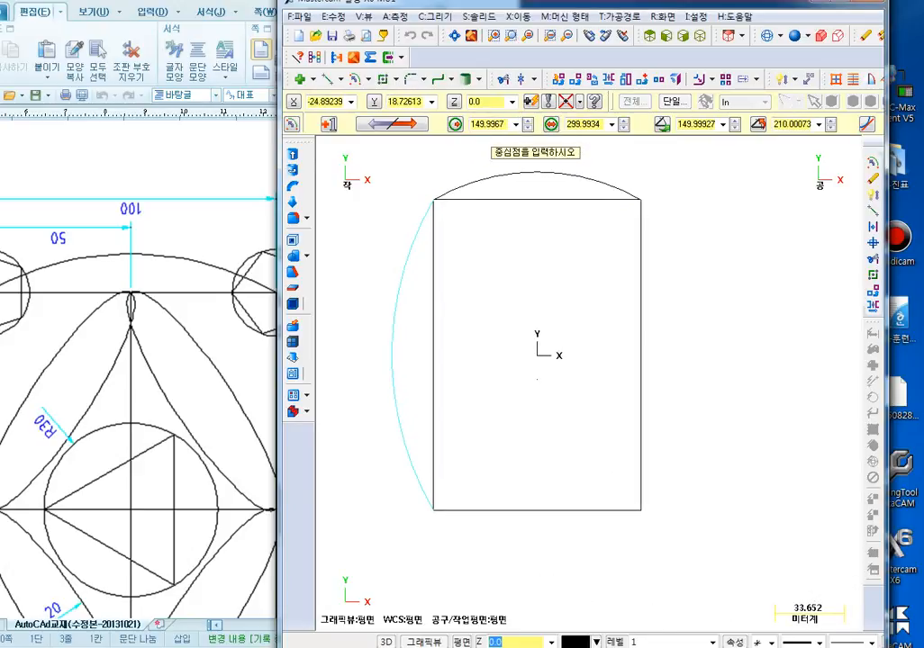
{"action": "key", "text": "Return"}
{"action": "key", "text": "Escape"}
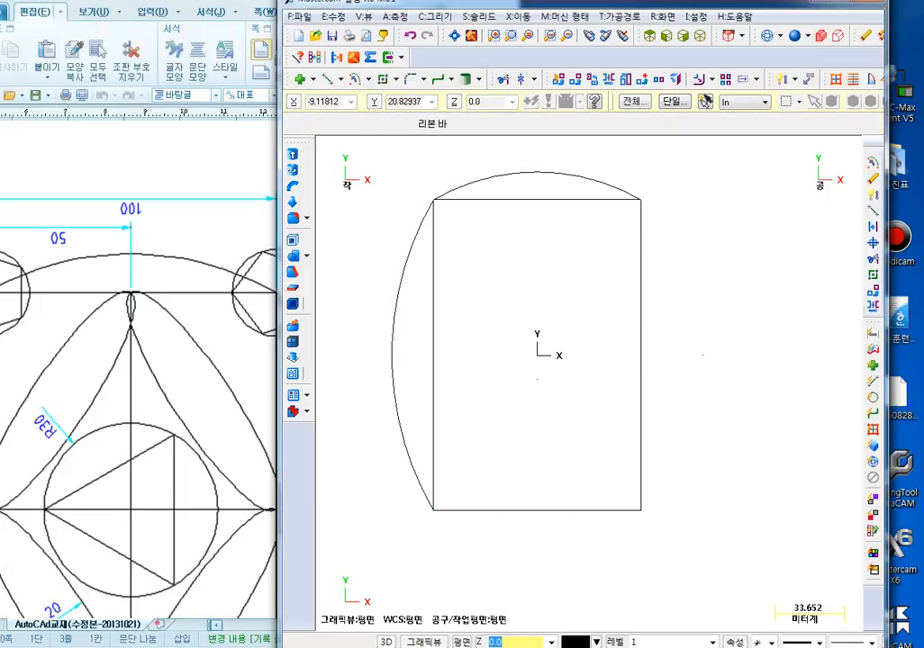
Switch to the reference drawing in the word processor and examine the gaps between the rectangle's top and left edges and their arcs.
{"action": "double_click", "coordinate": [214, 2]}
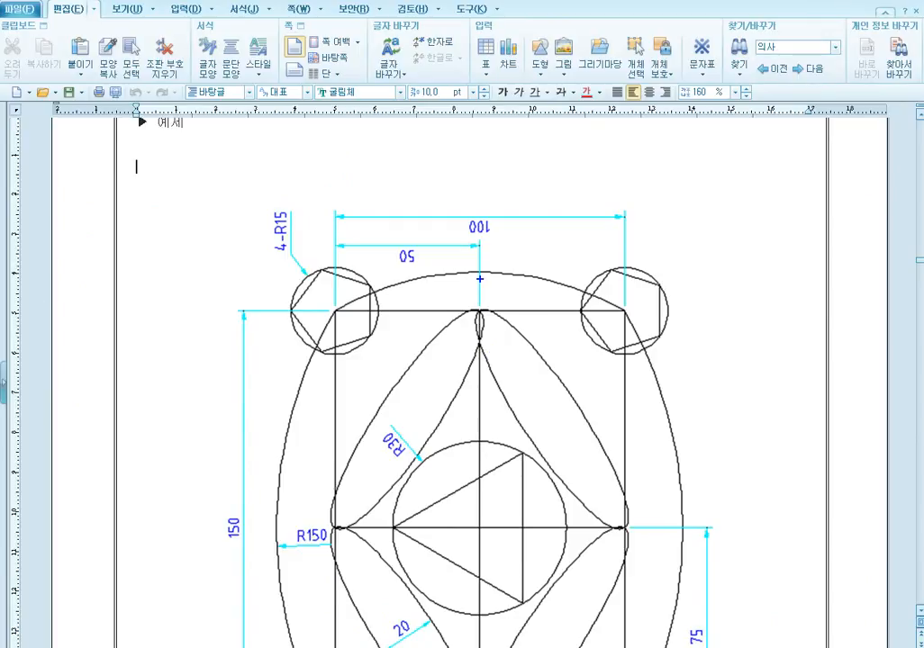
{"action": "left_click_drag", "start_coordinate": [481, 272], "coordinate": [759, 271]}
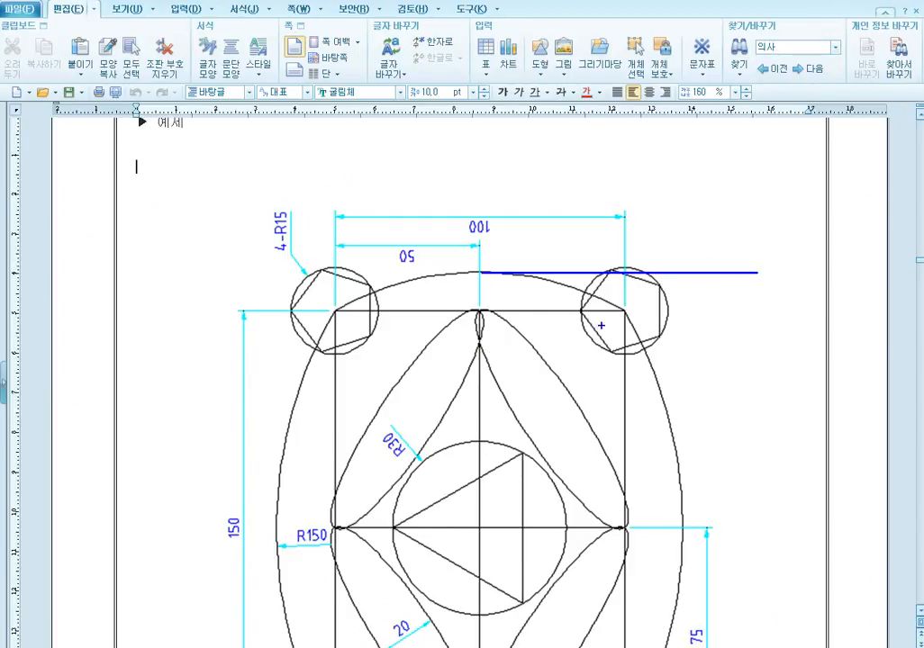
{"action": "mouse_move", "coordinate": [488, 312]}
{"action": "left_mouse_down"}
{"action": "mouse_move", "coordinate": [721, 319]}
{"action": "mouse_move", "coordinate": [776, 311]}
{"action": "left_mouse_up"}
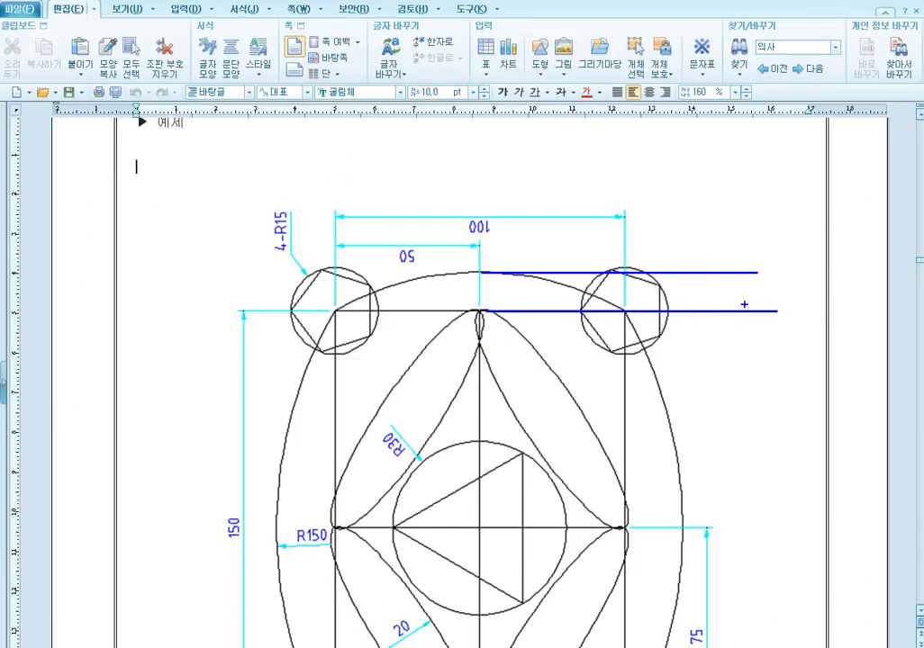
{"action": "left_click_drag", "start_coordinate": [722, 279], "coordinate": [726, 313]}
{"action": "mouse_move", "coordinate": [755, 277]}
{"action": "left_mouse_down"}
{"action": "mouse_move", "coordinate": [756, 299]}
{"action": "mouse_move", "coordinate": [820, 288]}
{"action": "mouse_move", "coordinate": [805, 309]}
{"action": "left_mouse_up"}
{"action": "left_click", "coordinate": [776, 294]}
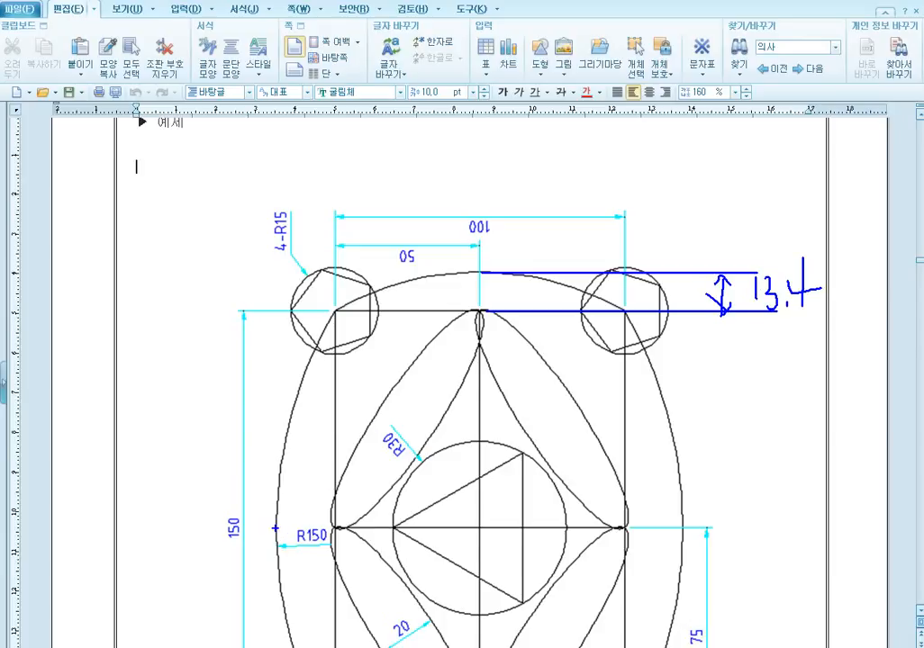
{"action": "left_click_drag", "start_coordinate": [274, 528], "coordinate": [274, 207]}
{"action": "left_click_drag", "start_coordinate": [336, 313], "coordinate": [336, 200]}
{"action": "mouse_move", "coordinate": [280, 244]}
{"action": "left_mouse_down"}
{"action": "mouse_move", "coordinate": [326, 244]}
{"action": "mouse_move", "coordinate": [305, 262]}
{"action": "mouse_move", "coordinate": [305, 202]}
{"action": "mouse_move", "coordinate": [322, 170]}
{"action": "mouse_move", "coordinate": [343, 158]}
{"action": "mouse_move", "coordinate": [331, 171]}
{"action": "mouse_move", "coordinate": [353, 169]}
{"action": "left_mouse_up"}
{"action": "left_click_drag", "start_coordinate": [367, 155], "coordinate": [409, 169]}
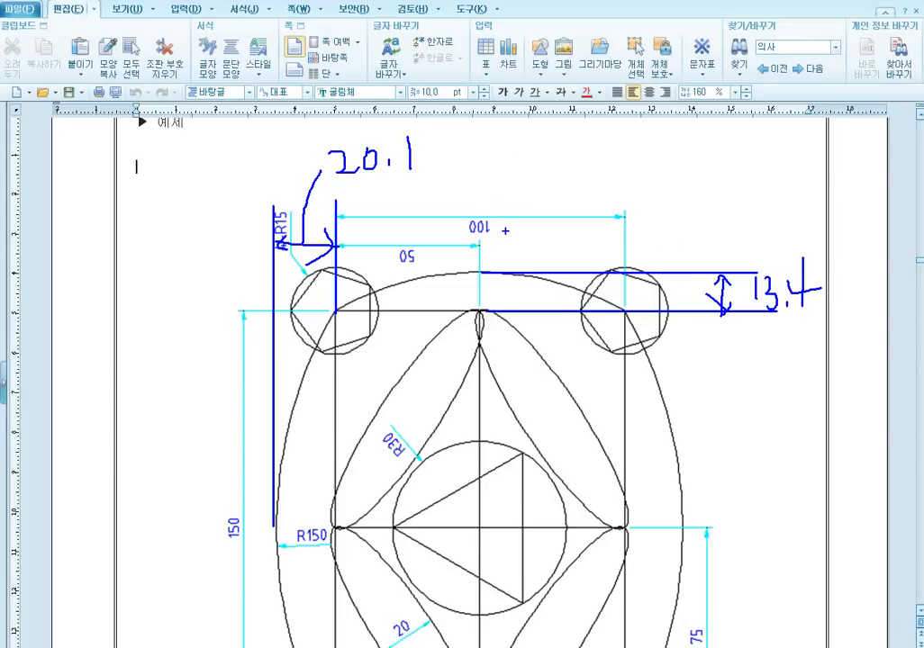
{"action": "key", "text": "Escape"}
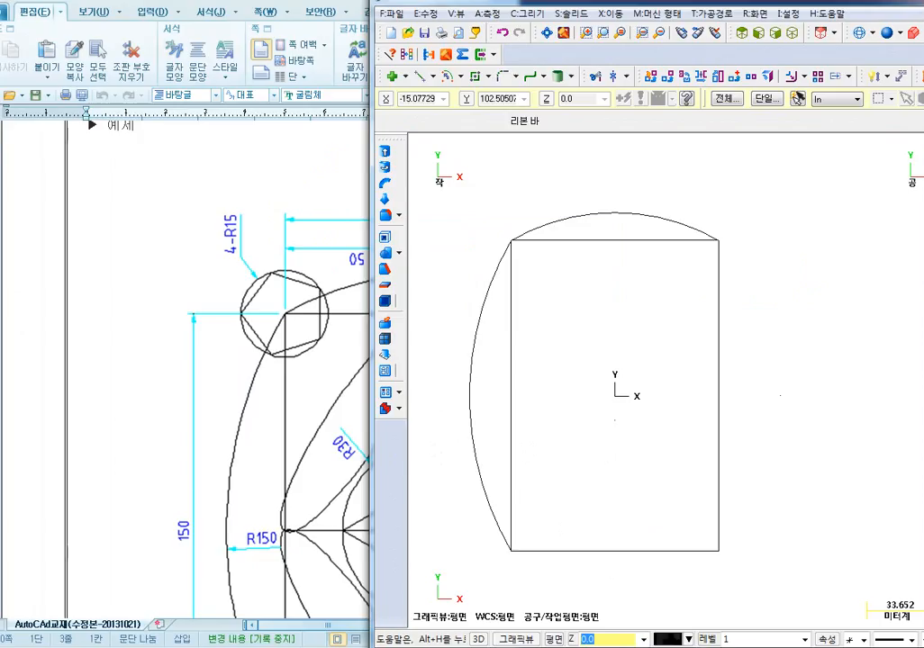
{"action": "left_click", "coordinate": [460, 77]}
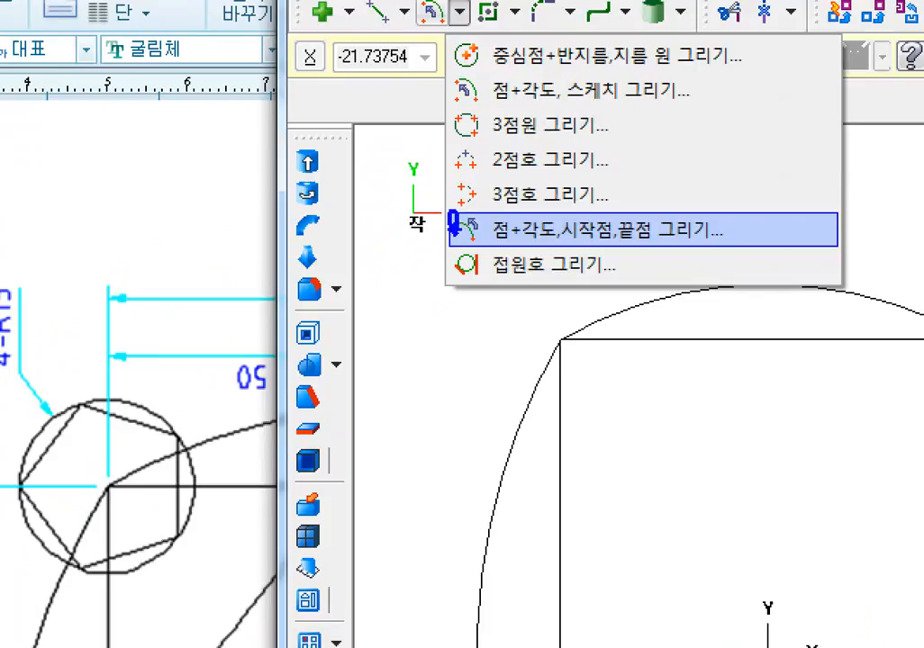
{"action": "mouse_move", "coordinate": [478, 240]}
{"action": "left_mouse_down"}
{"action": "mouse_move", "coordinate": [469, 244]}
{"action": "mouse_move", "coordinate": [476, 246]}
{"action": "left_mouse_up"}
{"action": "key", "text": "Escape"}
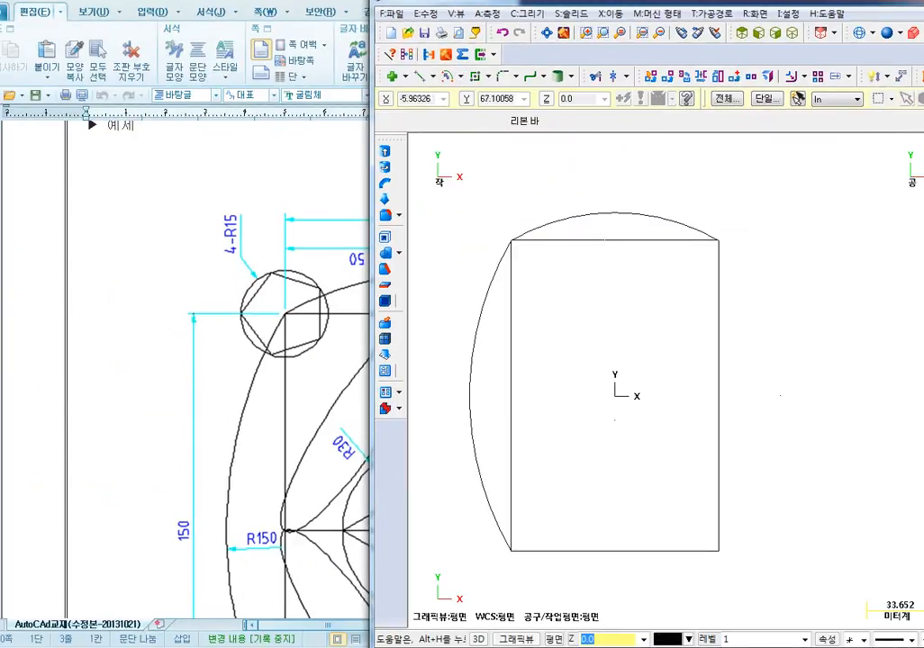
{"action": "left_click_drag", "start_coordinate": [718, 235], "coordinate": [716, 235]}
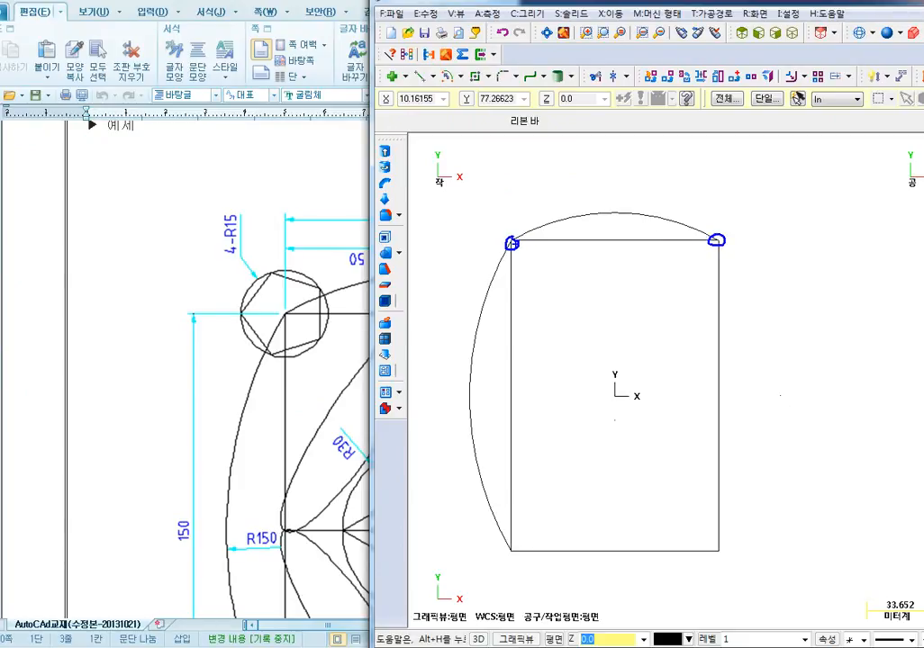
{"action": "mouse_move", "coordinate": [511, 239]}
{"action": "left_mouse_down"}
{"action": "mouse_move", "coordinate": [615, 212]}
{"action": "mouse_move", "coordinate": [703, 233]}
{"action": "mouse_move", "coordinate": [748, 272]}
{"action": "mouse_move", "coordinate": [814, 417]}
{"action": "left_mouse_up"}
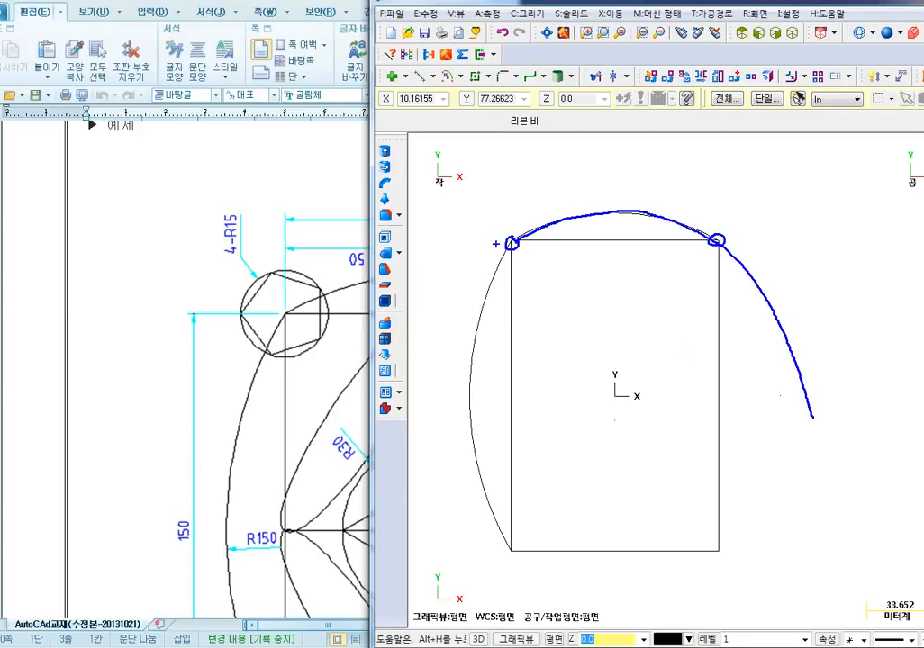
{"action": "mouse_move", "coordinate": [511, 241]}
{"action": "left_mouse_down"}
{"action": "mouse_move", "coordinate": [457, 351]}
{"action": "mouse_move", "coordinate": [433, 455]}
{"action": "mouse_move", "coordinate": [425, 423]}
{"action": "mouse_move", "coordinate": [821, 429]}
{"action": "mouse_move", "coordinate": [836, 410]}
{"action": "mouse_move", "coordinate": [816, 400]}
{"action": "left_mouse_up"}
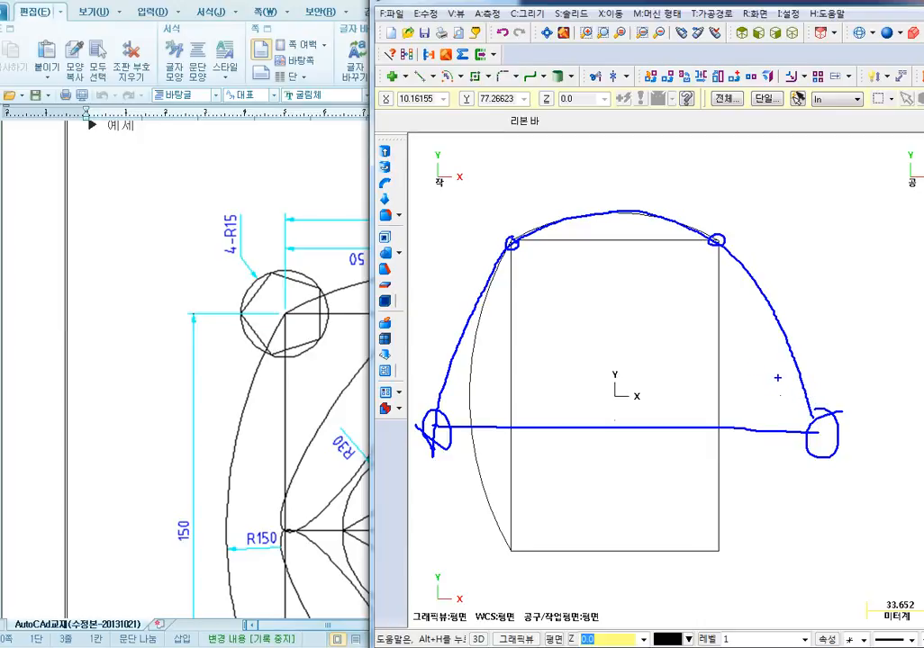
Delete the top and left arcs together with their centre points, keeping only the rectangle.
{"action": "key", "text": "Escape"}
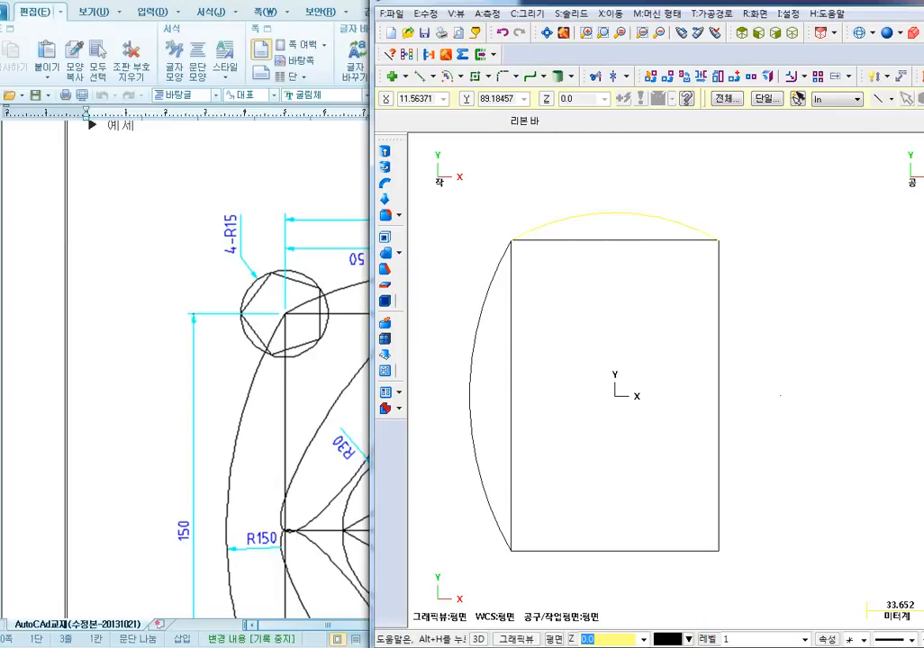
{"action": "left_click", "coordinate": [615, 214]}
{"action": "left_click", "coordinate": [470, 397]}
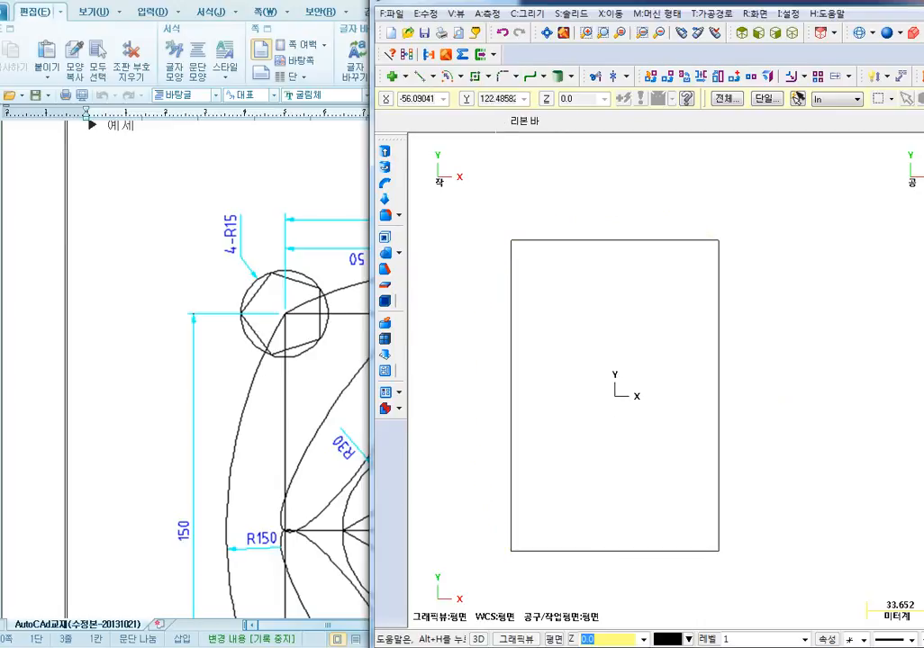
Begin a polar endpoint arc with its start point at coordinate x100y75+13.4-100.
{"action": "left_click", "coordinate": [460, 77]}
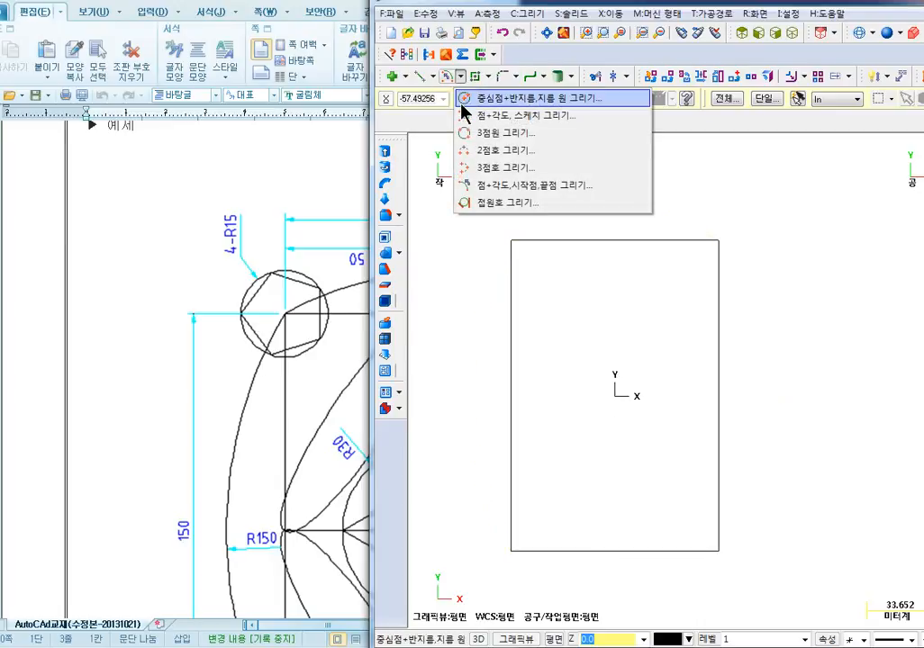
{"action": "left_click", "coordinate": [564, 186]}
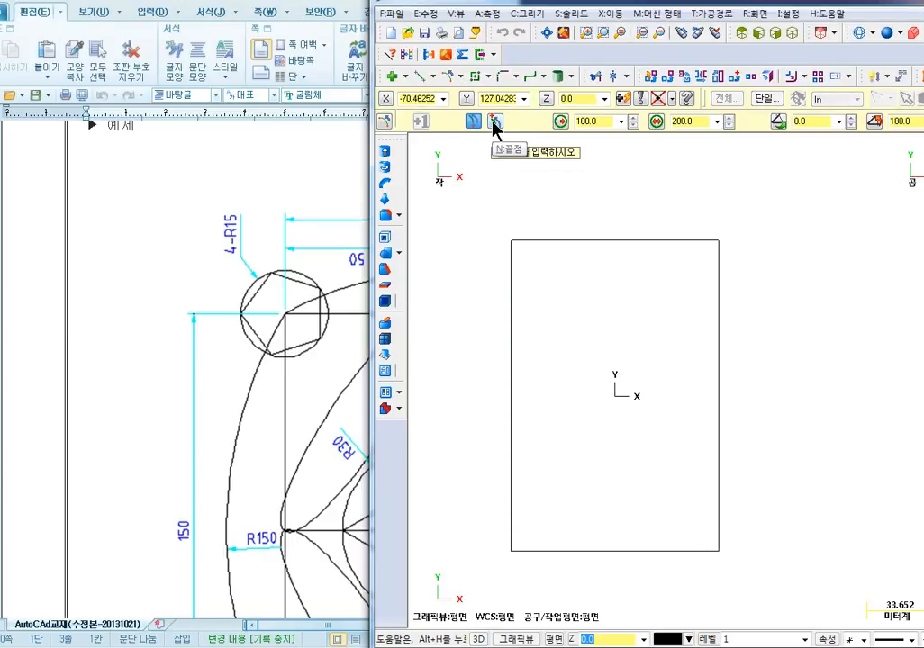
{"action": "left_click_drag", "start_coordinate": [501, 6], "coordinate": [412, 13]}
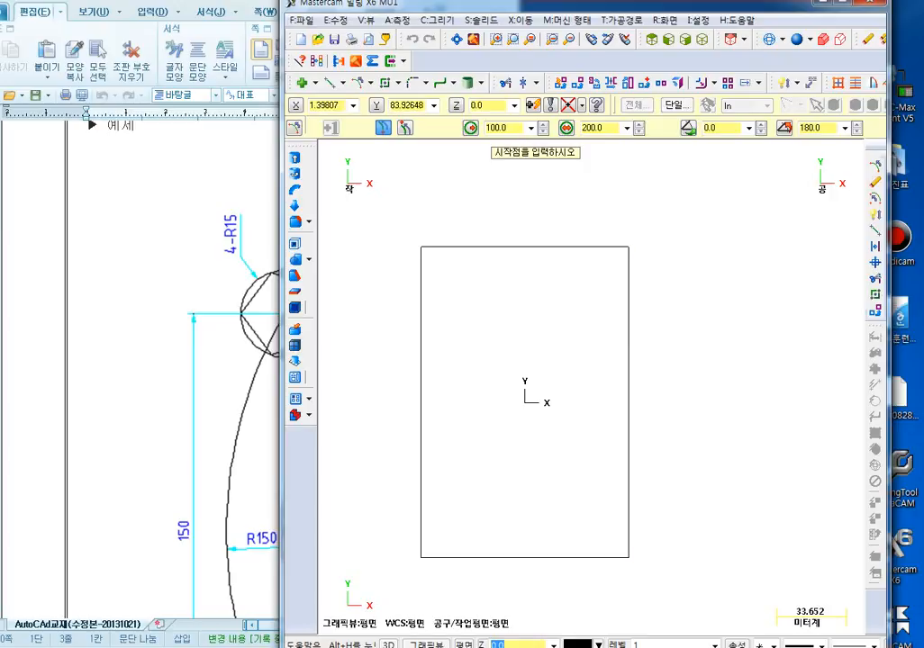
{"action": "left_click", "coordinate": [527, 403], "text": "shift"}
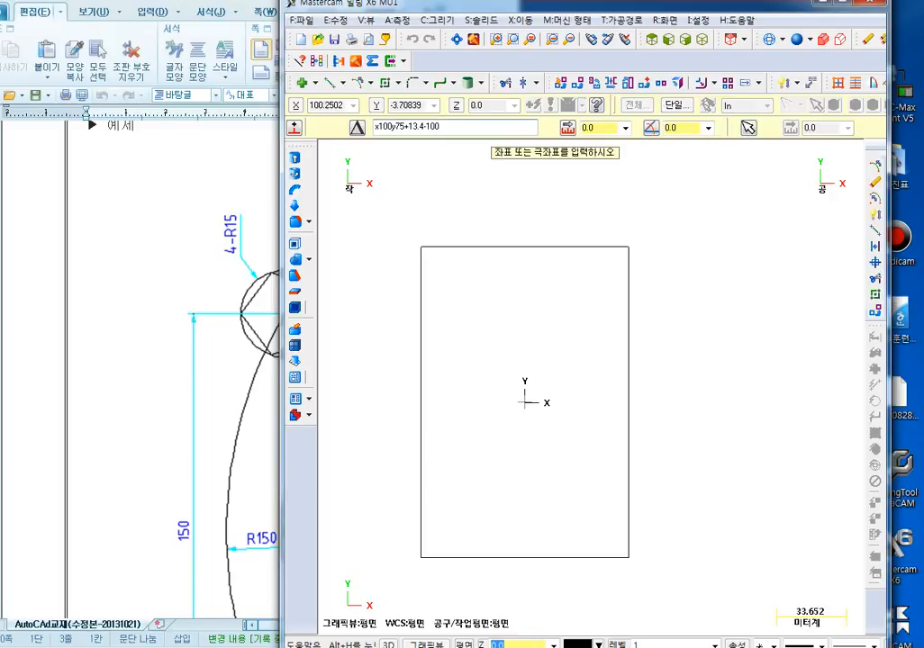
{"action": "left_click_drag", "start_coordinate": [732, 416], "coordinate": [722, 416]}
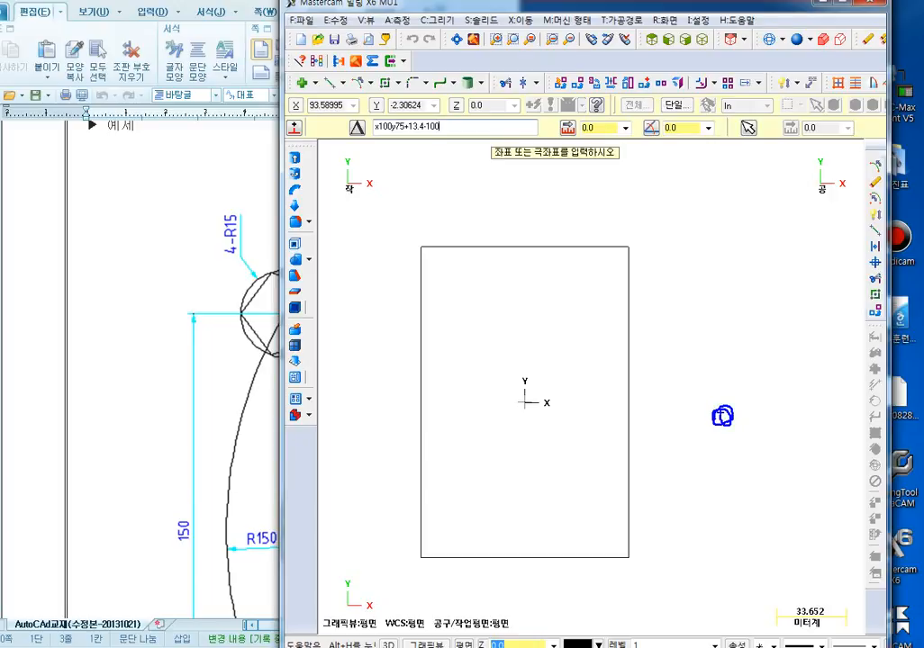
{"action": "mouse_move", "coordinate": [525, 402]}
{"action": "left_mouse_down"}
{"action": "mouse_move", "coordinate": [724, 414]}
{"action": "mouse_move", "coordinate": [745, 388]}
{"action": "mouse_move", "coordinate": [726, 404]}
{"action": "left_mouse_up"}
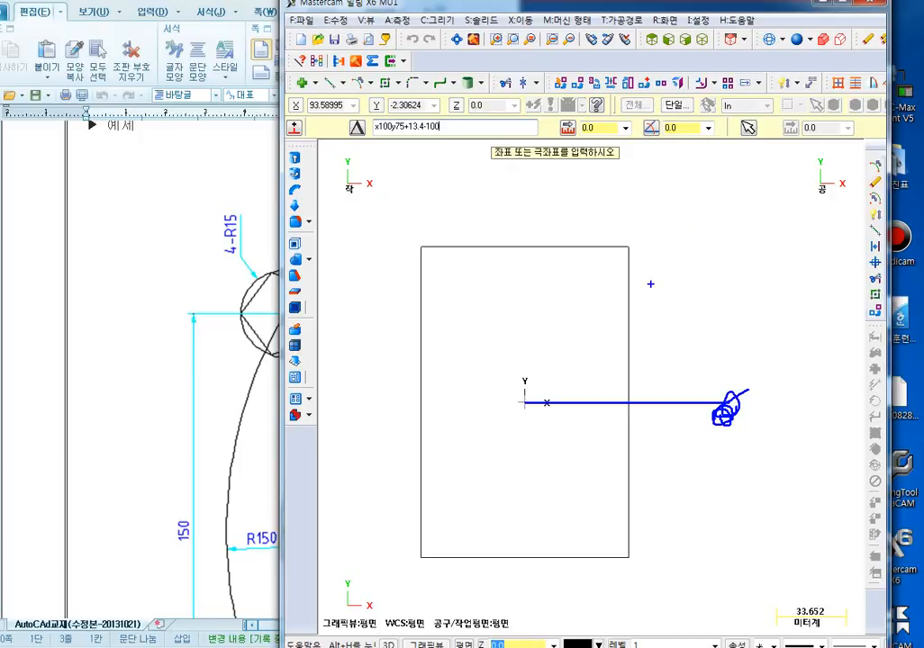
{"action": "mouse_move", "coordinate": [526, 402]}
{"action": "left_mouse_down"}
{"action": "mouse_move", "coordinate": [512, 217]}
{"action": "mouse_move", "coordinate": [498, 306]}
{"action": "mouse_move", "coordinate": [529, 445]}
{"action": "mouse_move", "coordinate": [710, 452]}
{"action": "mouse_move", "coordinate": [744, 441]}
{"action": "left_mouse_up"}
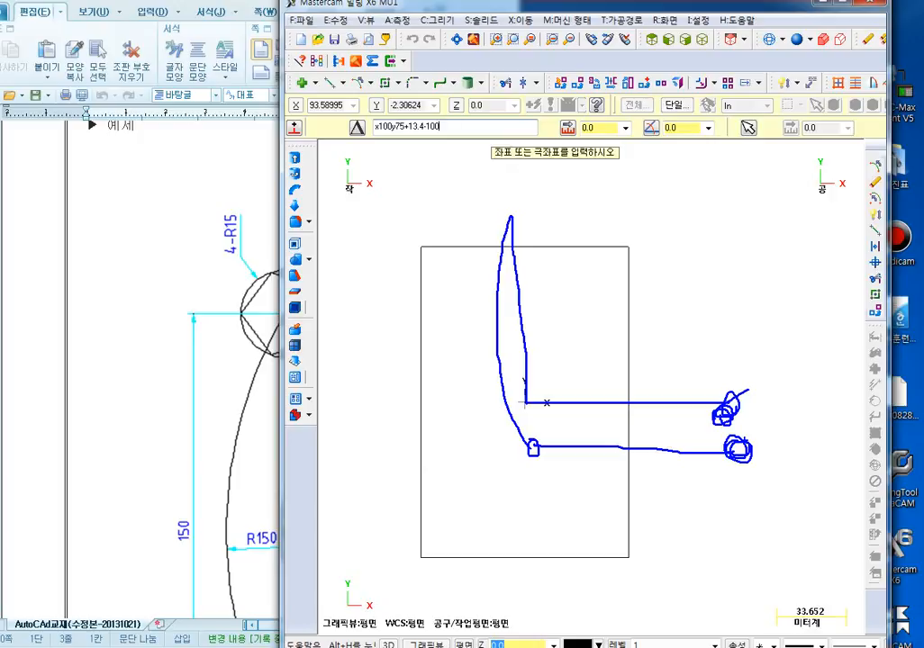
{"action": "key", "text": "Escape"}
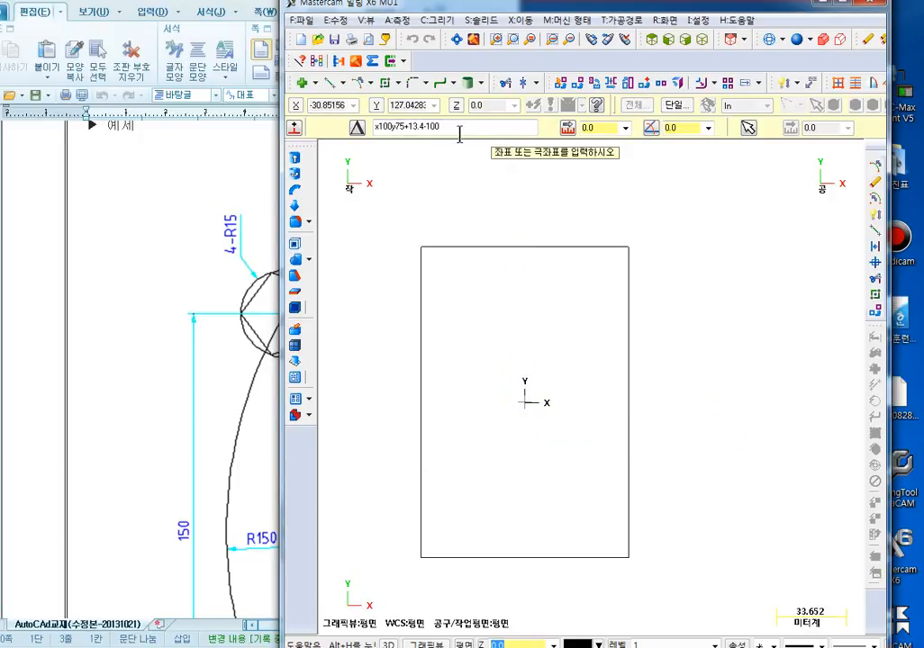
{"action": "key", "text": "Return"}
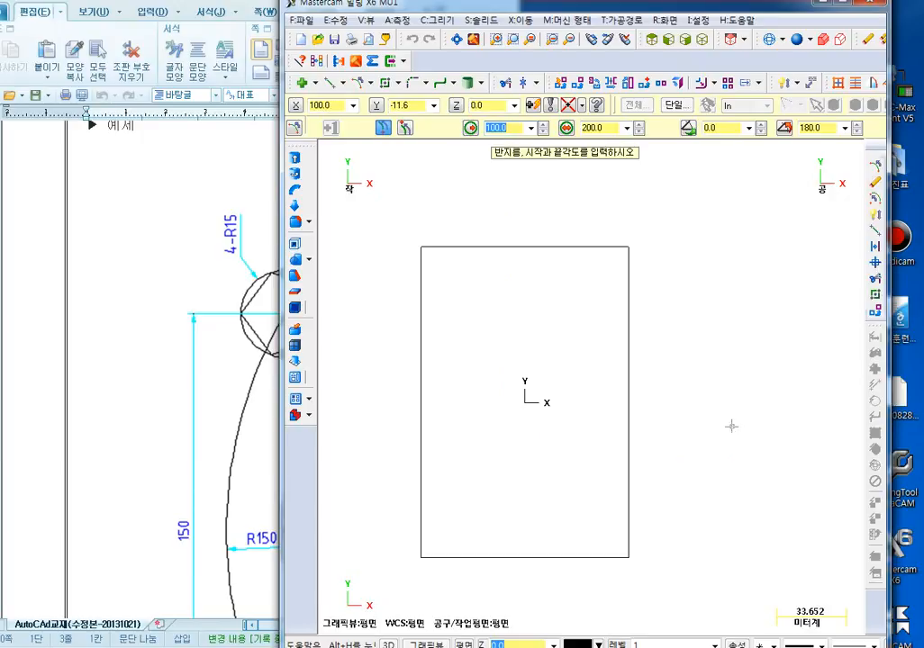
Set the polar arc's radius to 100, with a start angle of 0 and an end angle of 180 degrees.
{"action": "left_click", "coordinate": [531, 406]}
{"action": "left_click_drag", "start_coordinate": [537, 403], "coordinate": [717, 400]}
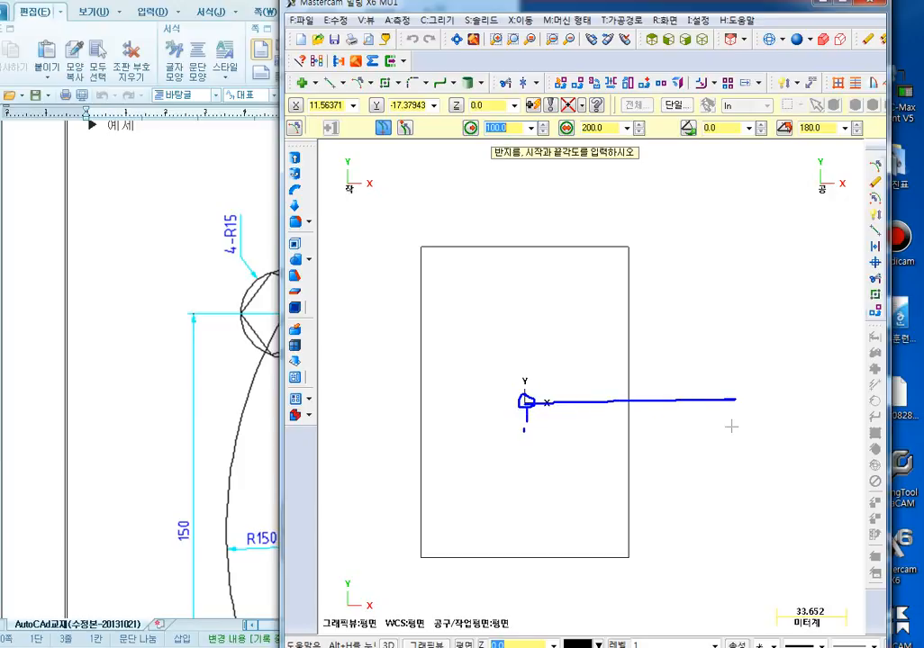
{"action": "mouse_move", "coordinate": [531, 432]}
{"action": "left_mouse_down"}
{"action": "mouse_move", "coordinate": [705, 434]}
{"action": "mouse_move", "coordinate": [740, 421]}
{"action": "mouse_move", "coordinate": [718, 432]}
{"action": "left_mouse_up"}
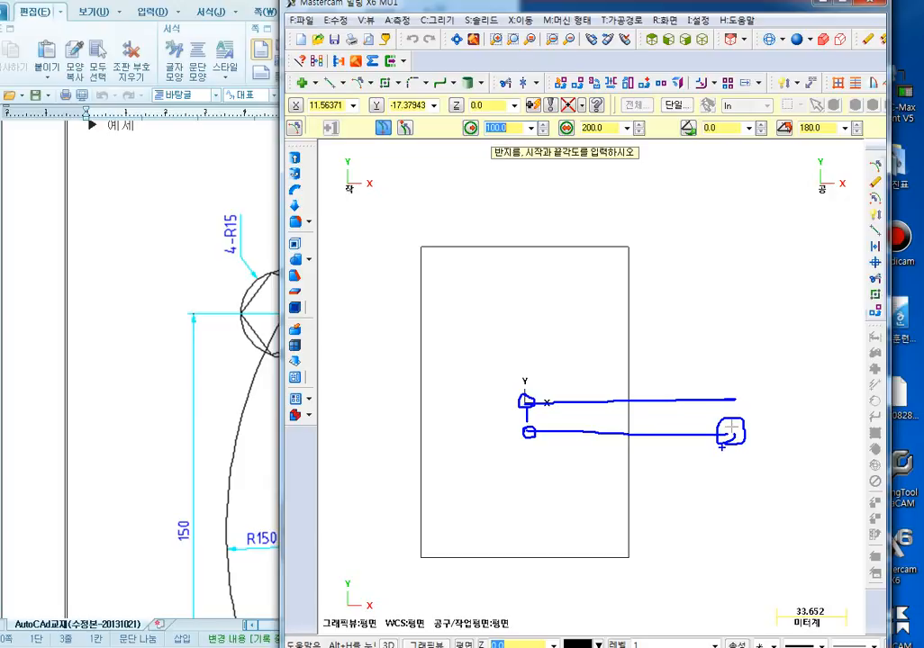
{"action": "key", "text": "Escape"}
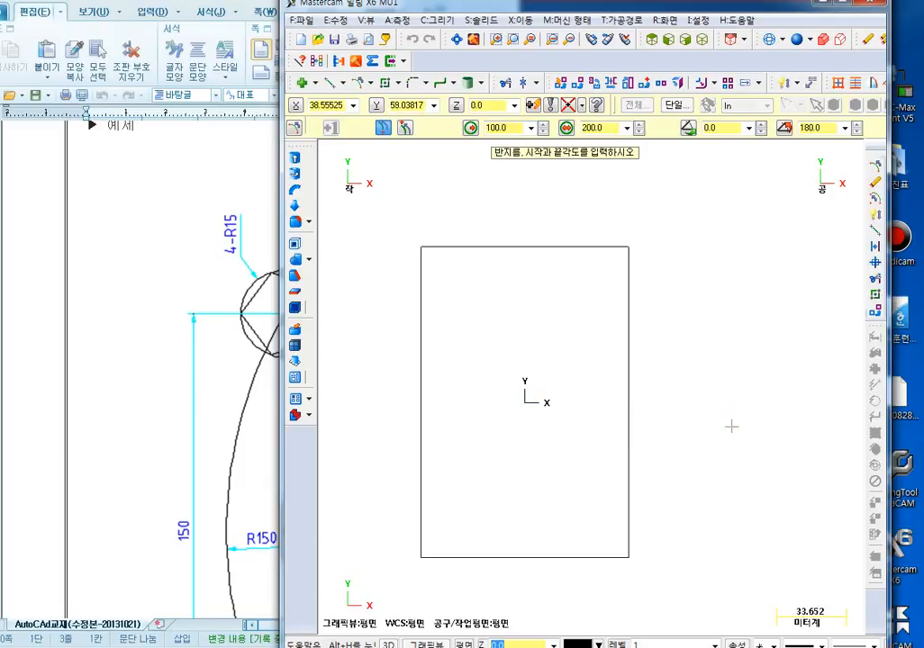
{"action": "key", "text": "Tab"}
{"action": "type", "text": "100"}
{"action": "key", "text": "Return"}
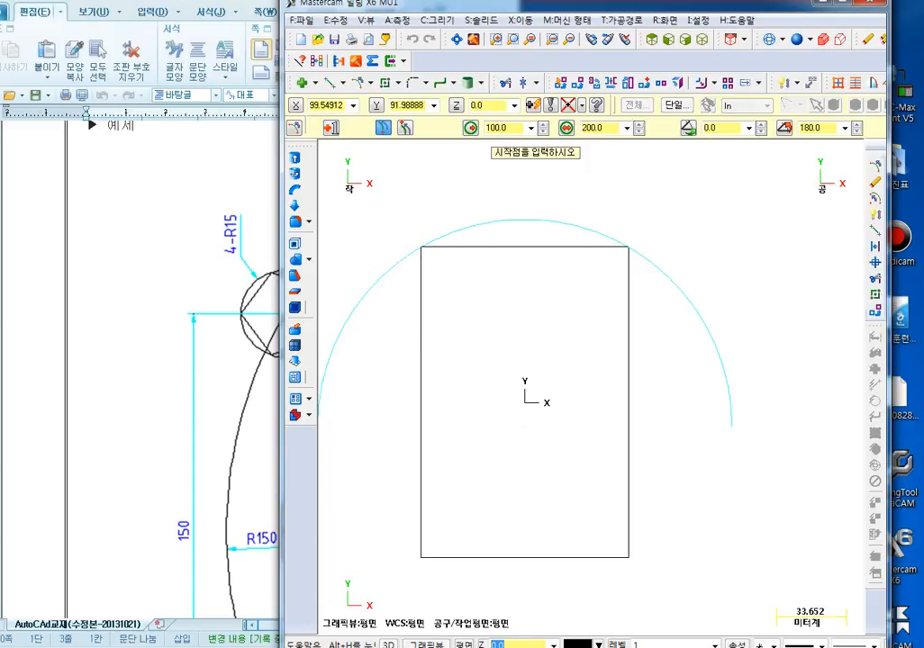
Try a start angle of 45 degrees on the polar arc and set it back to 0.
{"action": "left_click", "coordinate": [716, 127]}
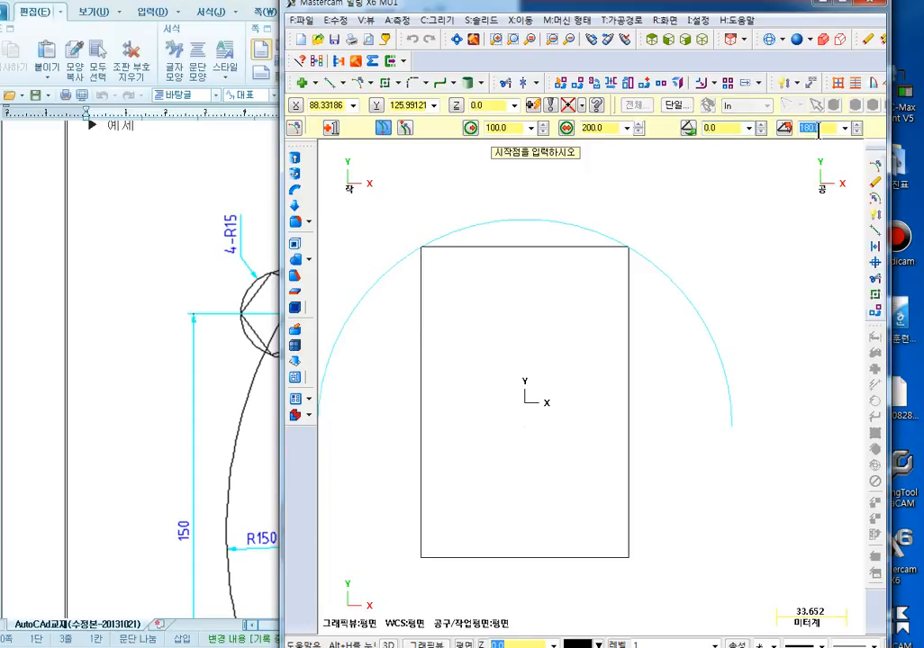
{"action": "left_click", "coordinate": [806, 127]}
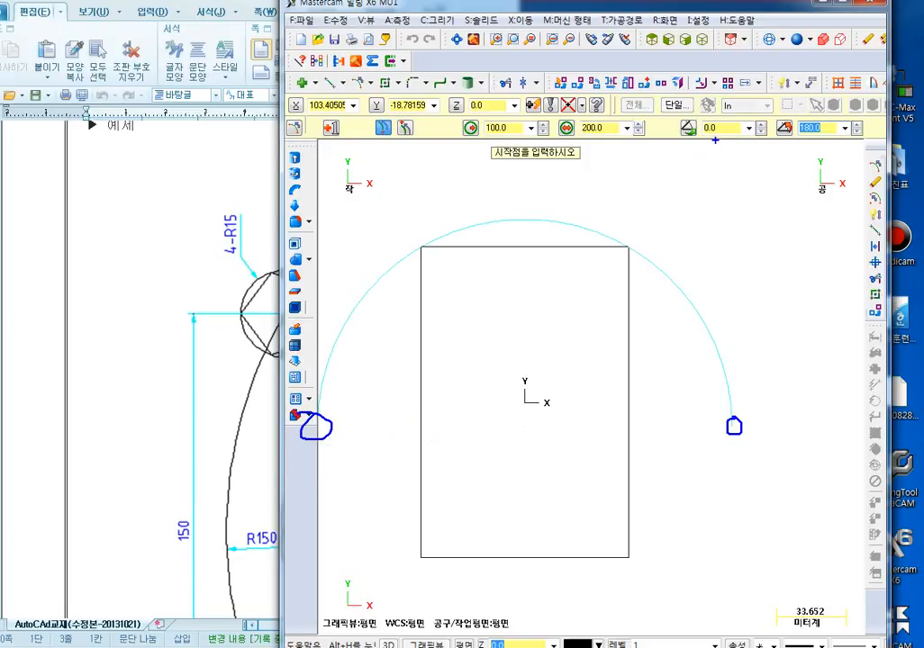
{"action": "key", "text": "Escape"}
{"action": "left_click", "coordinate": [725, 129]}
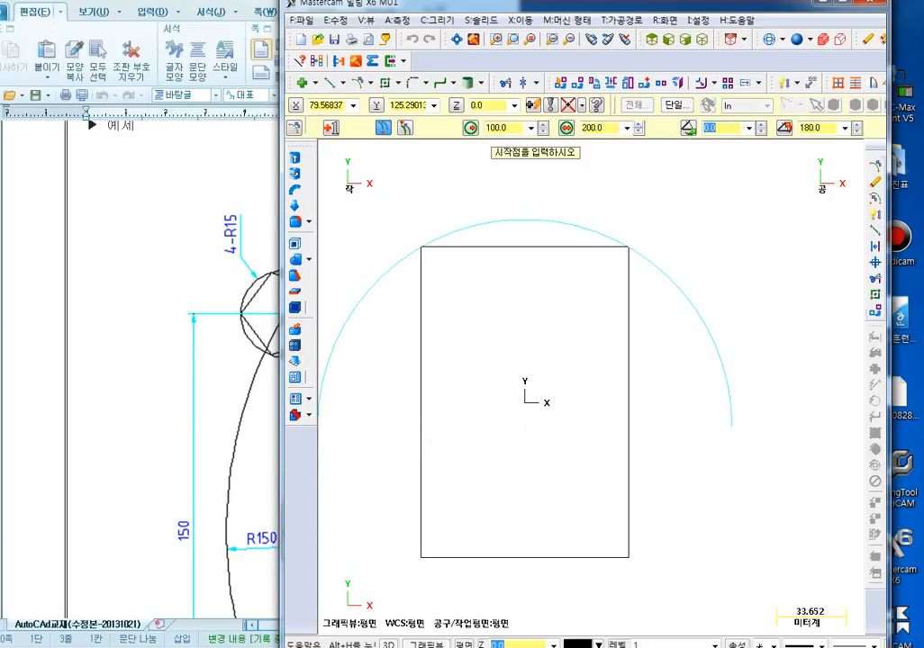
{"action": "type", "text": "45"}
{"action": "key", "text": "Return"}
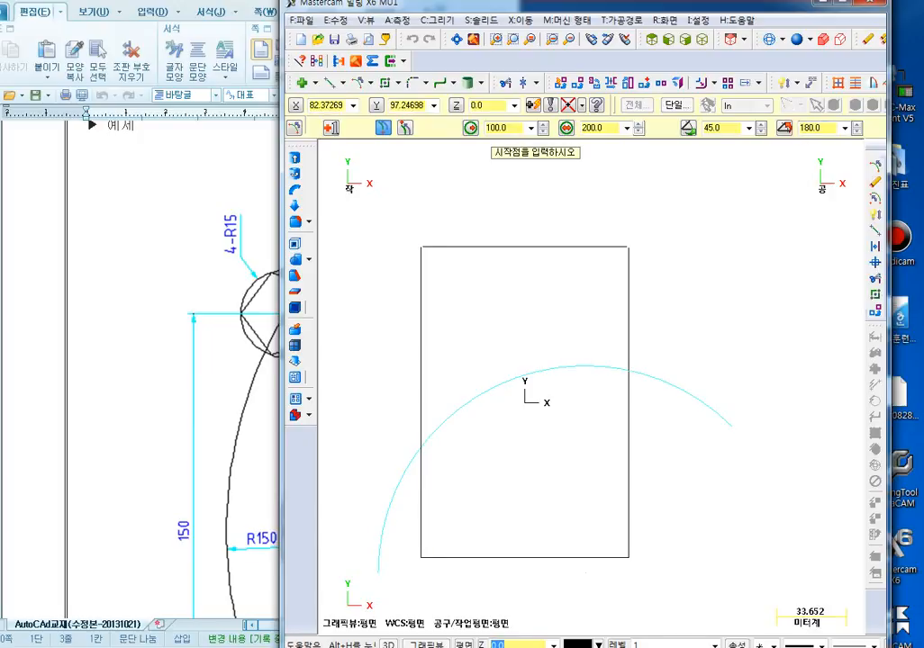
{"action": "left_click", "coordinate": [710, 127]}
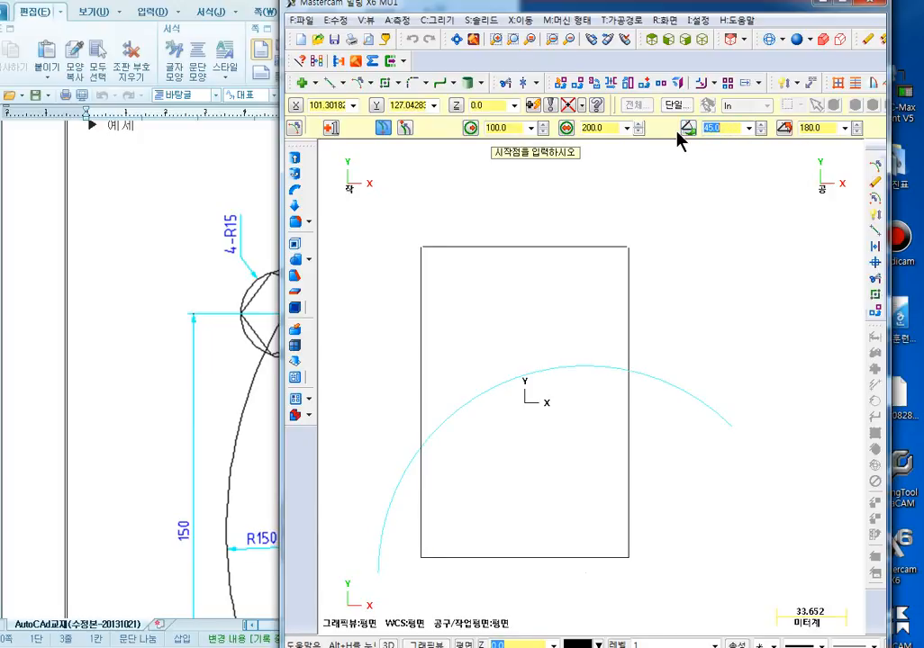
{"action": "type", "text": "0"}
{"action": "key", "text": "Return"}
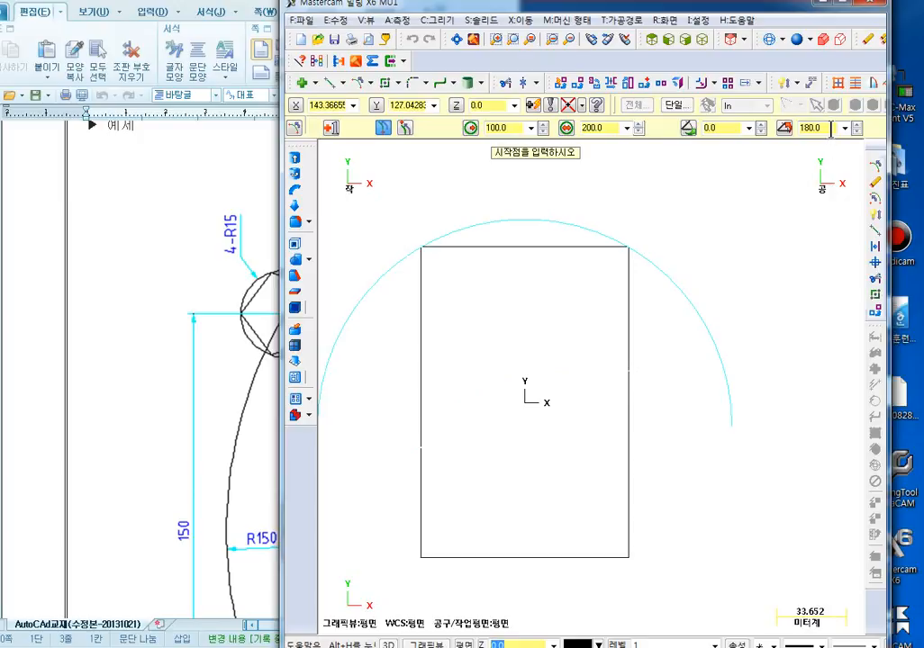
Set the polar arc's end angle to 270 degrees and finish the arc.
{"action": "left_click", "coordinate": [810, 127]}
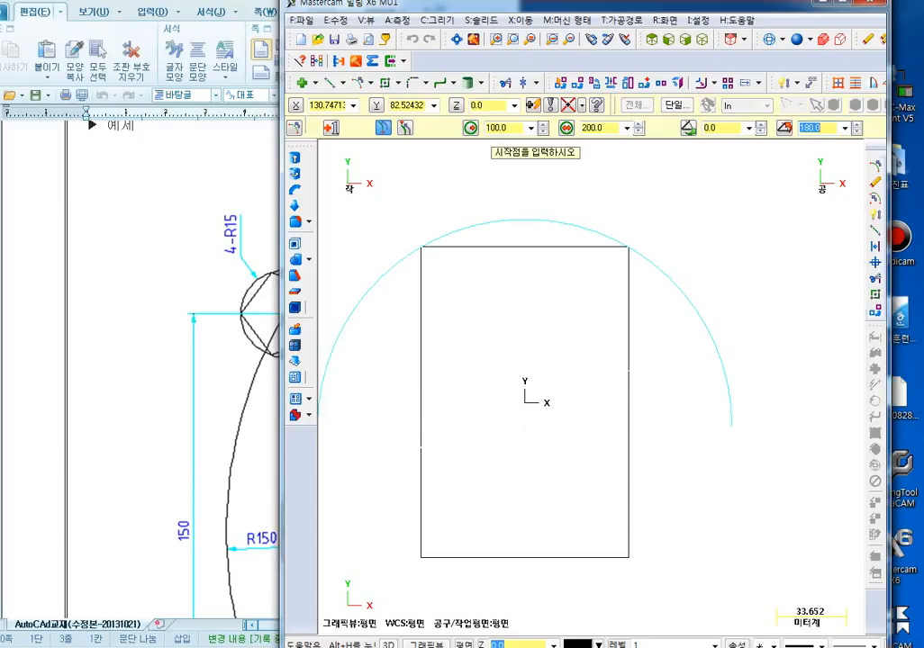
{"action": "type", "text": "270"}
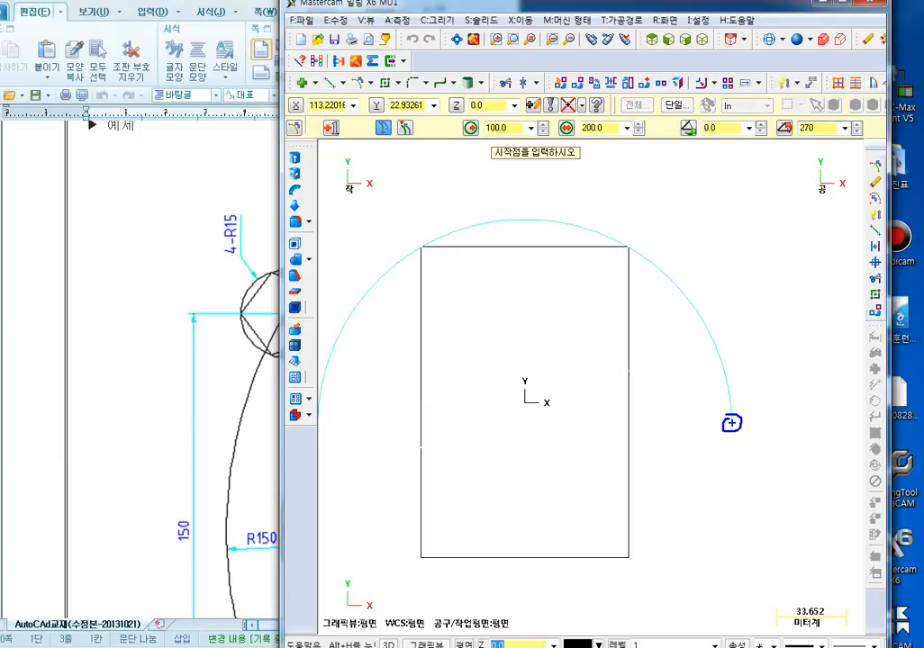
{"action": "key", "text": "Escape"}
{"action": "double_click", "coordinate": [819, 130]}
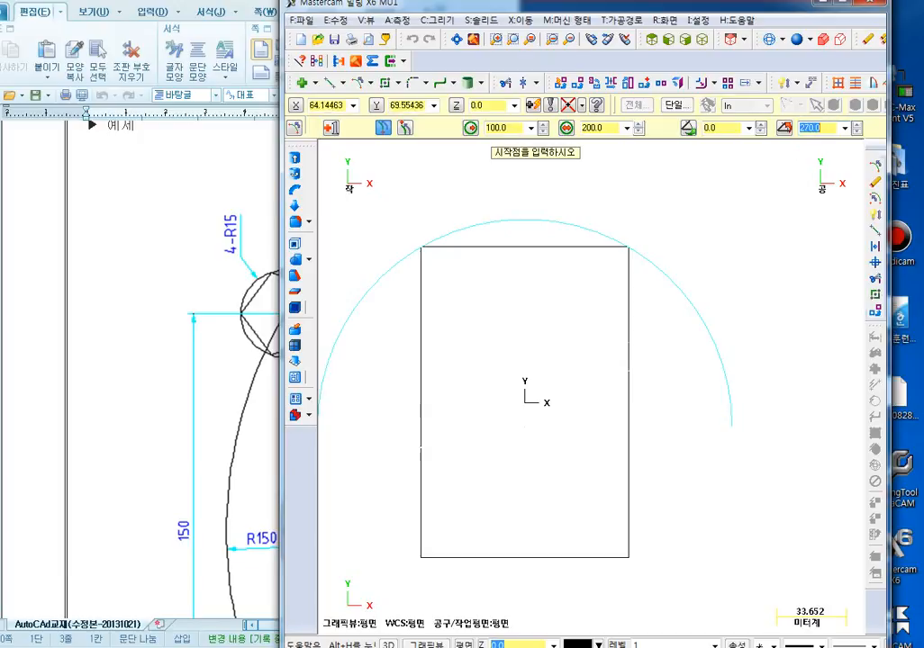
{"action": "scroll", "coordinate": [615, 365], "scroll_direction": "down", "scroll_amount": 5}
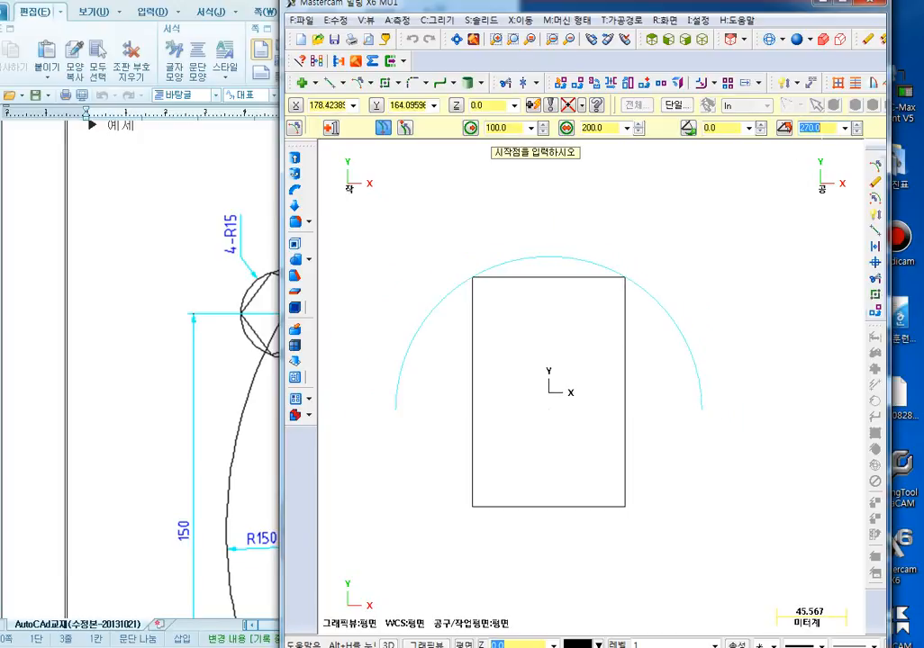
{"action": "key", "text": "Return"}
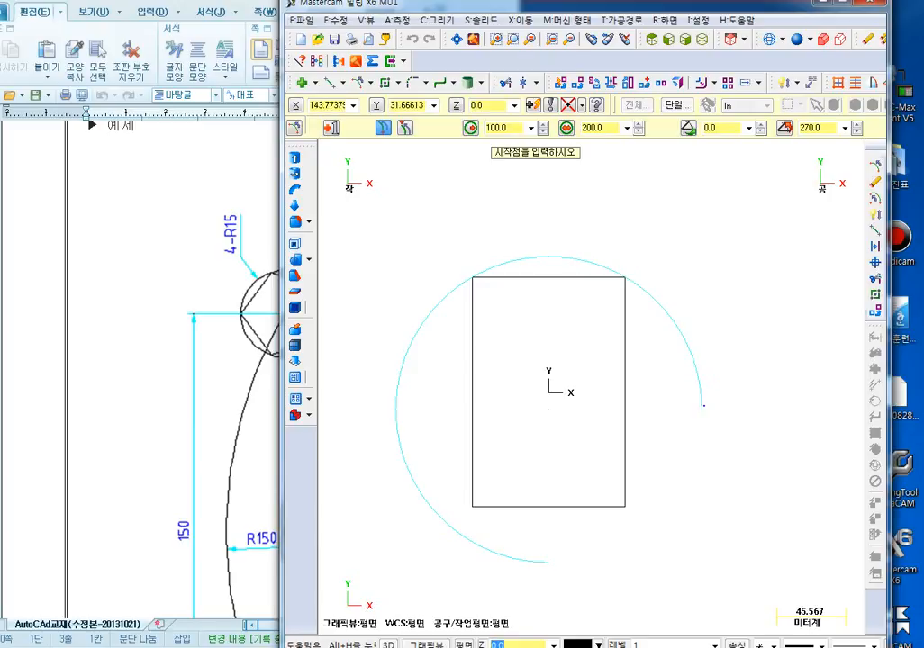
{"action": "mouse_move", "coordinate": [701, 407]}
{"action": "left_mouse_down"}
{"action": "mouse_move", "coordinate": [660, 303]}
{"action": "mouse_move", "coordinate": [455, 257]}
{"action": "mouse_move", "coordinate": [471, 505]}
{"action": "mouse_move", "coordinate": [562, 583]}
{"action": "mouse_move", "coordinate": [517, 600]}
{"action": "left_mouse_up"}
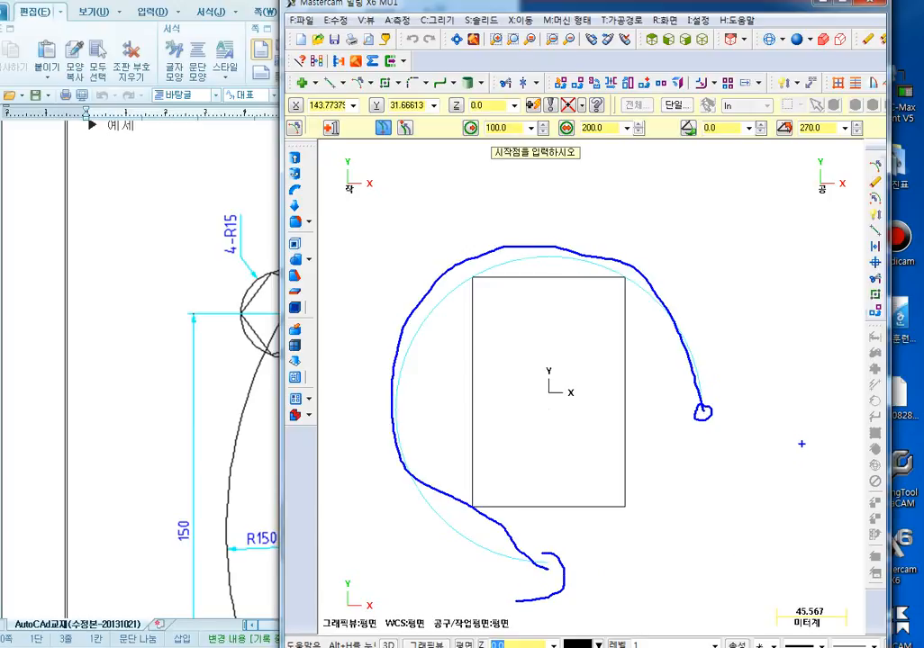
{"action": "left_click_drag", "start_coordinate": [712, 115], "coordinate": [731, 139]}
{"action": "mouse_move", "coordinate": [816, 118]}
{"action": "left_mouse_down"}
{"action": "mouse_move", "coordinate": [796, 128]}
{"action": "mouse_move", "coordinate": [806, 149]}
{"action": "left_mouse_up"}
{"action": "key", "text": "Escape"}
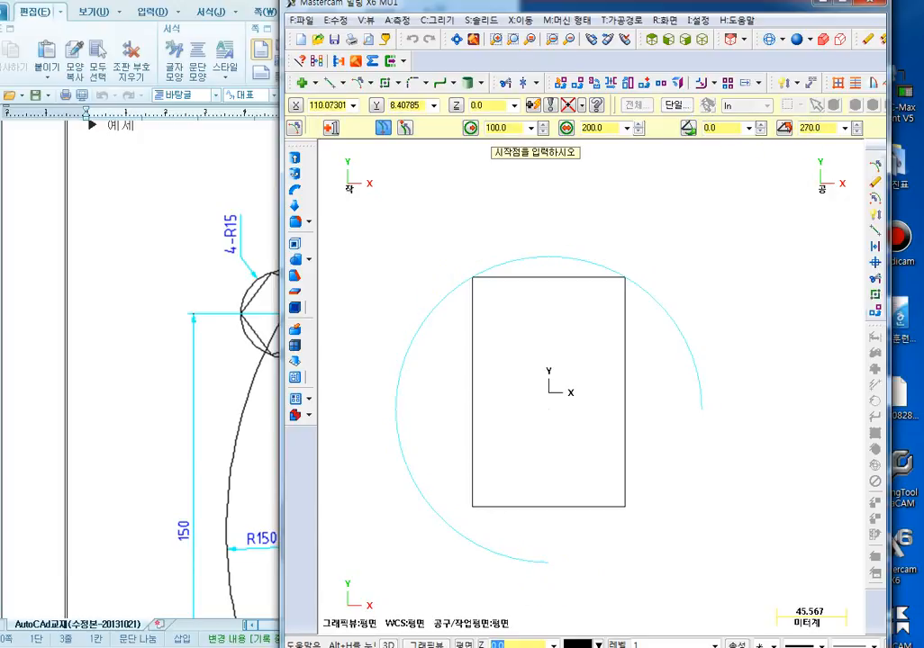
{"action": "scroll", "coordinate": [525, 284], "scroll_direction": "up", "scroll_amount": 3}
{"action": "scroll", "coordinate": [525, 284], "scroll_direction": "down", "scroll_amount": 1}
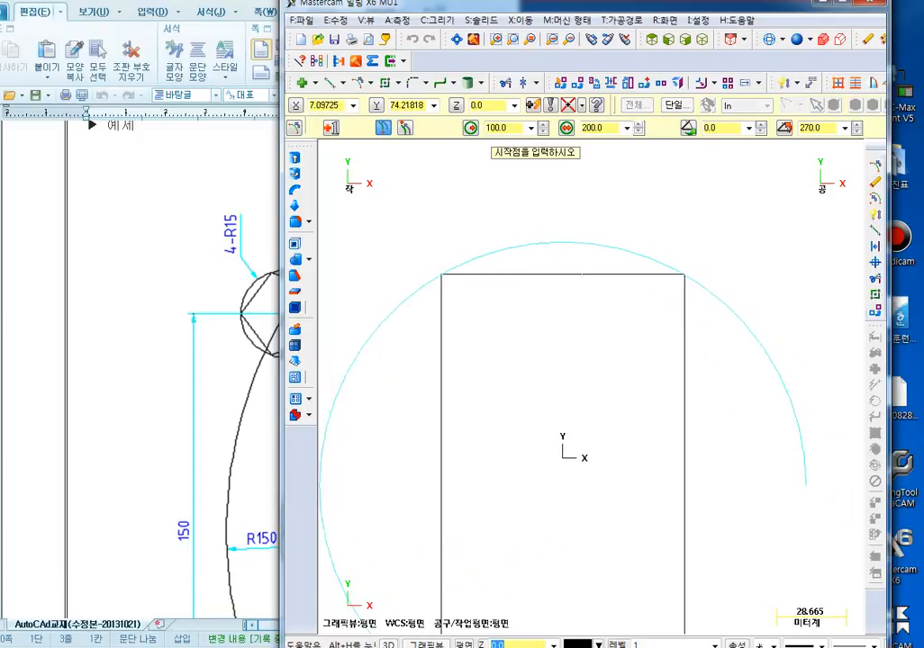
{"action": "scroll", "coordinate": [580, 275], "scroll_direction": "down", "scroll_amount": 1}
{"action": "key", "text": "Escape"}
{"action": "key", "text": "Escape"}
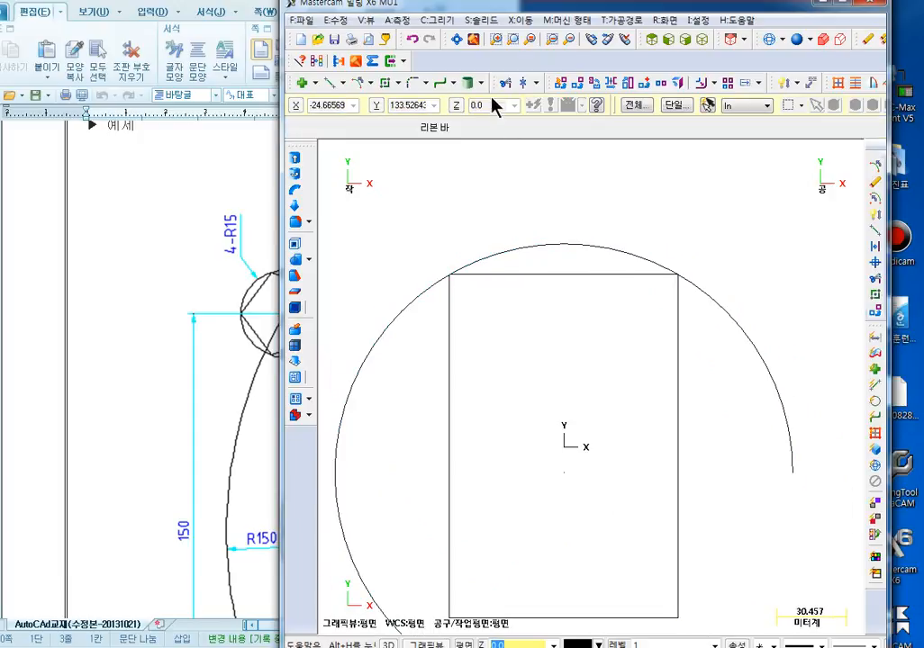
Try to cut away the arc's part beyond the rectangle's top right corner with the divide trim and undo it.
{"action": "left_click", "coordinate": [502, 82]}
{"action": "left_click", "coordinate": [765, 358]}
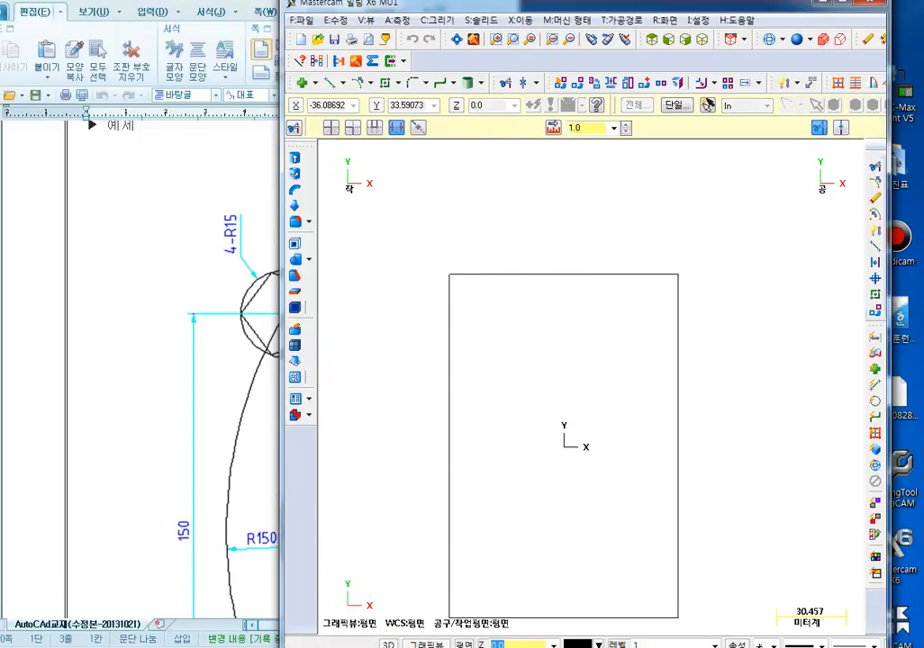
{"action": "key", "text": "Escape"}
{"action": "key", "text": "ctrl+z"}
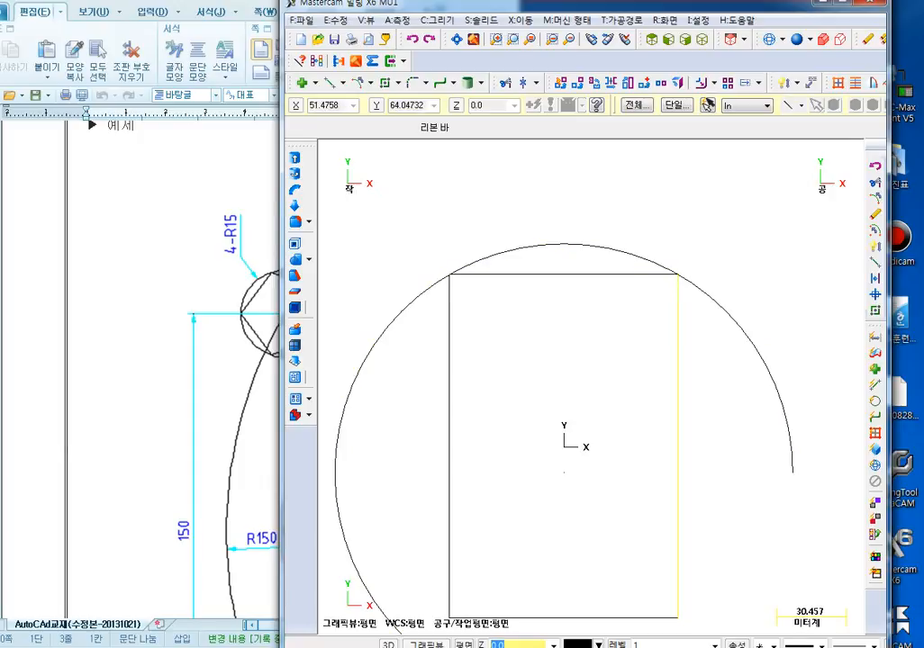
Switch to the reference drawing in the word processor, examine the top arc between the rectangle's corners, and return to the CAD drawing.
{"action": "left_click", "coordinate": [214, 181]}
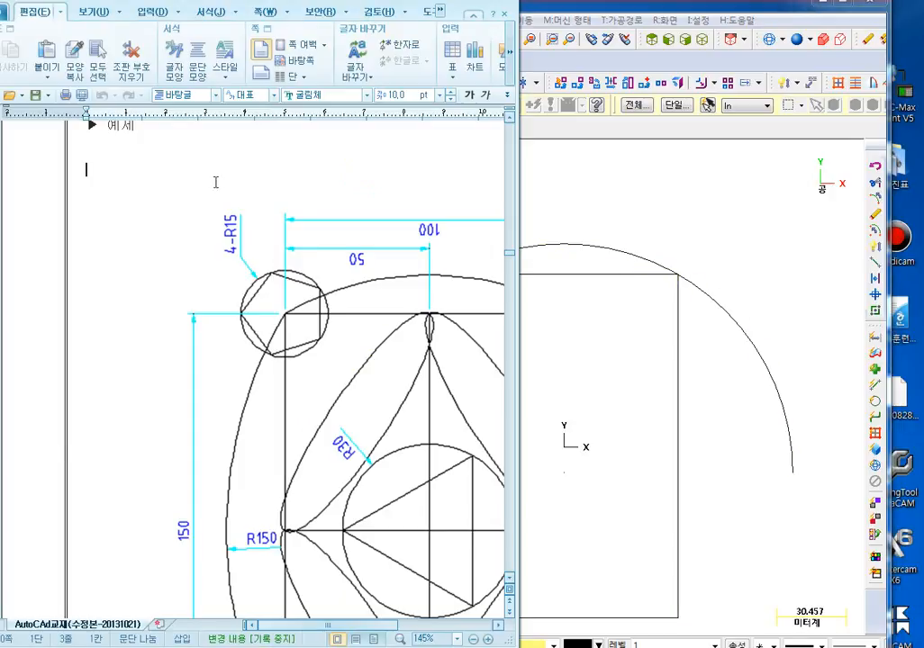
{"action": "left_click", "coordinate": [479, 17]}
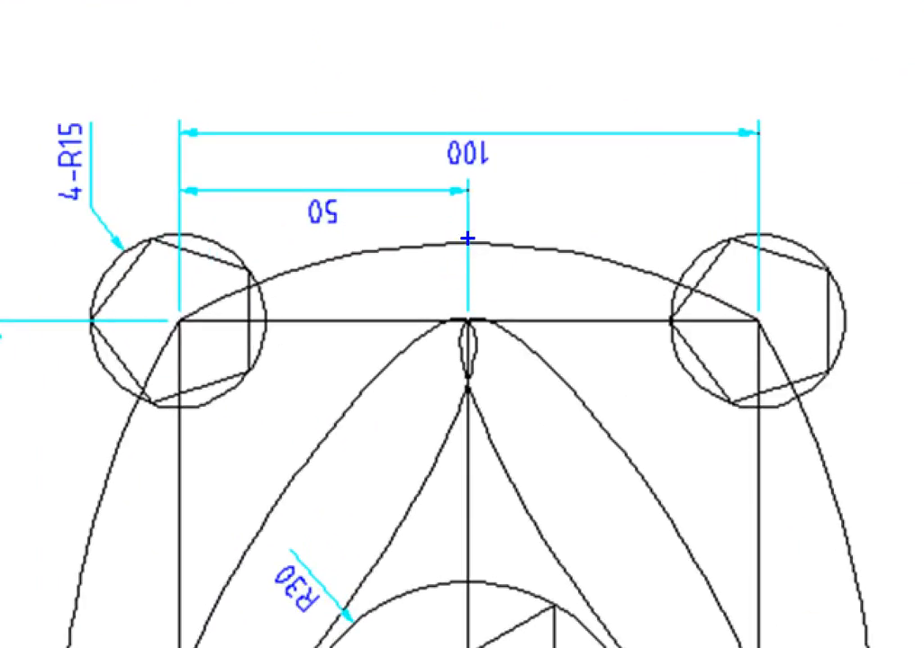
{"action": "mouse_move", "coordinate": [177, 324]}
{"action": "left_mouse_down"}
{"action": "mouse_move", "coordinate": [264, 278]}
{"action": "mouse_move", "coordinate": [502, 244]}
{"action": "mouse_move", "coordinate": [625, 270]}
{"action": "mouse_move", "coordinate": [747, 317]}
{"action": "left_mouse_up"}
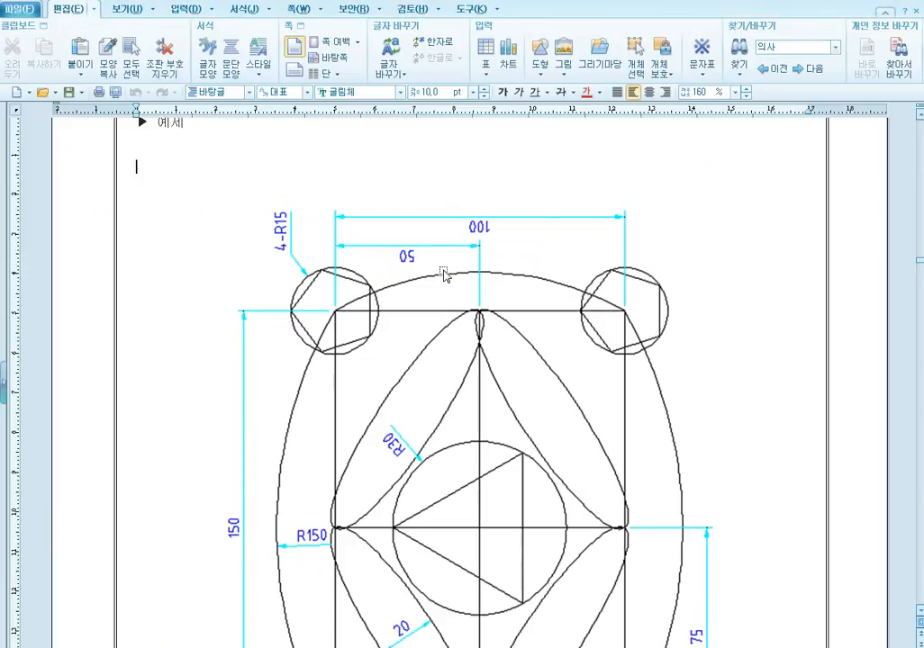
{"action": "double_click", "coordinate": [639, 3]}
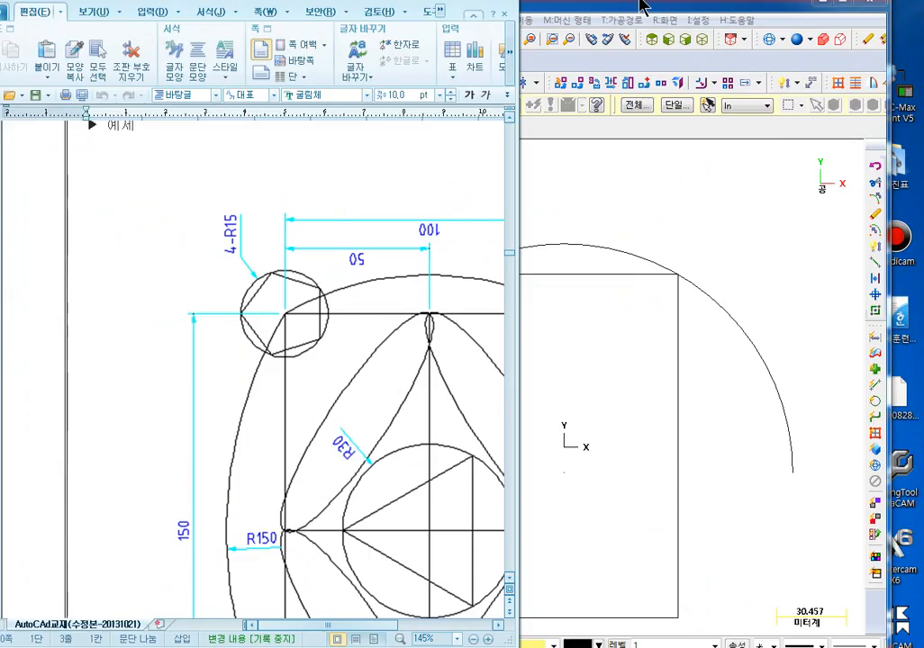
{"action": "left_click", "coordinate": [697, 320]}
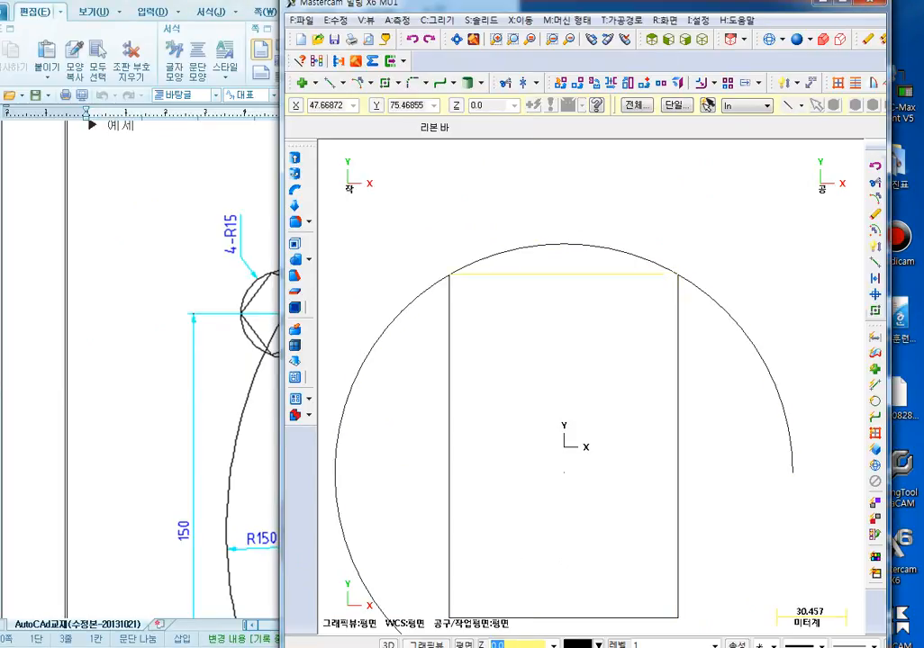
Trim the top arc to the rectangle's top right and top left corners with trim to point.
{"action": "left_click", "coordinate": [505, 83]}
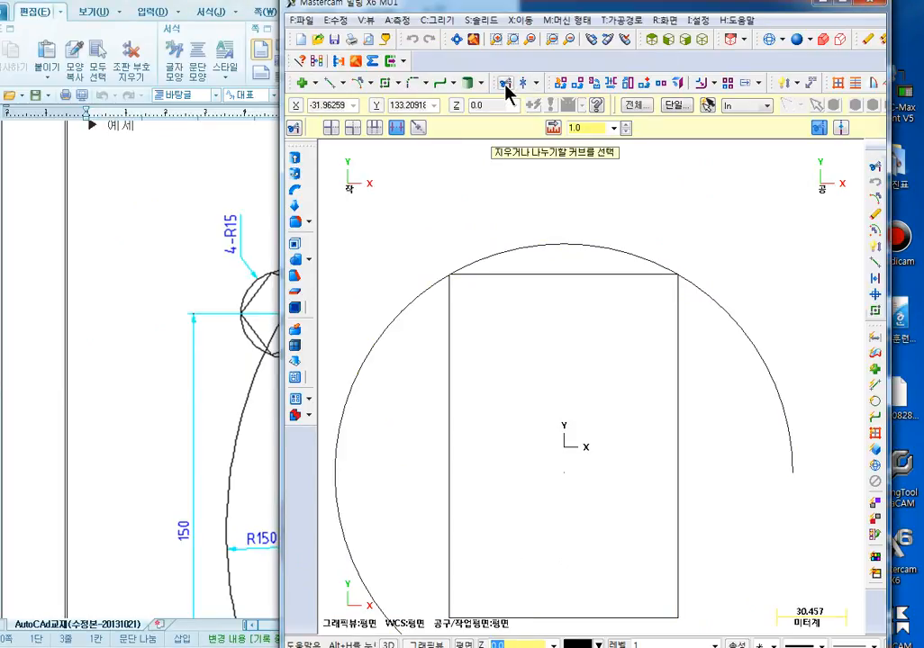
{"action": "left_click", "coordinate": [415, 132]}
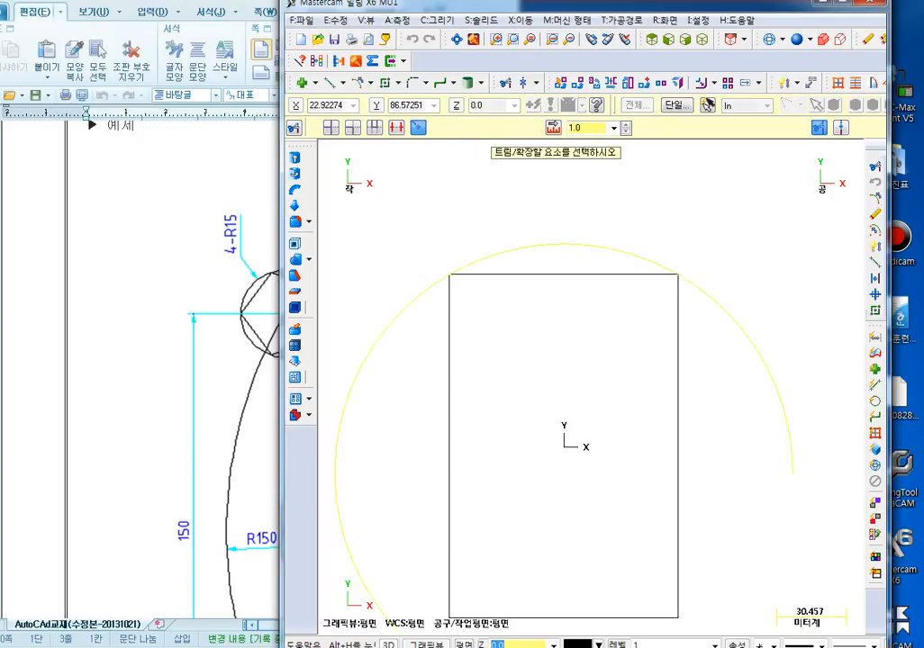
{"action": "left_click", "coordinate": [642, 254]}
{"action": "left_click", "coordinate": [682, 277]}
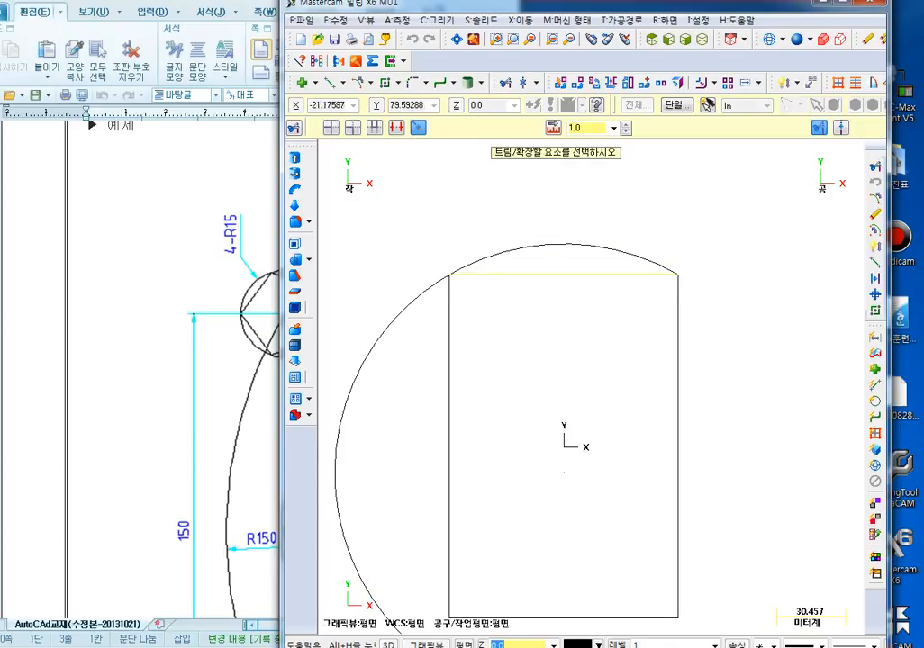
{"action": "left_click", "coordinate": [530, 247]}
{"action": "left_click", "coordinate": [451, 275]}
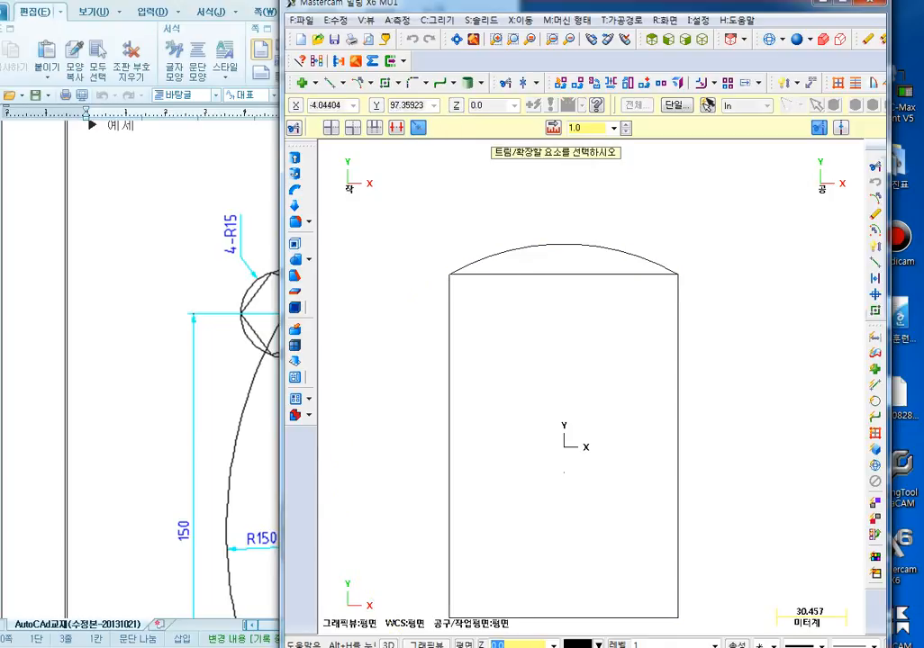
{"action": "left_click", "coordinate": [556, 245]}
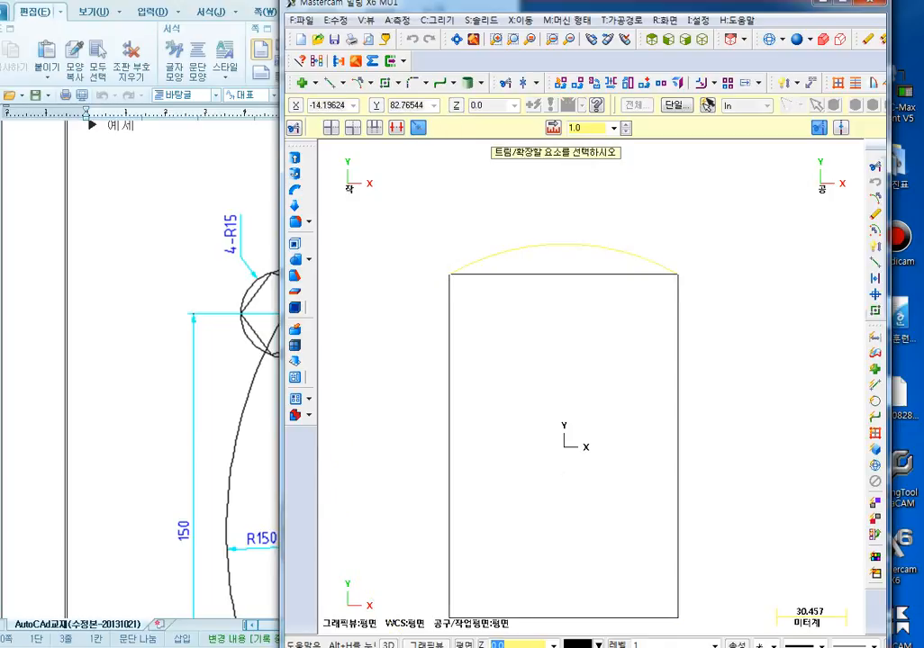
{"action": "key", "text": "Escape"}
Start a polar endpoint arc for the rectangle's left side, using the start point option.
{"action": "scroll", "coordinate": [621, 294], "scroll_direction": "down", "scroll_amount": 6}
{"action": "scroll", "coordinate": [541, 397], "scroll_direction": "up", "scroll_amount": 1}
{"action": "middle_click_drag", "start_coordinate": [531, 396], "coordinate": [510, 336]}
{"action": "scroll", "coordinate": [506, 337], "scroll_direction": "up", "scroll_amount": 1}
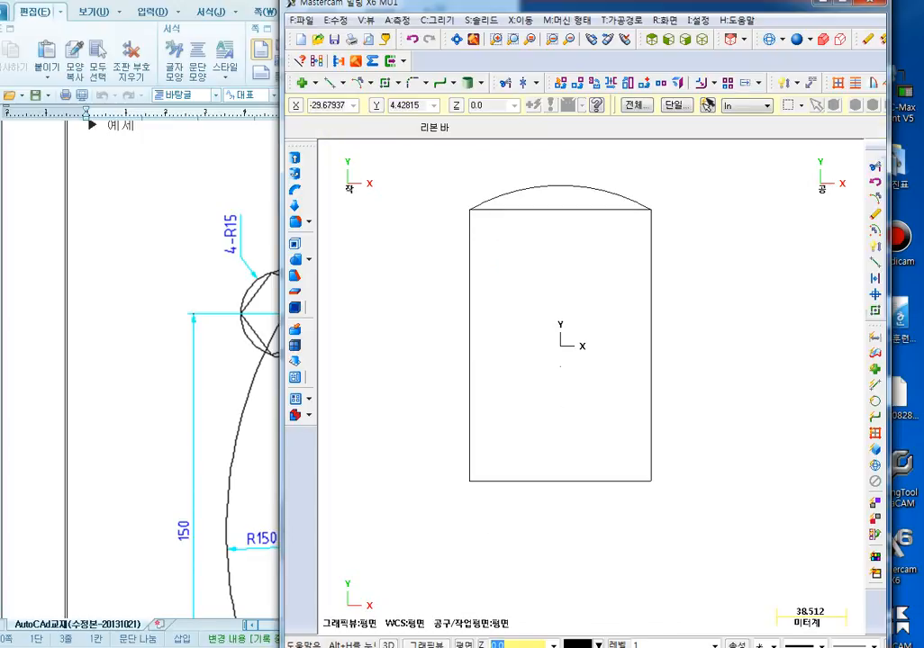
{"action": "middle_click_drag", "start_coordinate": [558, 301], "coordinate": [524, 313]}
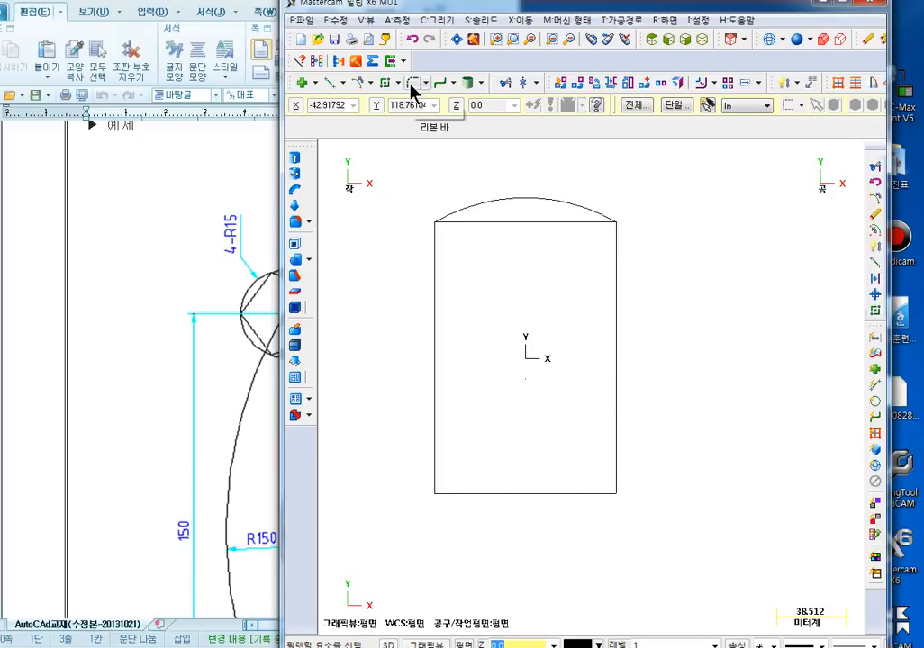
{"action": "left_click", "coordinate": [371, 84]}
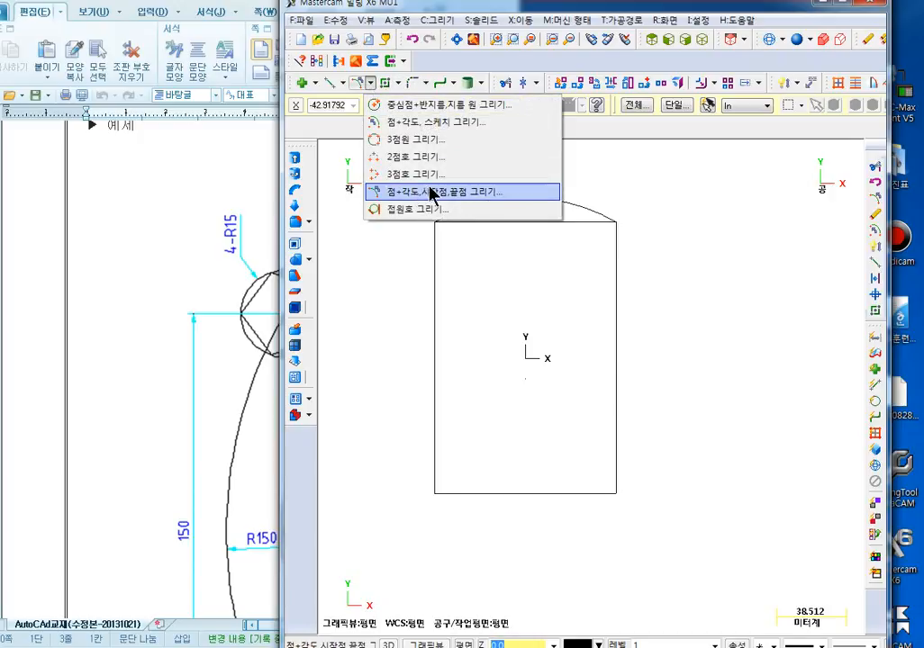
{"action": "left_click", "coordinate": [421, 193]}
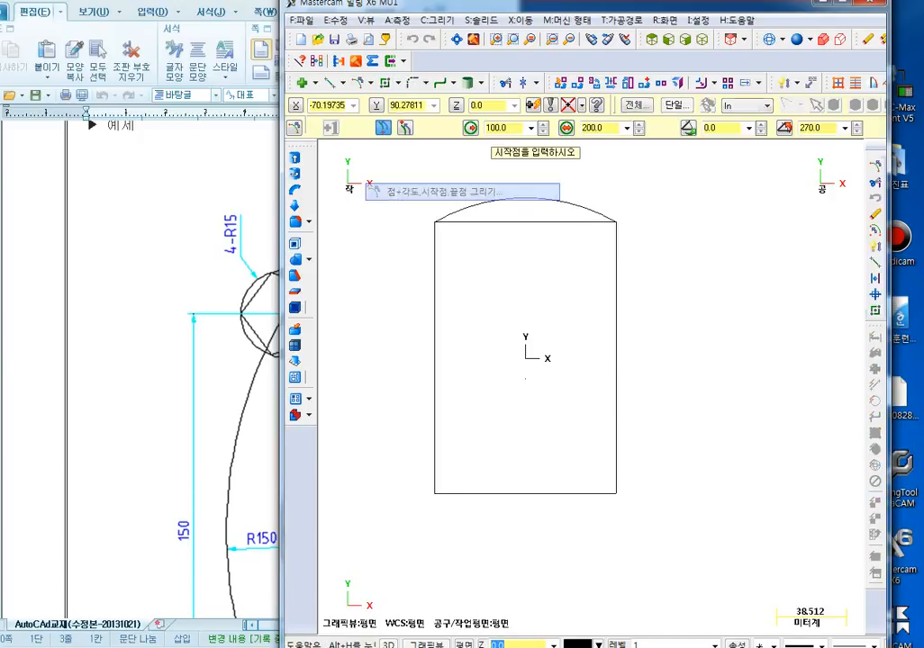
{"action": "middle_click_drag", "start_coordinate": [484, 328], "coordinate": [514, 344]}
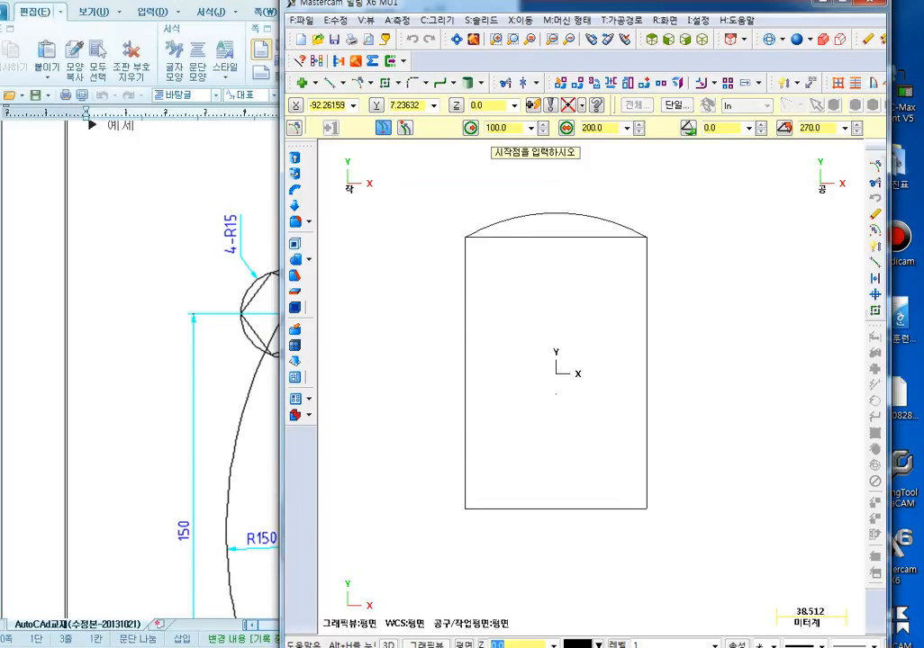
{"action": "middle_click_drag", "start_coordinate": [556, 394], "coordinate": [550, 426]}
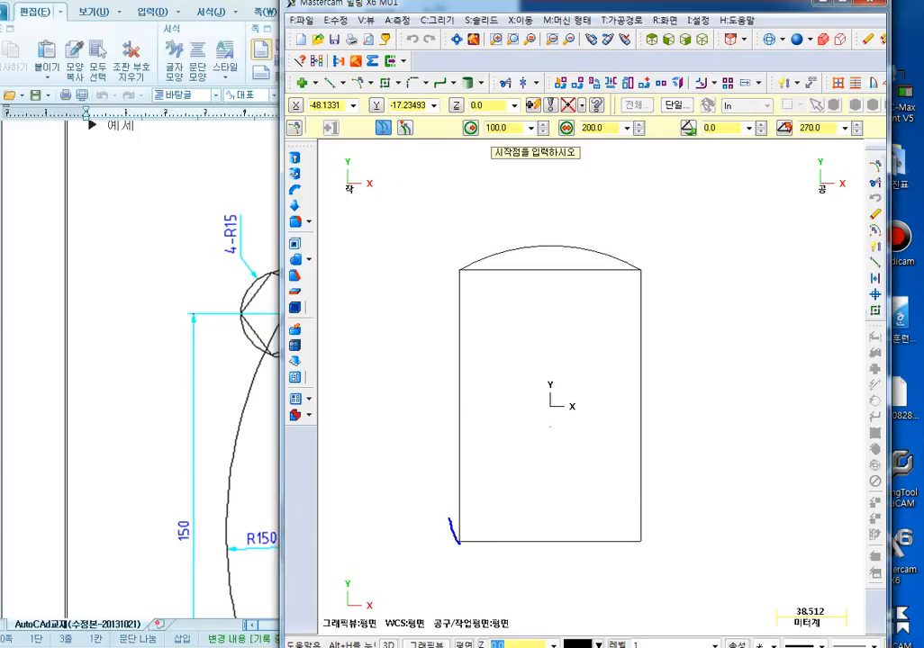
{"action": "mouse_move", "coordinate": [449, 519]}
{"action": "left_mouse_down"}
{"action": "mouse_move", "coordinate": [432, 343]}
{"action": "mouse_move", "coordinate": [446, 283]}
{"action": "left_mouse_up"}
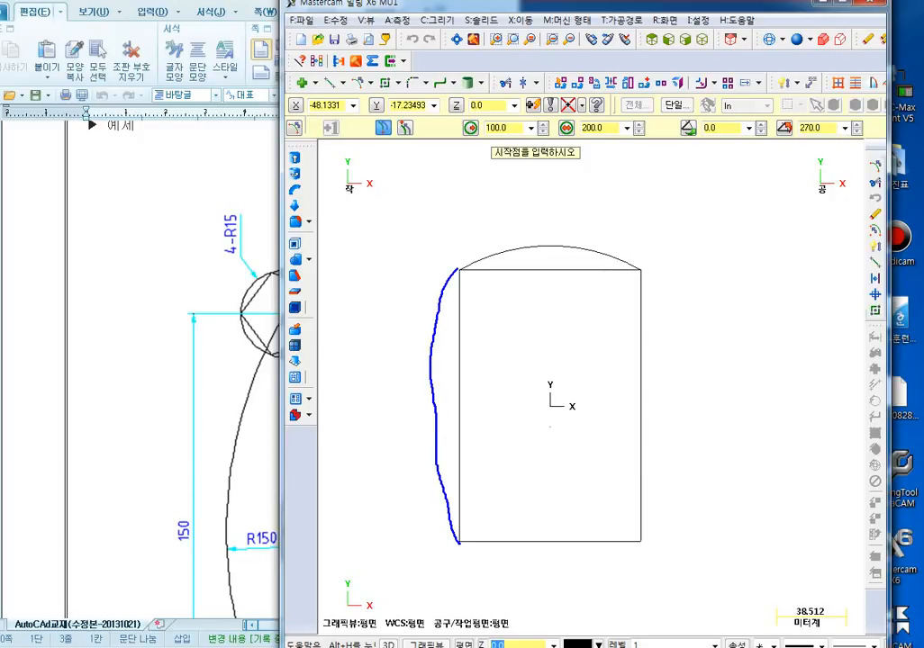
{"action": "mouse_move", "coordinate": [488, 245]}
{"action": "left_mouse_down"}
{"action": "mouse_move", "coordinate": [558, 204]}
{"action": "mouse_move", "coordinate": [638, 179]}
{"action": "left_mouse_up"}
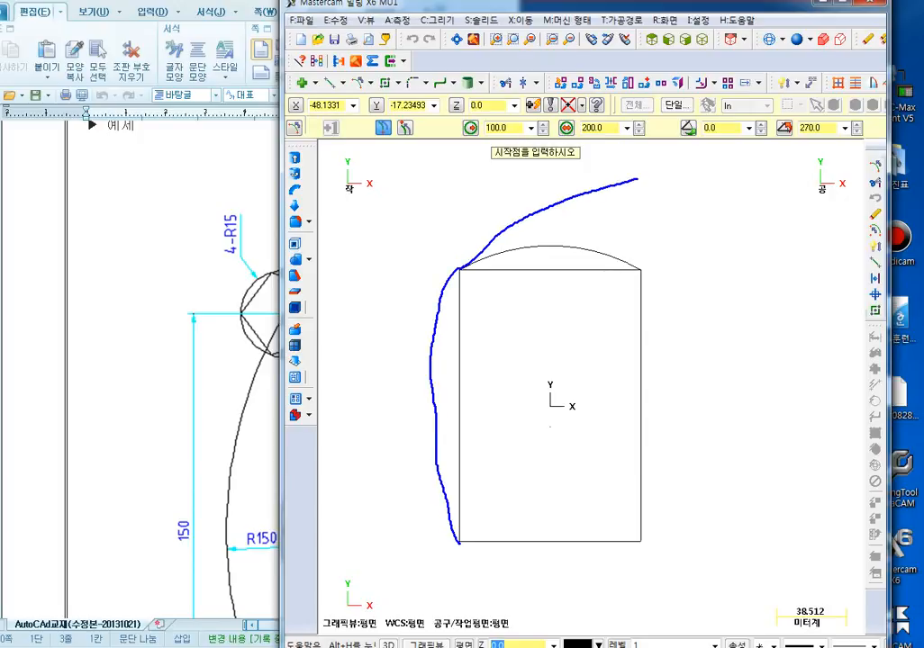
{"action": "mouse_move", "coordinate": [468, 547]}
{"action": "left_mouse_down"}
{"action": "mouse_move", "coordinate": [609, 625]}
{"action": "mouse_move", "coordinate": [751, 623]}
{"action": "mouse_move", "coordinate": [809, 358]}
{"action": "mouse_move", "coordinate": [666, 179]}
{"action": "mouse_move", "coordinate": [652, 378]}
{"action": "mouse_move", "coordinate": [651, 628]}
{"action": "left_mouse_up"}
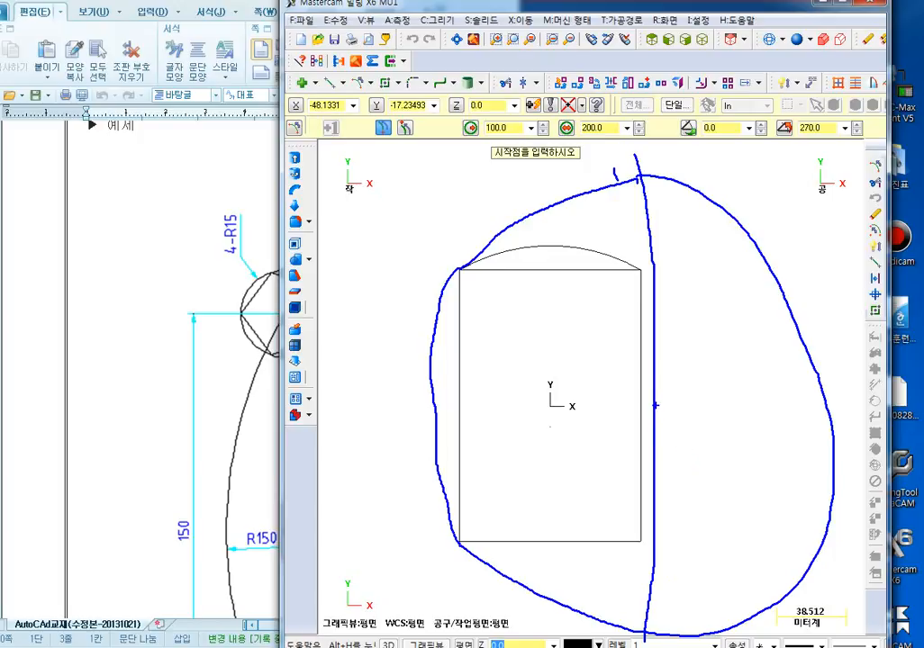
{"action": "mouse_move", "coordinate": [644, 196]}
{"action": "left_mouse_down"}
{"action": "mouse_move", "coordinate": [616, 181]}
{"action": "mouse_move", "coordinate": [638, 166]}
{"action": "left_mouse_up"}
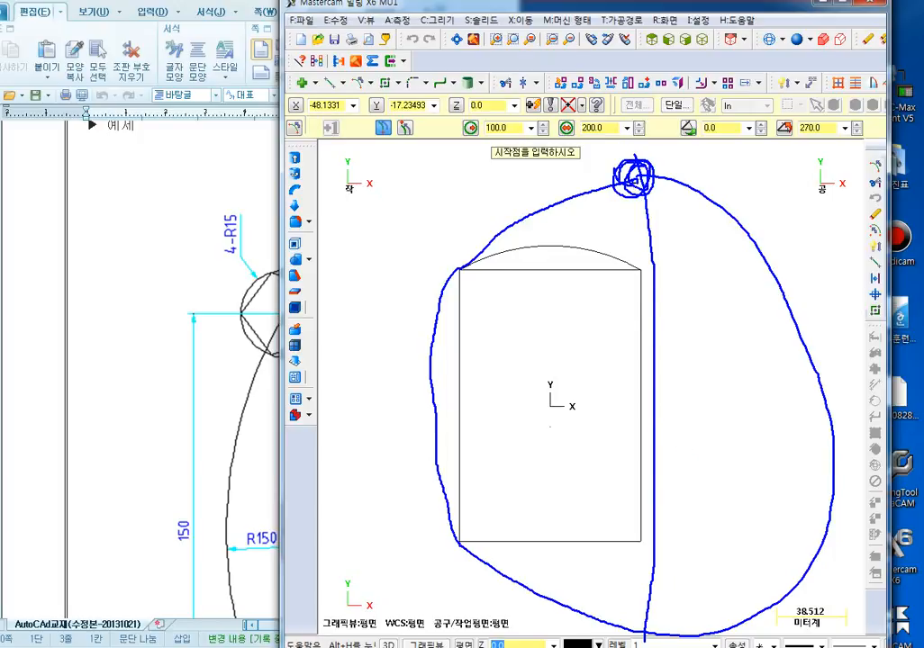
{"action": "mouse_move", "coordinate": [664, 610]}
{"action": "left_mouse_down"}
{"action": "mouse_move", "coordinate": [642, 627]}
{"action": "mouse_move", "coordinate": [650, 621]}
{"action": "left_mouse_up"}
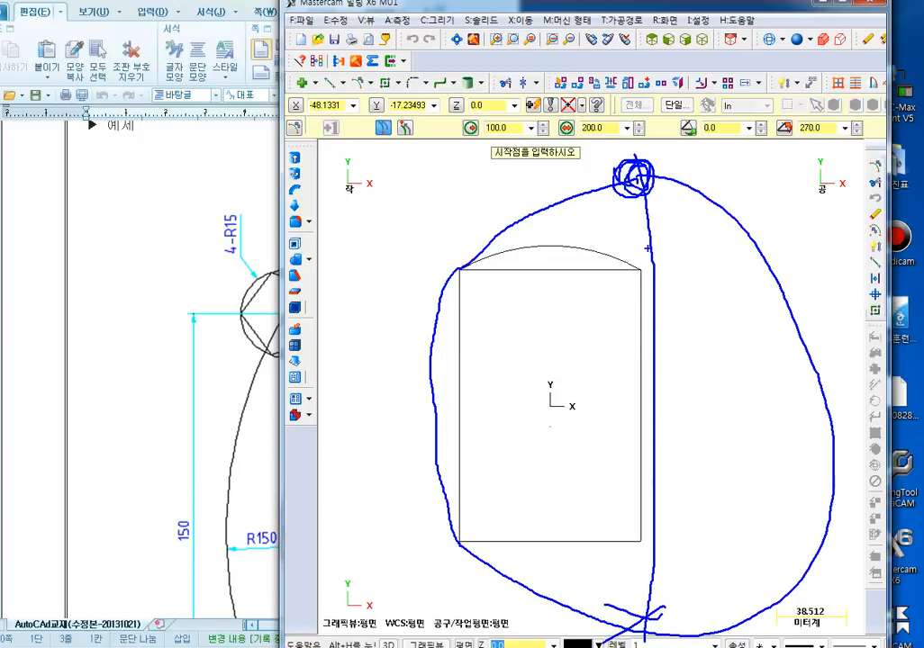
{"action": "key", "text": "Escape"}
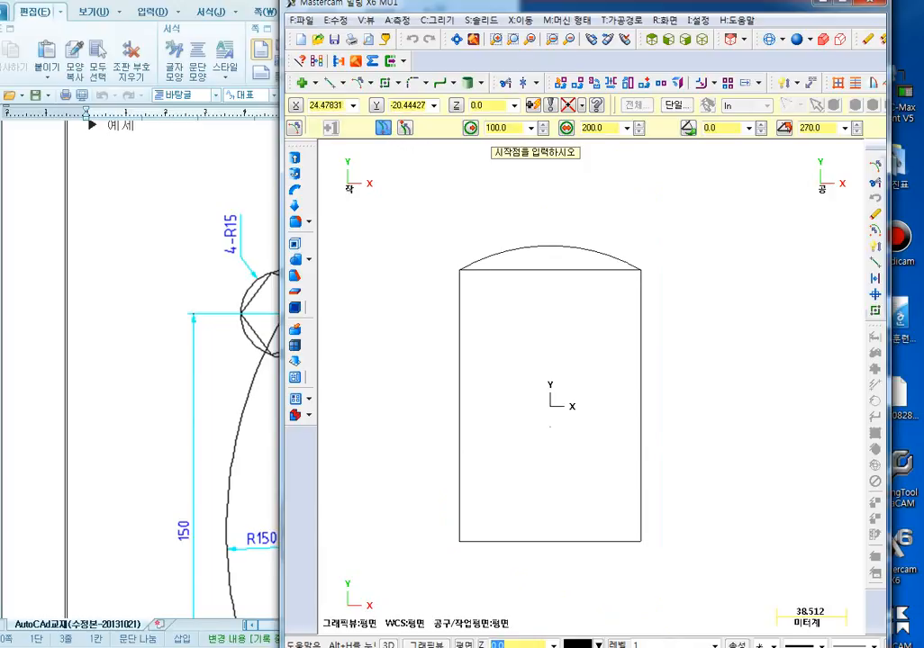
Place the arc's start point relative to the origin at x-75-20.1+150y150.
{"action": "left_click", "coordinate": [550, 408]}
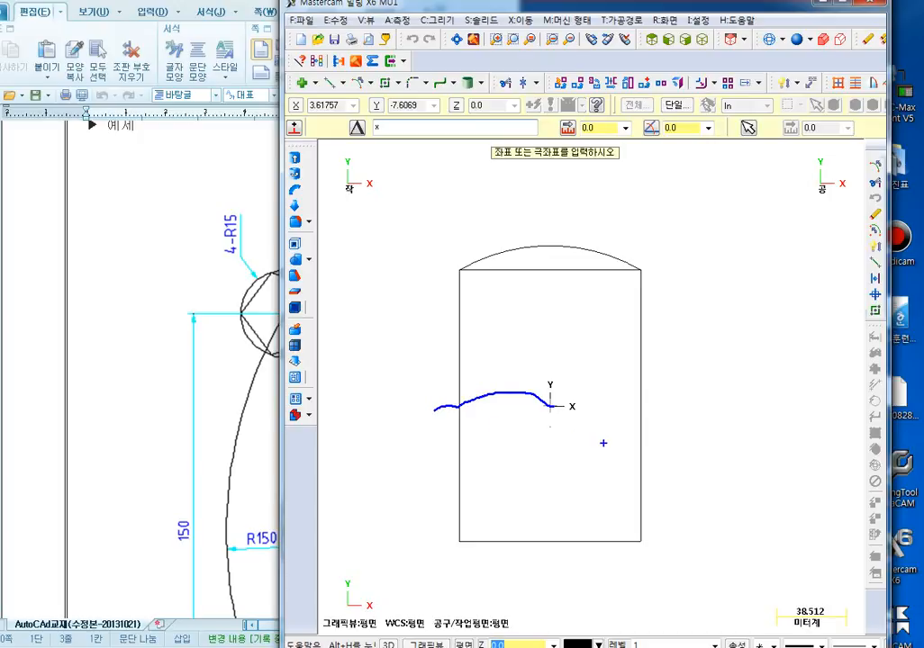
{"action": "key", "text": "Escape"}
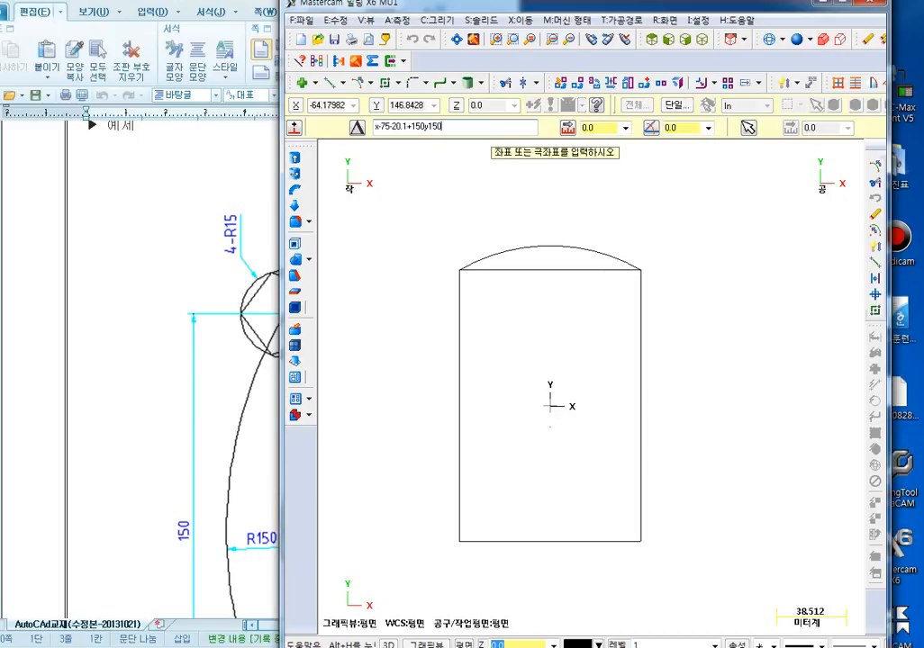
{"action": "key", "text": "Return"}
Set the arc's radius to 150, its diameter to 300 and its start angle to 90 degrees.
{"action": "scroll", "coordinate": [633, 378], "scroll_direction": "down", "scroll_amount": 3}
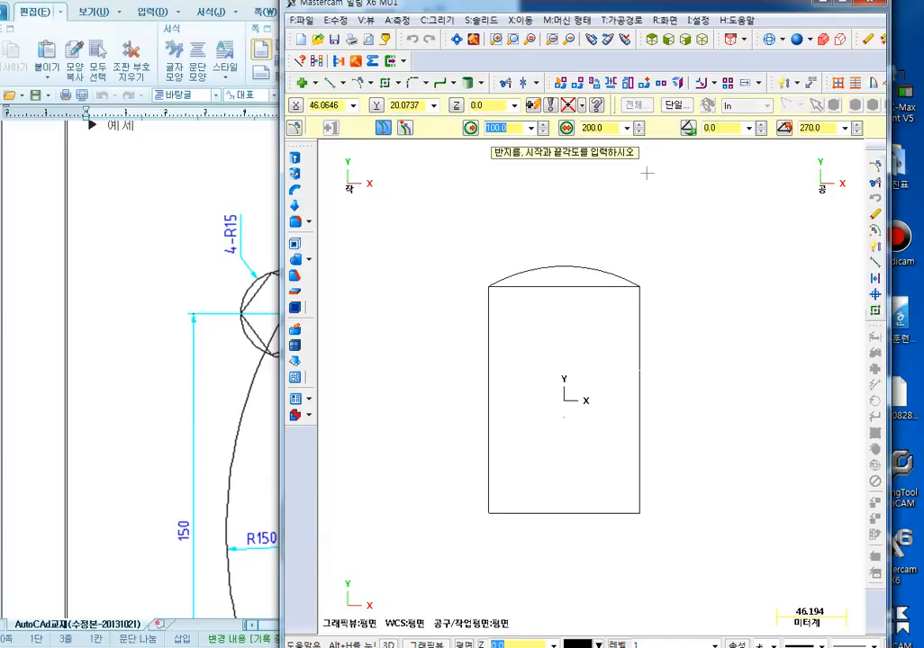
{"action": "scroll", "coordinate": [645, 191], "scroll_direction": "down", "scroll_amount": 1}
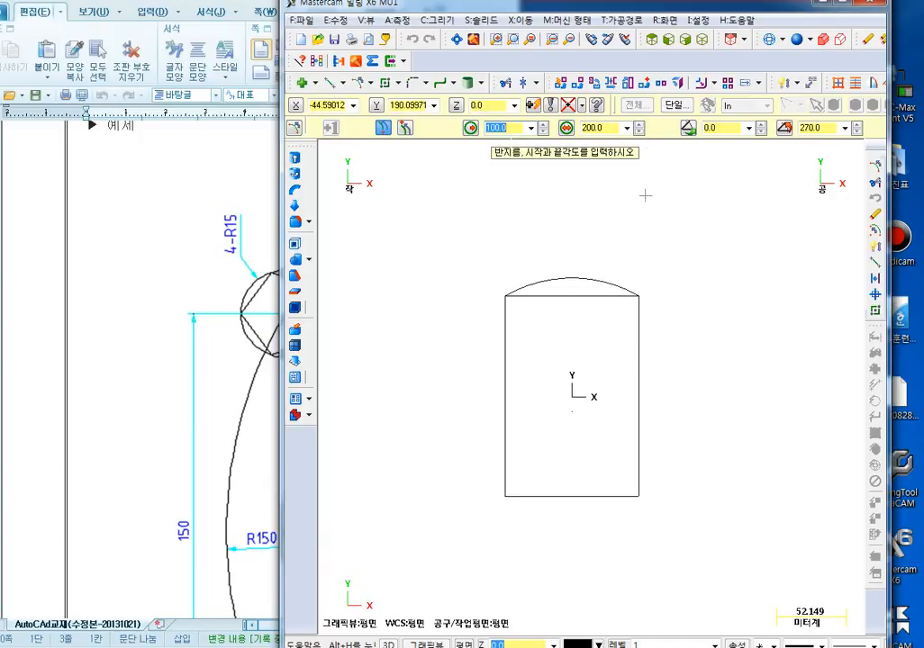
{"action": "type", "text": "150"}
{"action": "key", "text": "Tab"}
{"action": "type", "text": "300"}
{"action": "left_click", "coordinate": [730, 127]}
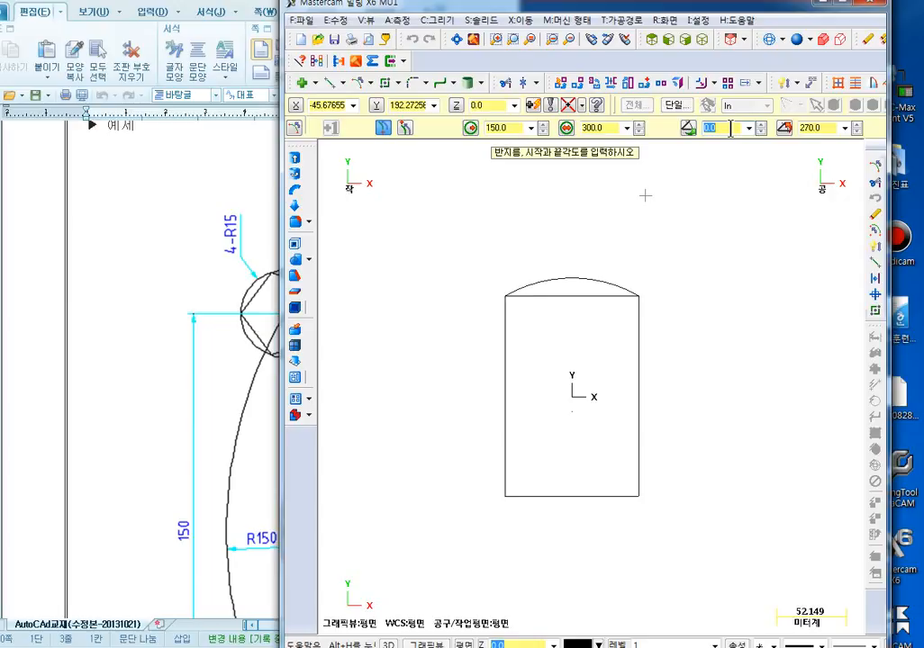
{"action": "type", "text": "90"}
{"action": "key", "text": "Return"}
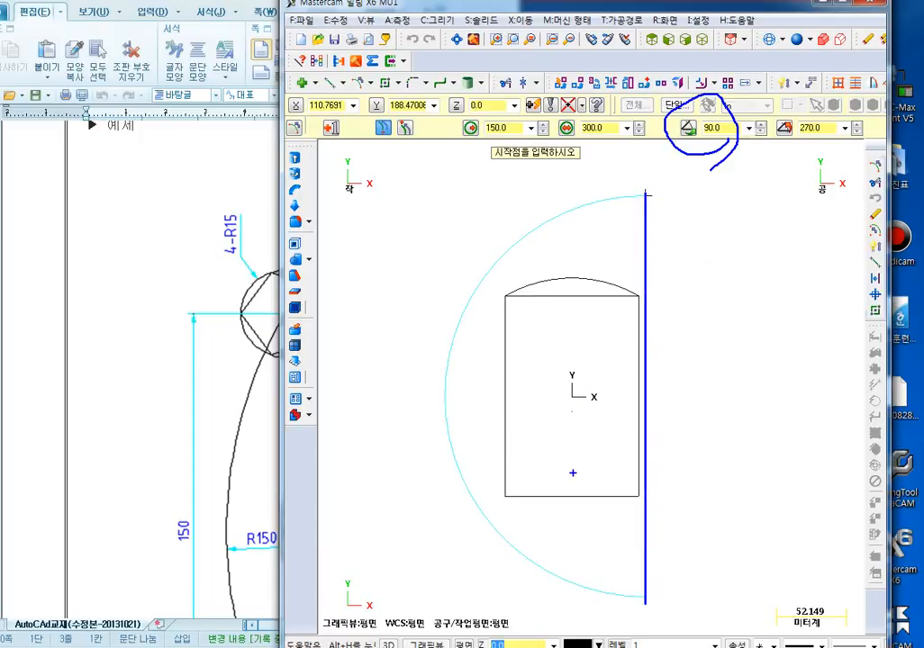
{"action": "mouse_move", "coordinate": [409, 399]}
{"action": "left_mouse_down"}
{"action": "mouse_move", "coordinate": [619, 382]}
{"action": "mouse_move", "coordinate": [654, 396]}
{"action": "mouse_move", "coordinate": [845, 400]}
{"action": "left_mouse_up"}
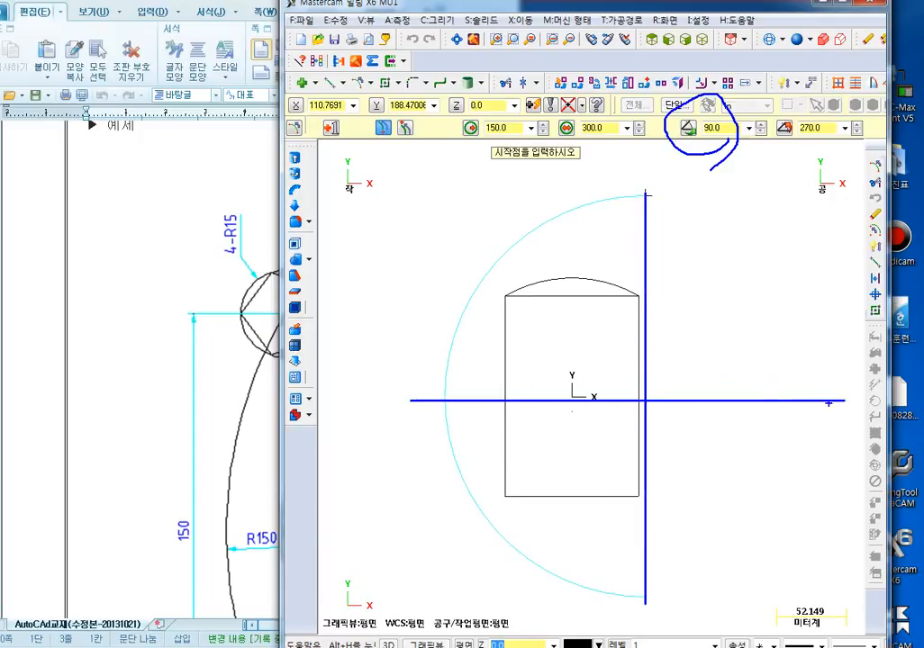
{"action": "mouse_move", "coordinate": [646, 194]}
{"action": "left_mouse_down"}
{"action": "mouse_move", "coordinate": [658, 209]}
{"action": "mouse_move", "coordinate": [641, 203]}
{"action": "left_mouse_up"}
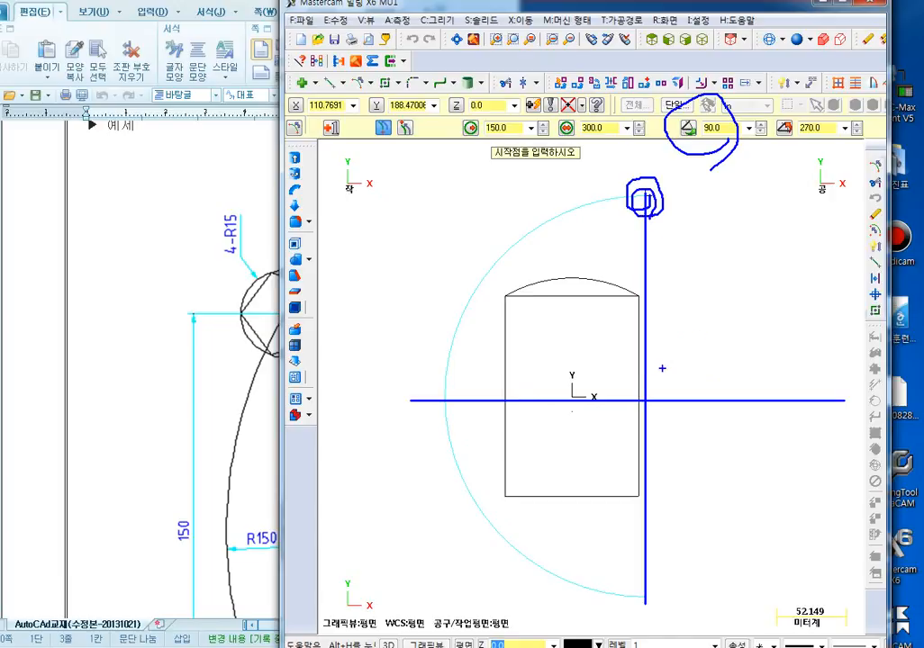
{"action": "left_click_drag", "start_coordinate": [823, 383], "coordinate": [830, 401]}
{"action": "mouse_move", "coordinate": [662, 217]}
{"action": "left_mouse_down"}
{"action": "mouse_move", "coordinate": [612, 176]}
{"action": "mouse_move", "coordinate": [671, 214]}
{"action": "left_mouse_up"}
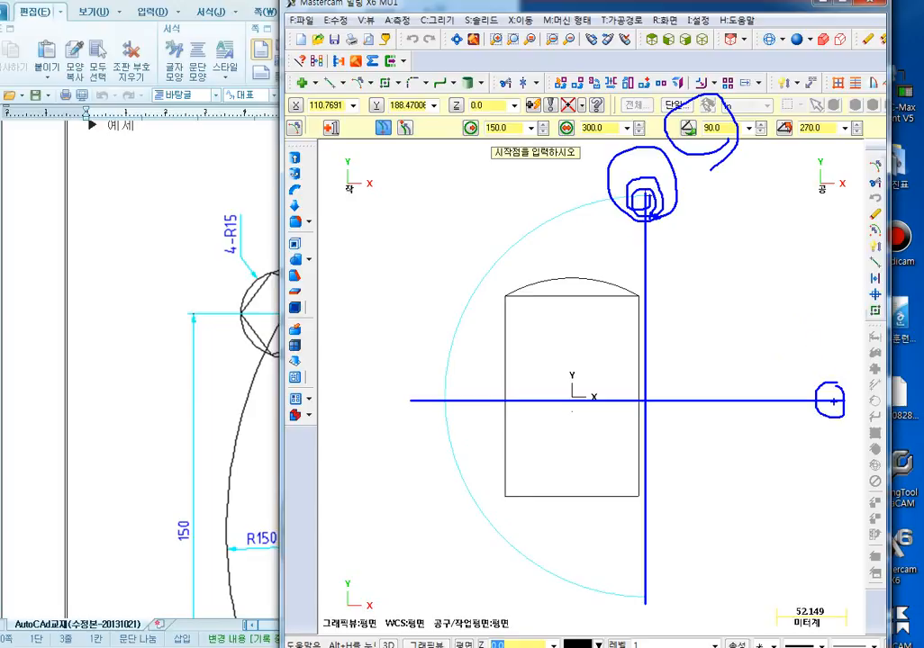
{"action": "mouse_move", "coordinate": [838, 400]}
{"action": "left_mouse_down"}
{"action": "mouse_move", "coordinate": [761, 215]}
{"action": "mouse_move", "coordinate": [671, 191]}
{"action": "left_mouse_up"}
{"action": "left_click_drag", "start_coordinate": [766, 200], "coordinate": [773, 209]}
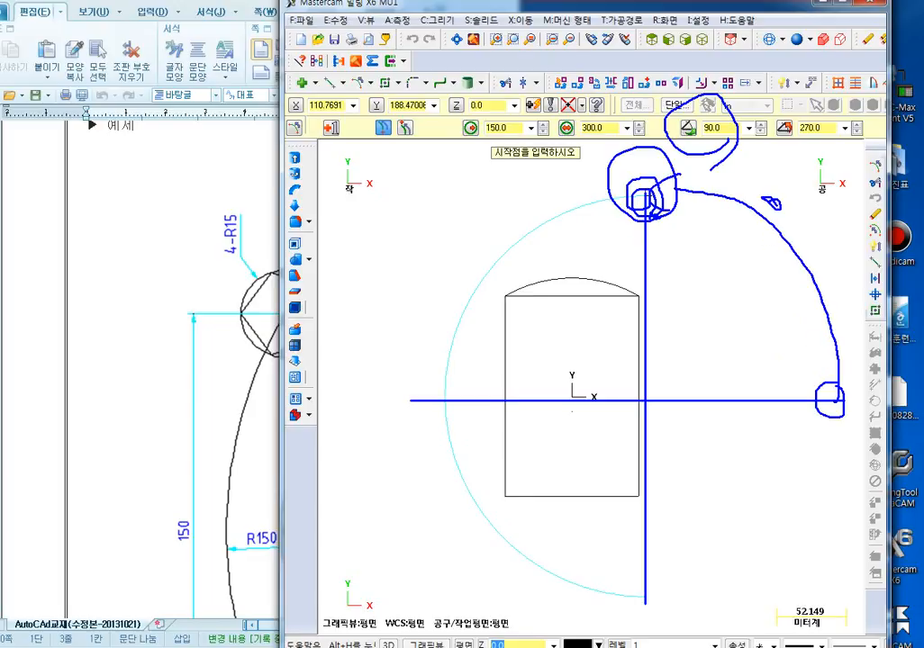
{"action": "left_click_drag", "start_coordinate": [785, 248], "coordinate": [796, 236]}
{"action": "mouse_move", "coordinate": [814, 200]}
{"action": "left_mouse_down"}
{"action": "mouse_move", "coordinate": [808, 238]}
{"action": "mouse_move", "coordinate": [793, 175]}
{"action": "left_mouse_up"}
{"action": "mouse_move", "coordinate": [756, 144]}
{"action": "left_mouse_down"}
{"action": "mouse_move", "coordinate": [662, 110]}
{"action": "mouse_move", "coordinate": [725, 168]}
{"action": "mouse_move", "coordinate": [847, 99]}
{"action": "mouse_move", "coordinate": [808, 160]}
{"action": "left_mouse_up"}
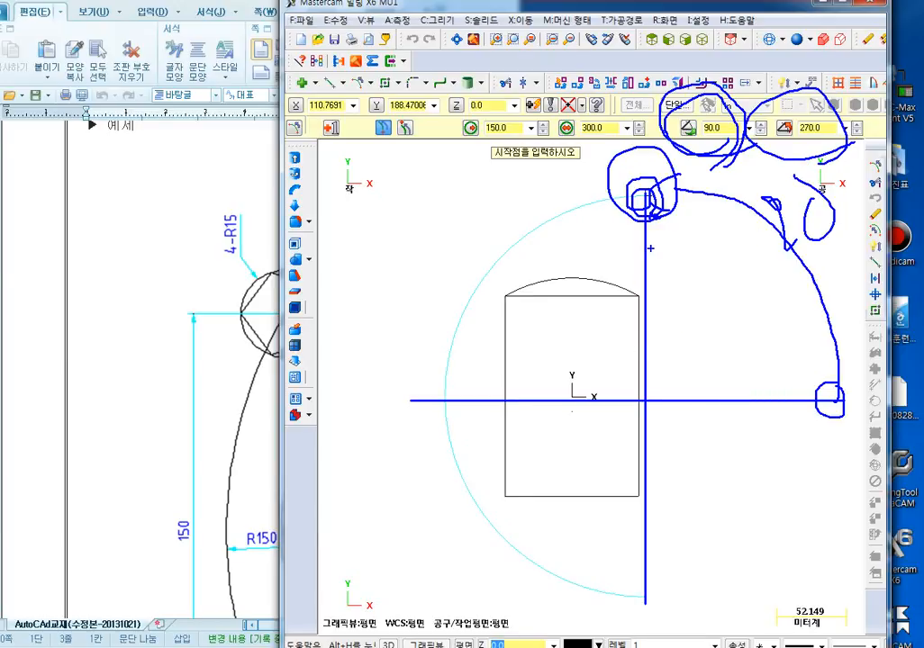
{"action": "key", "text": "Escape"}
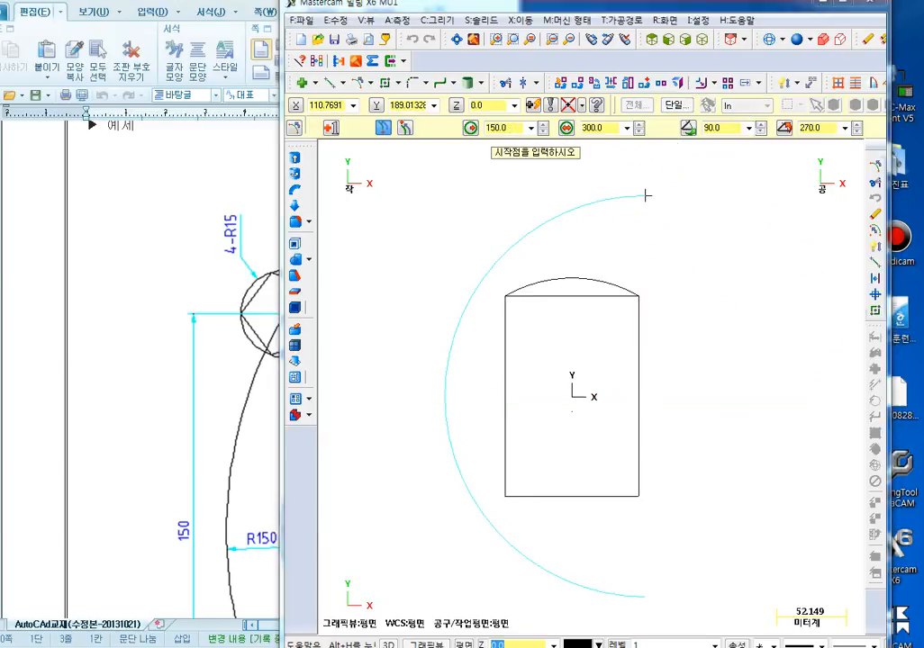
Check the left arc's radius, start angle and end angle, and finish the arc.
{"action": "scroll", "coordinate": [647, 195], "scroll_direction": "down", "scroll_amount": 1}
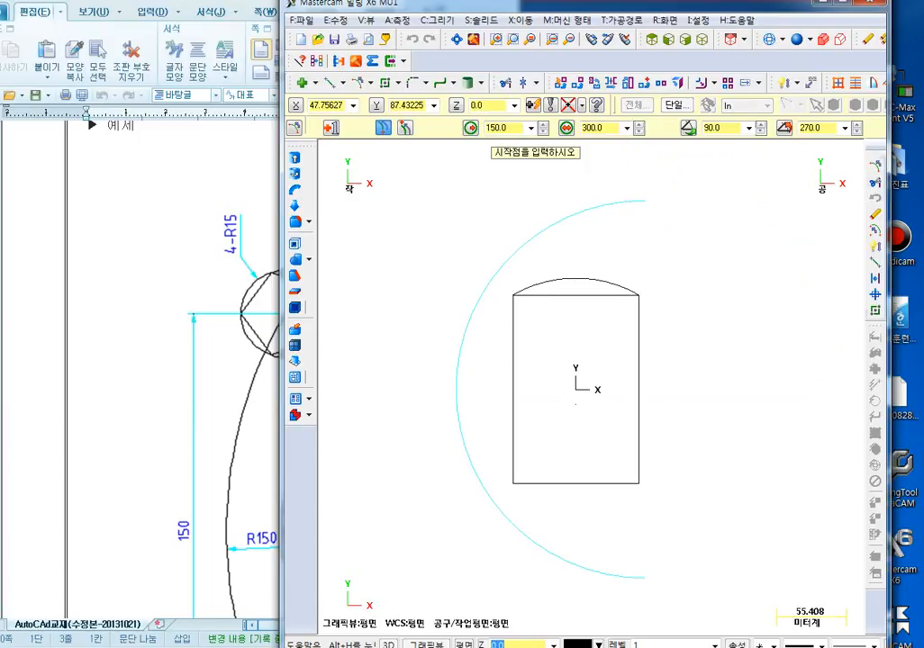
{"action": "left_click", "coordinate": [819, 128]}
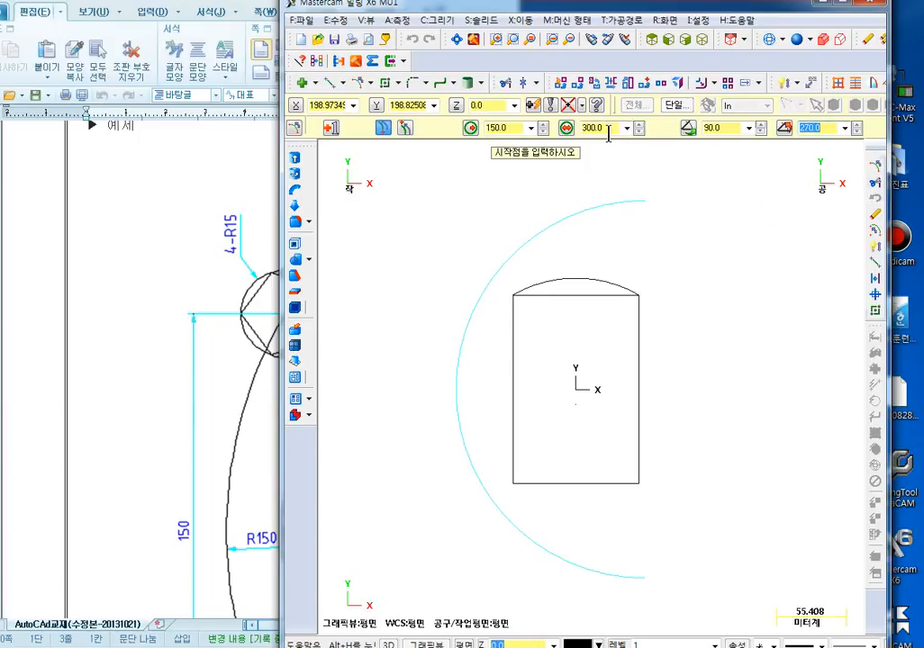
{"action": "left_click", "coordinate": [496, 127]}
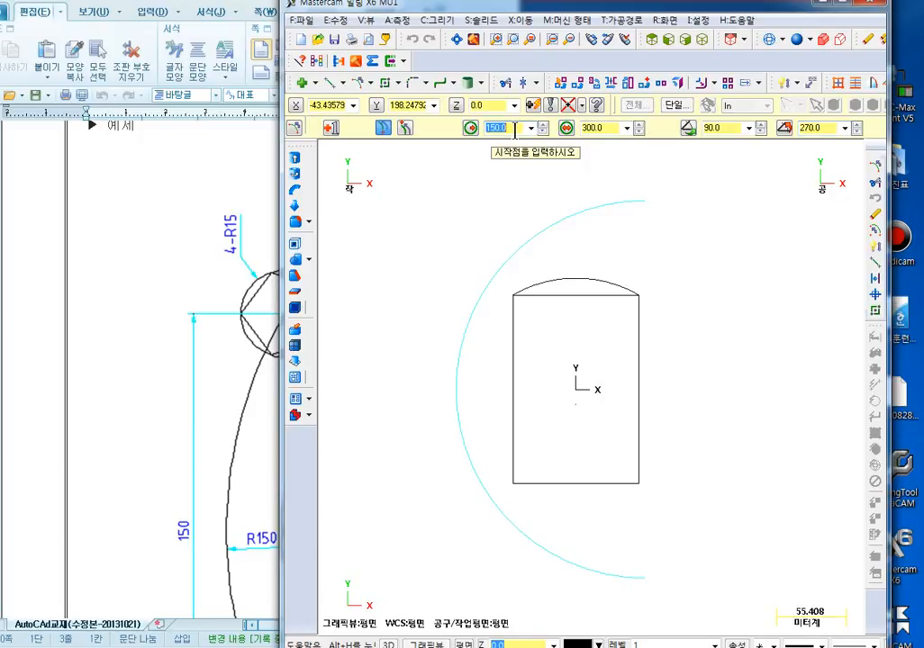
{"action": "left_click", "coordinate": [720, 127]}
{"action": "scroll", "coordinate": [658, 375], "scroll_direction": "down", "scroll_amount": 1}
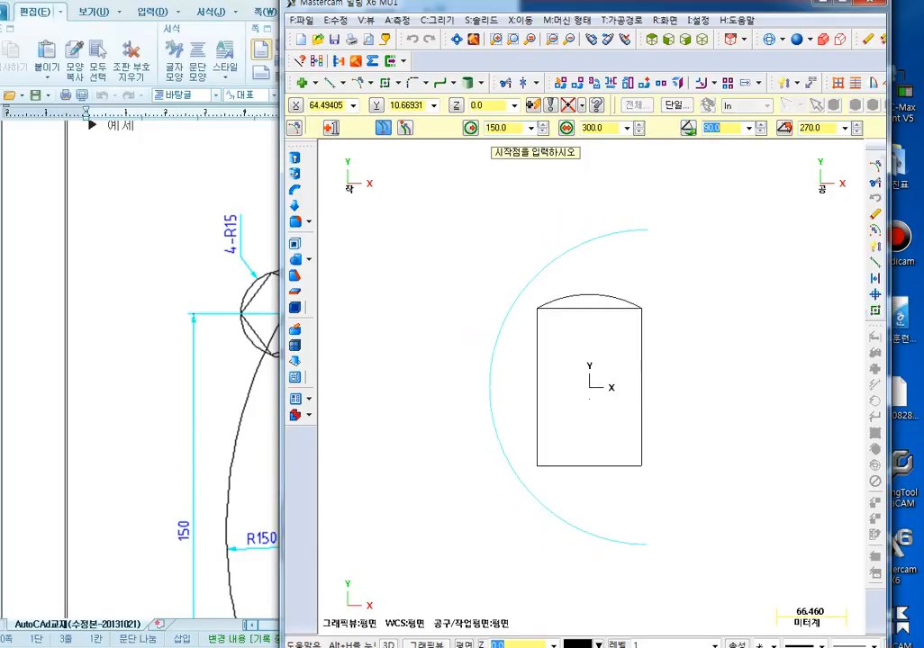
{"action": "middle_click_drag", "start_coordinate": [671, 376], "coordinate": [535, 384]}
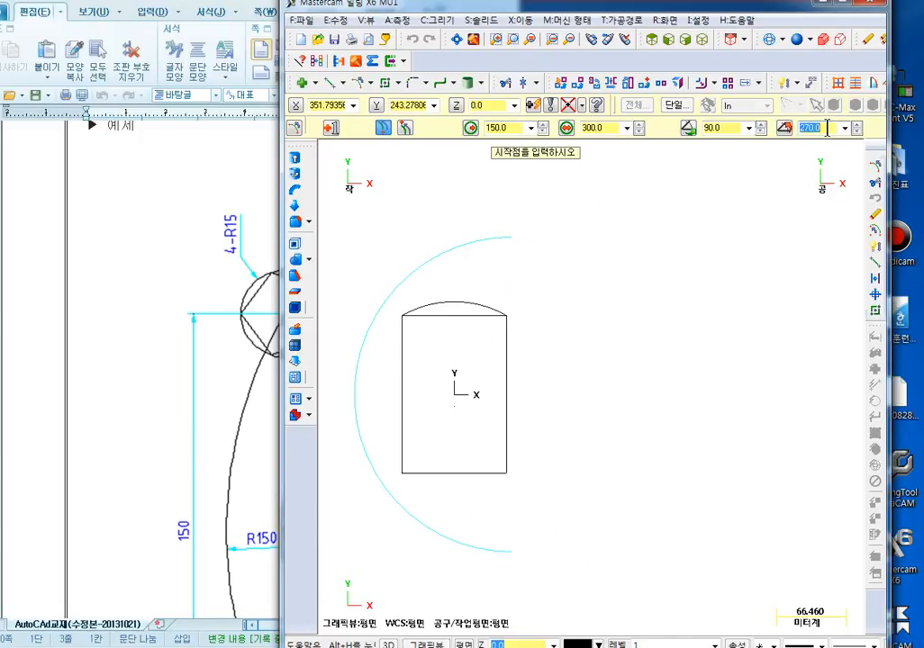
{"action": "scroll", "coordinate": [530, 356], "scroll_direction": "down", "scroll_amount": 1}
{"action": "key", "text": "Escape"}
{"action": "middle_click_drag", "start_coordinate": [475, 384], "coordinate": [564, 381]}
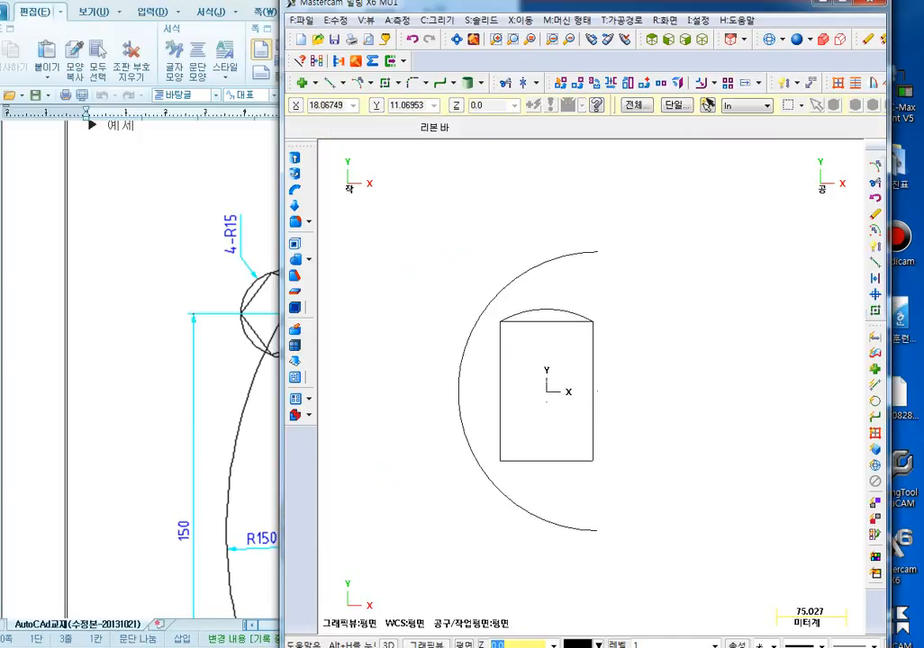
Delete the misplaced left arc and start a new polar endpoint arc from the start point x-50-20.1+150y150.
{"action": "key", "text": "Delete"}
{"action": "scroll", "coordinate": [539, 404], "scroll_direction": "up", "scroll_amount": 4}
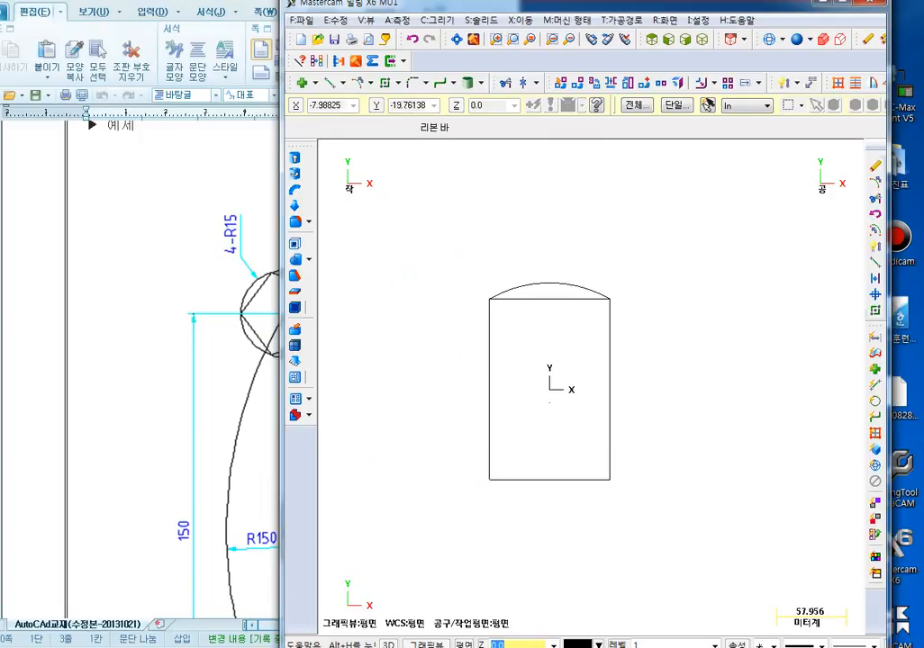
{"action": "left_click", "coordinate": [364, 82]}
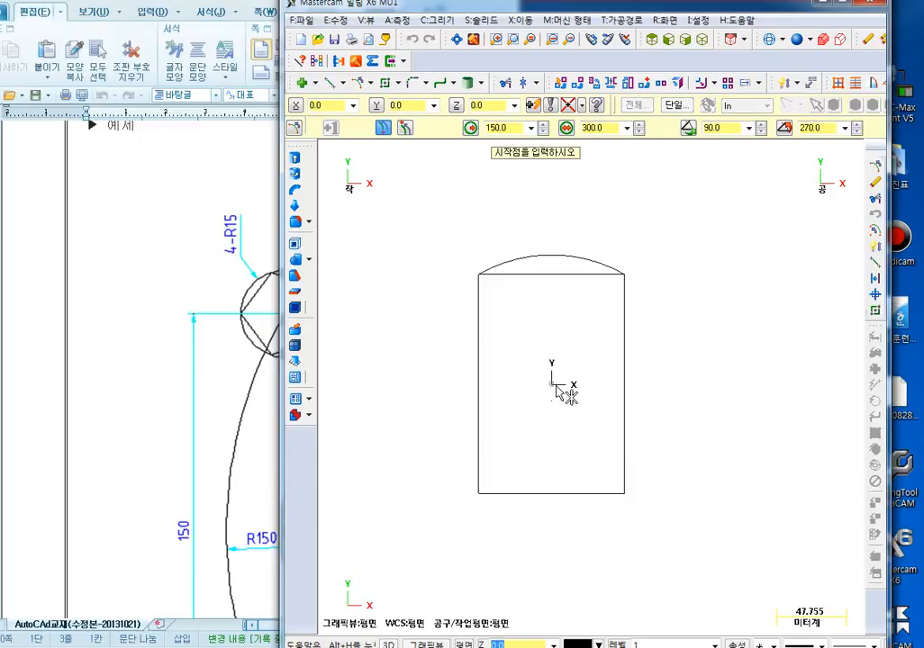
{"action": "key", "text": "space"}
{"action": "type", "text": "x-50-20.1+150y150"}
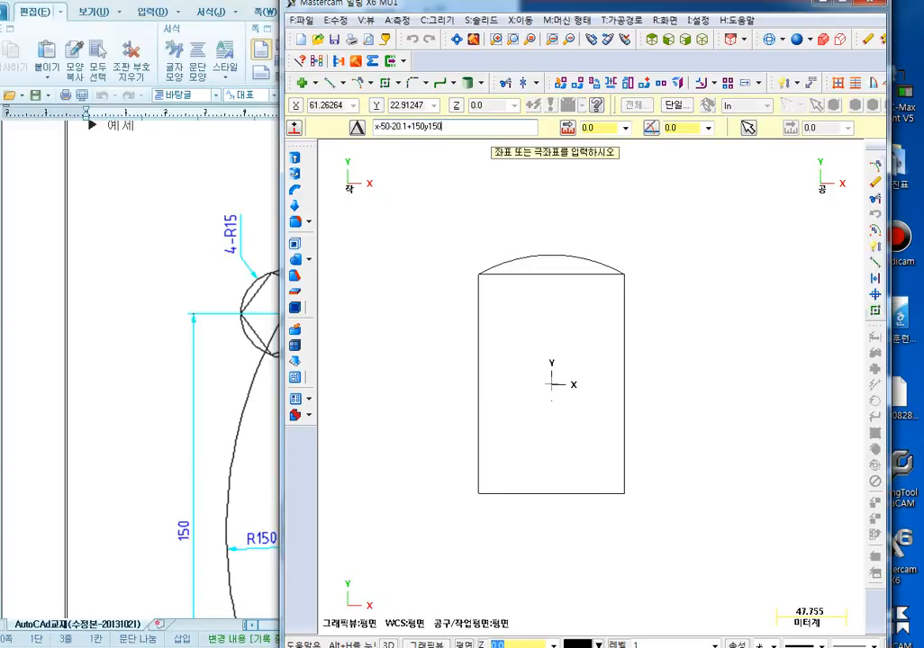
{"action": "key", "text": "Return"}
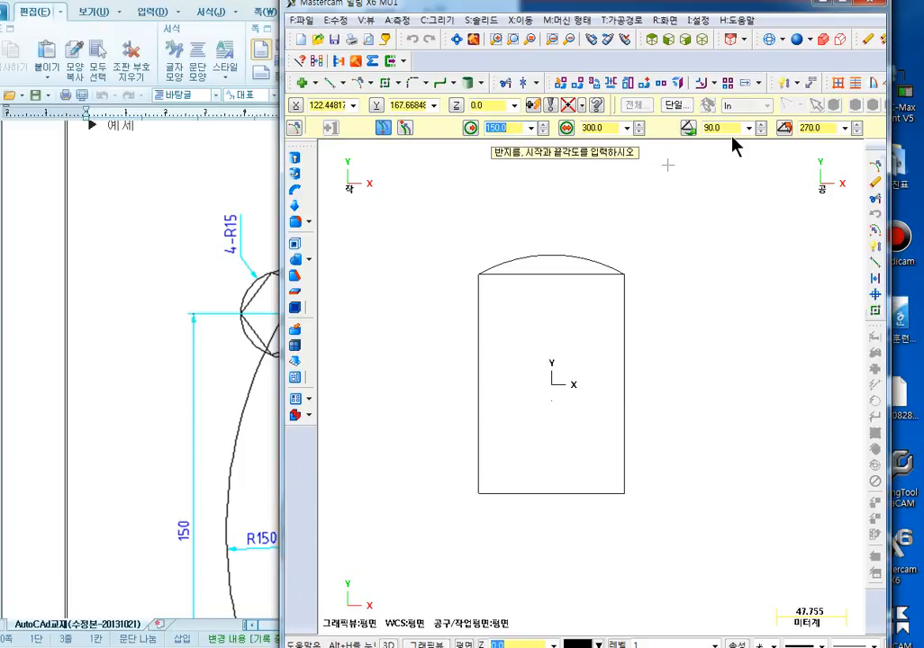
Create the left arc with radius 150, start angle 90 and end angle 270 degrees, and finish the command.
{"action": "left_click", "coordinate": [827, 129]}
{"action": "key", "text": "Return"}
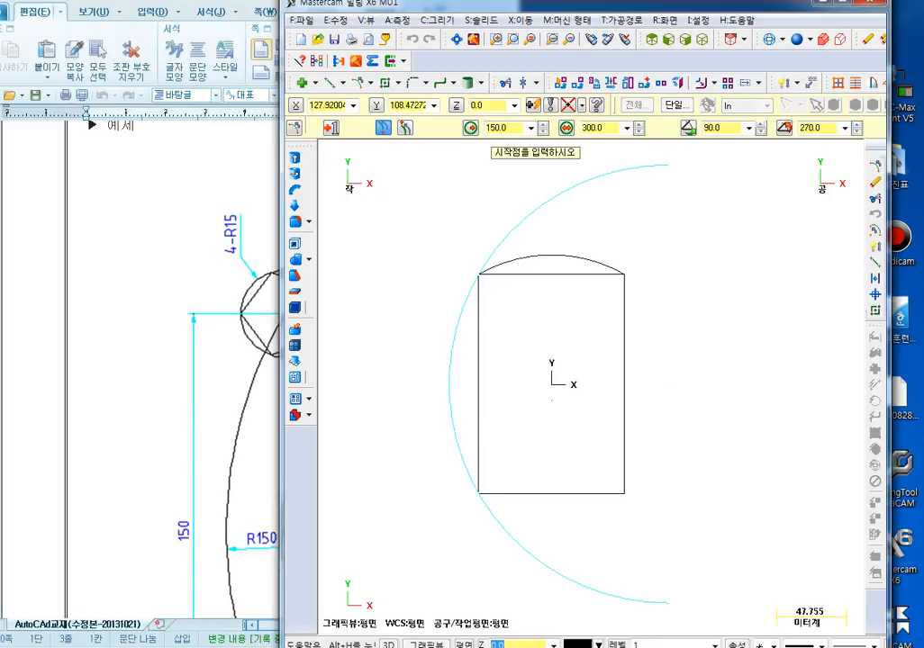
{"action": "key", "text": "Escape"}
{"action": "key", "text": "Escape"}
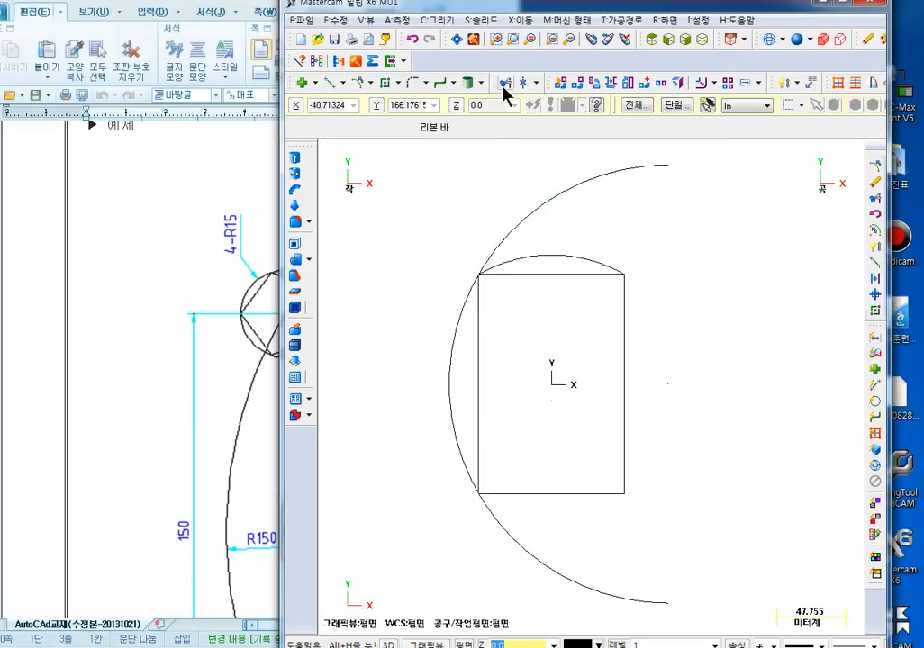
Trim the upper end of the R150 arc to the rectangle's top-left corner using trim to point.
{"action": "left_click", "coordinate": [504, 84]}
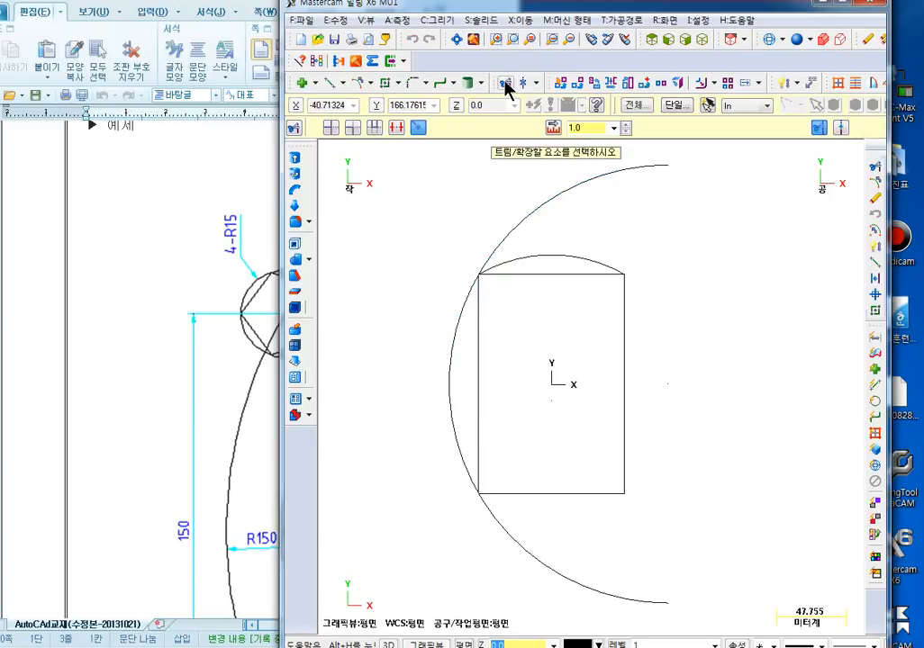
{"action": "left_click", "coordinate": [418, 128]}
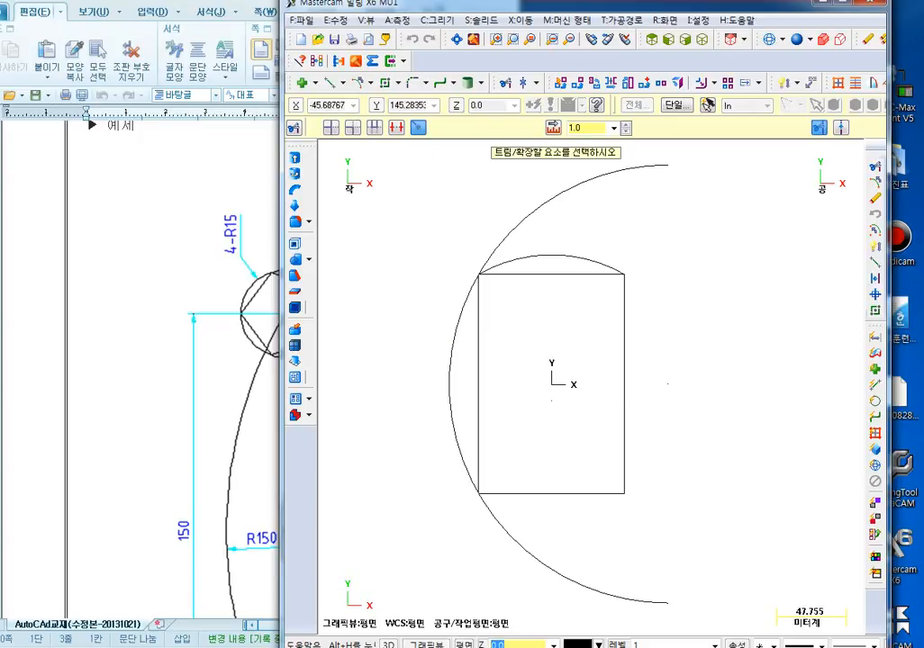
{"action": "middle_click_drag", "start_coordinate": [464, 192], "coordinate": [446, 251]}
{"action": "scroll", "coordinate": [444, 253], "scroll_direction": "up", "scroll_amount": 2}
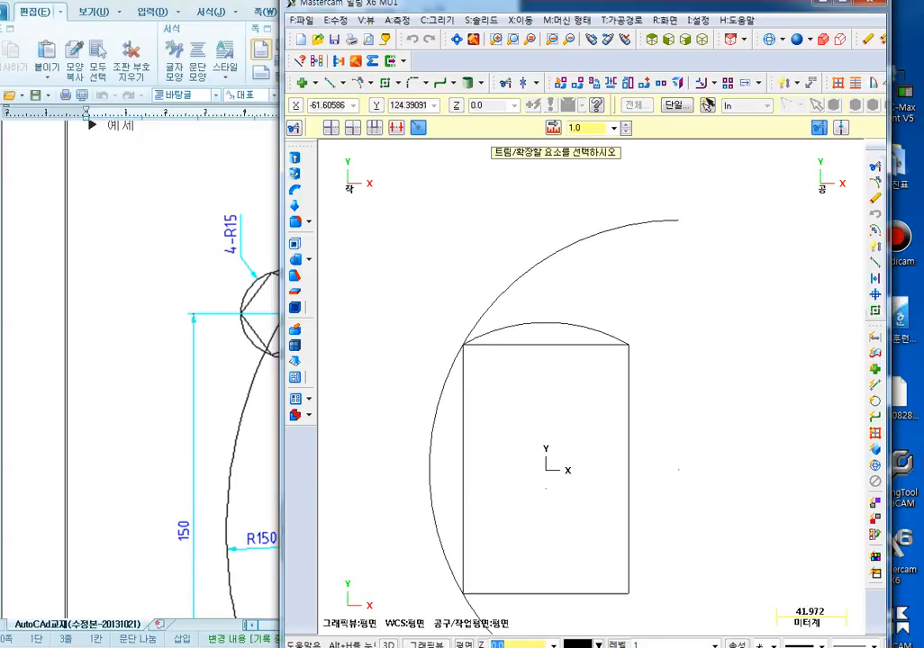
{"action": "middle_click_drag", "start_coordinate": [434, 296], "coordinate": [468, 284]}
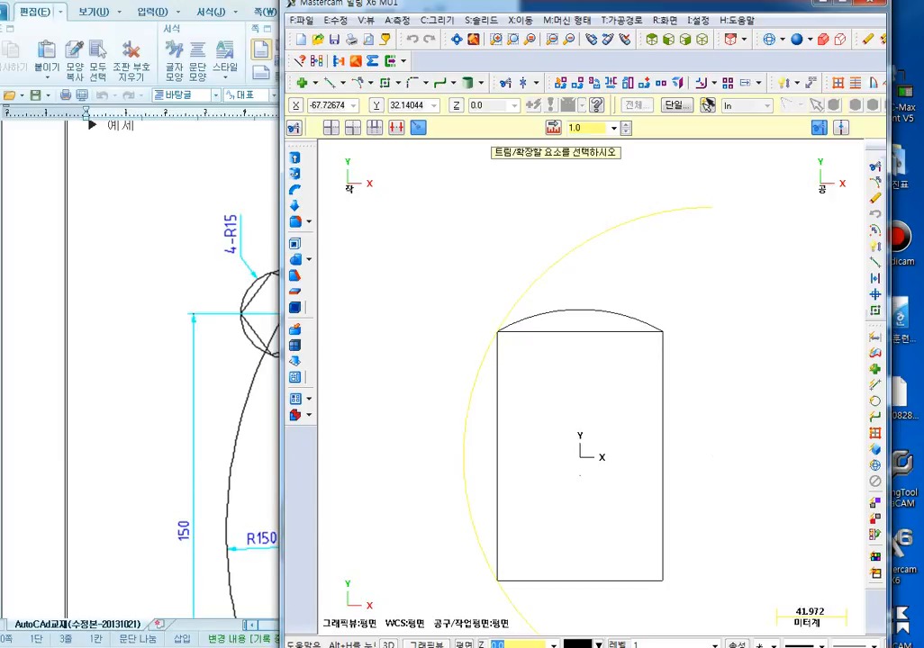
{"action": "left_click", "coordinate": [471, 387]}
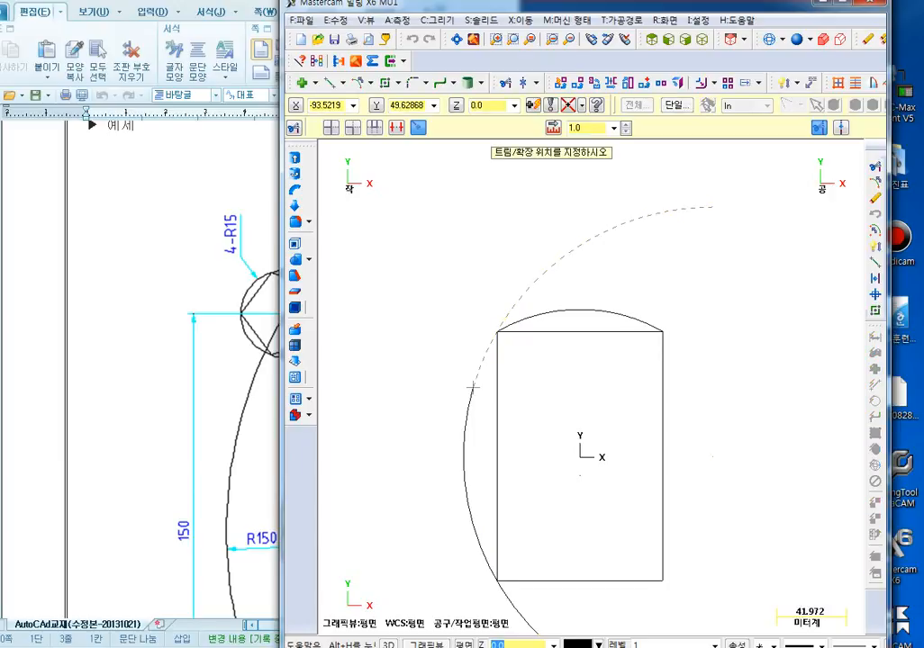
{"action": "left_click", "coordinate": [497, 333]}
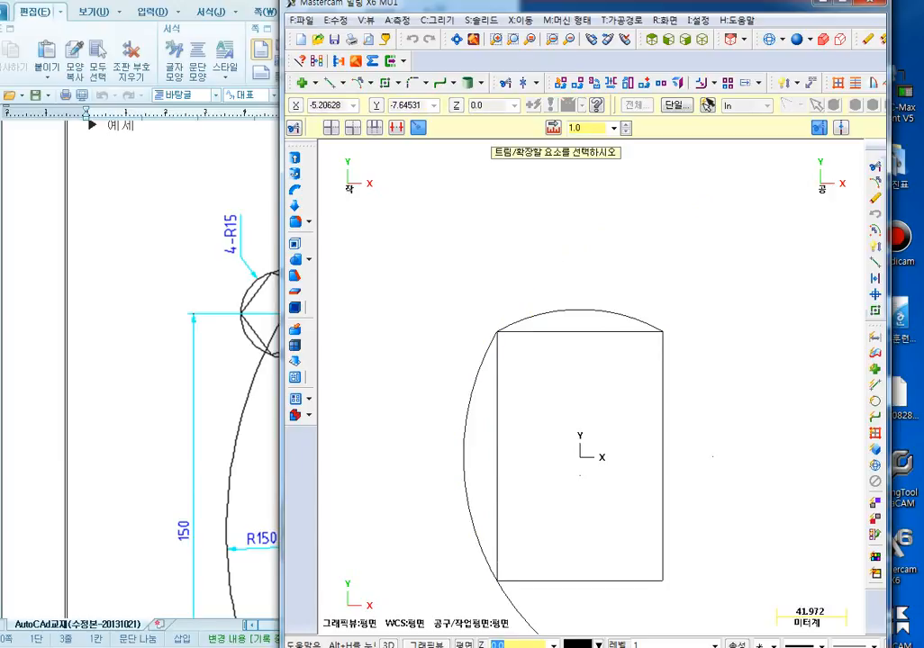
Trim the lower end of the R150 arc to the rectangle's bottom-left corner and finish trimming.
{"action": "middle_click_drag", "start_coordinate": [568, 470], "coordinate": [584, 331]}
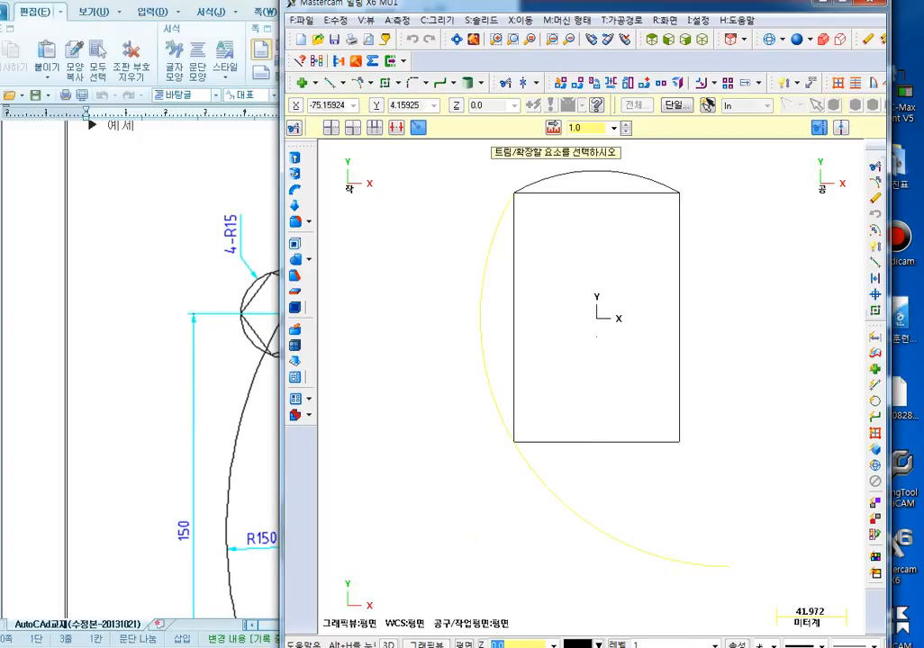
{"action": "left_click", "coordinate": [480, 321]}
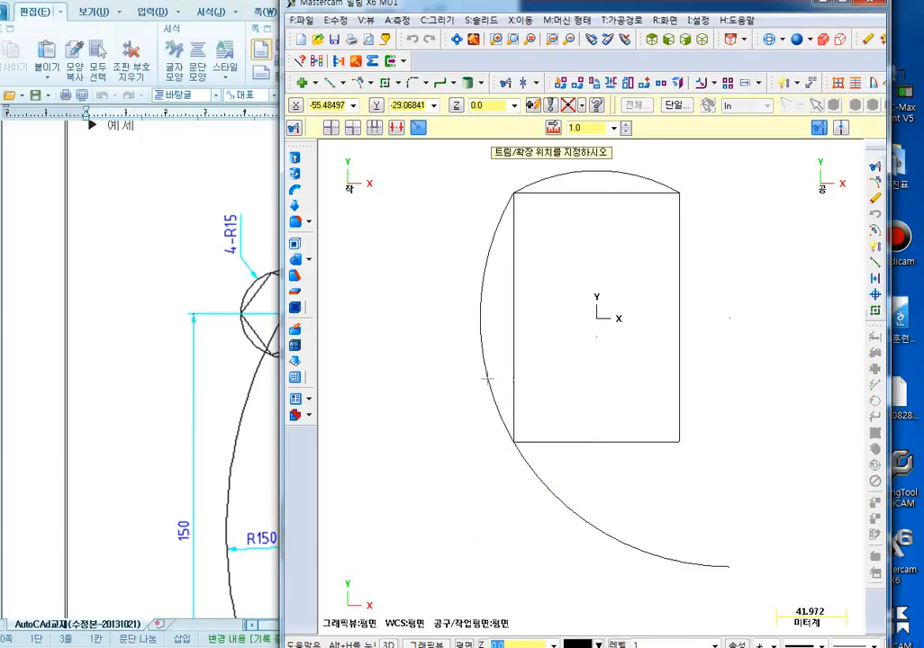
{"action": "left_click", "coordinate": [515, 443]}
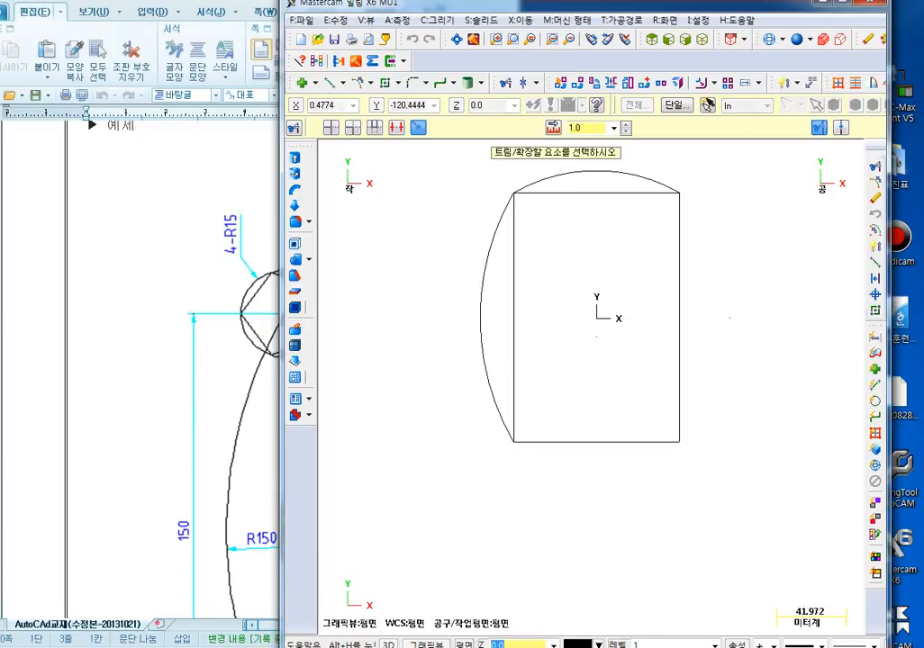
{"action": "mouse_move", "coordinate": [569, 303]}
{"action": "middle_mouse_down"}
{"action": "mouse_move", "coordinate": [543, 338]}
{"action": "mouse_move", "coordinate": [485, 363]}
{"action": "middle_mouse_up"}
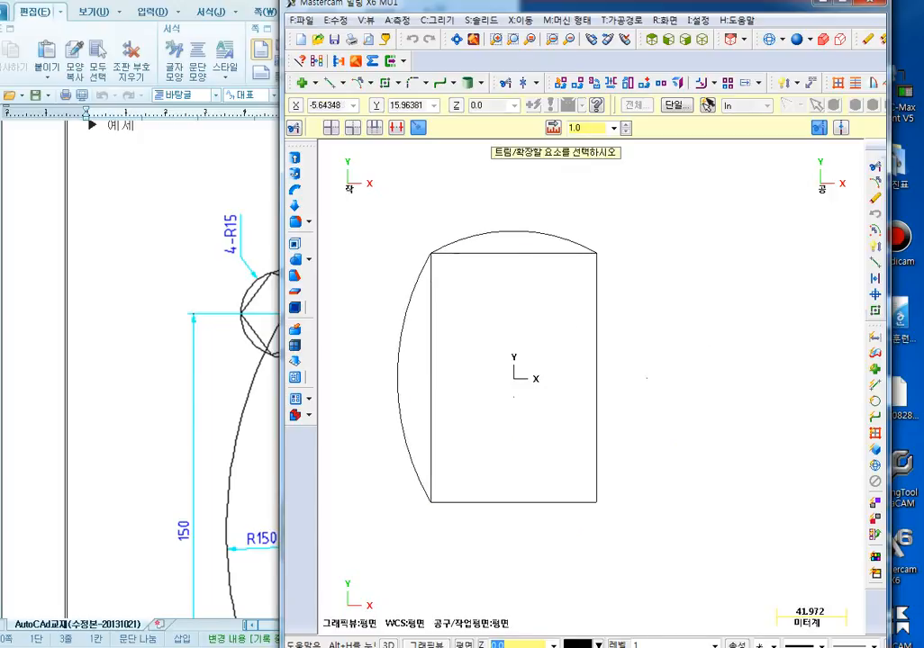
{"action": "key", "text": "Escape"}
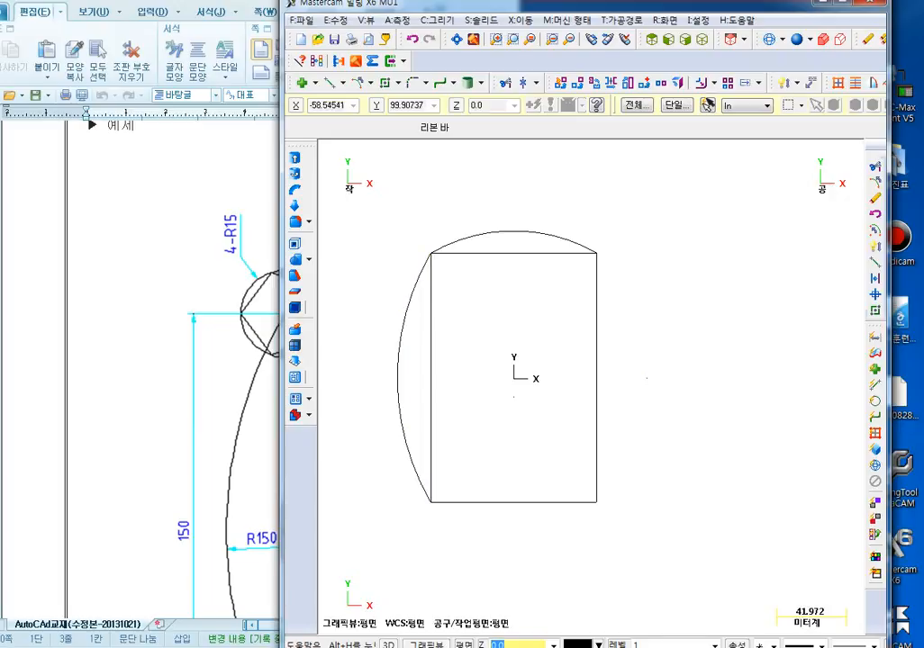
{"action": "left_click", "coordinate": [504, 83]}
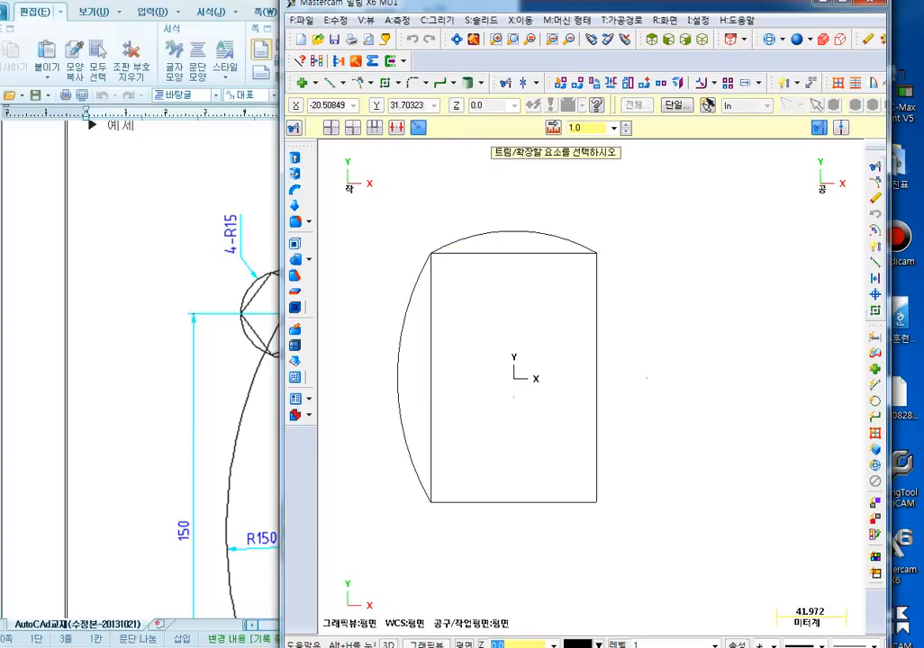
{"action": "key", "text": "Escape"}
{"action": "middle_click_drag", "start_coordinate": [486, 335], "coordinate": [547, 342]}
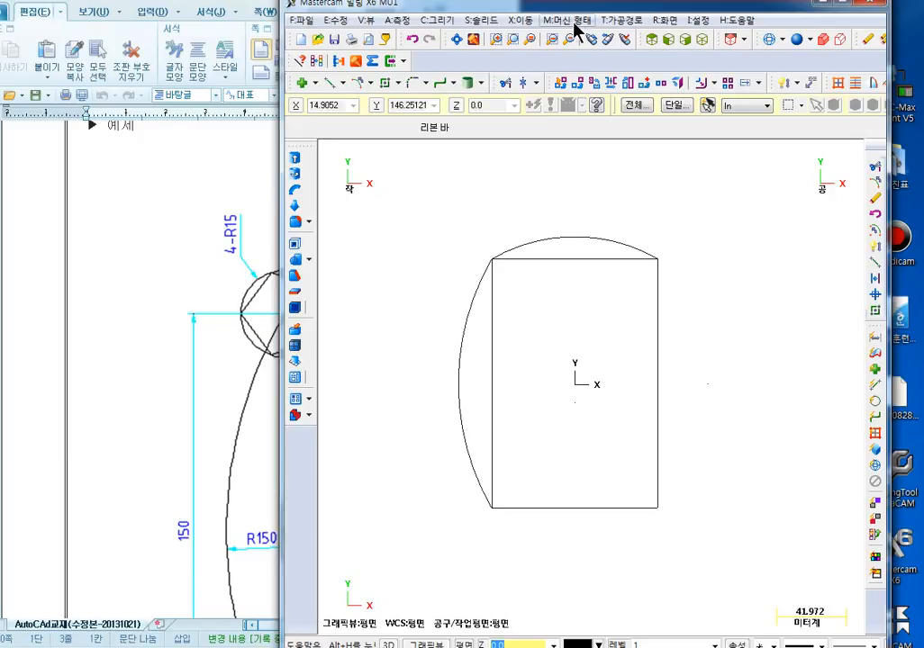
Start the Mirror command with the trimmed left R150 arc as the entity to mirror.
{"action": "left_click_drag", "start_coordinate": [590, 9], "coordinate": [621, 5]}
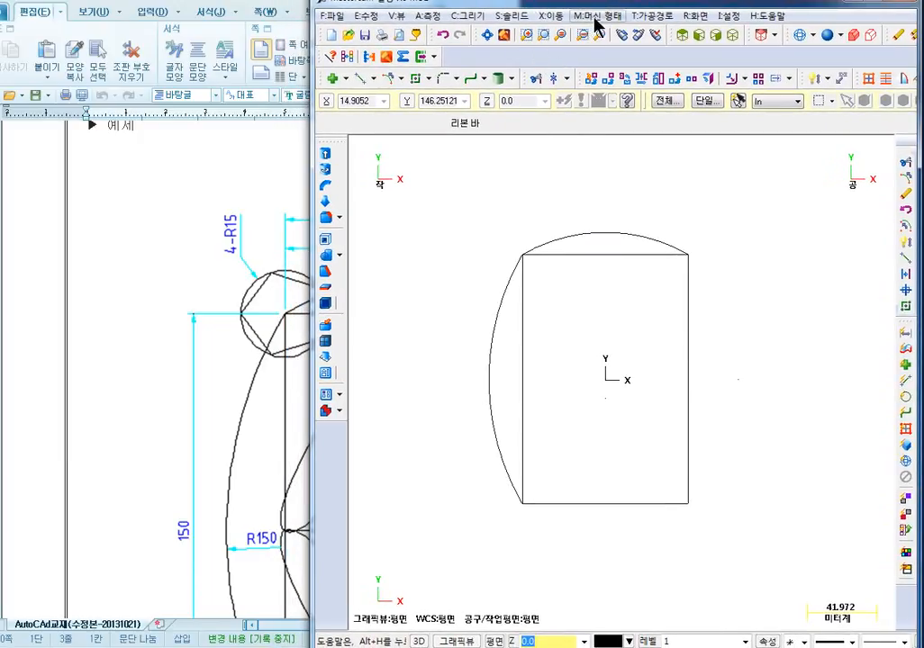
{"action": "left_click", "coordinate": [555, 16]}
{"action": "left_click", "coordinate": [580, 69]}
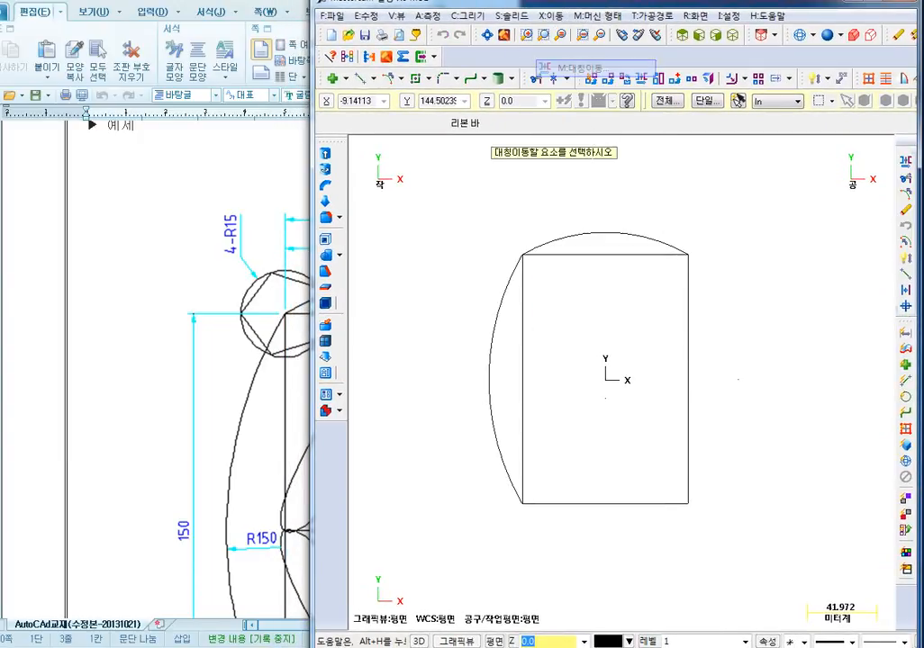
{"action": "middle_click_drag", "start_coordinate": [552, 206], "coordinate": [517, 198]}
{"action": "left_click", "coordinate": [477, 272]}
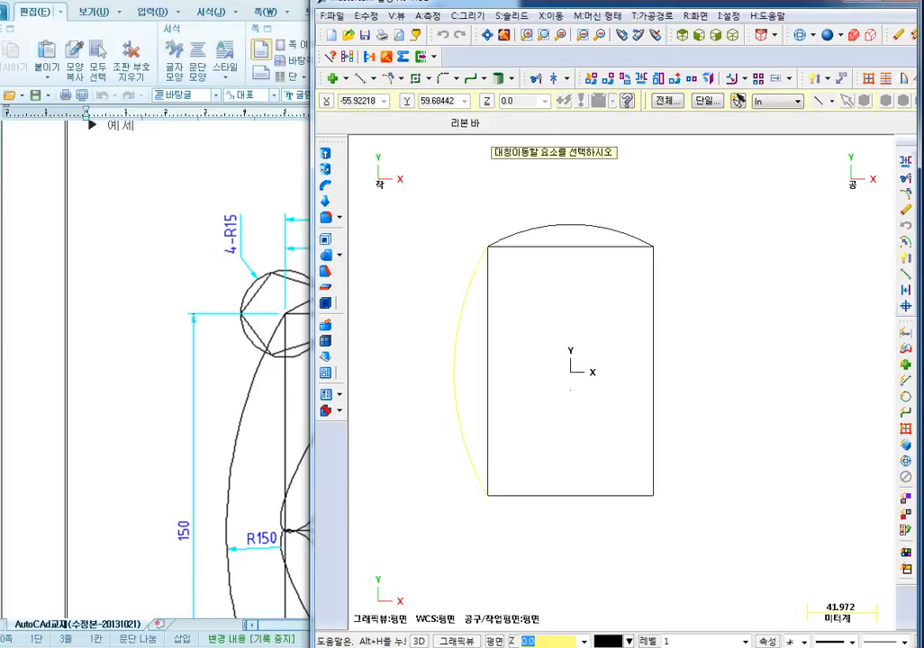
{"action": "key", "text": "Return"}
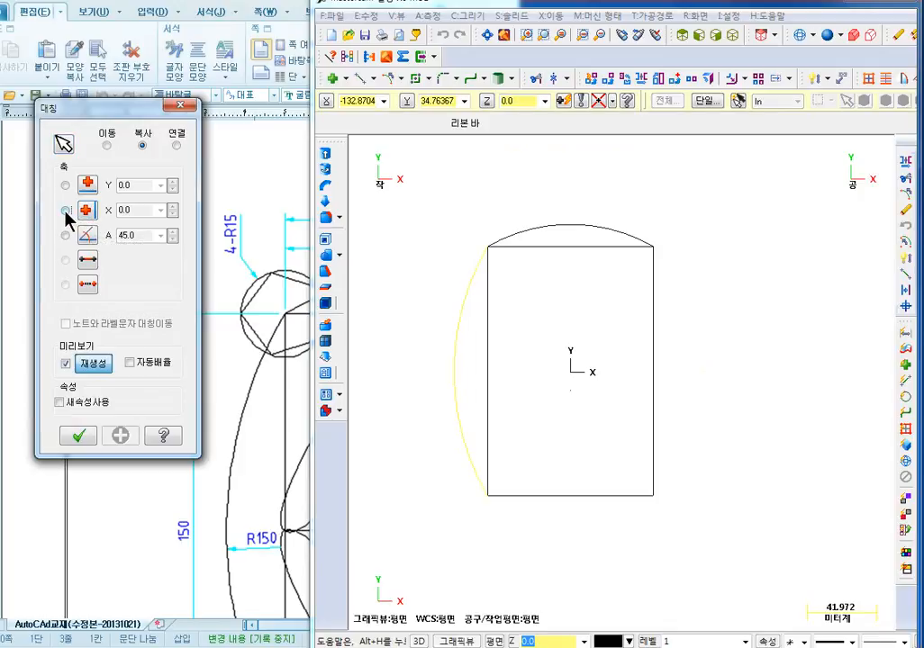
Try mirroring the left arc about a vertical axis at X 50, and try the option that uses an existing line as axis.
{"action": "left_click", "coordinate": [65, 211]}
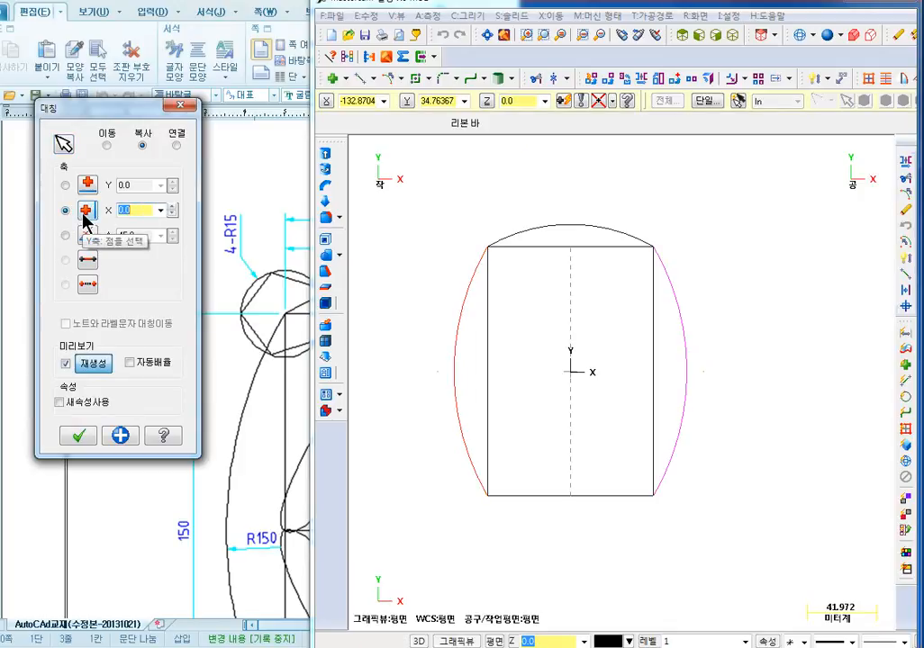
{"action": "type", "text": "50"}
{"action": "key", "text": "Return"}
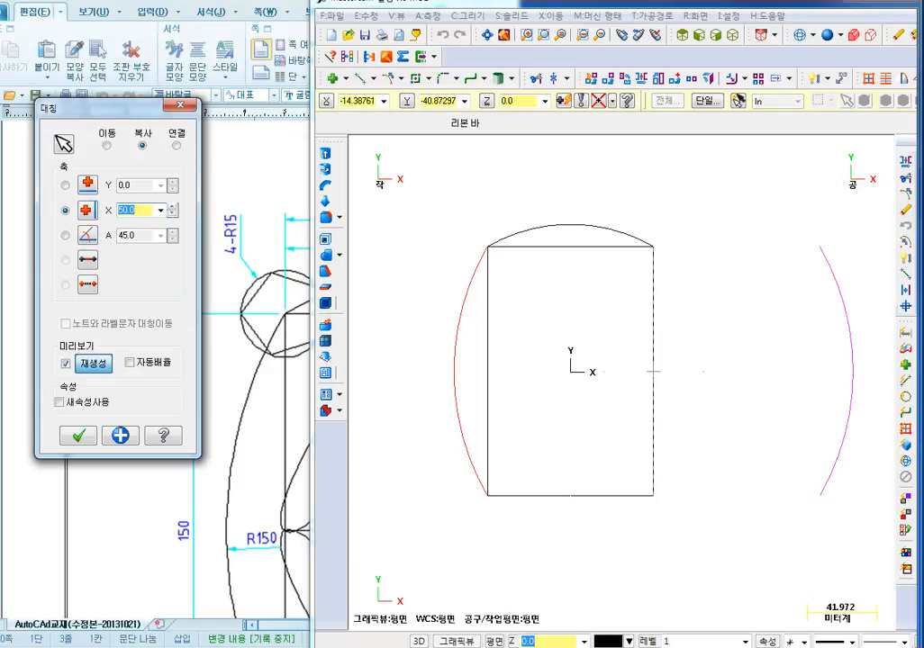
{"action": "scroll", "coordinate": [577, 402], "scroll_direction": "down", "scroll_amount": 1}
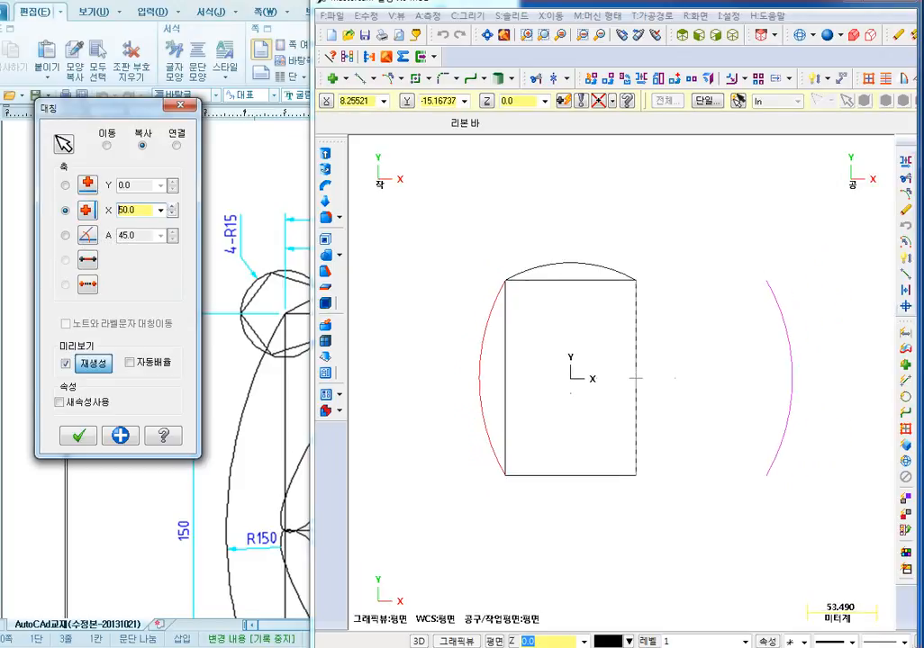
{"action": "scroll", "coordinate": [578, 385], "scroll_direction": "down", "scroll_amount": 1}
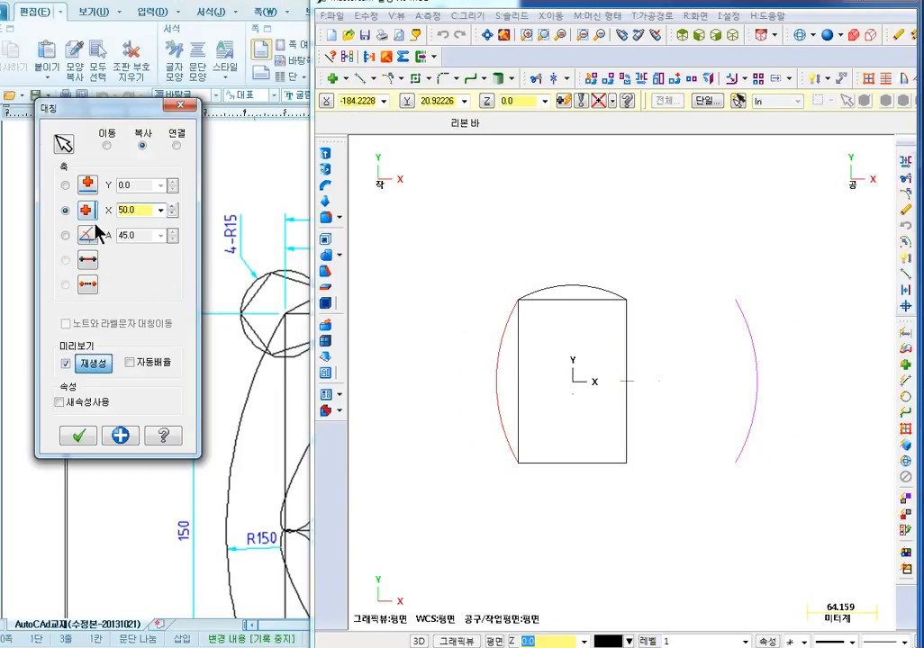
{"action": "left_click", "coordinate": [88, 260]}
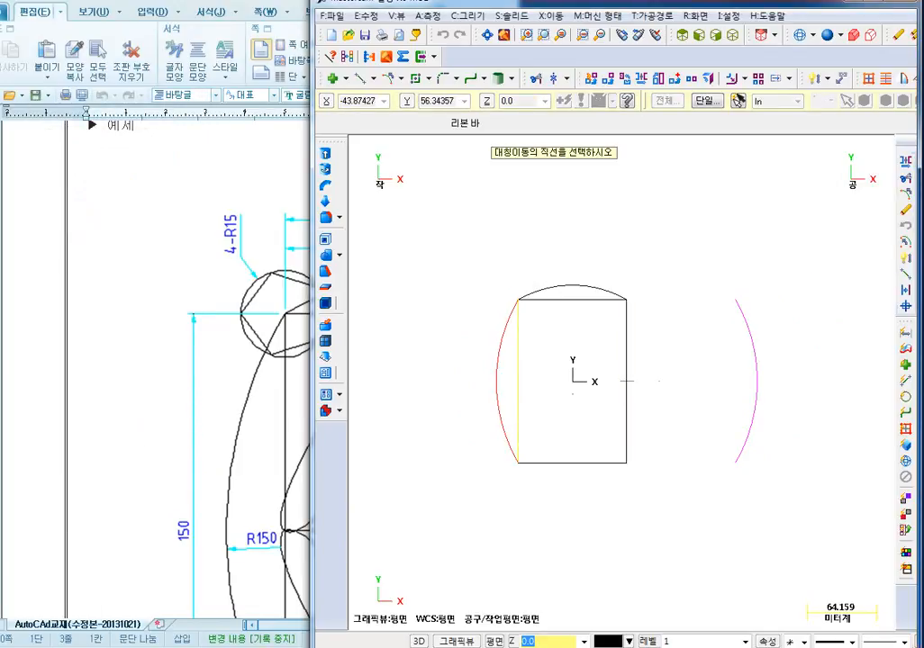
{"action": "key", "text": "Escape"}
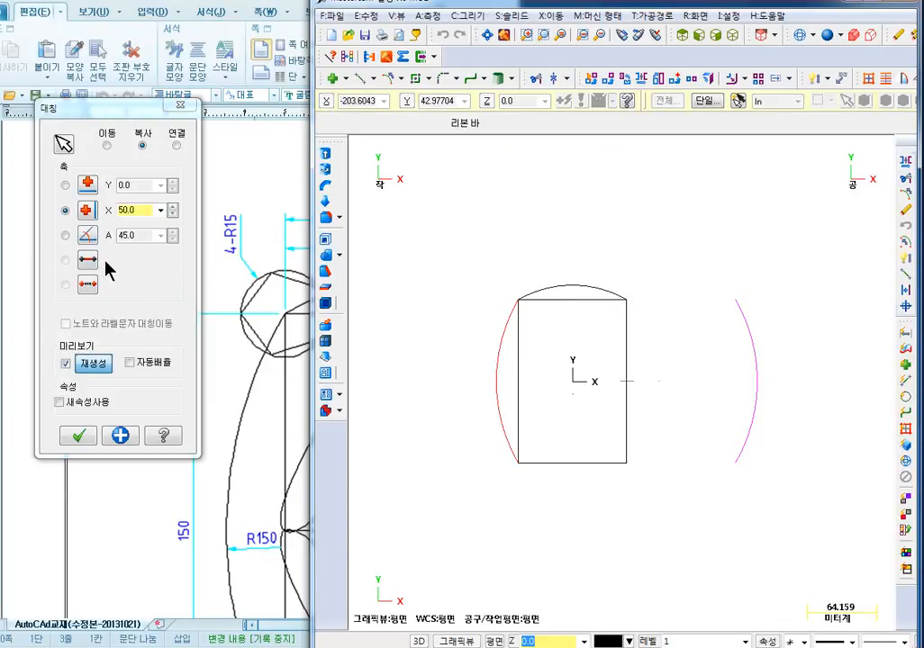
Mirror a copy of the left arc across a two-point axis through the midpoints of the rectangle's top and bottom edges.
{"action": "left_click", "coordinate": [87, 285]}
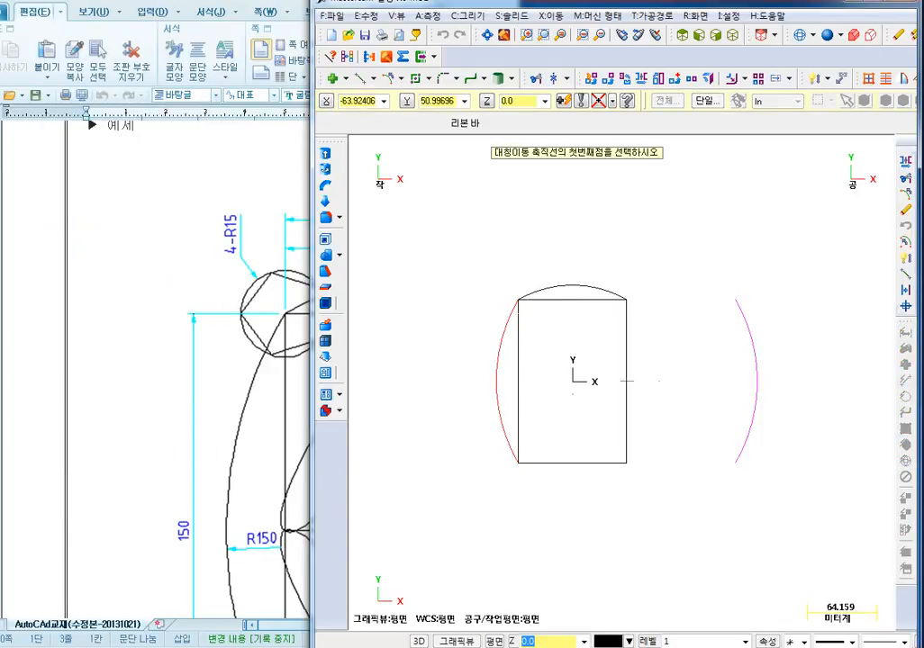
{"action": "left_click", "coordinate": [572, 298]}
{"action": "left_click", "coordinate": [573, 466]}
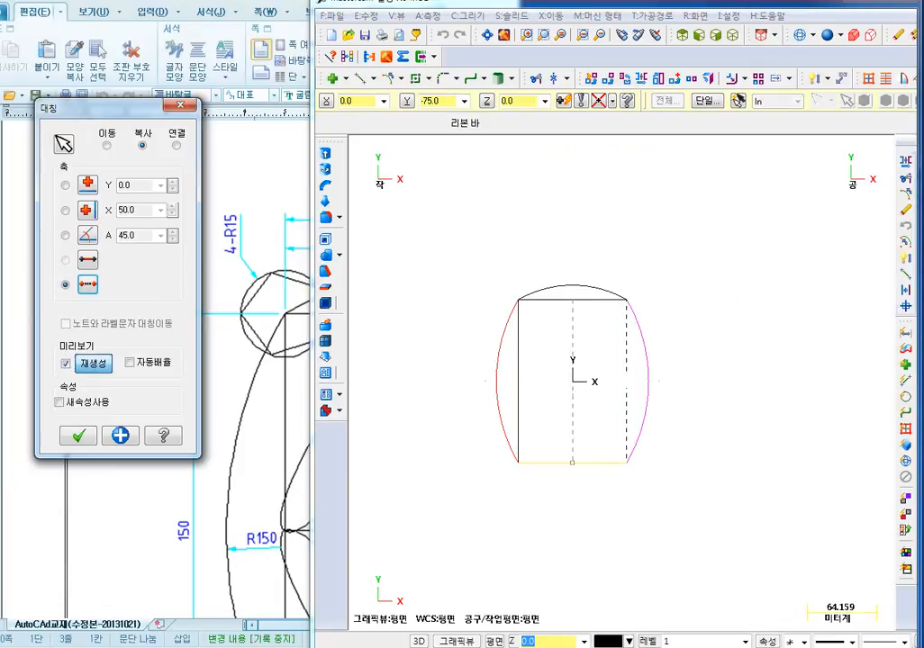
{"action": "key", "text": "Escape"}
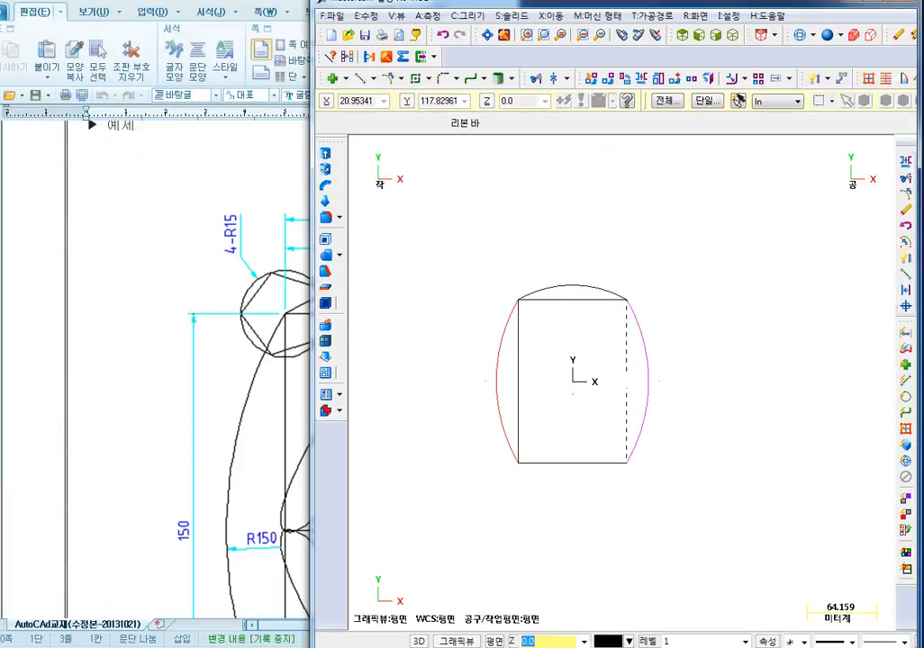
Mirror a copy of the top R100 arc across a two-point axis through the midpoints of the rectangle's vertical sides.
{"action": "left_click", "coordinate": [552, 17]}
{"action": "left_click", "coordinate": [577, 68]}
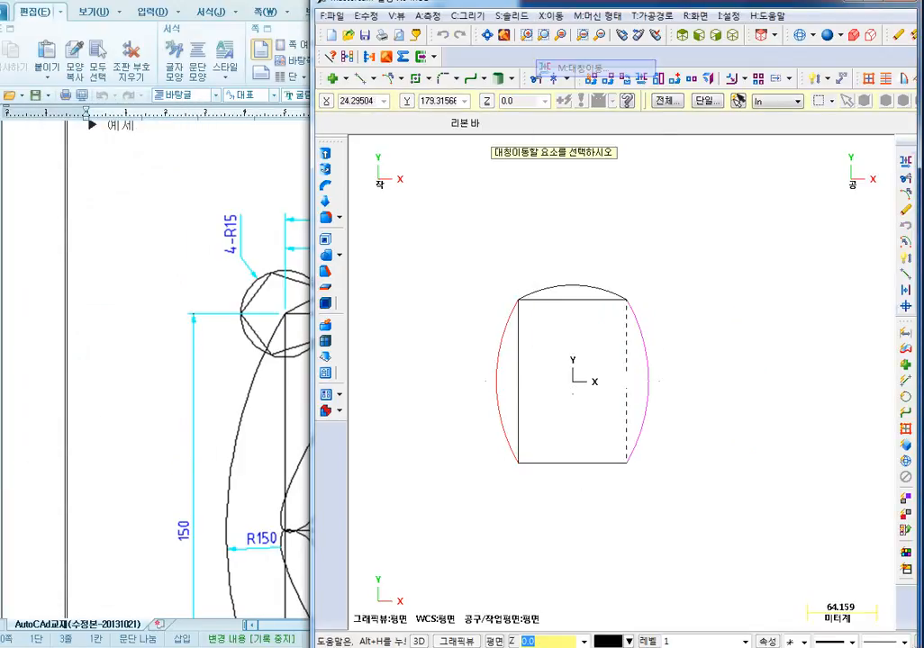
{"action": "key", "text": "Return"}
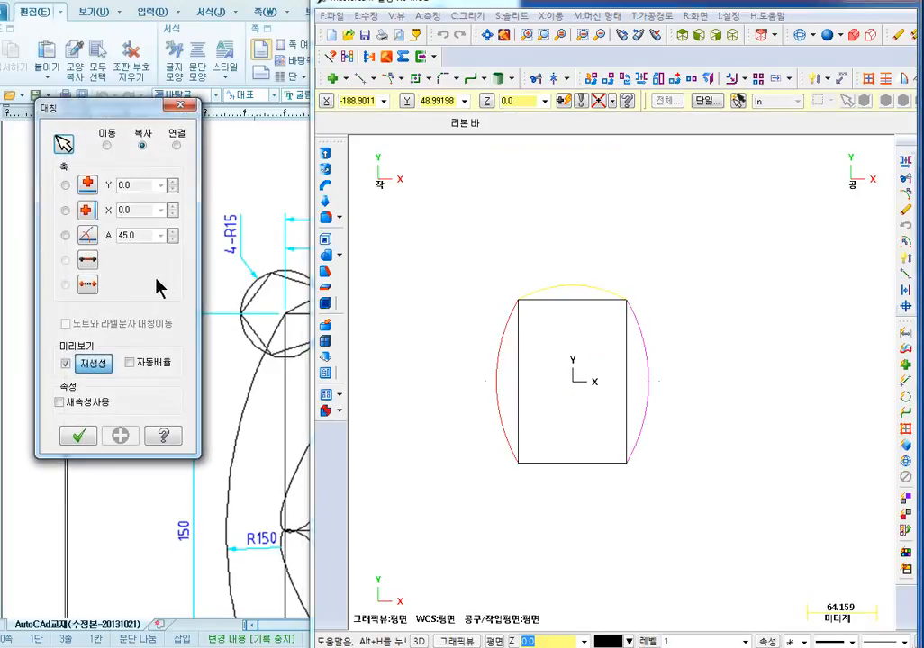
{"action": "left_click", "coordinate": [87, 286]}
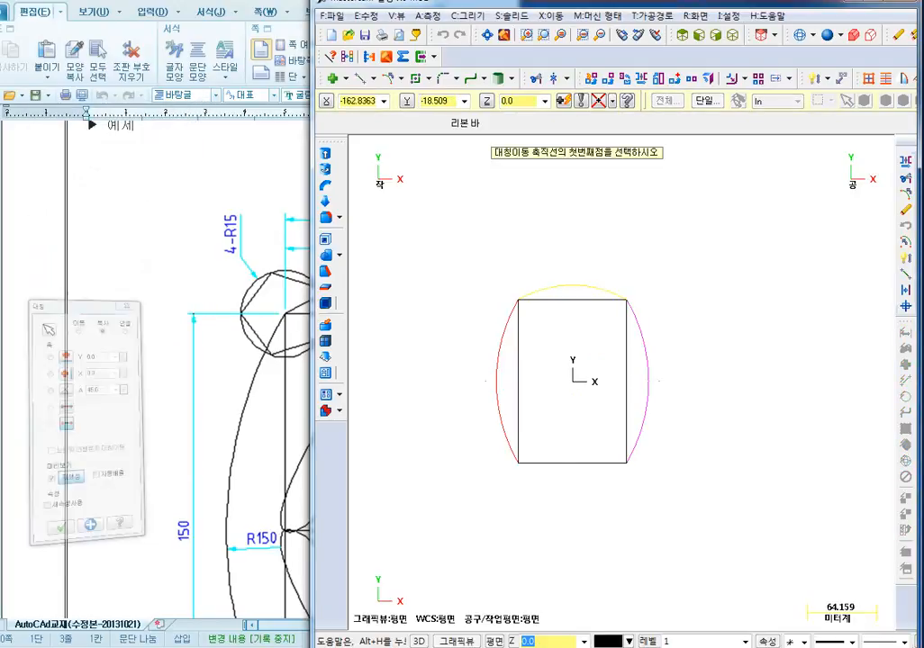
{"action": "left_click", "coordinate": [516, 383]}
{"action": "left_click", "coordinate": [629, 389]}
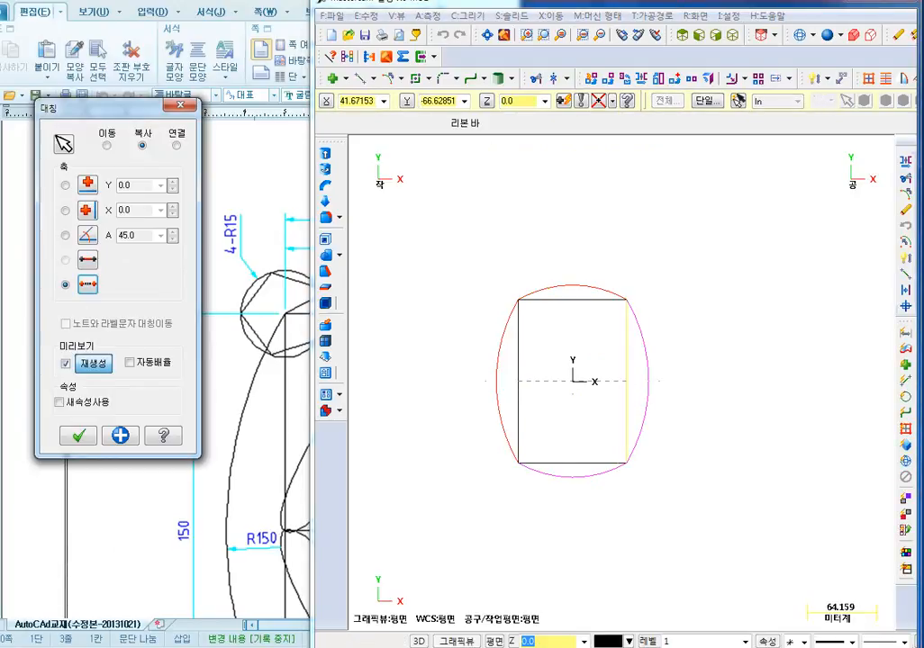
{"action": "left_click", "coordinate": [78, 435]}
Clear the mirror result colours from the arcs and move the CAD window aside to uncover more of the reference drawing.
{"action": "scroll", "coordinate": [600, 342], "scroll_direction": "up", "scroll_amount": 3}
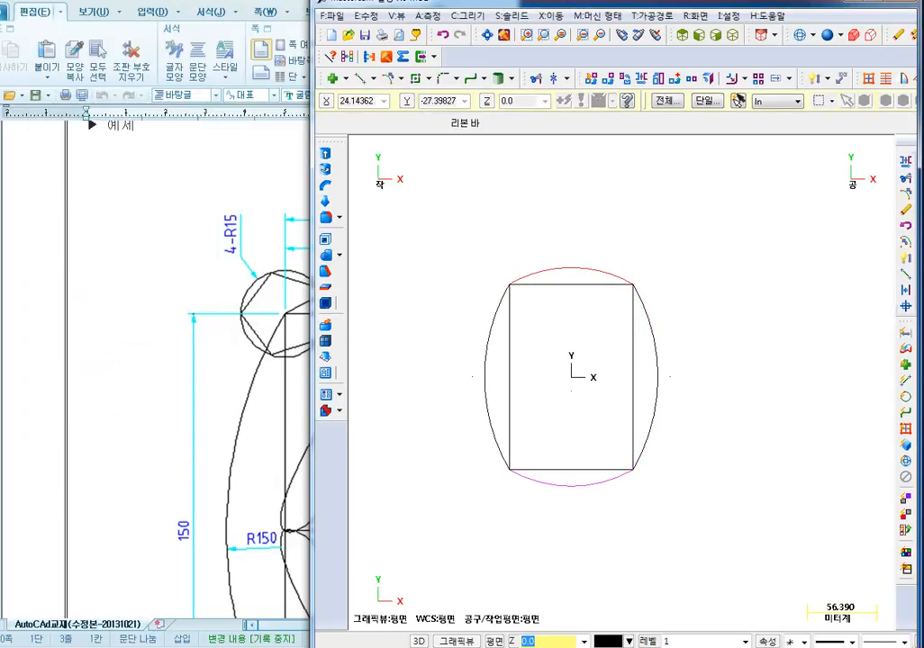
{"action": "left_click", "coordinate": [696, 15]}
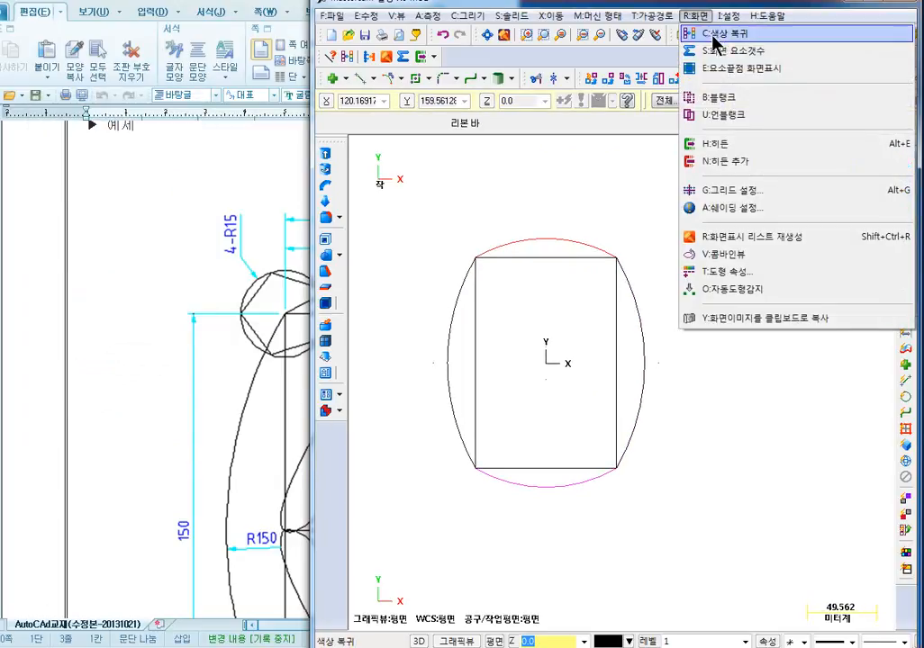
{"action": "left_click", "coordinate": [711, 33]}
{"action": "scroll", "coordinate": [468, 322], "scroll_direction": "up", "scroll_amount": 3}
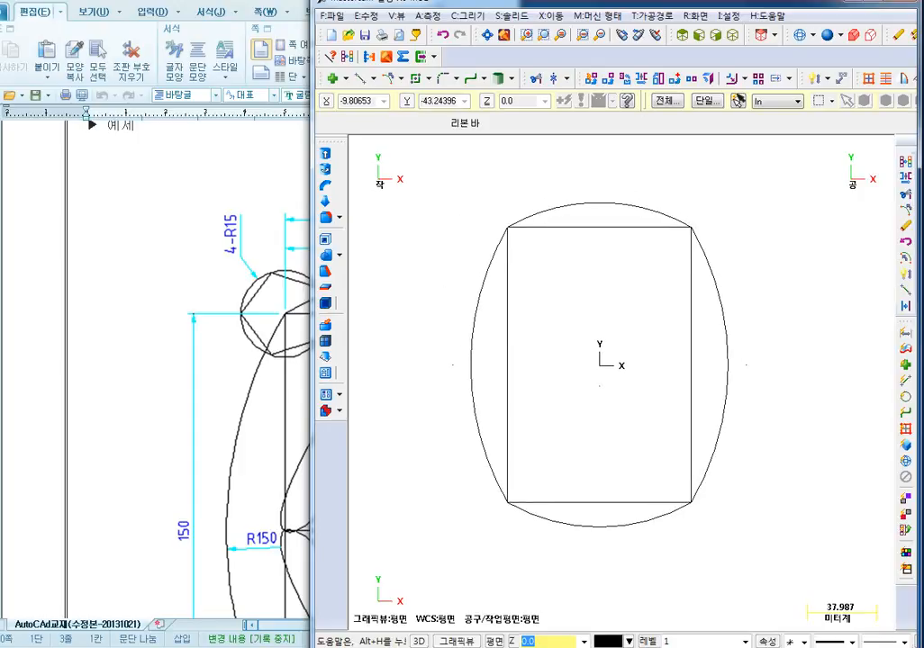
{"action": "left_click_drag", "start_coordinate": [472, 4], "coordinate": [515, 5]}
{"action": "left_click", "coordinate": [442, 77]}
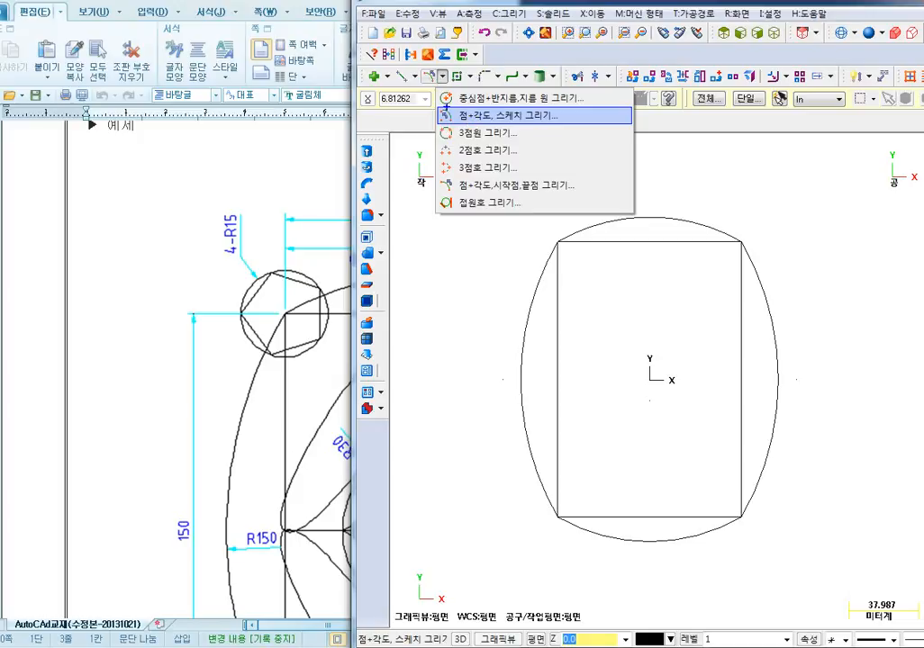
{"action": "left_click", "coordinate": [445, 115]}
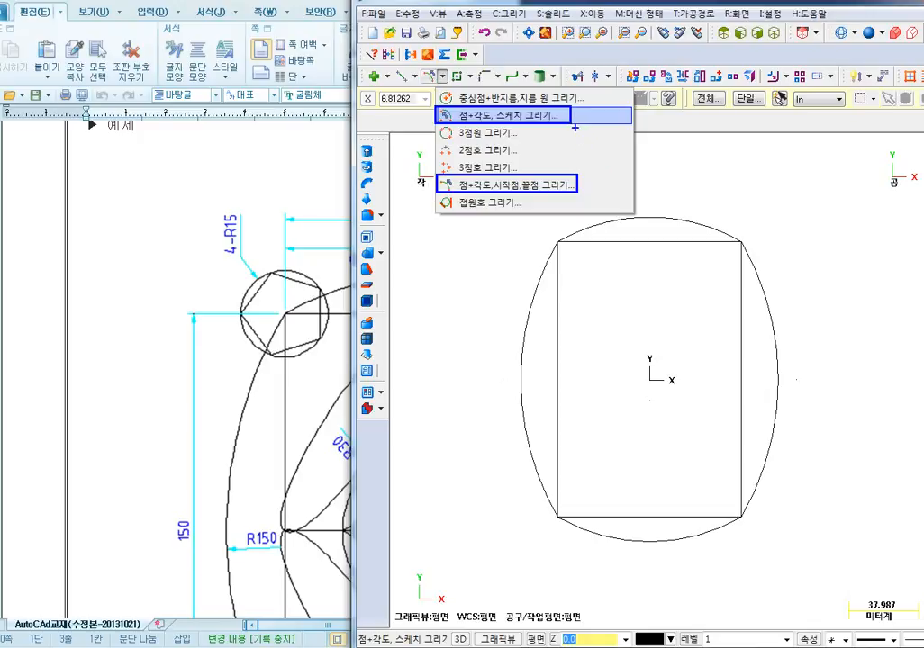
{"action": "mouse_move", "coordinate": [571, 117]}
{"action": "left_mouse_down"}
{"action": "mouse_move", "coordinate": [657, 132]}
{"action": "mouse_move", "coordinate": [714, 164]}
{"action": "left_mouse_up"}
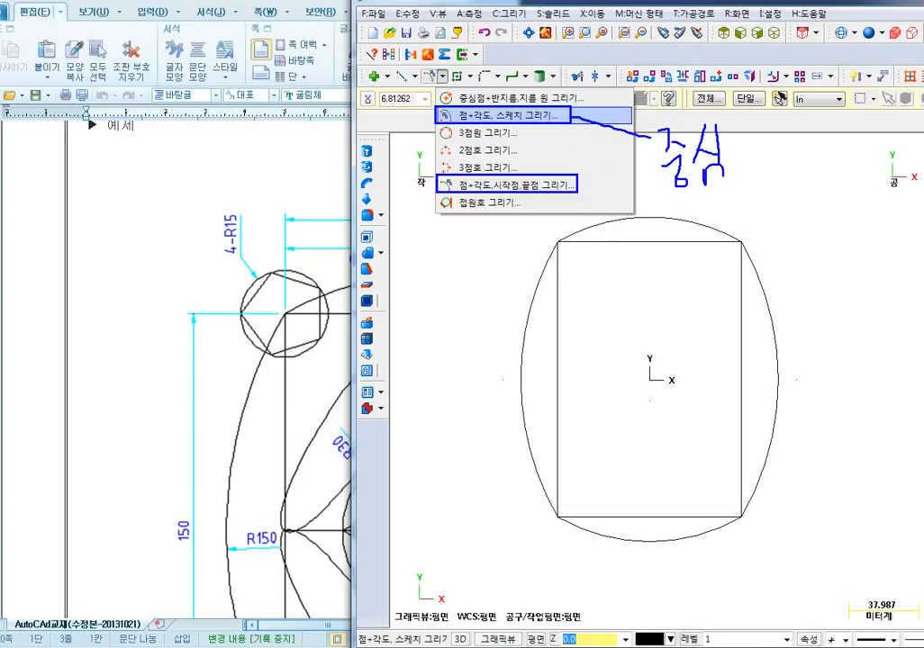
{"action": "left_click_drag", "start_coordinate": [573, 195], "coordinate": [503, 280]}
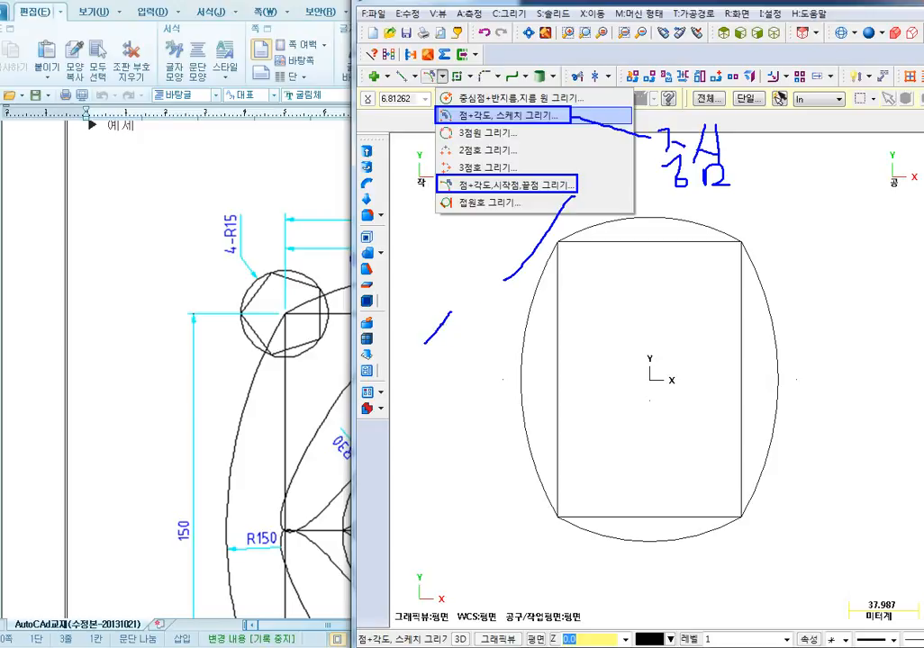
{"action": "left_click_drag", "start_coordinate": [439, 326], "coordinate": [453, 342]}
{"action": "mouse_move", "coordinate": [463, 308]}
{"action": "left_mouse_down"}
{"action": "mouse_move", "coordinate": [465, 346]}
{"action": "mouse_move", "coordinate": [487, 331]}
{"action": "left_mouse_up"}
{"action": "left_click_drag", "start_coordinate": [493, 291], "coordinate": [495, 326]}
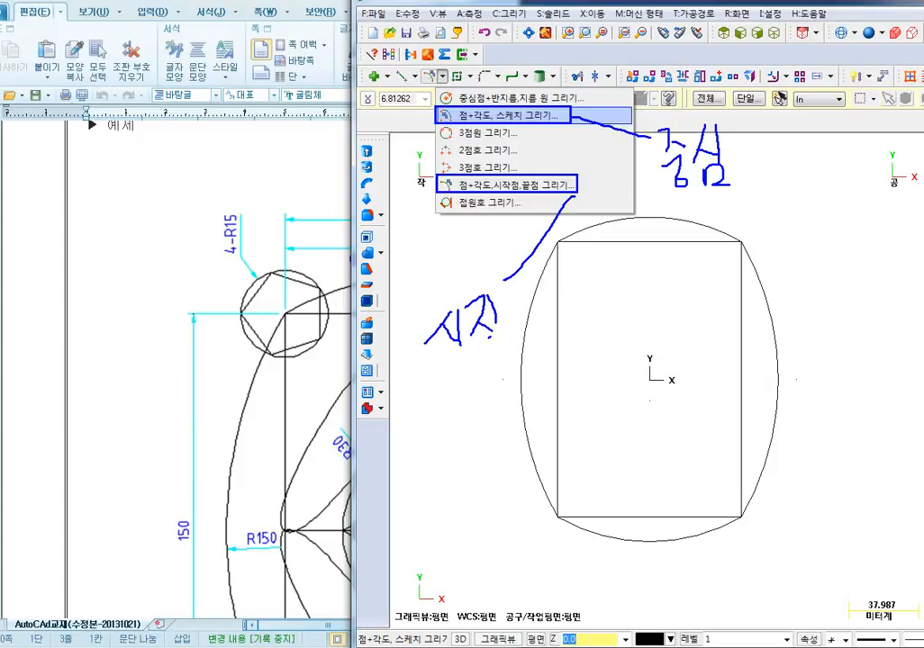
{"action": "mouse_move", "coordinate": [671, 126]}
{"action": "left_mouse_down"}
{"action": "mouse_move", "coordinate": [734, 162]}
{"action": "mouse_move", "coordinate": [644, 241]}
{"action": "left_mouse_up"}
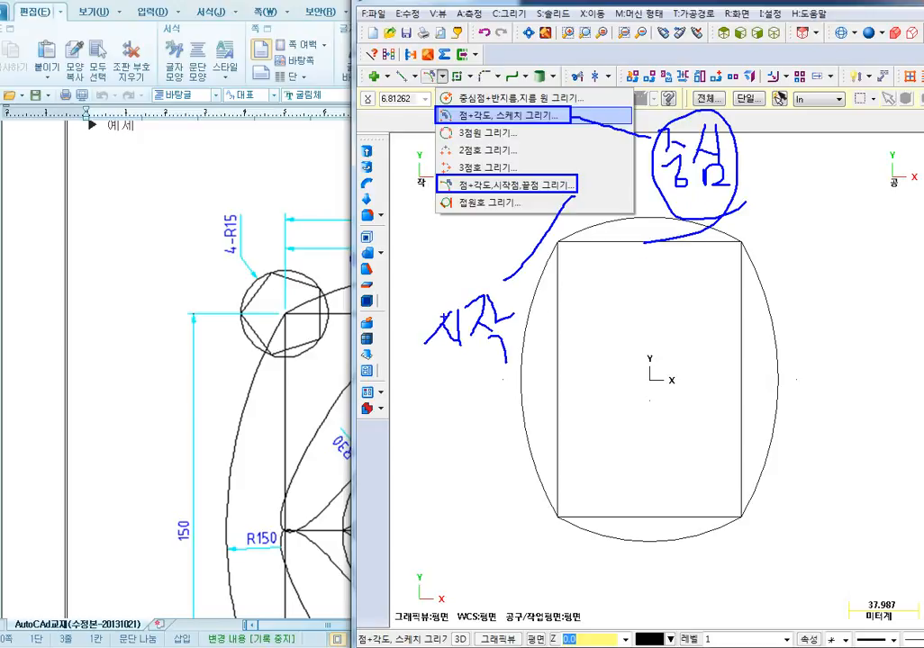
{"action": "mouse_move", "coordinate": [501, 382]}
{"action": "left_mouse_down"}
{"action": "mouse_move", "coordinate": [424, 302]}
{"action": "mouse_move", "coordinate": [463, 386]}
{"action": "left_mouse_up"}
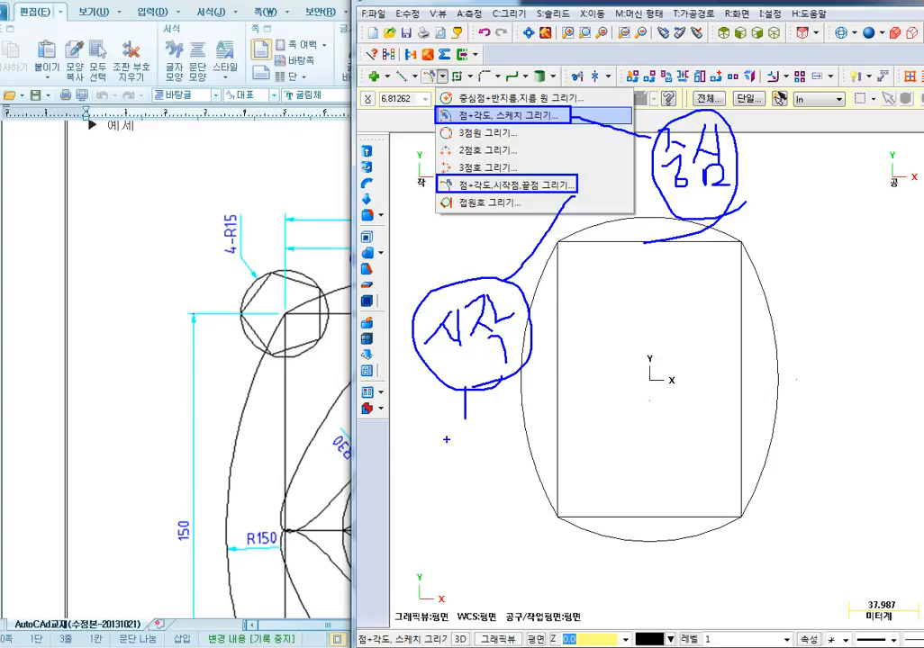
{"action": "mouse_move", "coordinate": [446, 439]}
{"action": "left_mouse_down"}
{"action": "mouse_move", "coordinate": [483, 433]}
{"action": "mouse_move", "coordinate": [497, 467]}
{"action": "mouse_move", "coordinate": [518, 469]}
{"action": "left_mouse_up"}
{"action": "left_click_drag", "start_coordinate": [549, 430], "coordinate": [551, 491]}
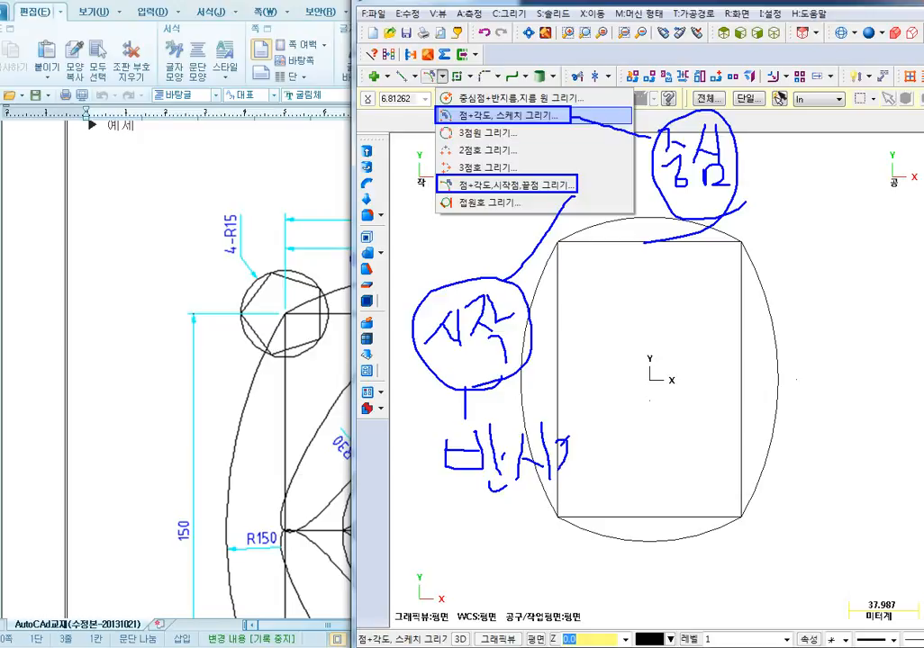
{"action": "left_click_drag", "start_coordinate": [560, 442], "coordinate": [582, 487]}
{"action": "left_click_drag", "start_coordinate": [596, 423], "coordinate": [601, 477]}
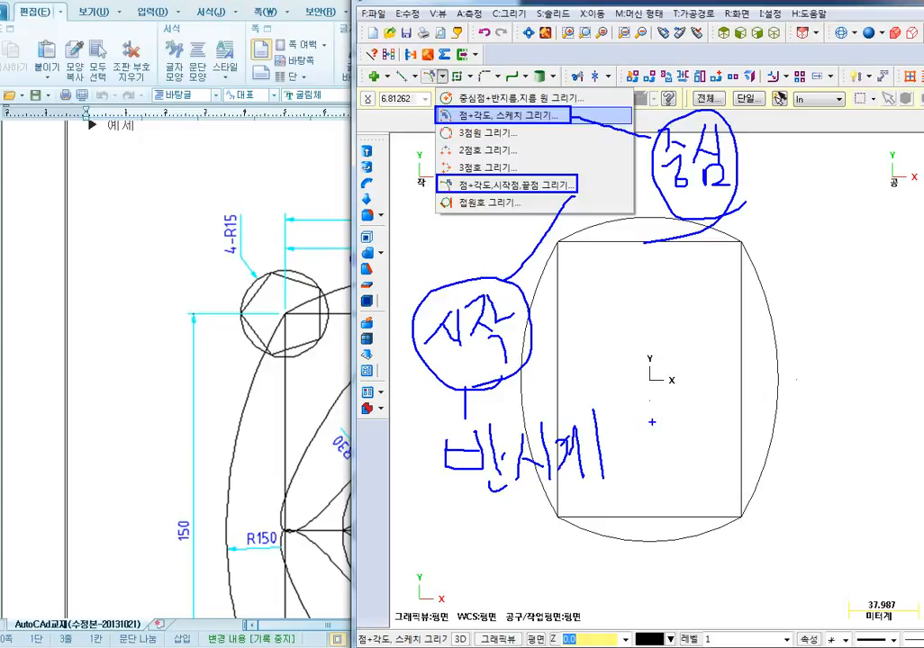
{"action": "key", "text": "Escape"}
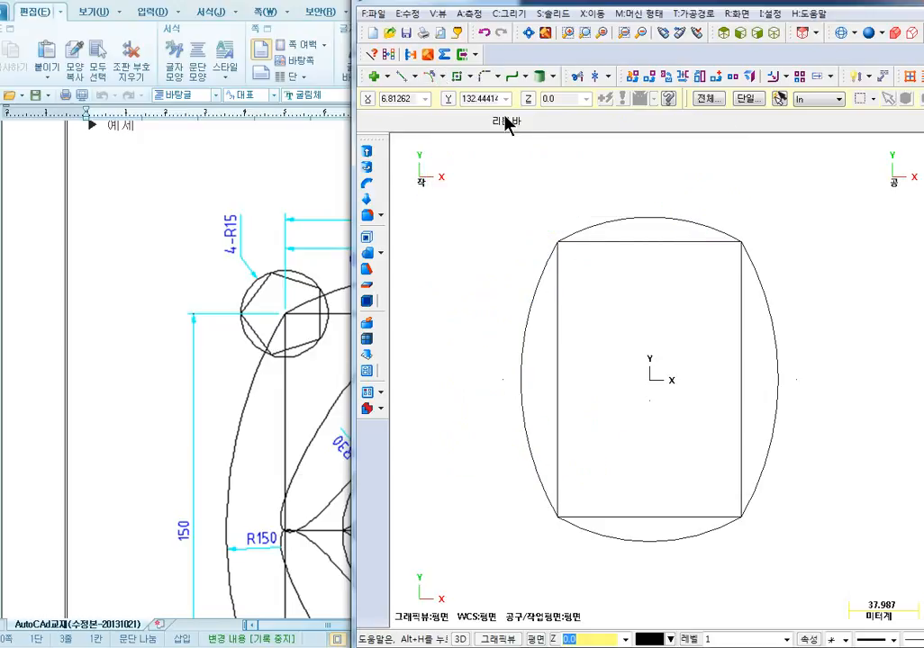
{"action": "mouse_move", "coordinate": [560, 244]}
{"action": "left_mouse_down"}
{"action": "mouse_move", "coordinate": [533, 311]}
{"action": "mouse_move", "coordinate": [552, 491]}
{"action": "left_mouse_up"}
{"action": "left_click_drag", "start_coordinate": [768, 142], "coordinate": [793, 144]}
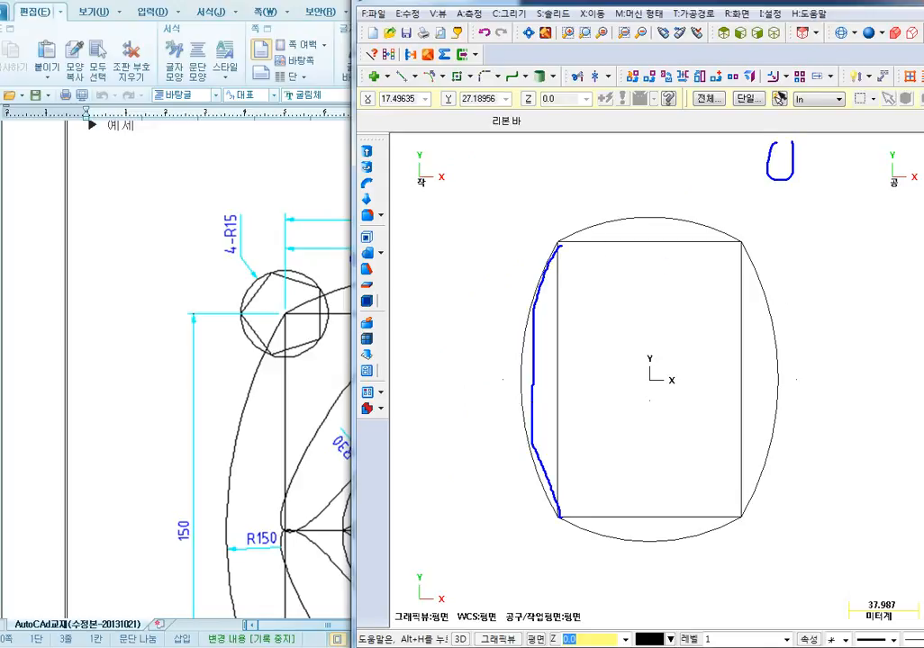
{"action": "key", "text": "Escape"}
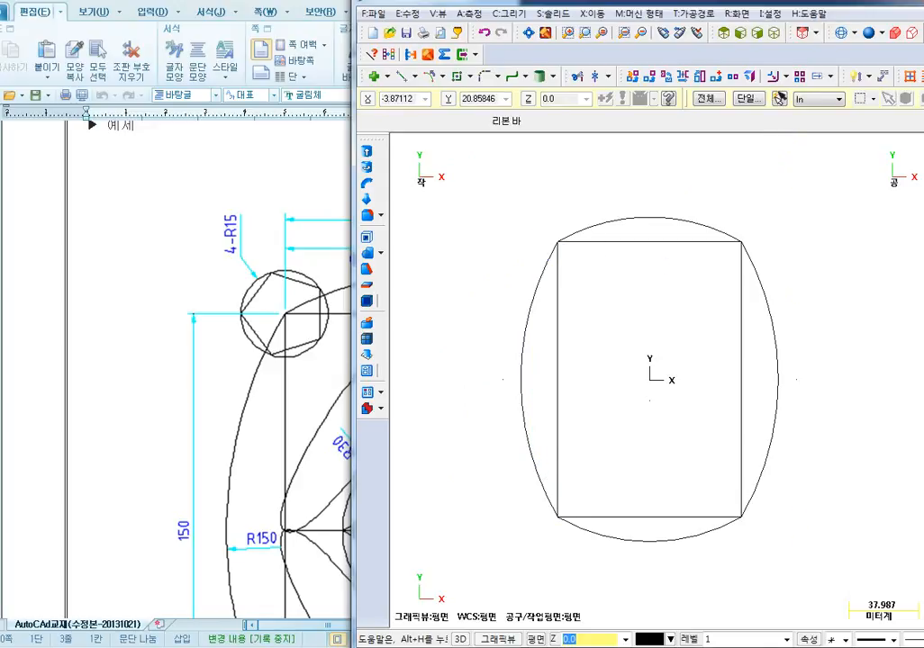
{"action": "mouse_move", "coordinate": [633, 212]}
{"action": "left_mouse_down"}
{"action": "mouse_move", "coordinate": [676, 225]}
{"action": "mouse_move", "coordinate": [667, 228]}
{"action": "left_mouse_up"}
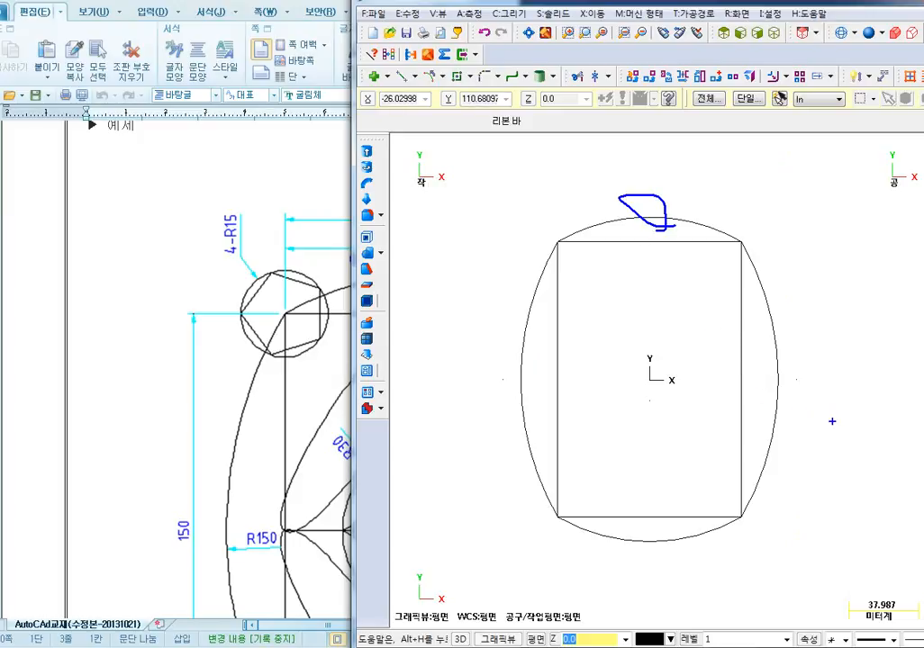
{"action": "left_click_drag", "start_coordinate": [820, 389], "coordinate": [850, 420]}
{"action": "left_click_drag", "start_coordinate": [458, 386], "coordinate": [443, 398]}
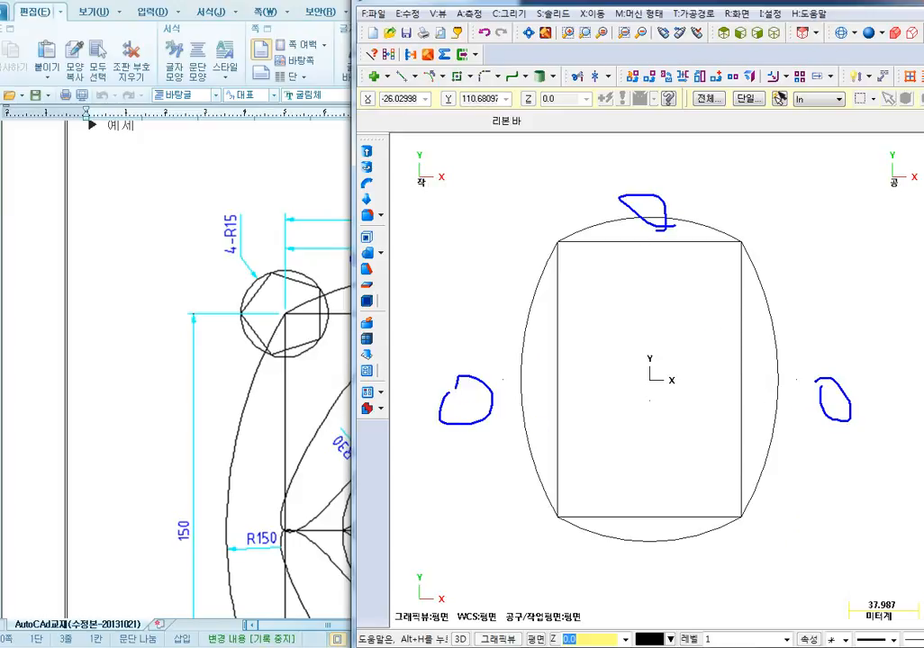
{"action": "key", "text": "Escape"}
{"action": "key", "text": "ctrl+2"}
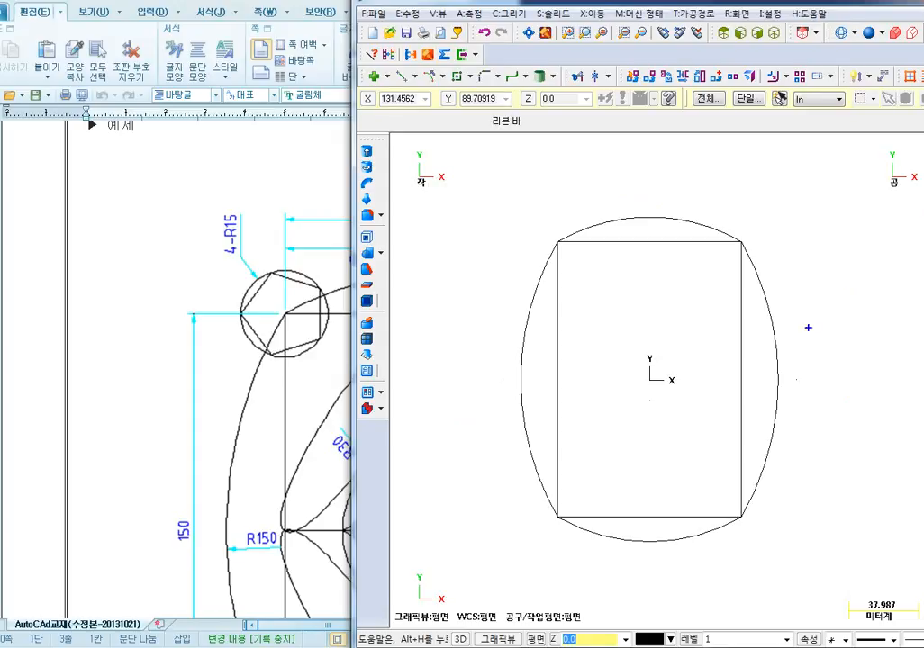
{"action": "left_click_drag", "start_coordinate": [769, 353], "coordinate": [777, 362]}
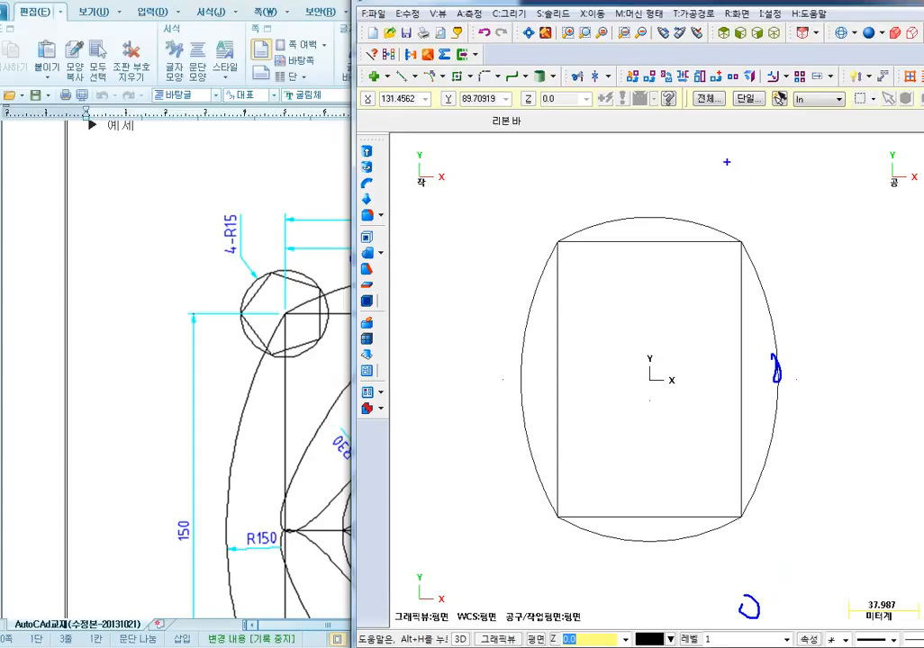
{"action": "left_click_drag", "start_coordinate": [727, 162], "coordinate": [721, 163]}
{"action": "left_click_drag", "start_coordinate": [574, 590], "coordinate": [570, 588]}
{"action": "mouse_move", "coordinate": [774, 364]}
{"action": "left_mouse_down"}
{"action": "mouse_move", "coordinate": [772, 357]}
{"action": "mouse_move", "coordinate": [675, 377]}
{"action": "mouse_move", "coordinate": [590, 380]}
{"action": "mouse_move", "coordinate": [568, 490]}
{"action": "mouse_move", "coordinate": [568, 585]}
{"action": "mouse_move", "coordinate": [563, 560]}
{"action": "mouse_move", "coordinate": [544, 595]}
{"action": "left_mouse_up"}
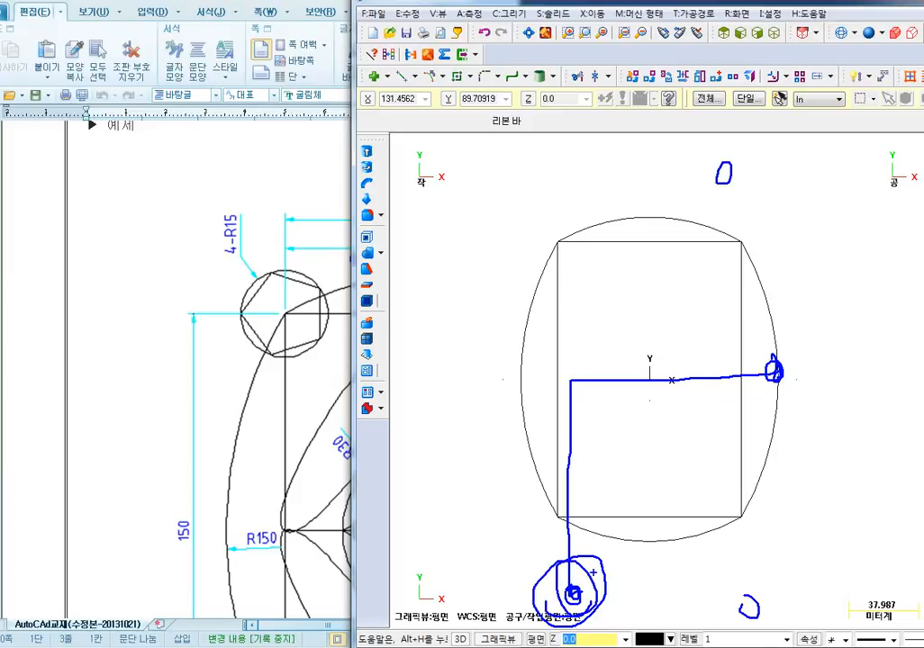
{"action": "key", "text": "Escape"}
Move the CAD window further aside to uncover the R30 circle and the 50 and 100 dimensions in the reference drawing.
{"action": "scroll", "coordinate": [635, 332], "scroll_direction": "down", "scroll_amount": 1}
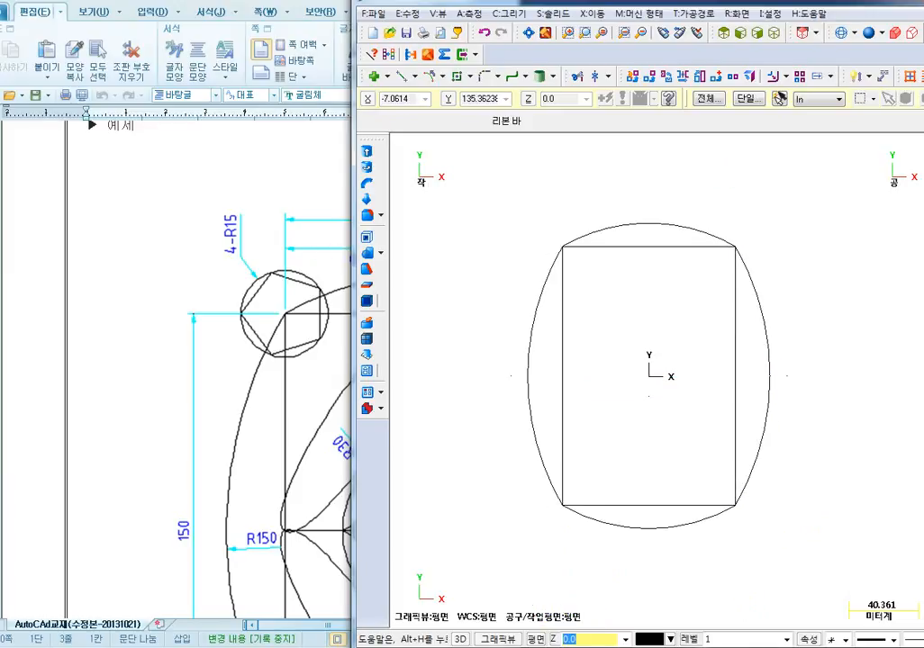
{"action": "left_click_drag", "start_coordinate": [572, 6], "coordinate": [664, 6]}
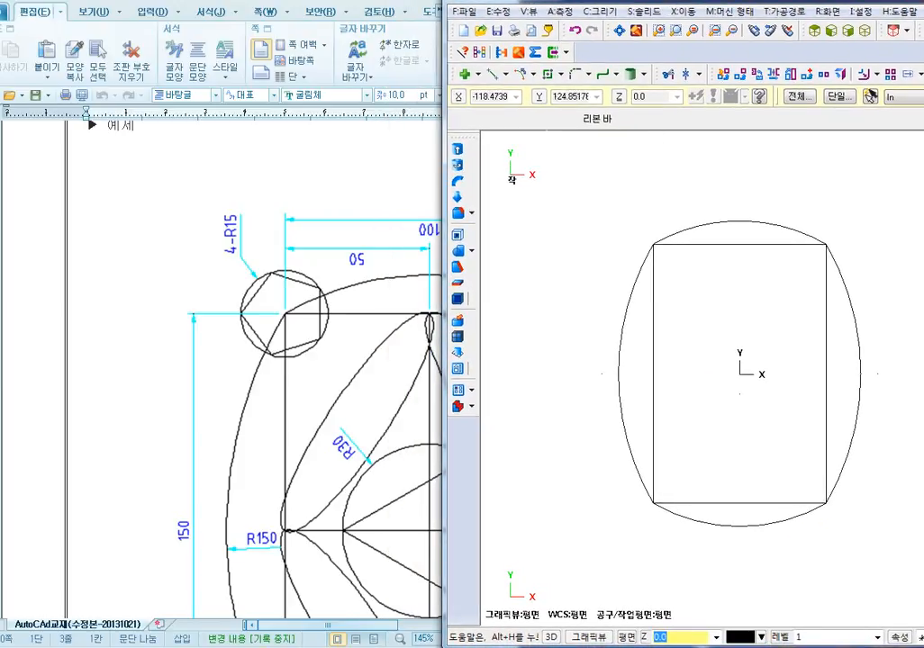